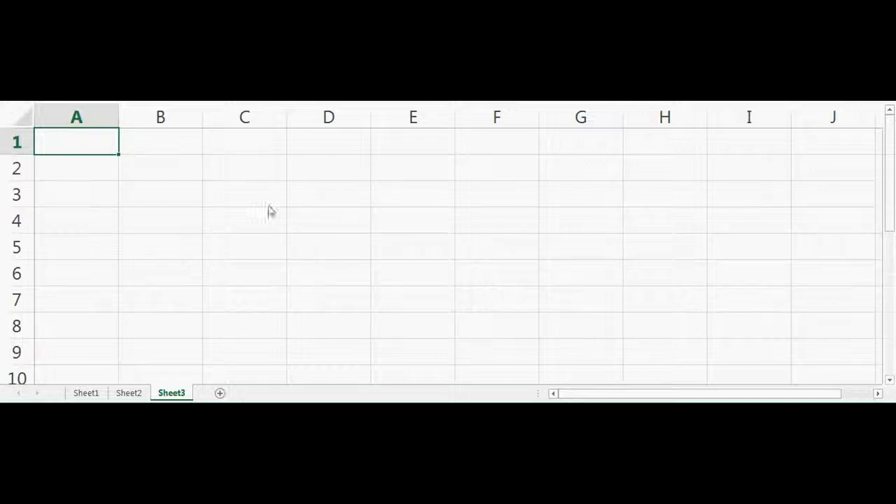
Enter the label r in B2 and its value 10 in C2.
click(129, 168)
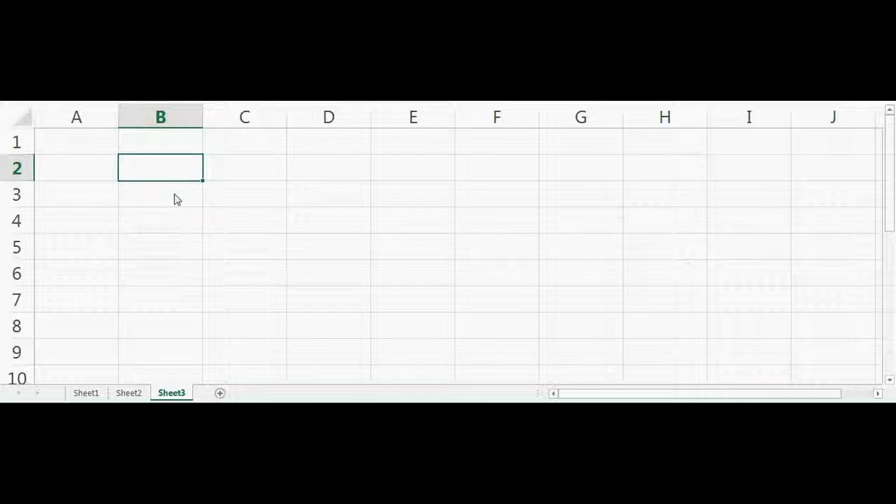
text(r)
key(Tab)
text(10)
key(Tab)
key(Tab)
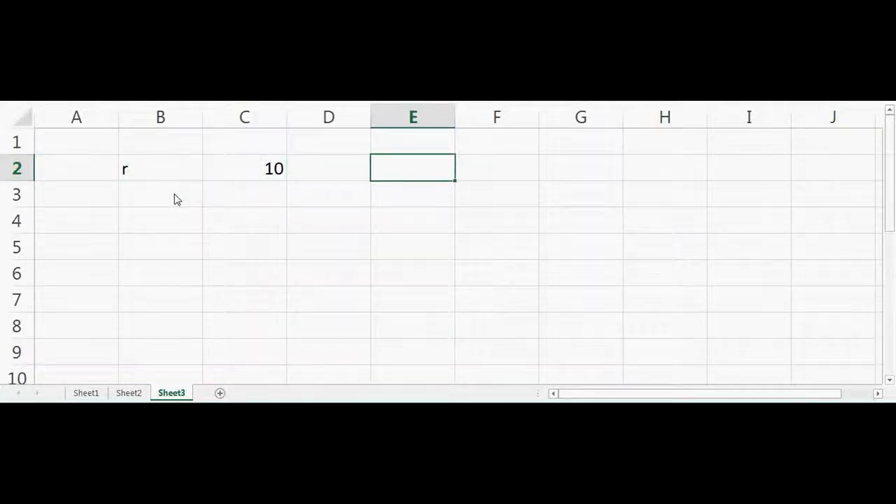
Number the periods 1 through 5 across cells E1 to I1.
key(Up)
text(1)
key(Tab)
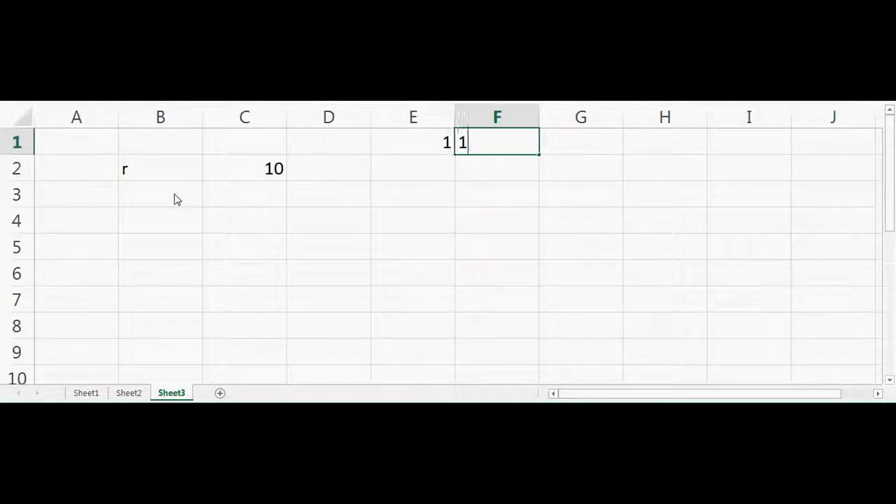
text(1)
key(Tab)
key(BackSpace)
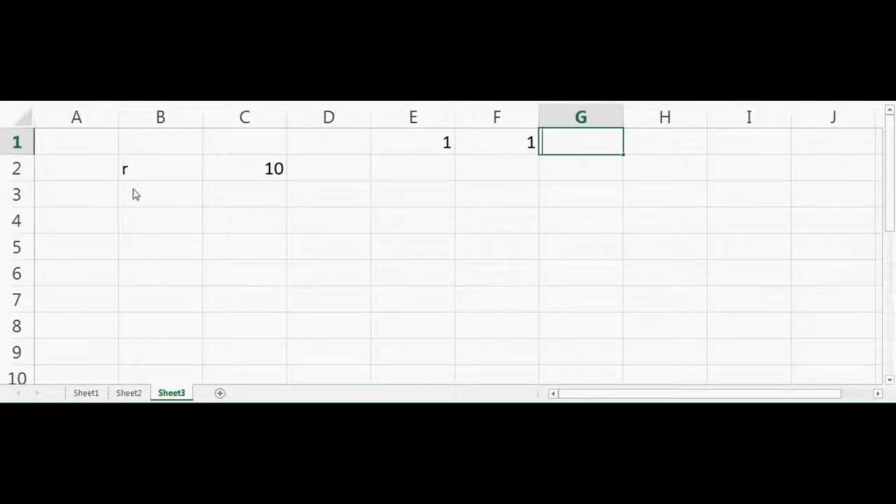
click(506, 145)
text(2)
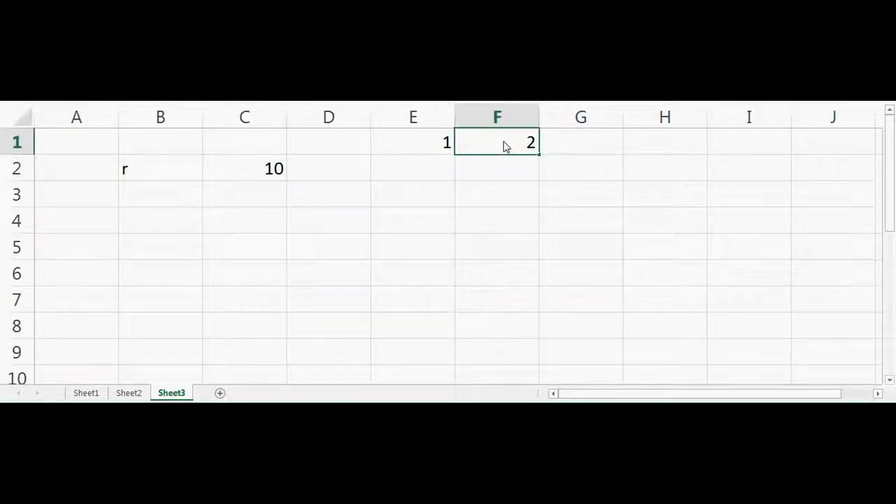
key(Tab)
text(3)
key(Tab)
text(4)
key(Tab)
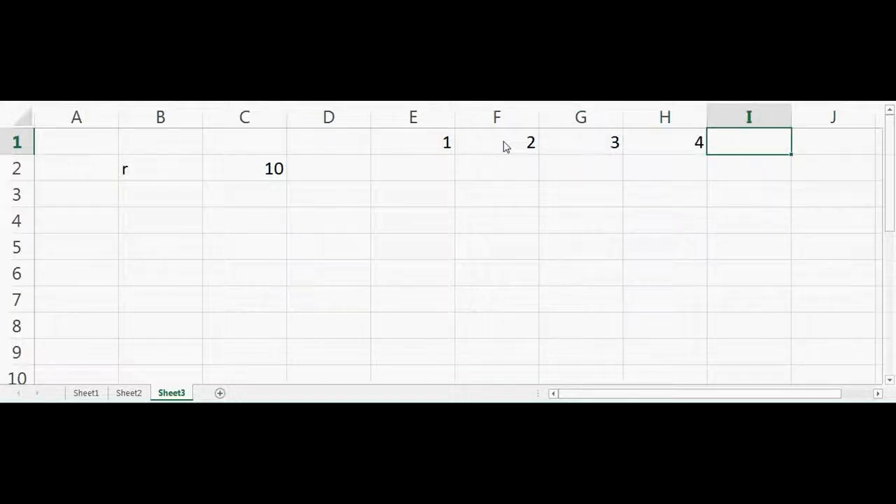
text(5)
key(Return)
Fill cells E2 to I2 with a cash flow of 100 for each period.
key(Left)
key(Left)
key(Left)
key(Left)
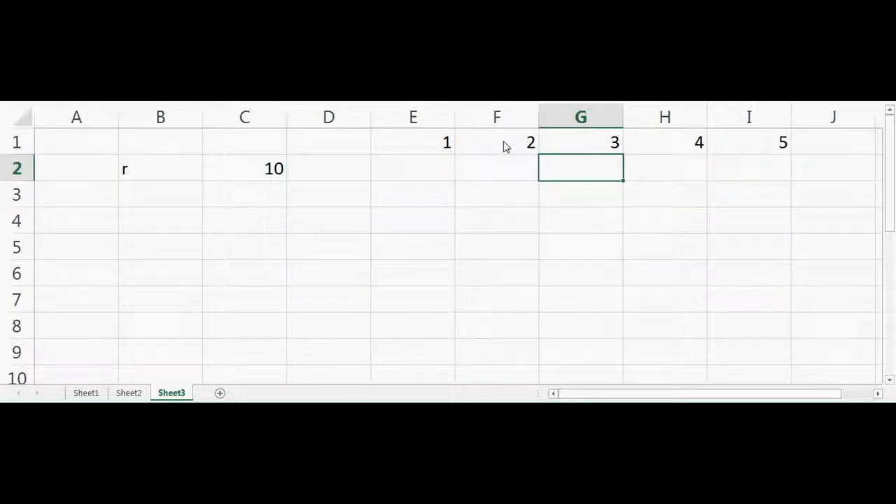
text(100)
key(Tab)
text(100)
key(Return)
click(442, 178)
drag(455, 180, 774, 174)
click(654, 254)
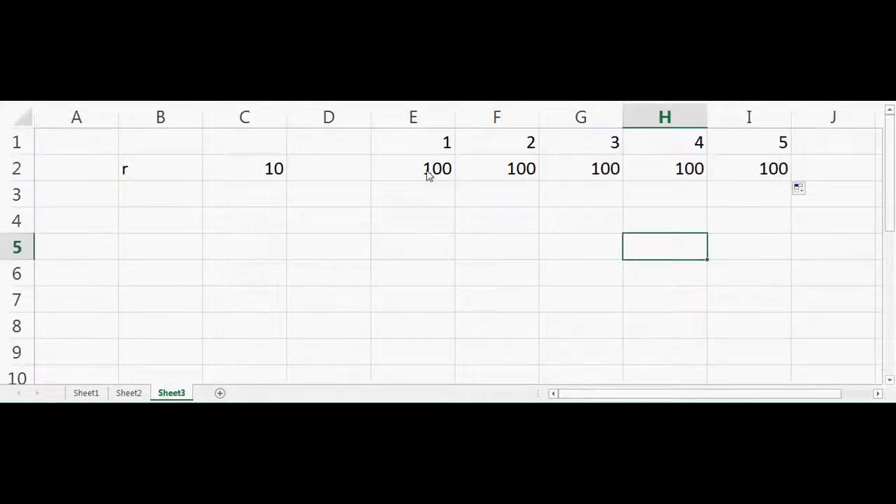
Centre the period numbers and cash flows in E1:I2 horizontally.
click(435, 173)
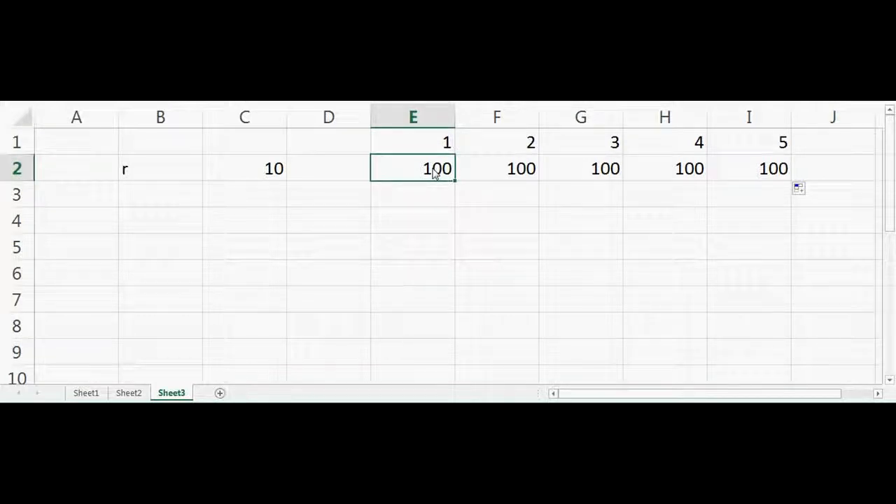
drag(416, 145, 712, 166)
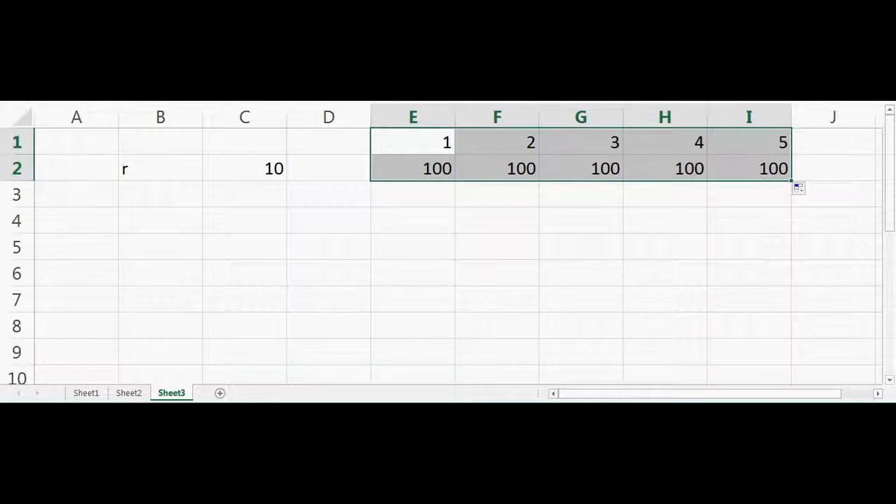
key(alt+h)
key(a)
key(c)
click(360, 231)
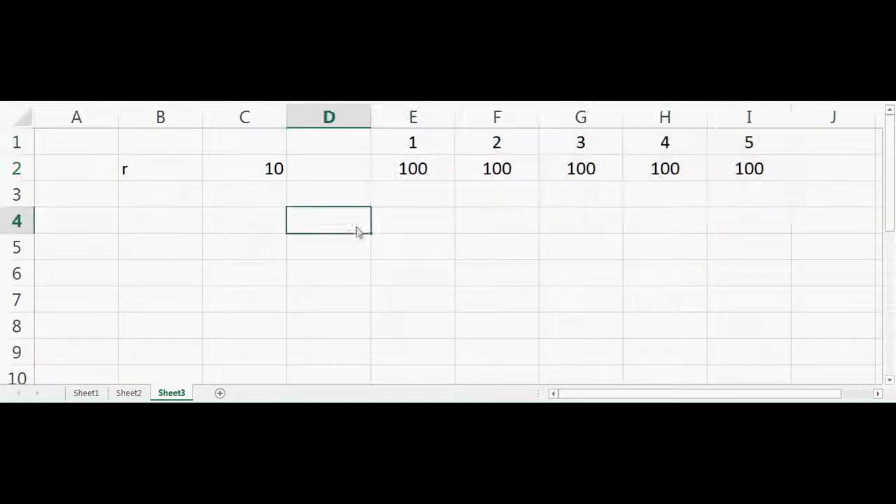
Enter the label PV in D4, beside the first column of the cash flow table.
click(420, 178)
click(421, 203)
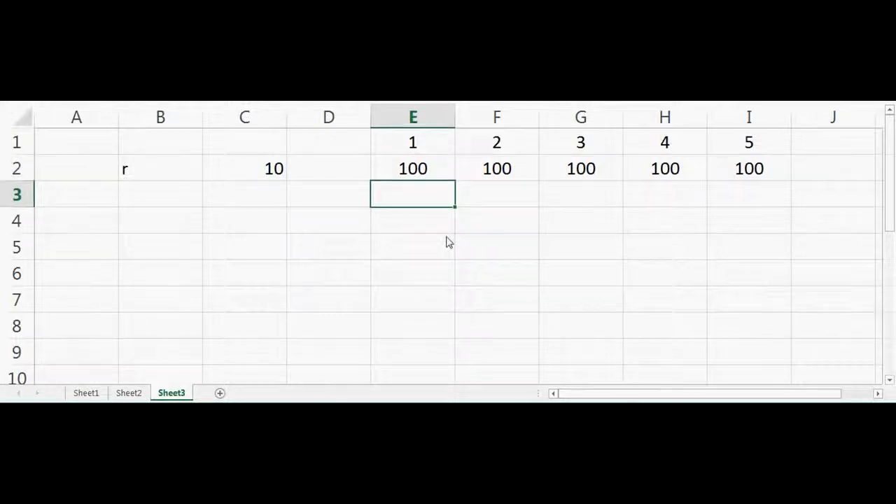
click(315, 217)
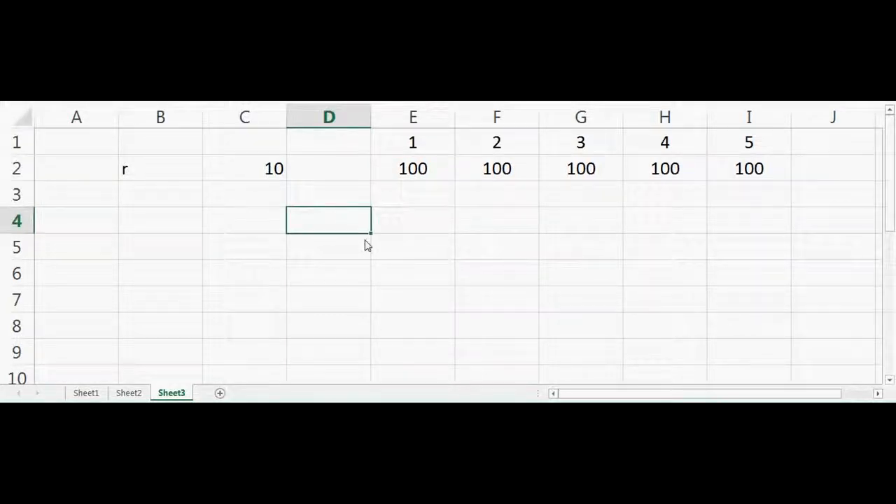
text(PV)
key(Tab)
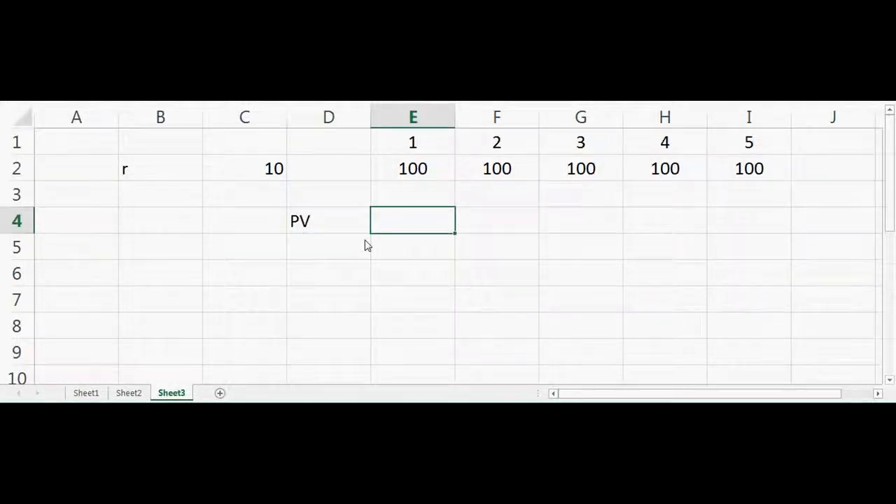
Begin the present value formula in E4 as =E2/(1+C2/100).
text(=)
click(417, 174)
text(/()
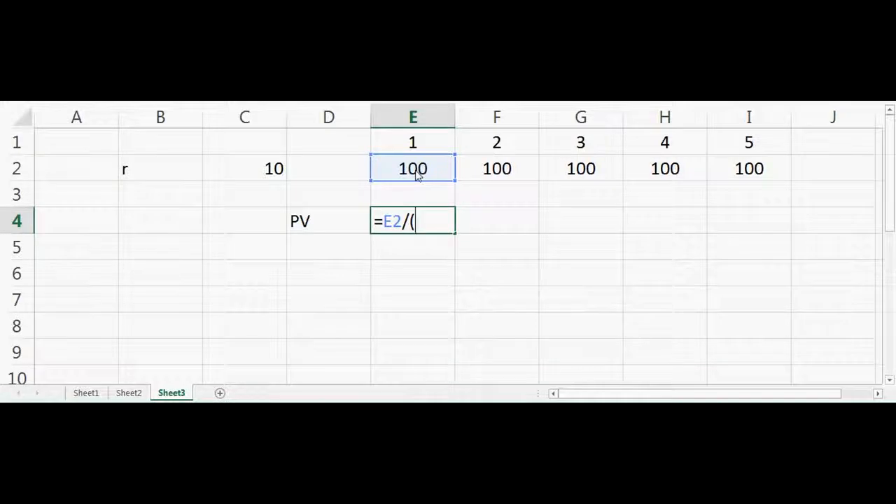
text(1+)
click(261, 175)
text(/100))
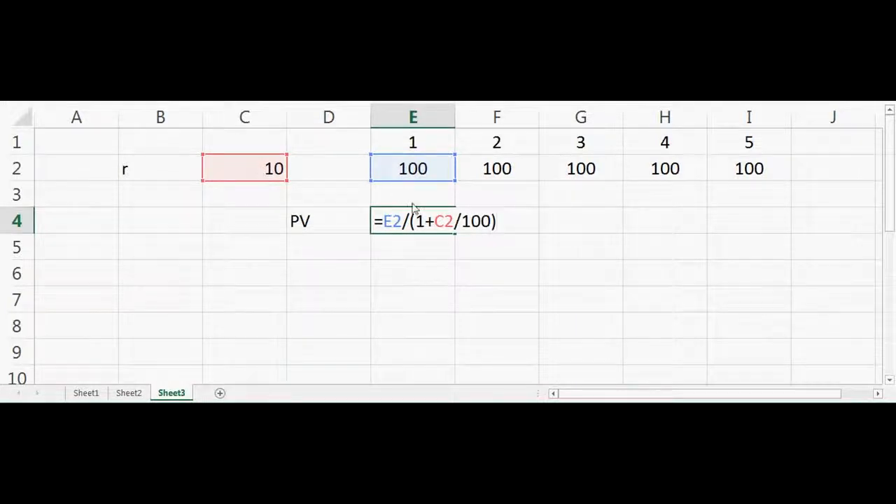
Make the rate reference absolute as $C$2 and raise the bracket to the power of E1, completing the formula in E4.
click(444, 220)
text($)
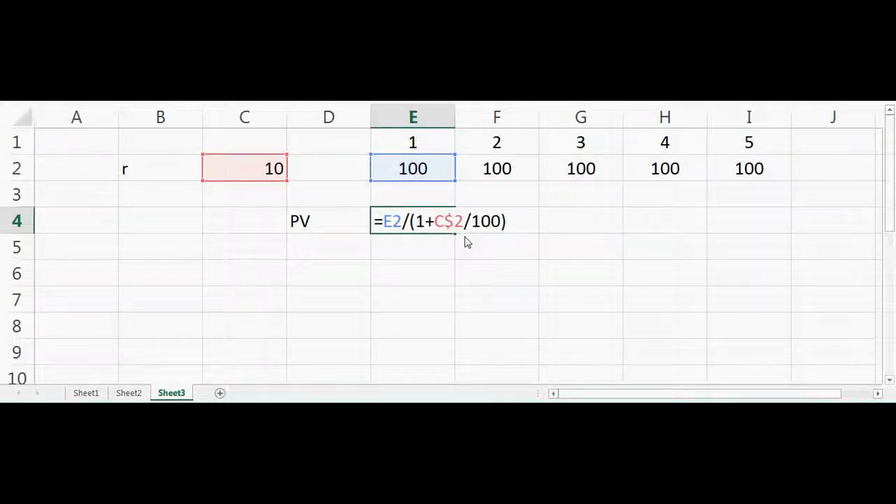
key(Left)
key(Left)
text($)
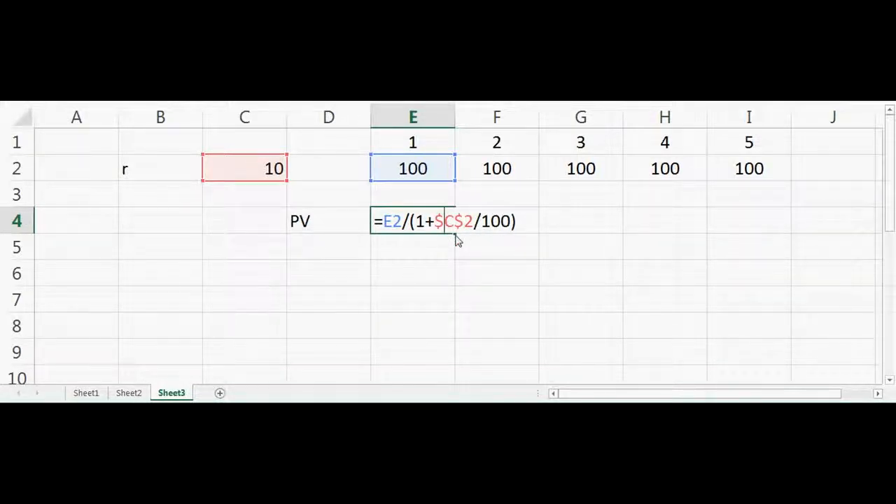
click(522, 224)
text(^)
click(422, 143)
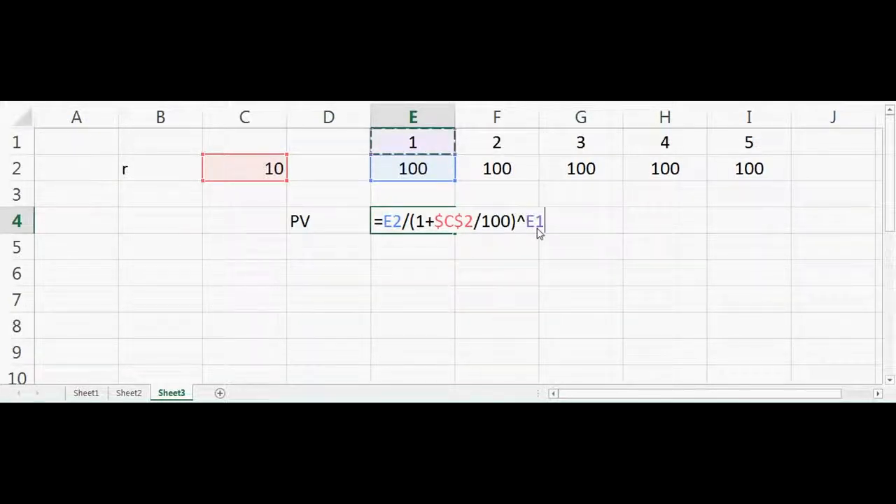
key(Return)
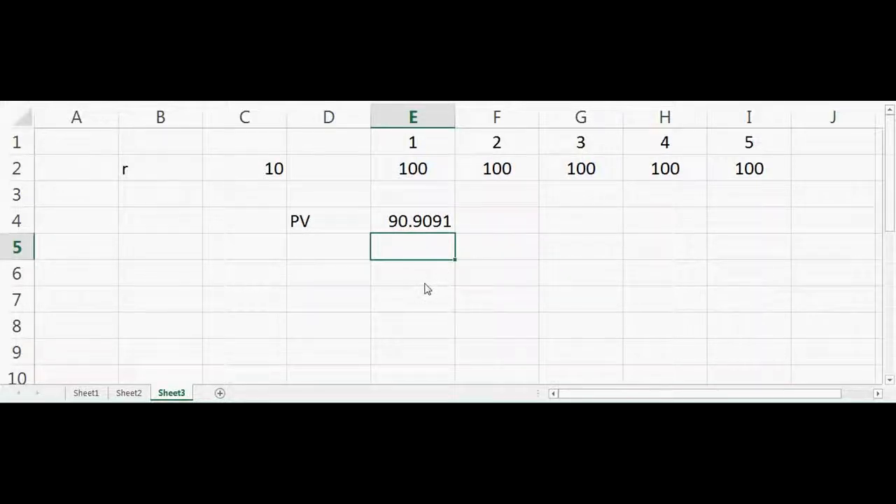
Copy the present value formula from E4 across to I4, checking the cell references in F4.
click(441, 222)
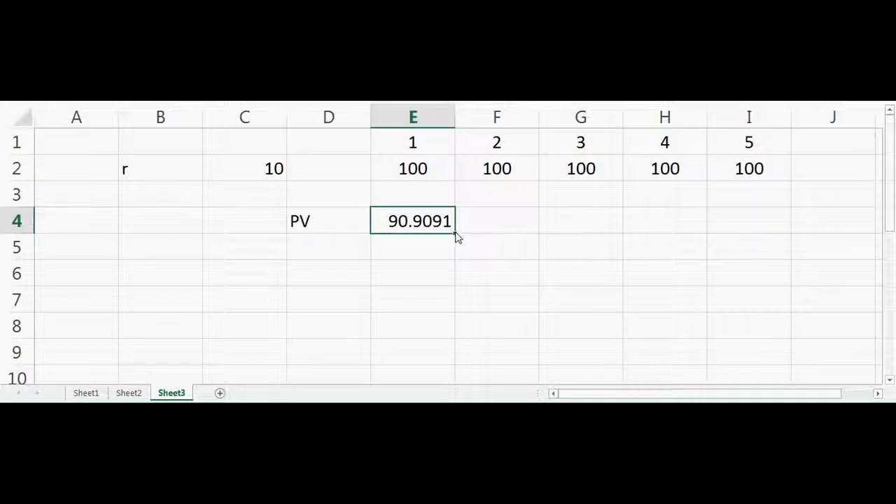
drag(456, 236, 505, 260)
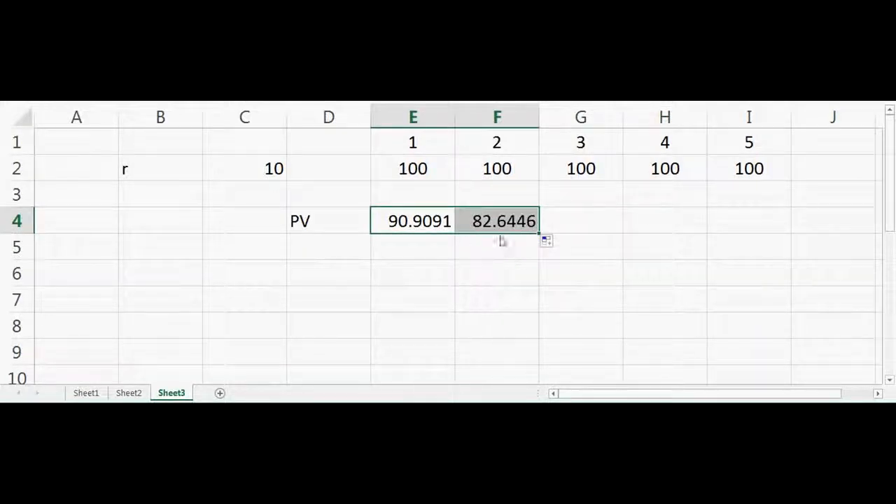
double_click(506, 219)
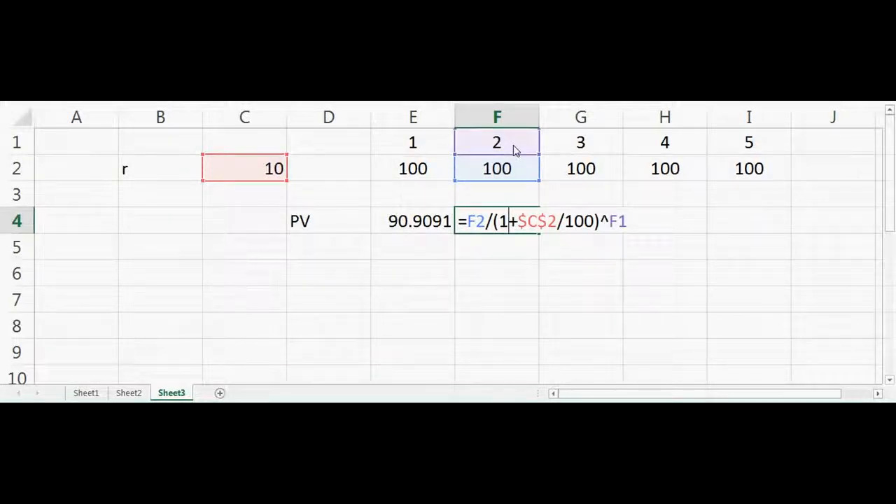
key(Return)
click(522, 224)
drag(540, 235, 763, 240)
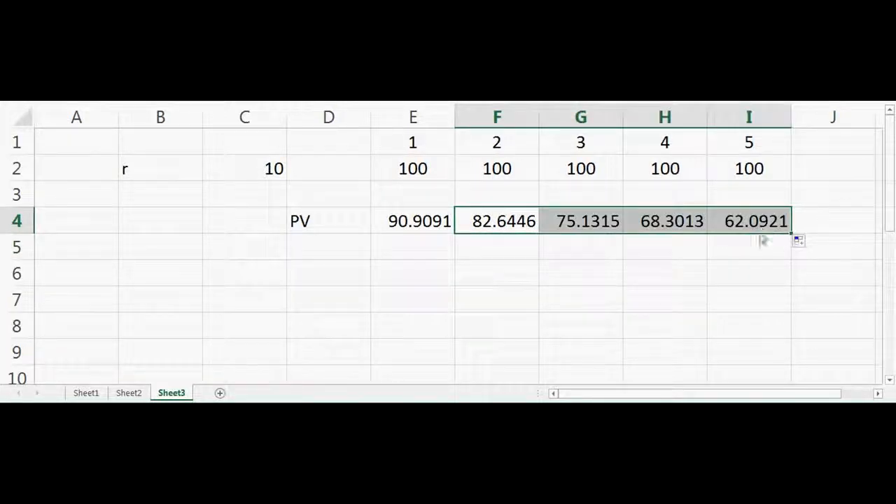
click(725, 273)
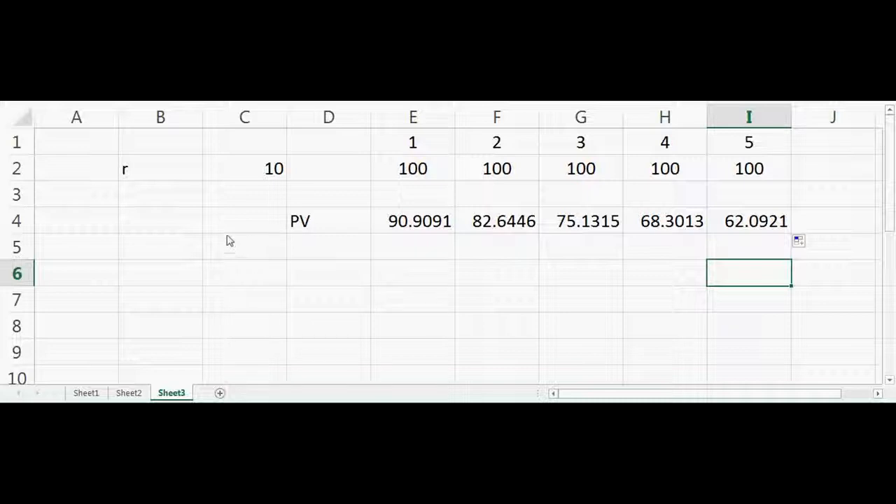
Move the PV label from D4 to B4 and change it to NPV.
click(308, 229)
drag(326, 238, 174, 228)
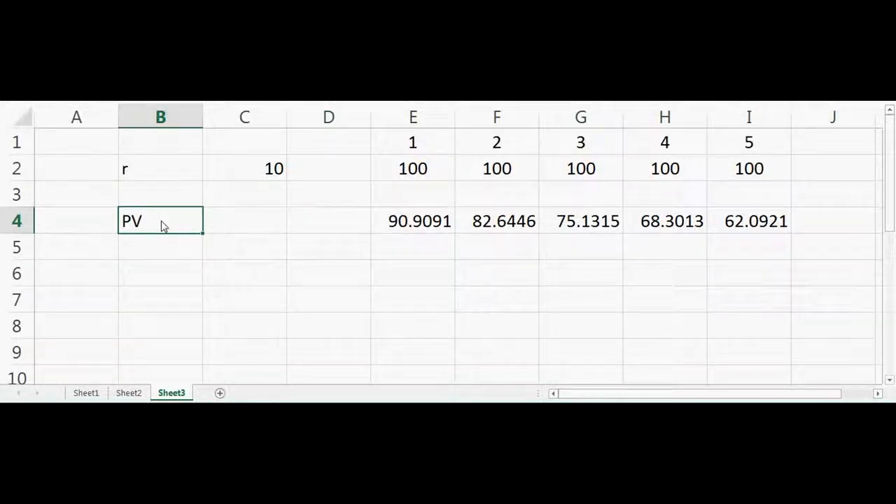
text(NPC)
key(BackSpace)
text(V)
key(Tab)
Sum the present values in E4:I4 with a SUM formula in C4.
text(=)
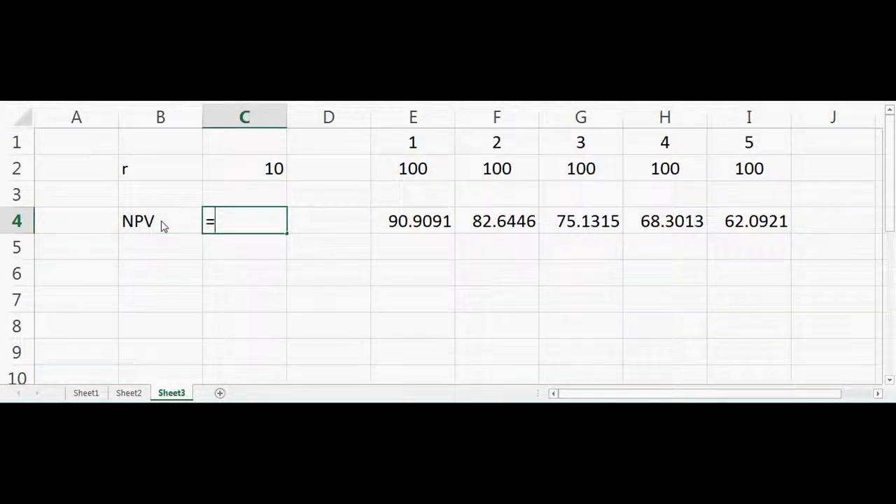
text(sum()
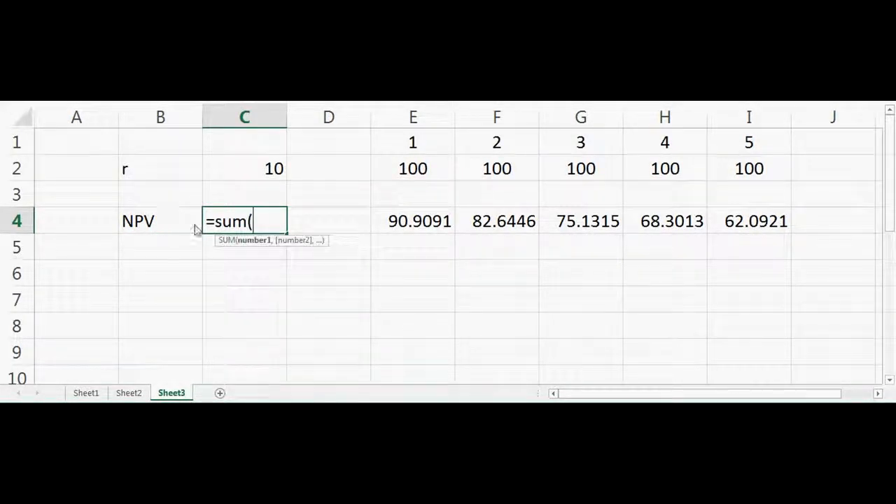
drag(429, 223, 735, 236)
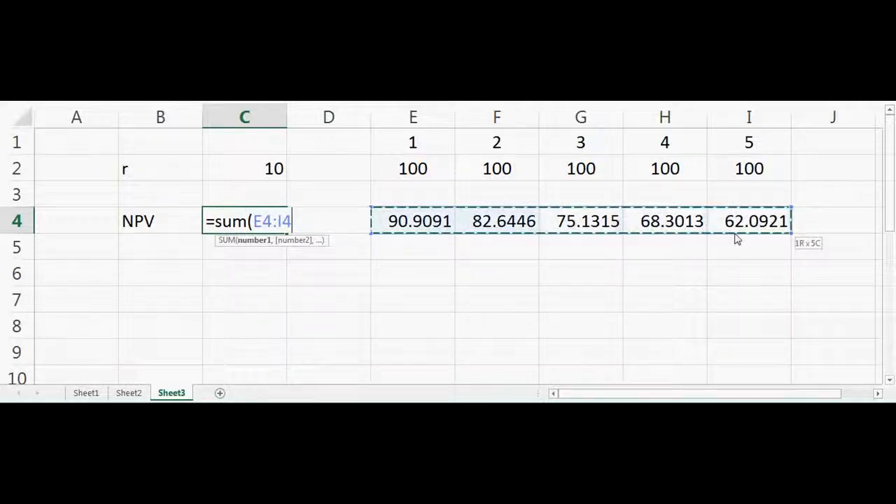
key(Return)
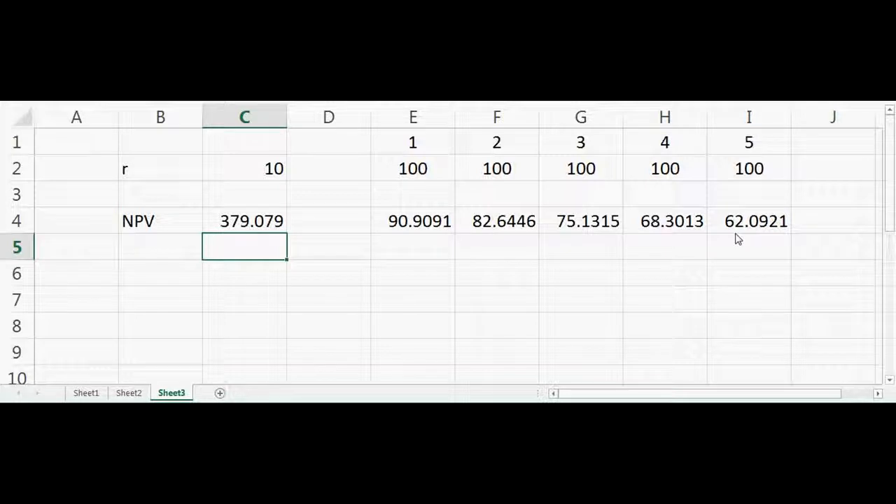
Set the discount rate r in C2 to 0.
key(Up)
key(Up)
key(Up)
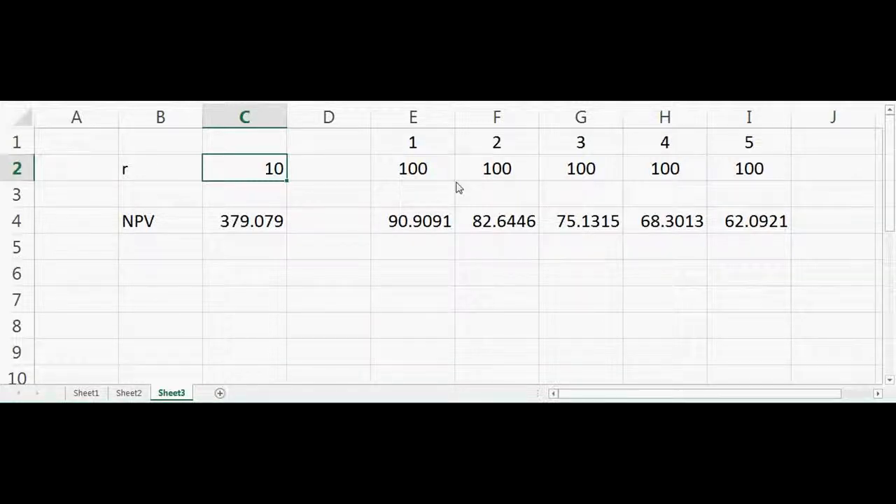
text(0)
key(Return)
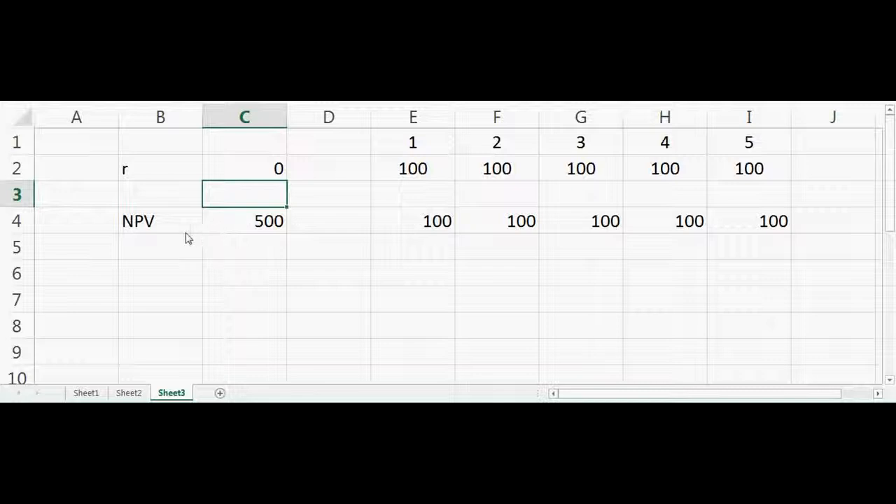
Centre the present values in E4:I4 horizontally, and select the rate cell C2.
click(247, 230)
drag(426, 231, 756, 235)
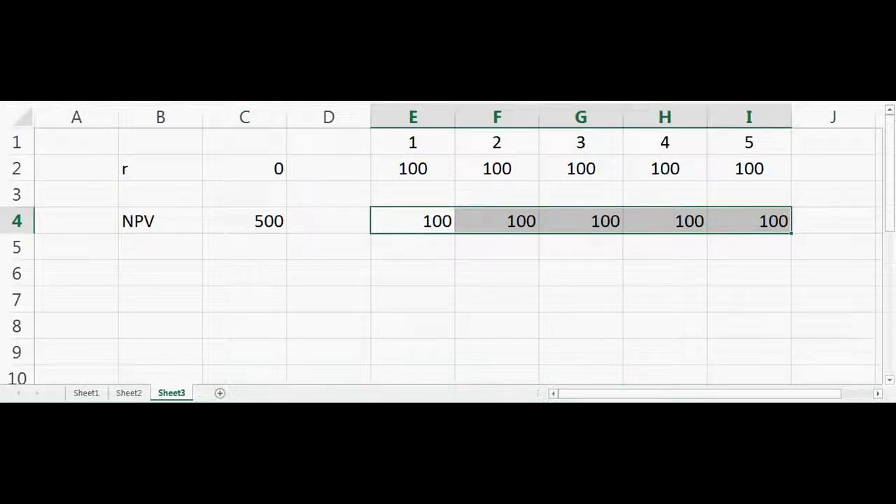
click(200, 63)
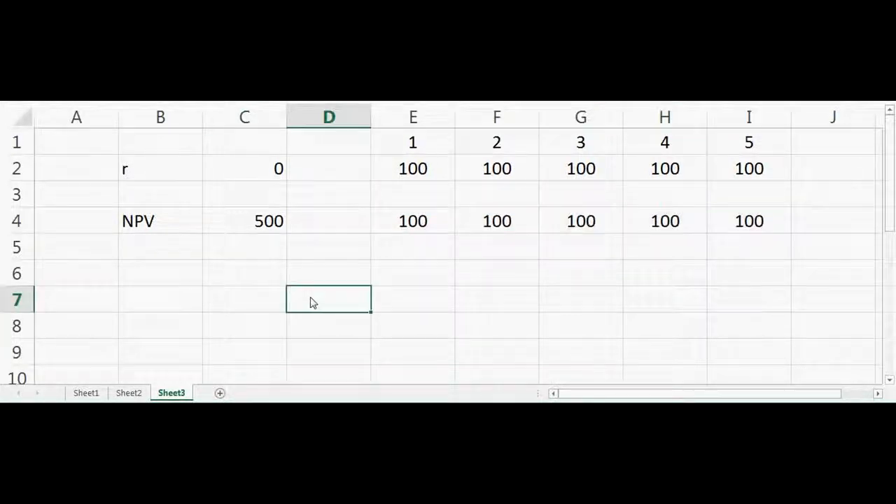
click(267, 173)
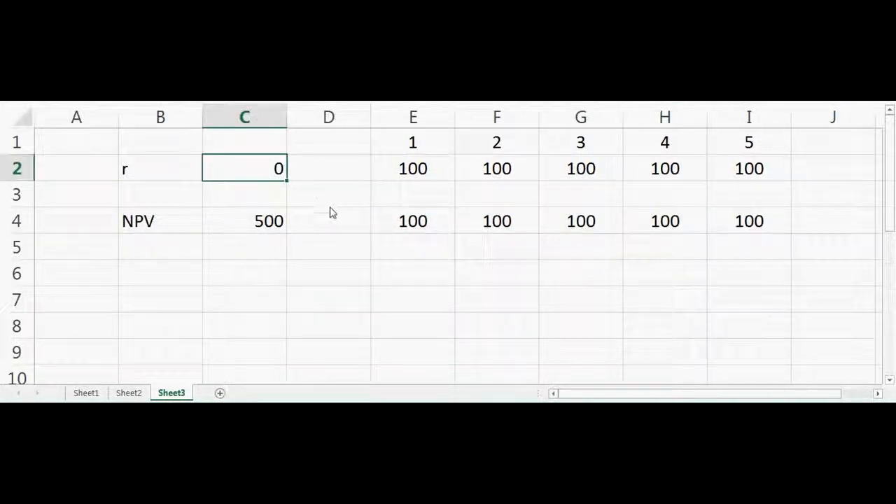
Test the NPV with the discount rate in C2 at 50 and at 1.
text(50)
key(Return)
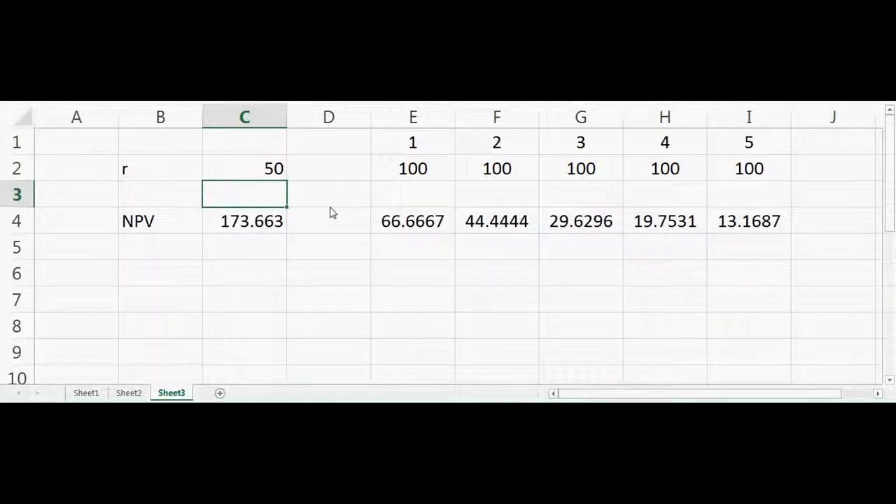
key(Up)
text(1)
key(Return)
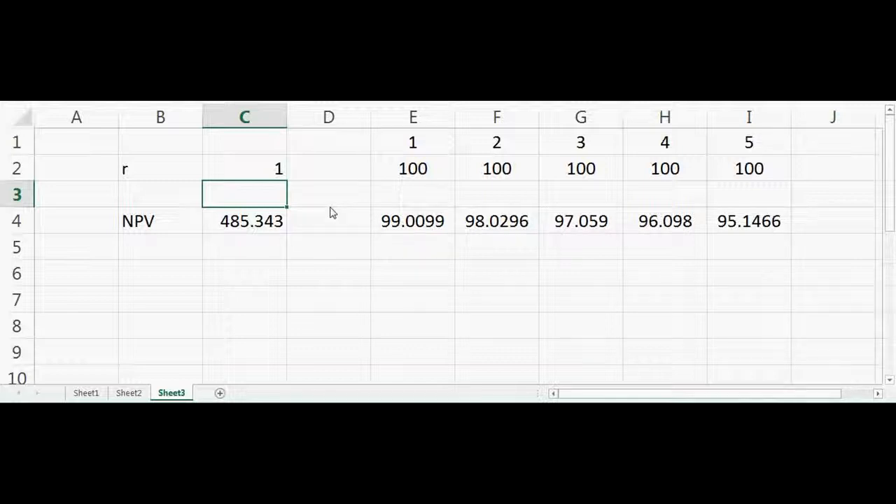
click(515, 223)
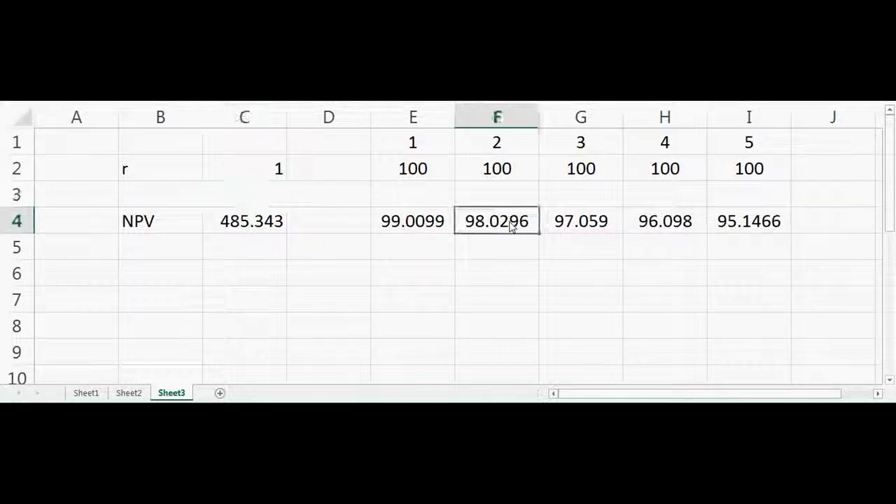
Change the cash flows for periods 4 and 5 in H2 and I2 to -100.
click(670, 172)
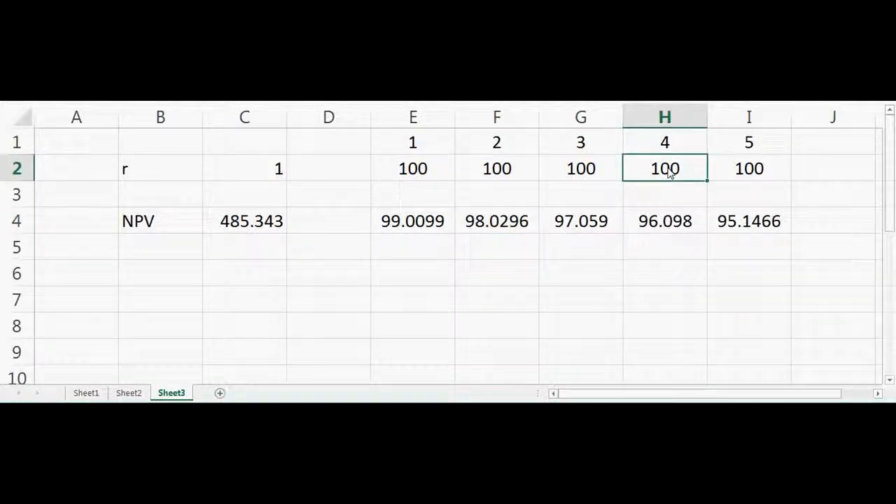
text(-100)
key(Return)
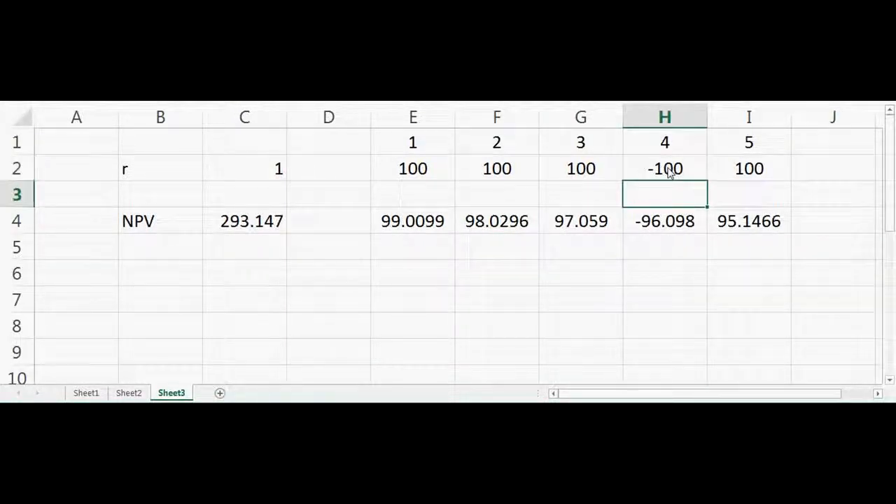
click(750, 178)
text(-100)
key(Return)
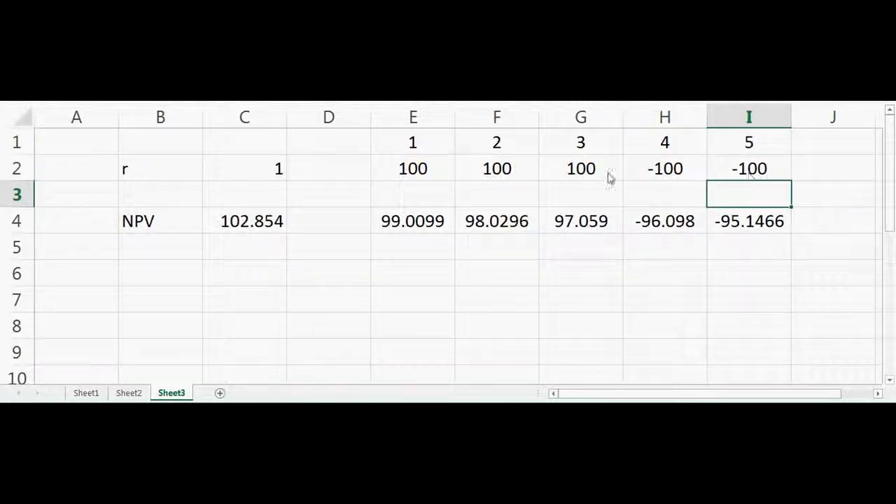
Set the cash flows for periods 1 and 2 in E2 and F2 to 0, and clear both cells.
click(425, 170)
text(0)
key(Tab)
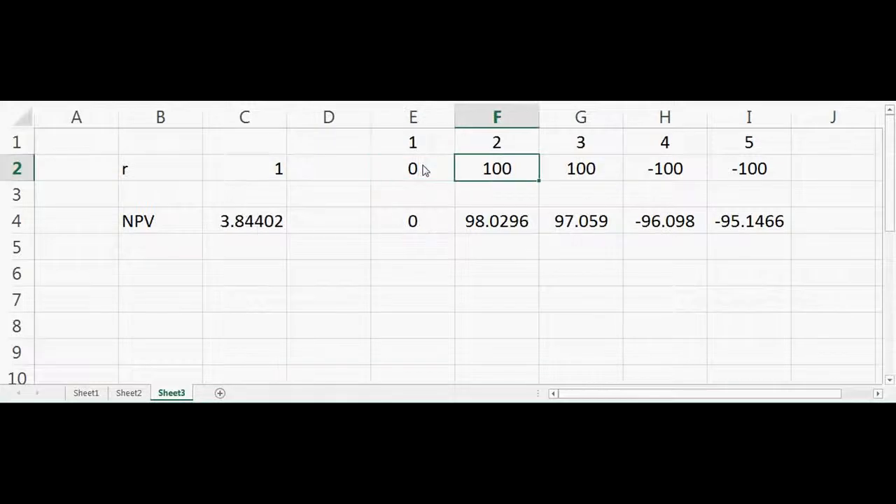
text(0)
key(Return)
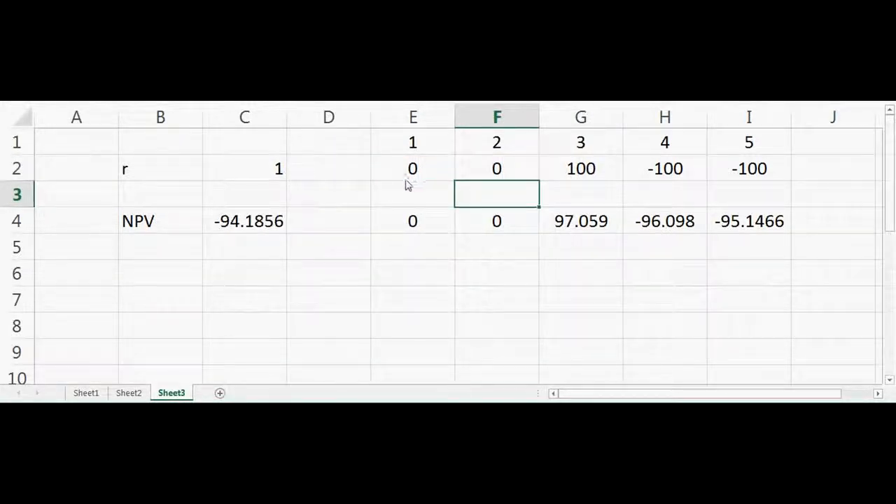
click(414, 173)
drag(414, 173, 500, 174)
key(Delete)
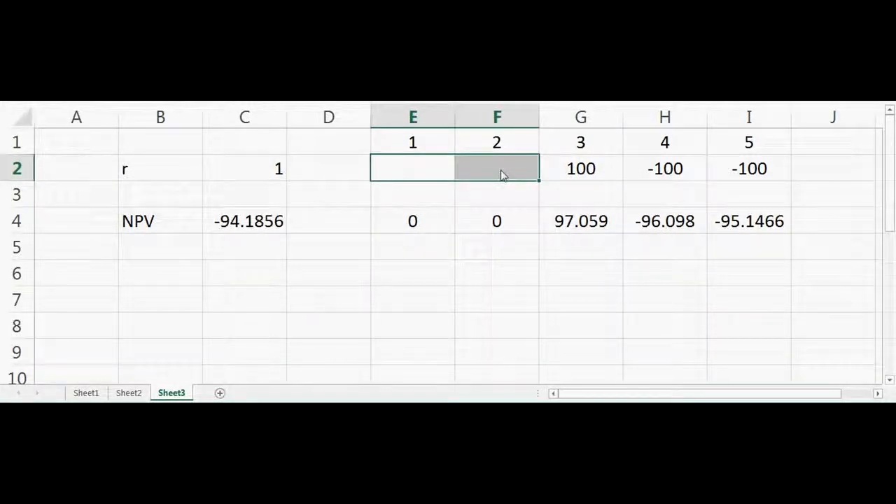
click(553, 321)
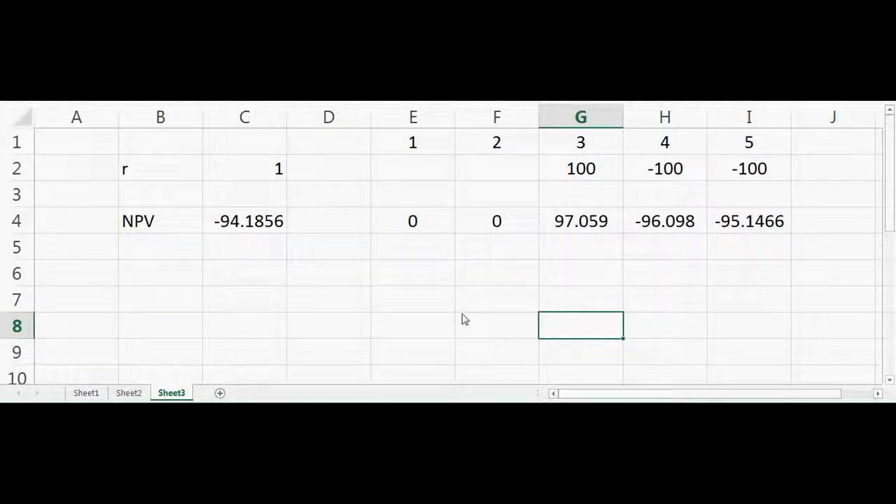
Enter 100 again as the cash flow for periods 1 and 2 in E2 and F2.
click(420, 170)
text(100)
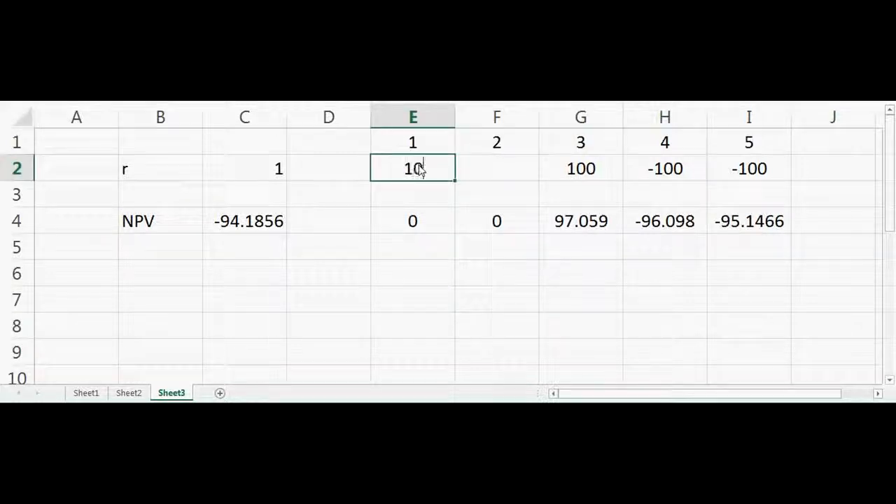
key(Tab)
text(100)
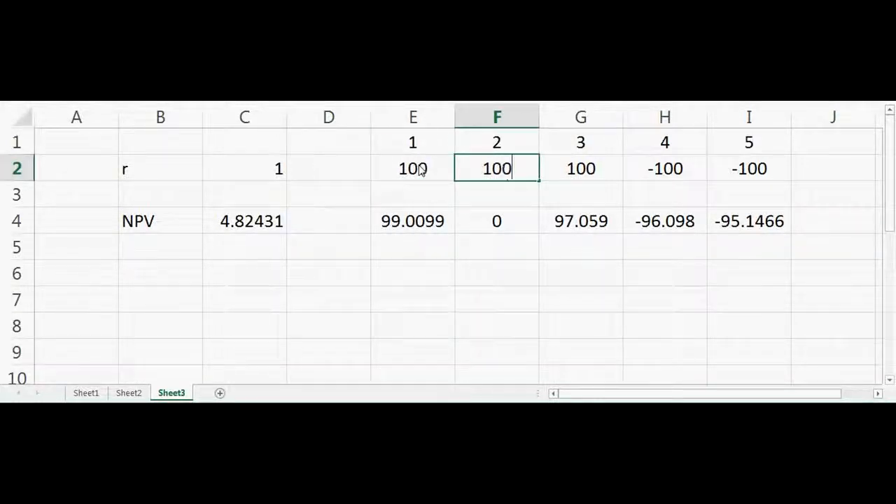
key(Return)
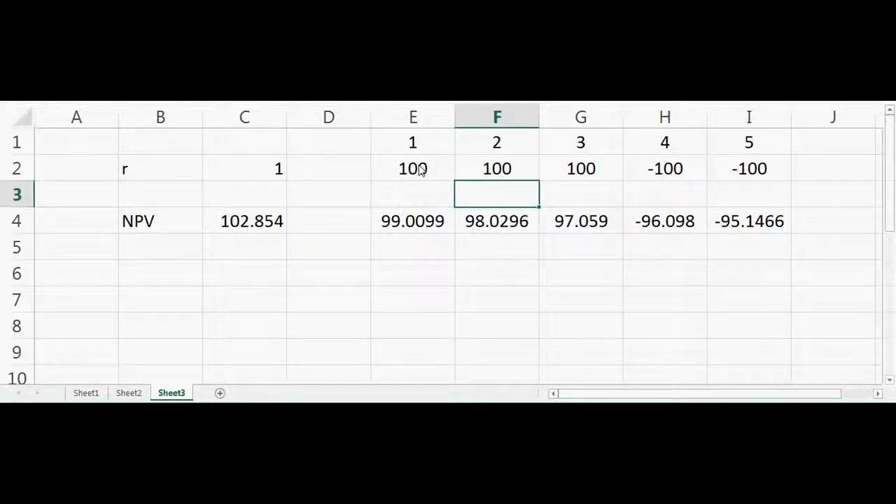
Enter the value 300 in C6, two rows below the NPV result.
click(178, 278)
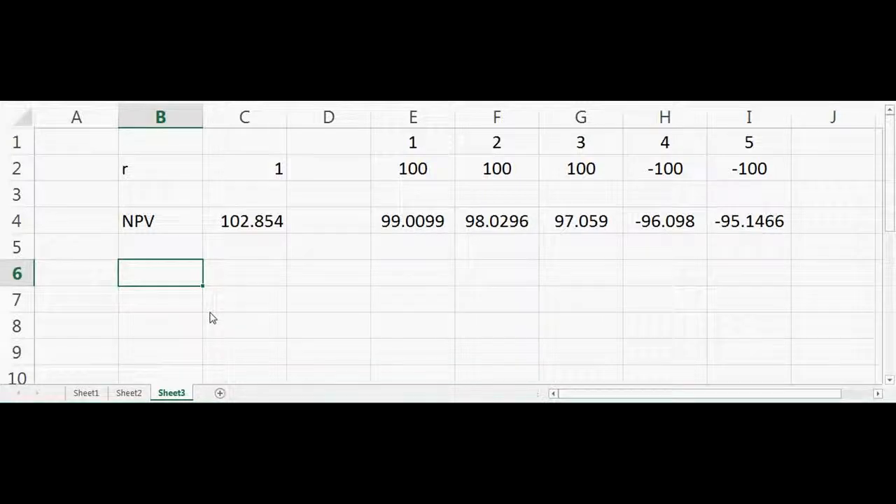
key(Down)
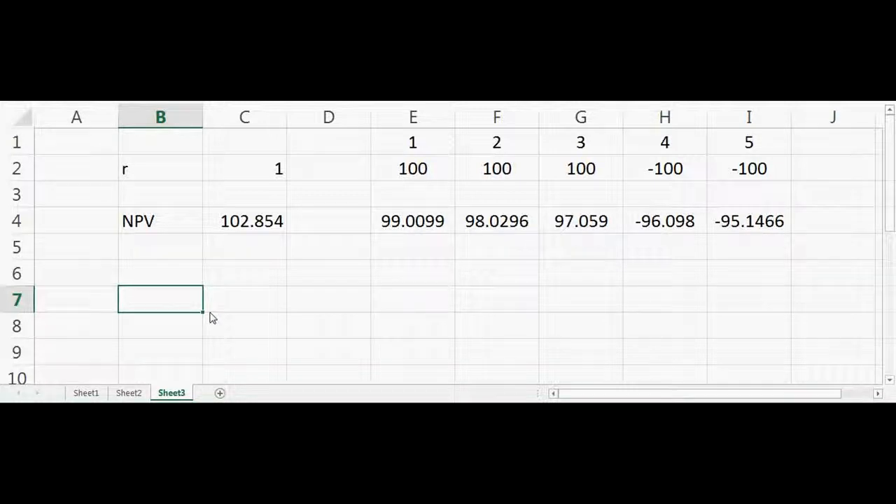
key(Right)
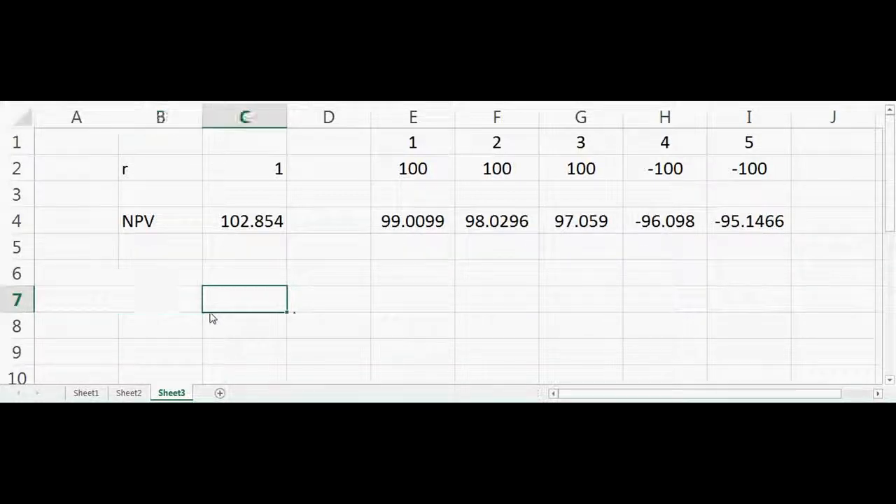
key(Up)
text(300)
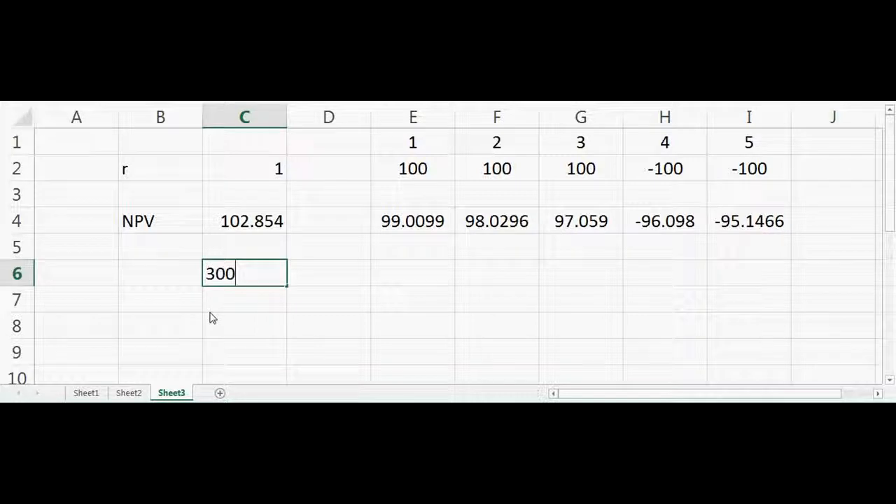
key(Return)
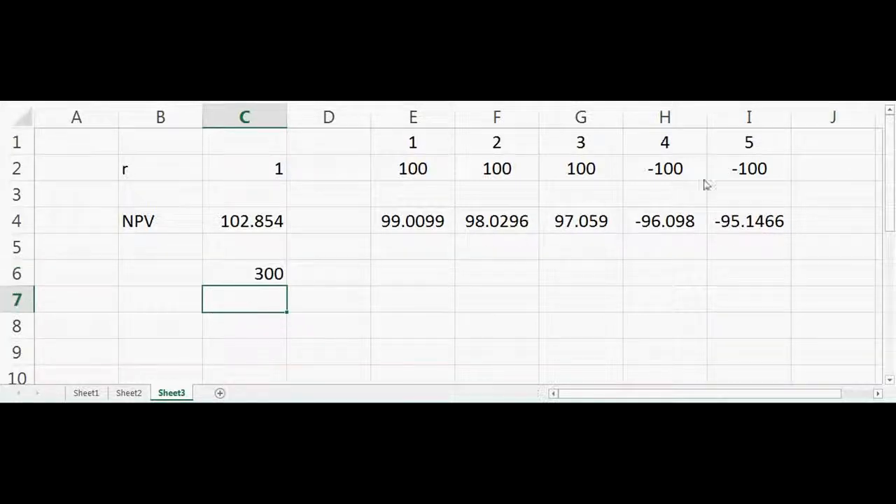
Restore the cash flows for periods 4 and 5 in H2 and I2 to 100.
click(681, 171)
text(100)
key(Return)
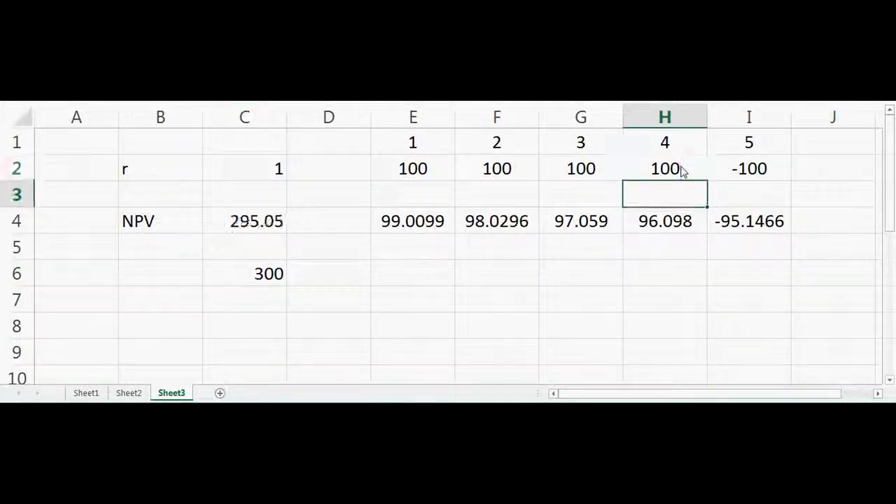
click(755, 170)
text(100)
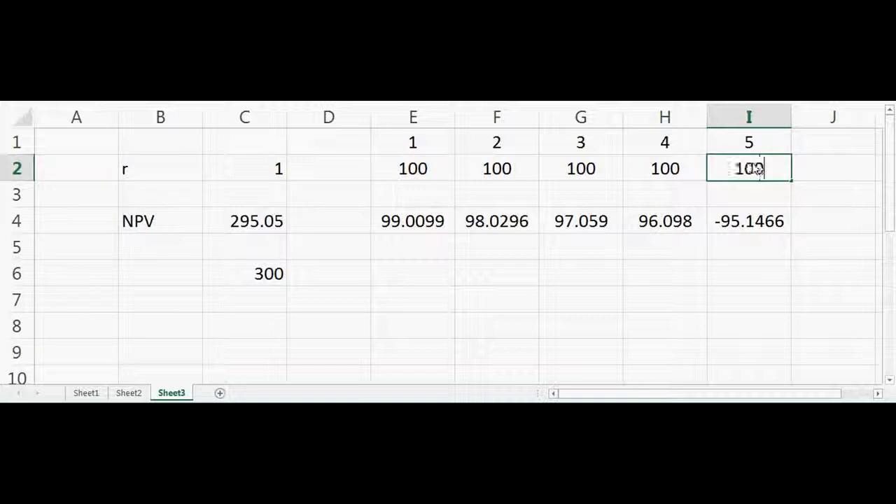
key(Return)
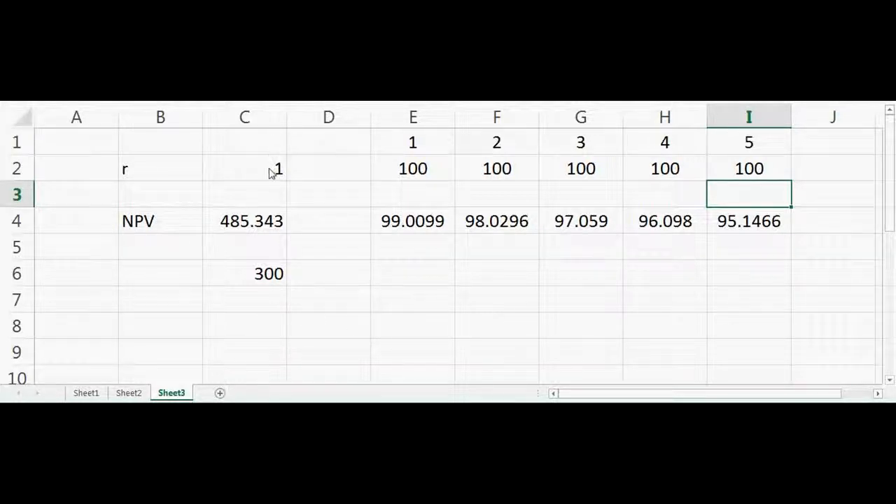
Label the 300 in C6 by entering "Intial inv." in B6.
click(262, 327)
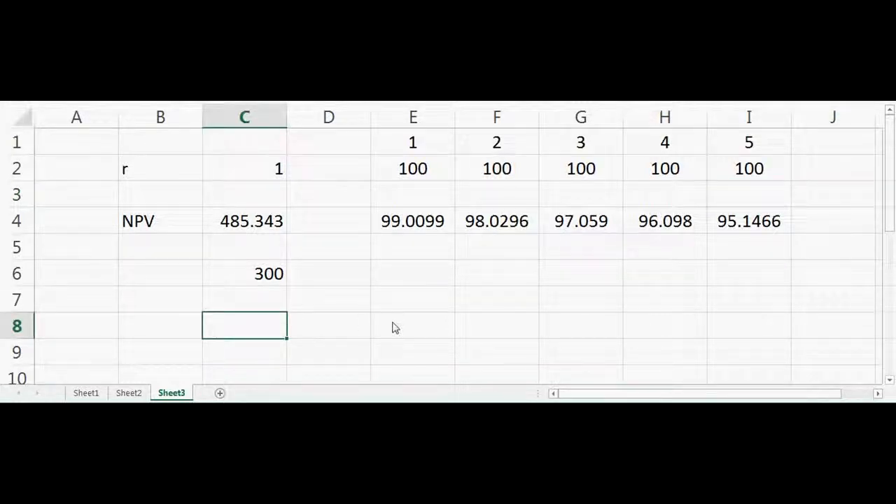
click(257, 180)
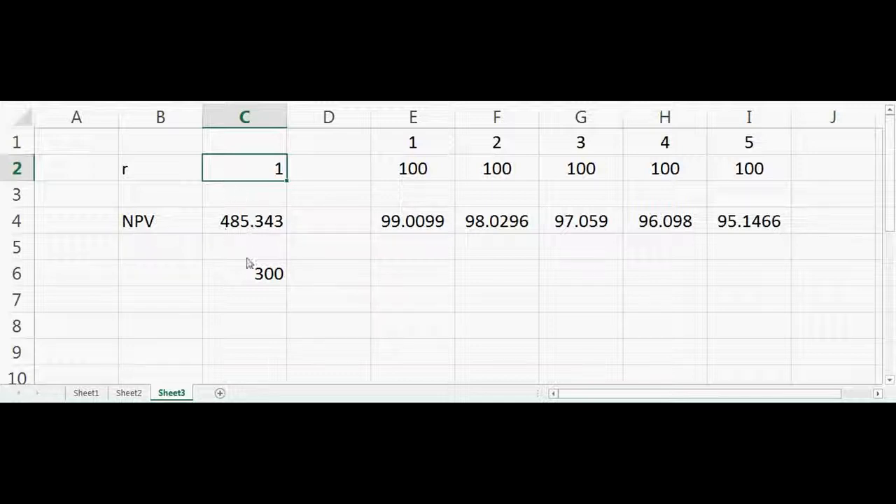
click(263, 276)
click(150, 283)
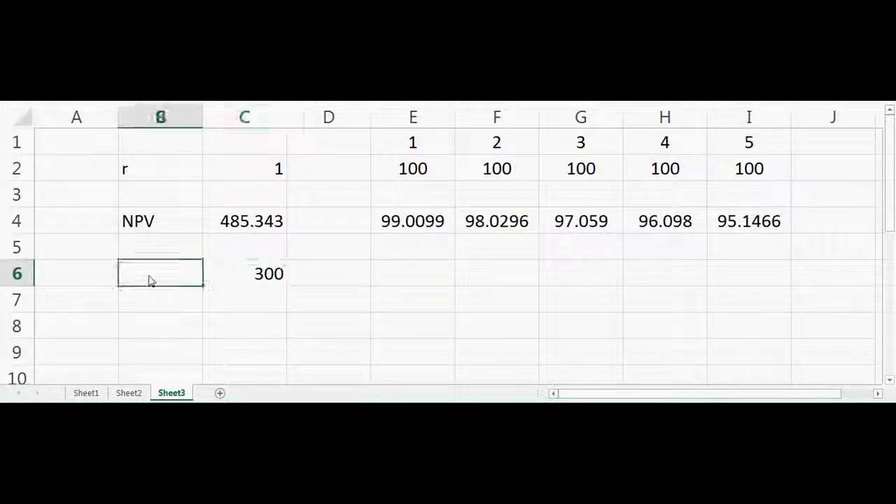
text(Int)
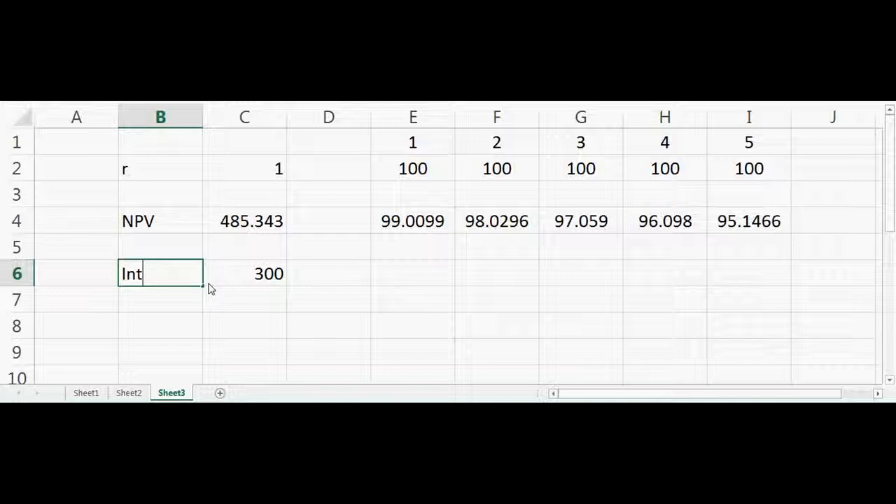
text(ial inv.)
key(Return)
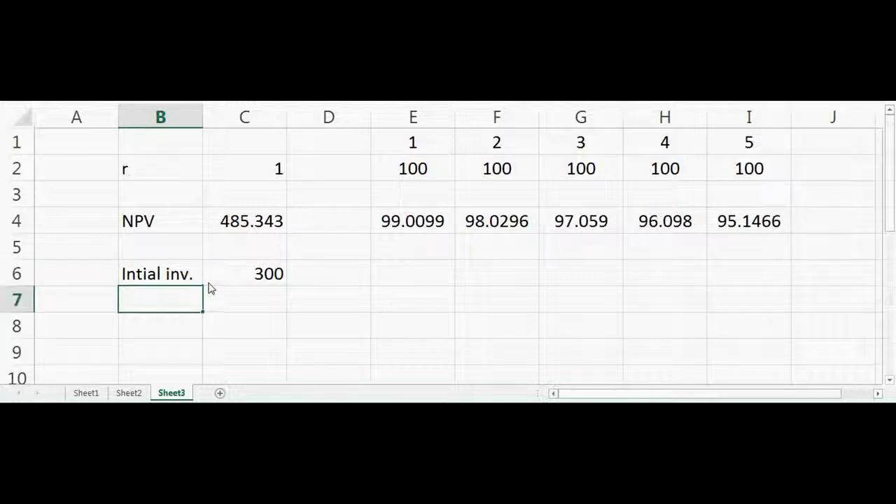
Try discount rates of 10 and 15 in C2, finishing with 20, and select the rate cell.
click(268, 177)
text(10)
key(Return)
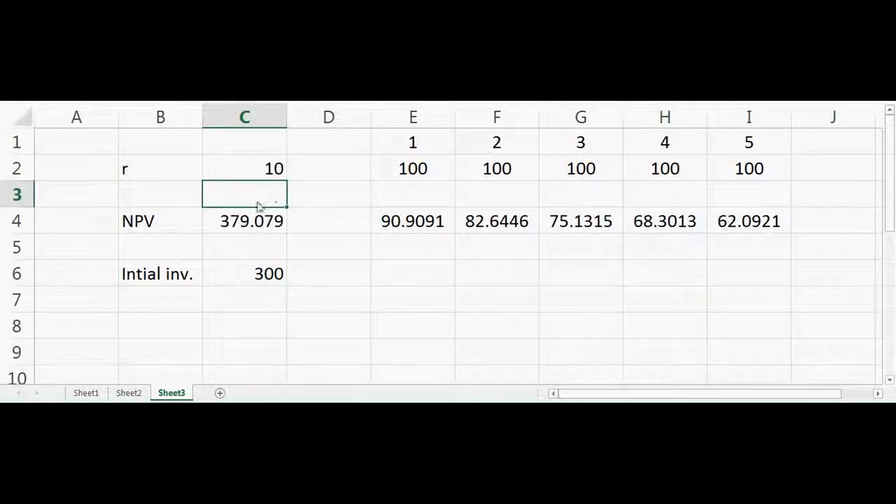
click(271, 176)
text(15)
key(Return)
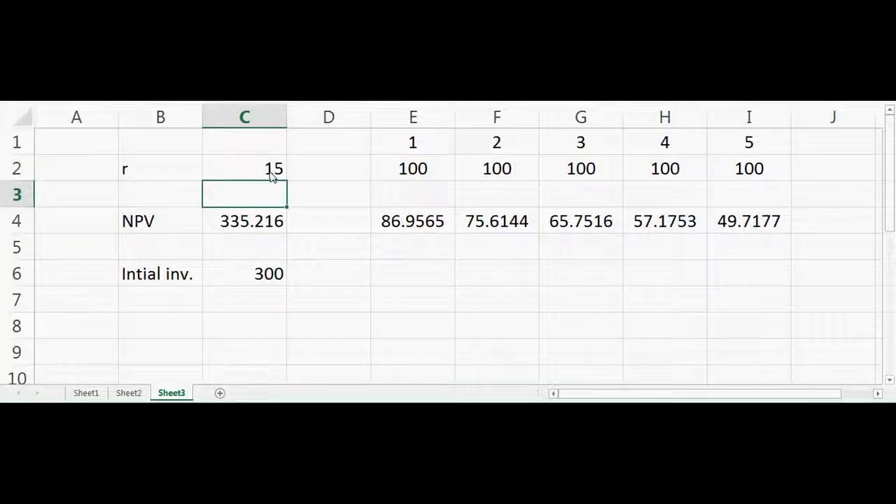
click(272, 177)
text(20)
key(Return)
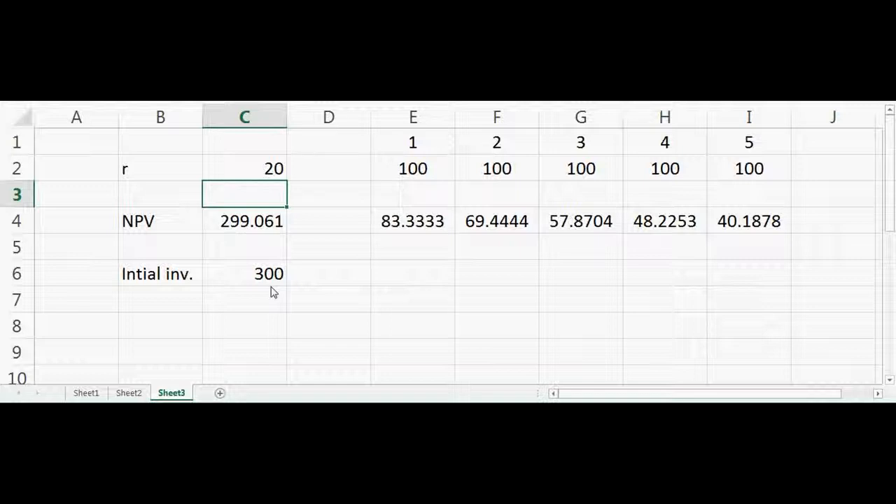
click(245, 174)
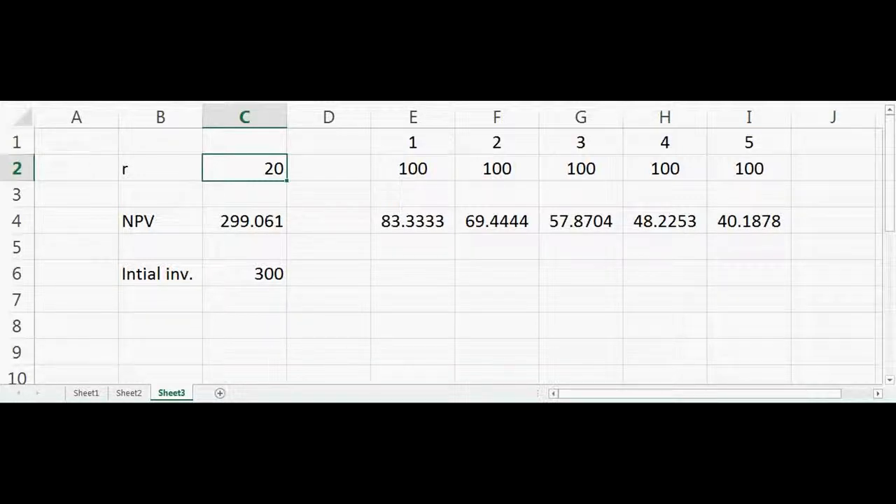
Try to activate the Solver Add-in by choosing it among the inactive add-ins in the program options.
click(18, 14)
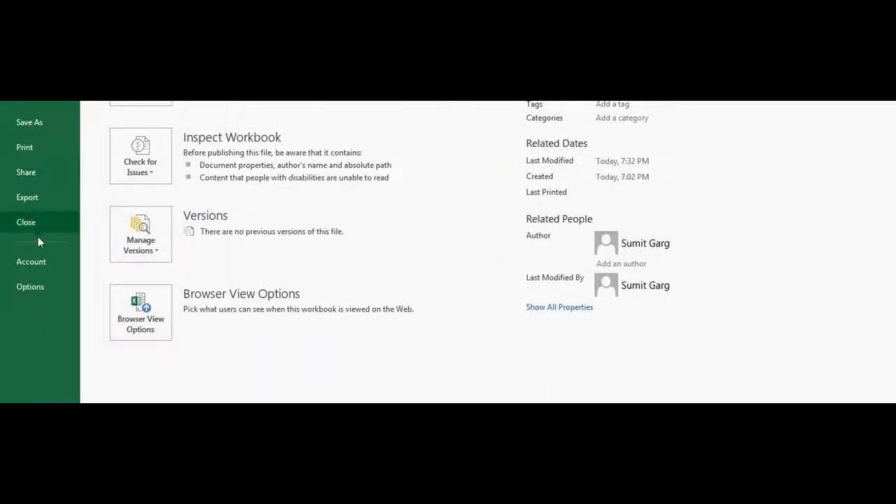
click(41, 285)
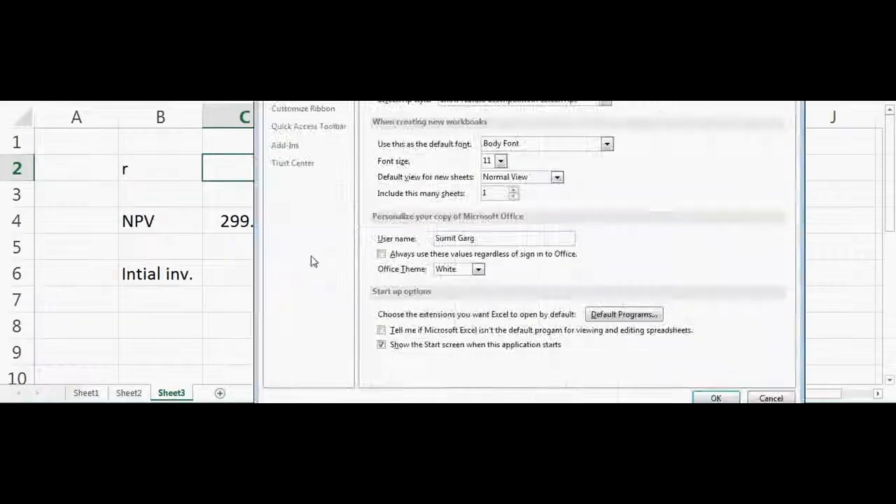
click(300, 145)
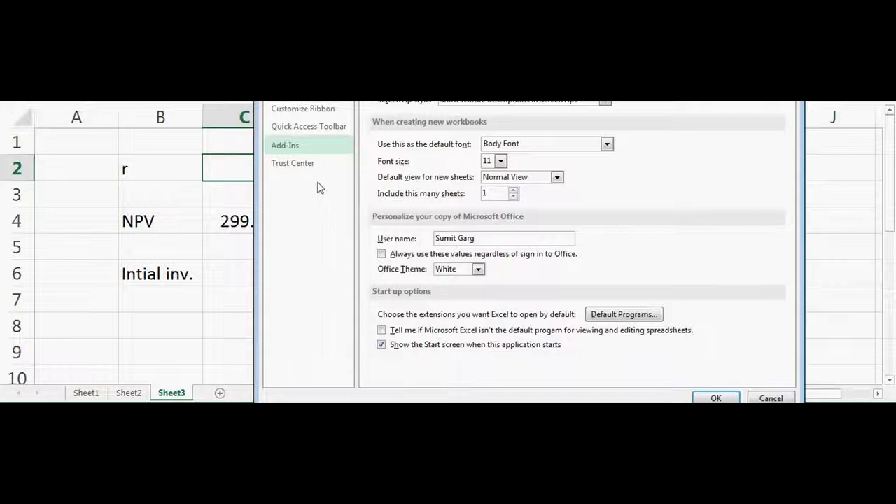
click(293, 147)
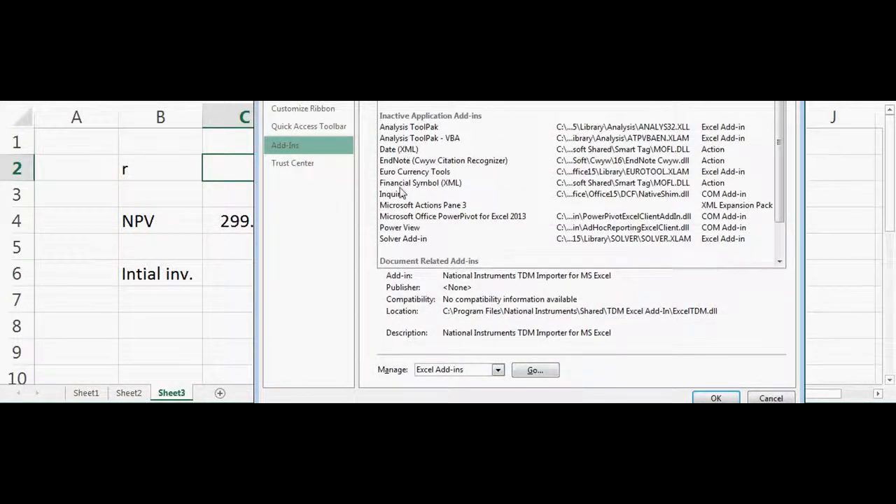
click(405, 239)
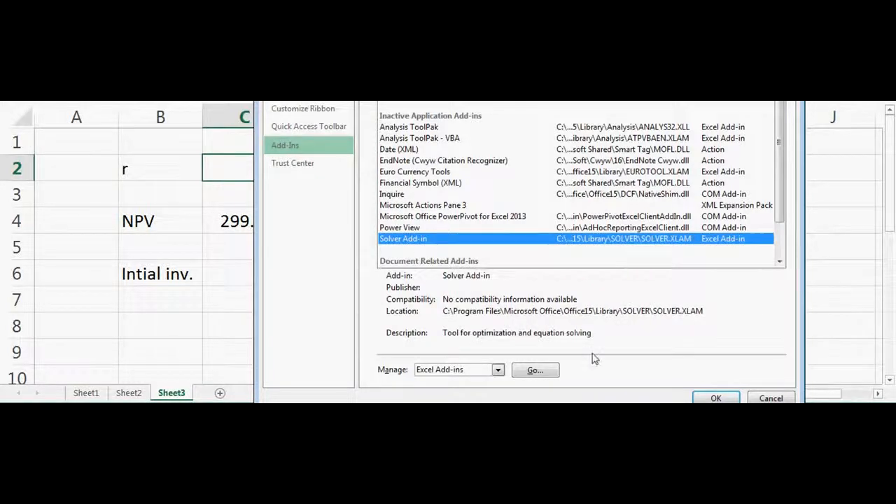
click(711, 398)
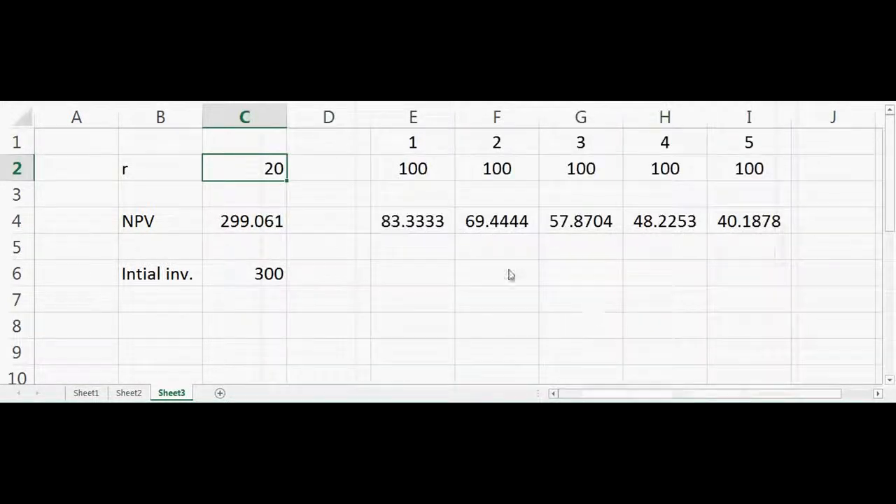
click(462, 247)
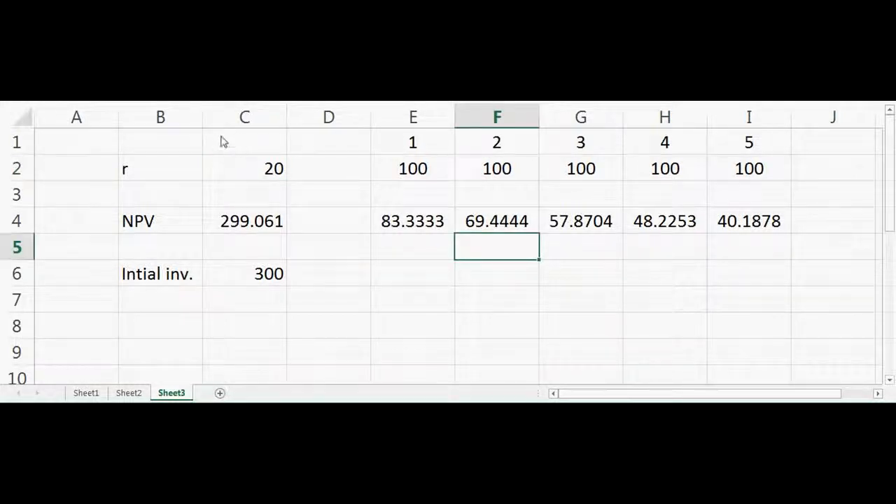
Enable the Analysis ToolPak and the Solver Add-in through the management of Excel add-ins.
click(16, 101)
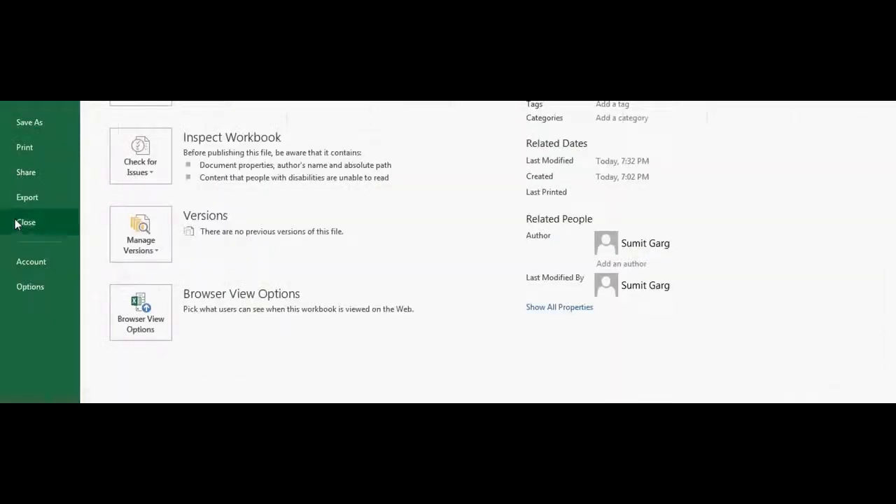
click(38, 288)
click(305, 147)
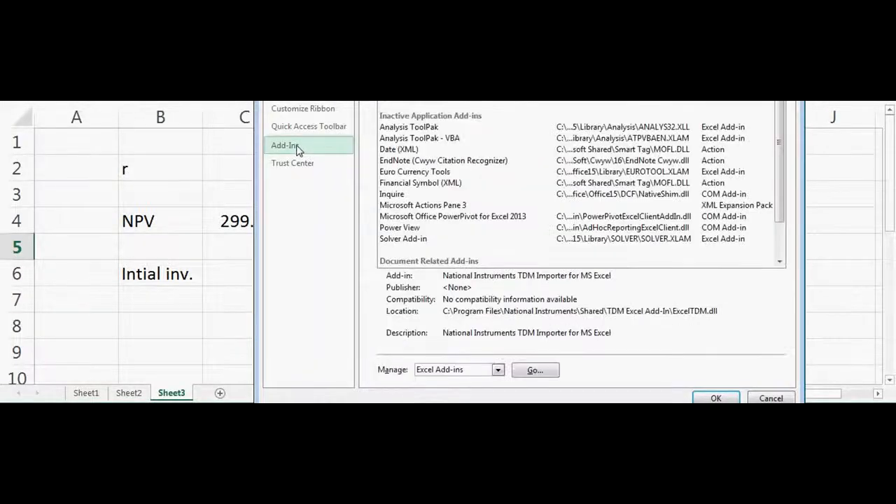
click(412, 242)
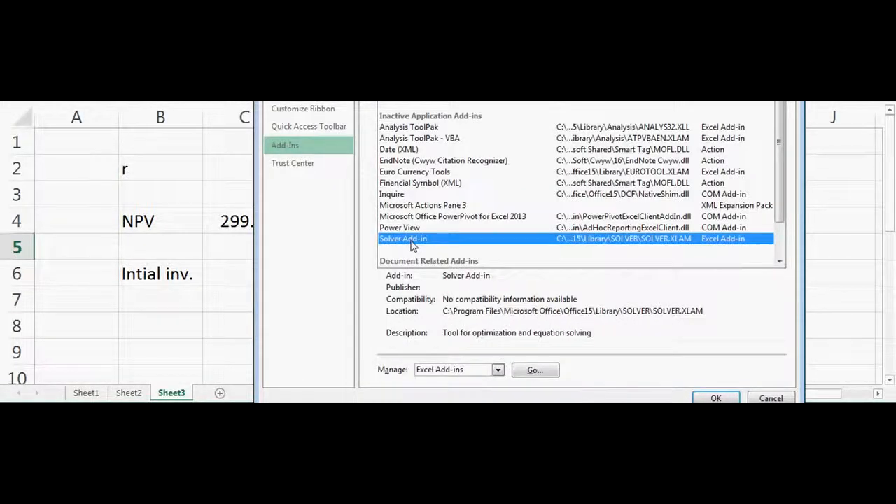
click(496, 370)
click(494, 370)
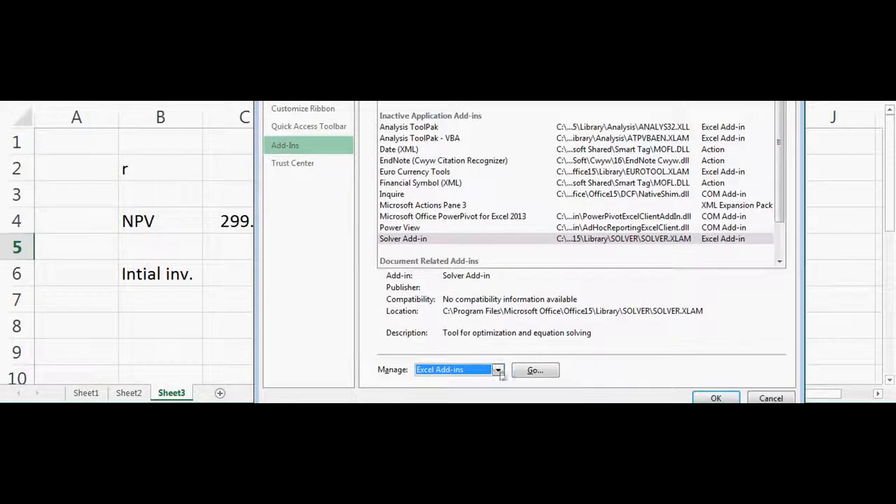
click(533, 372)
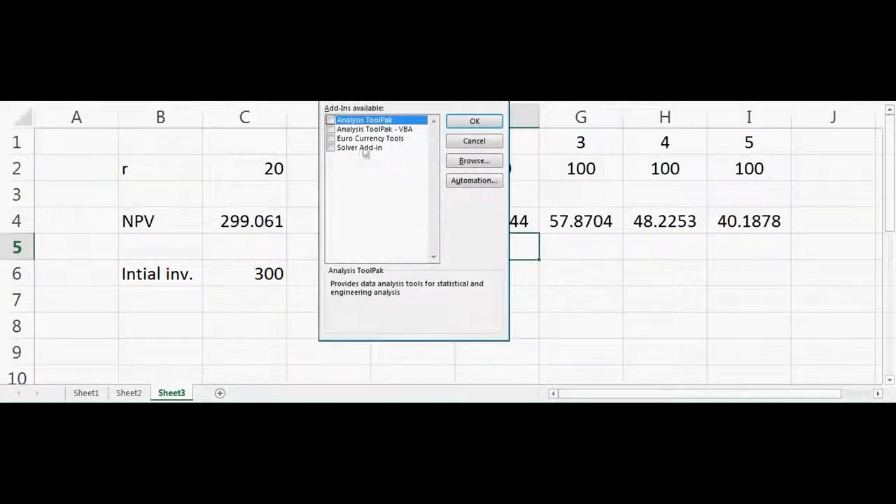
click(331, 120)
click(330, 147)
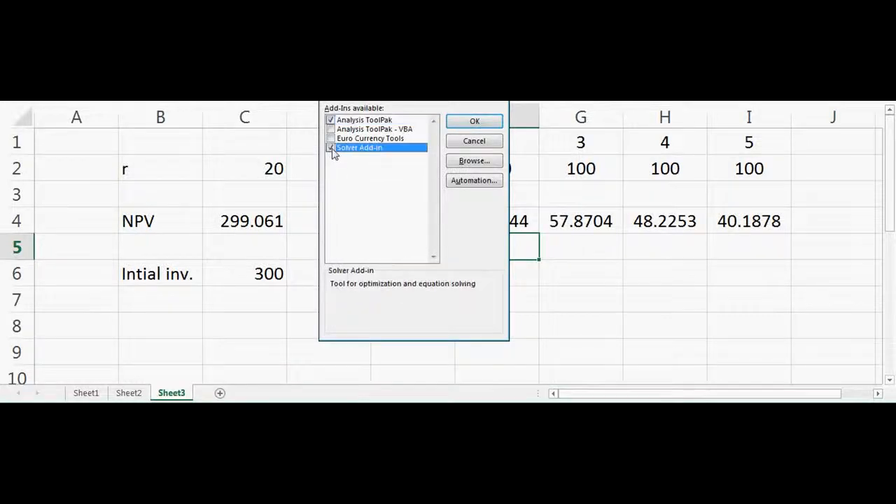
click(476, 122)
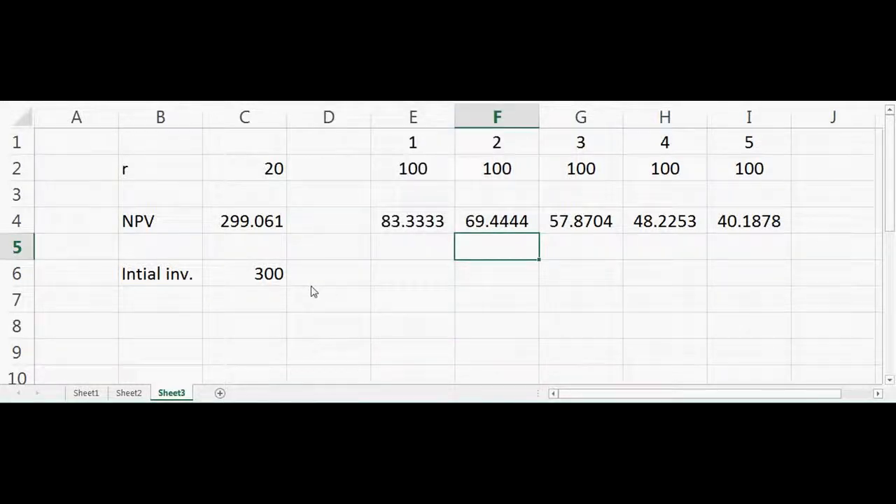
Start a Goal Seek with the NPV cell C4 as the set cell and 300 as the target value.
click(311, 284)
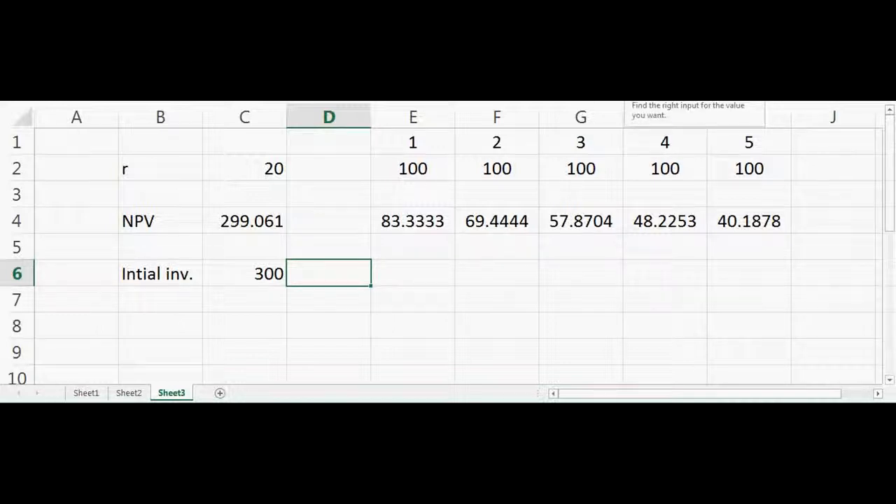
click(624, 73)
drag(364, 173, 481, 181)
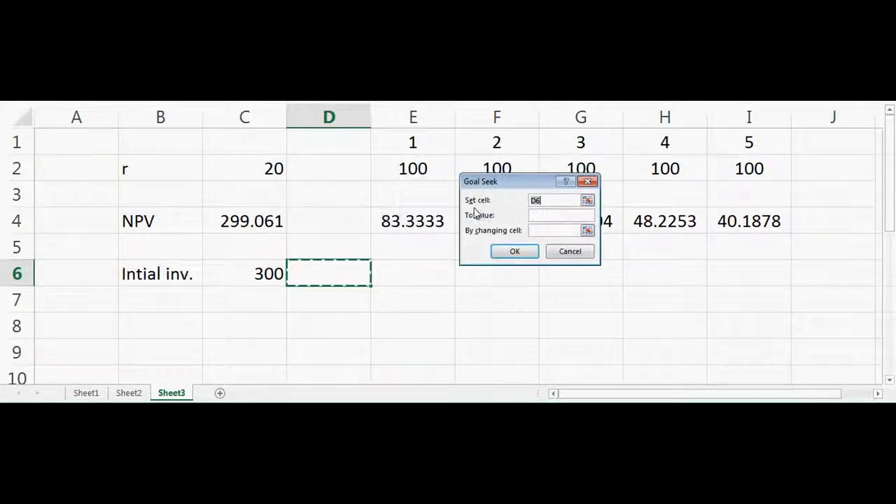
click(587, 201)
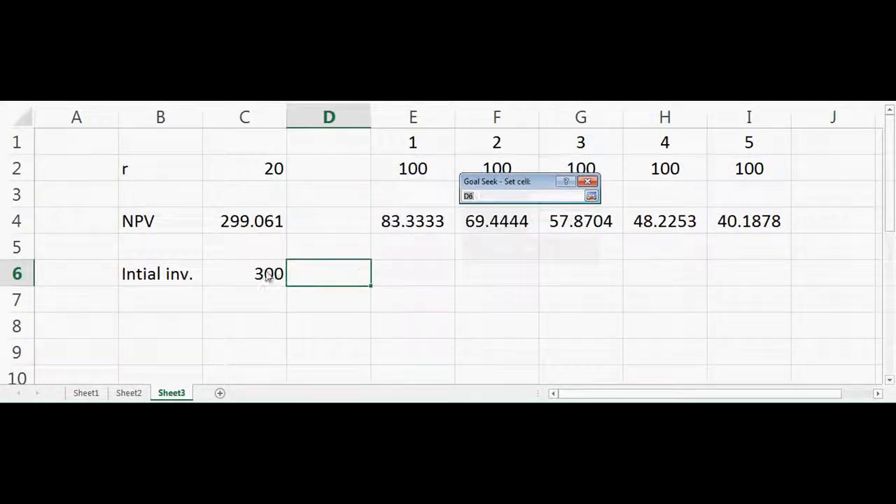
click(250, 222)
click(591, 197)
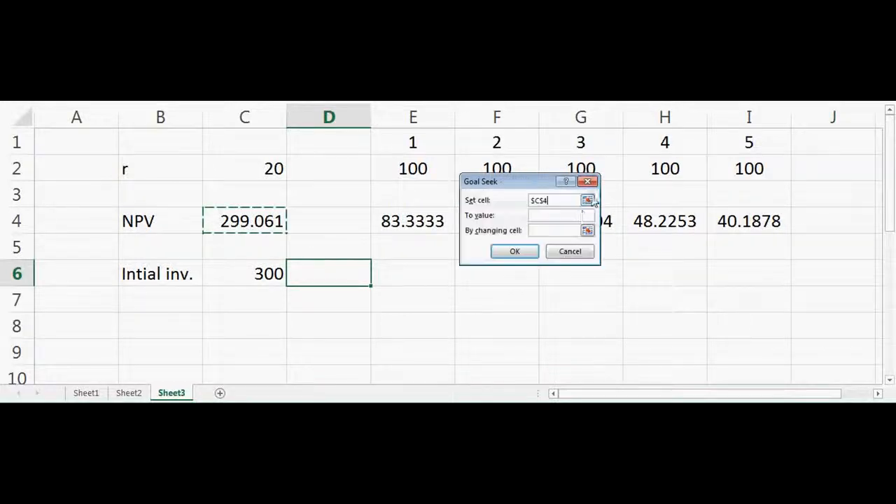
click(556, 218)
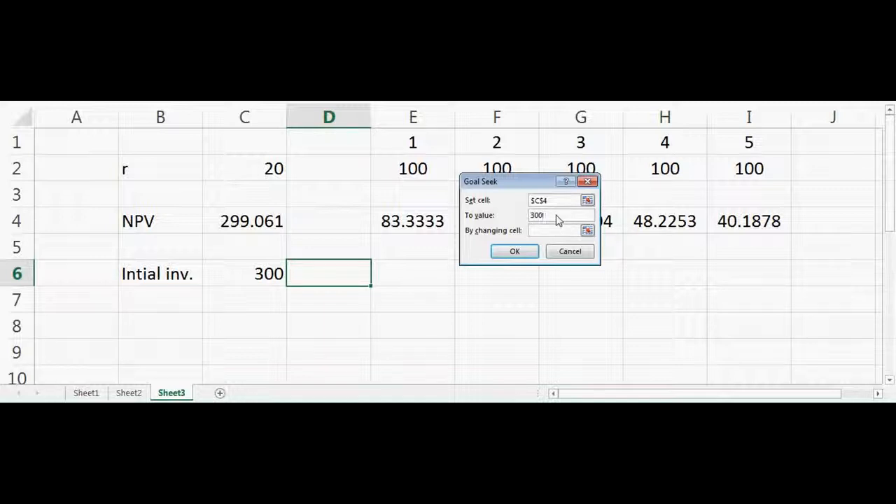
Make the discount rate in C2 the changing cell, run the Goal Seek and accept its solution.
click(588, 231)
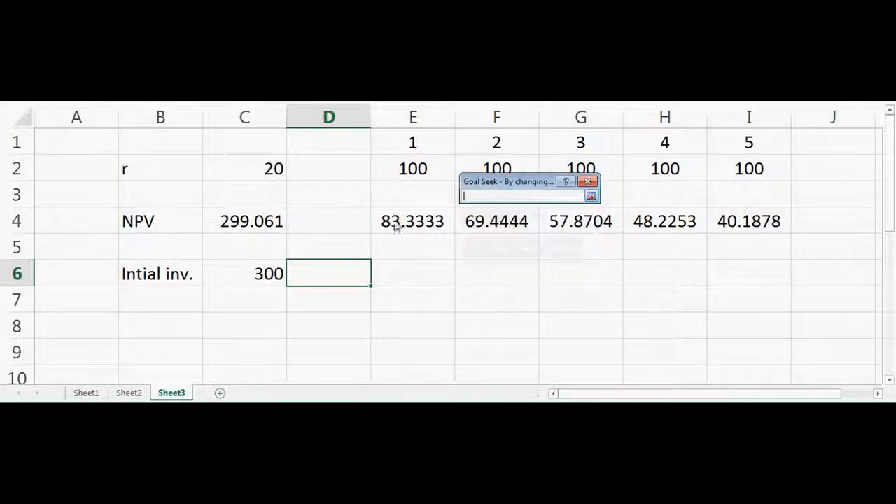
click(251, 175)
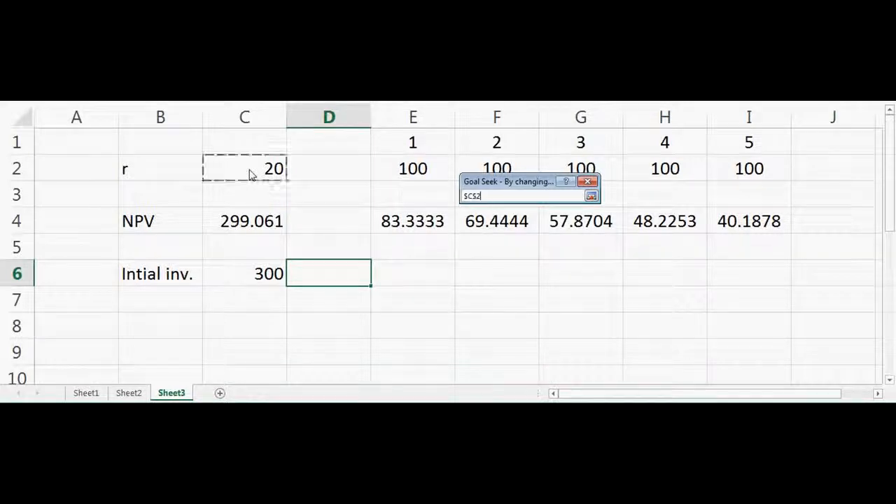
click(592, 196)
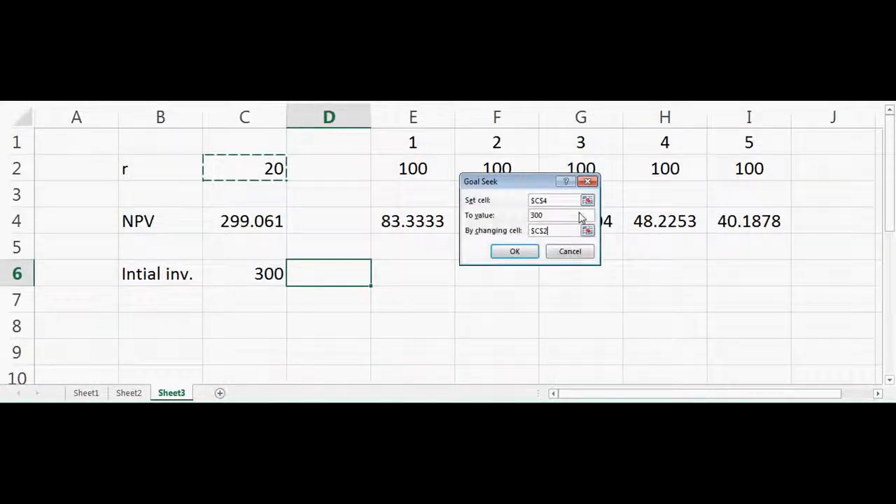
click(531, 250)
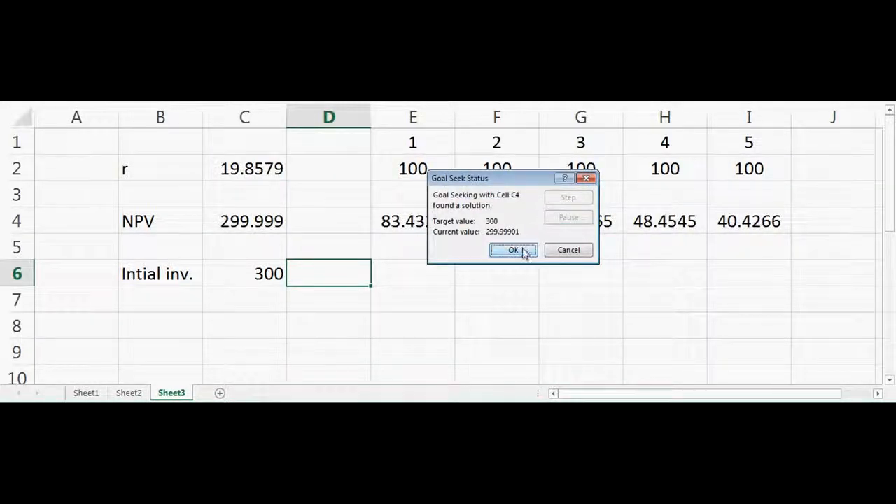
click(525, 251)
click(524, 279)
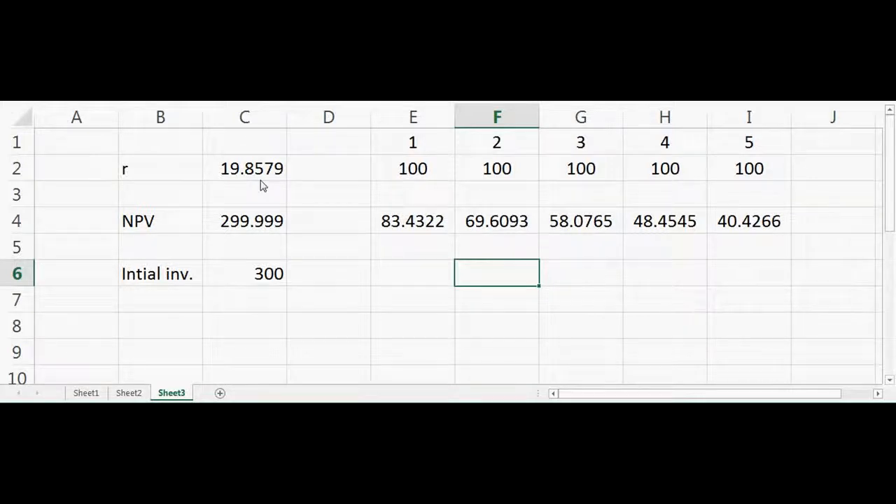
Set the initial investment in C6 to 400.
click(263, 274)
text(400)
key(Return)
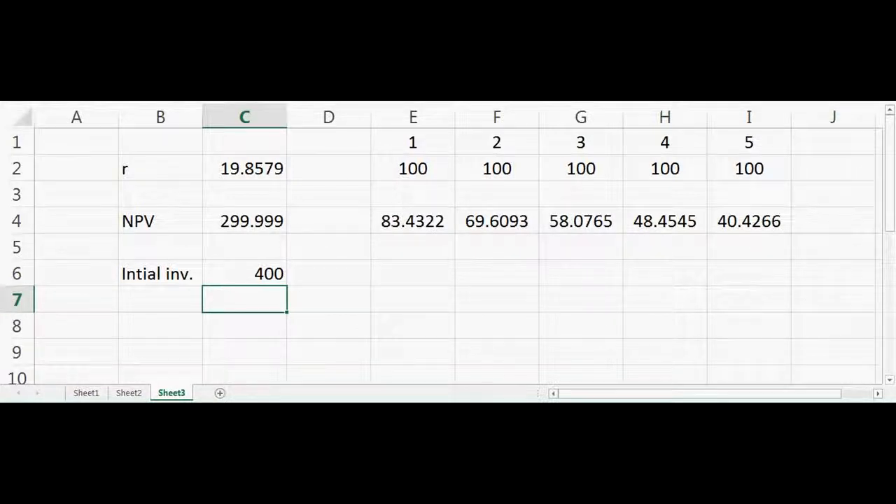
Start another Goal Seek that sets the NPV cell C4 to a value of 400.
key(alt+a)
key(w)
key(g)
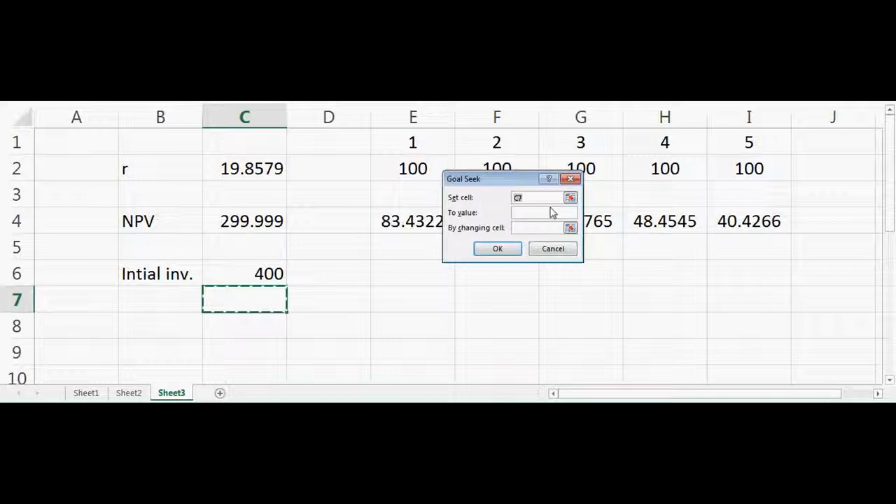
click(571, 198)
click(265, 224)
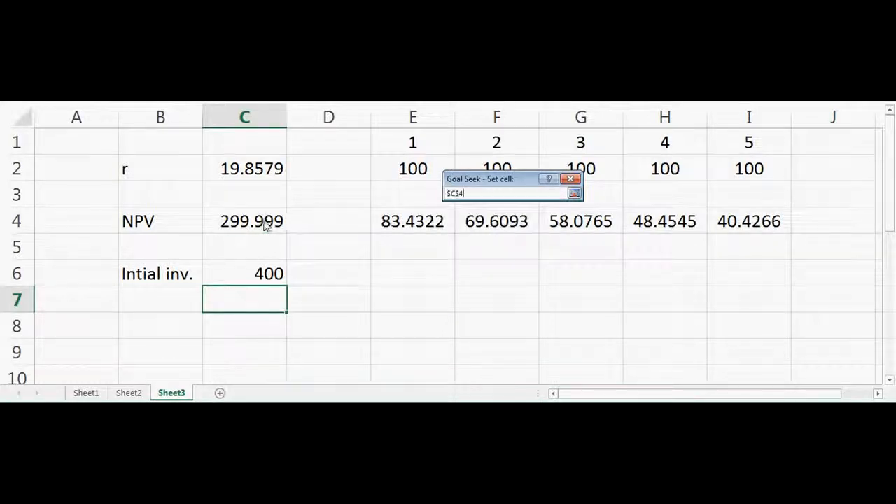
click(574, 194)
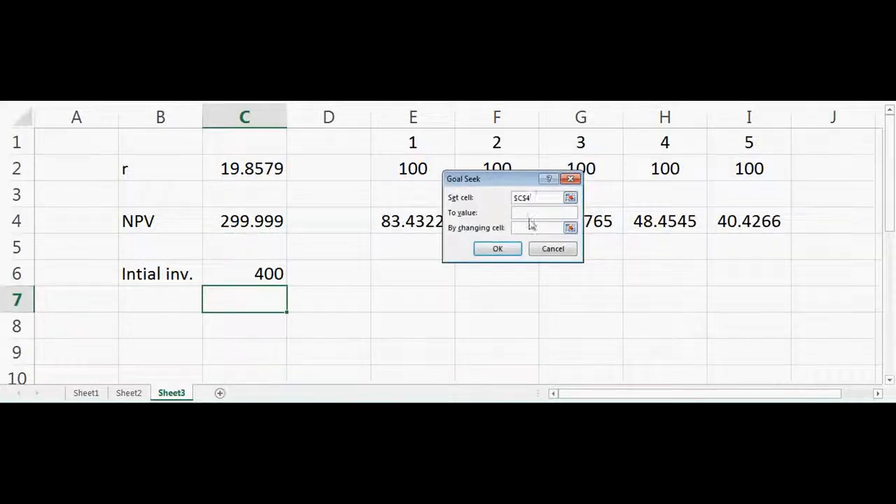
text(400)
Solve for the 400 target by changing the discount rate in C2, and keep the solution found.
click(571, 227)
click(255, 180)
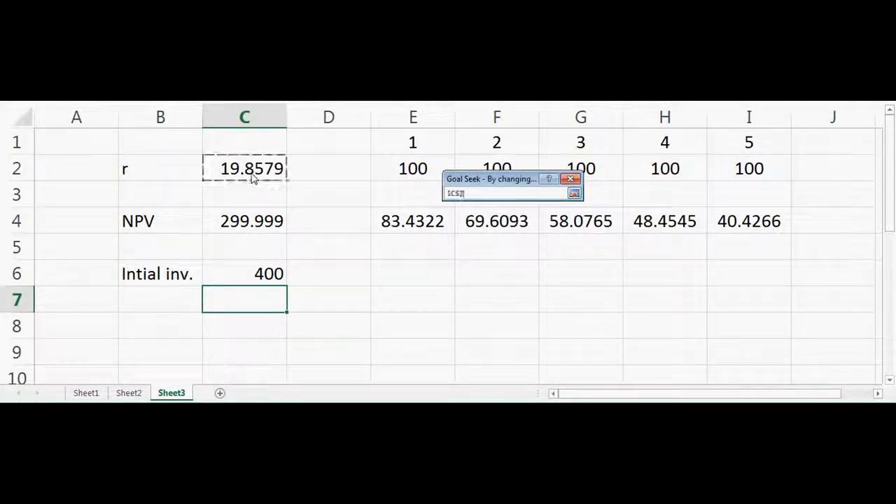
click(574, 195)
click(496, 251)
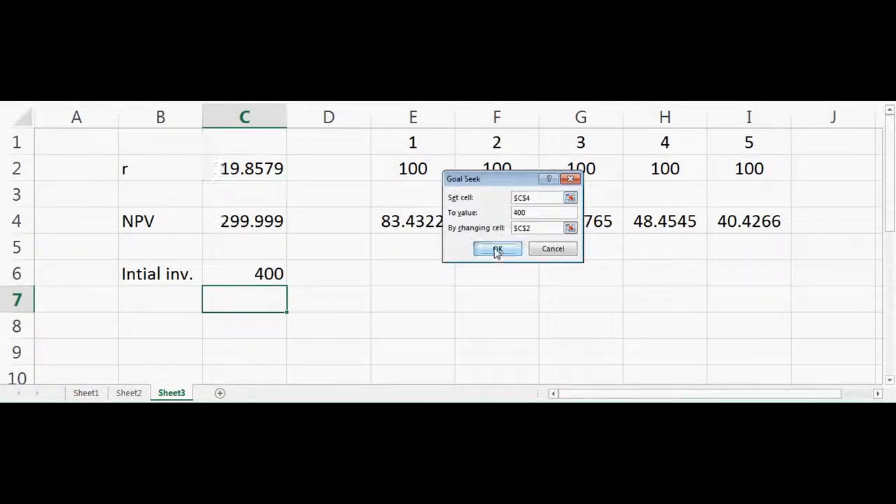
click(508, 249)
click(471, 332)
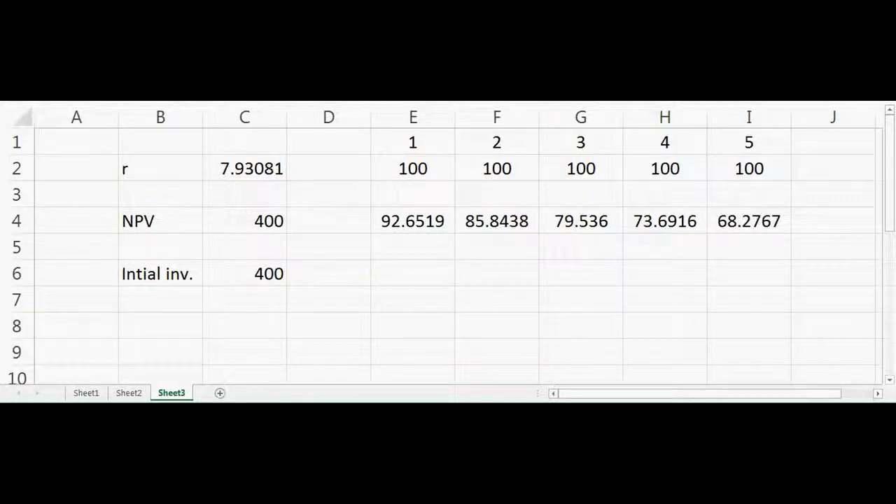
click(790, 352)
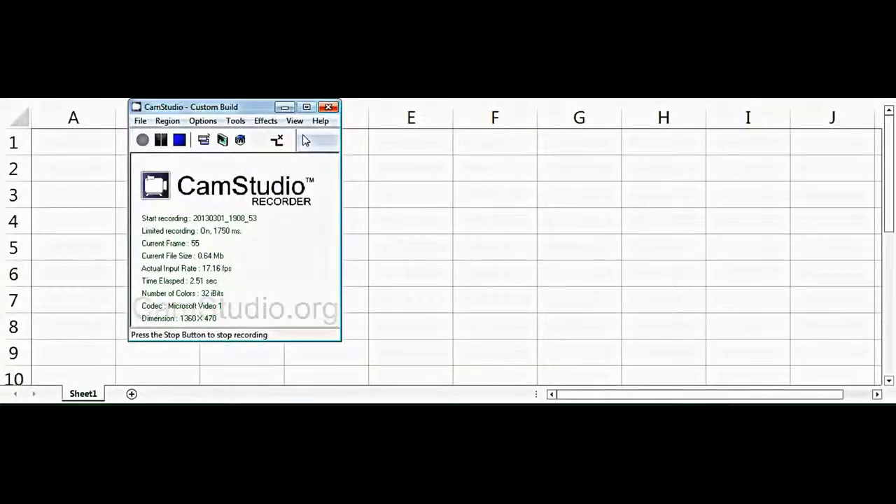
click(285, 107)
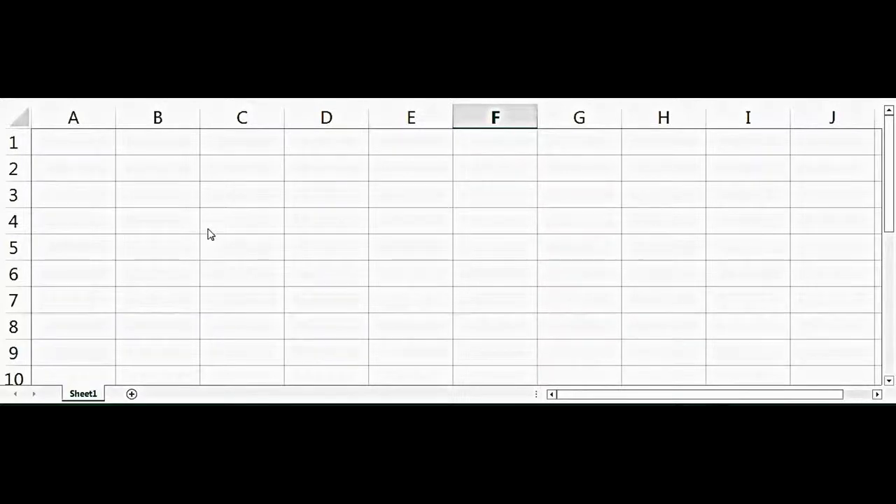
Enter the label "V" in cell B2 of the empty Sheet1.
click(159, 176)
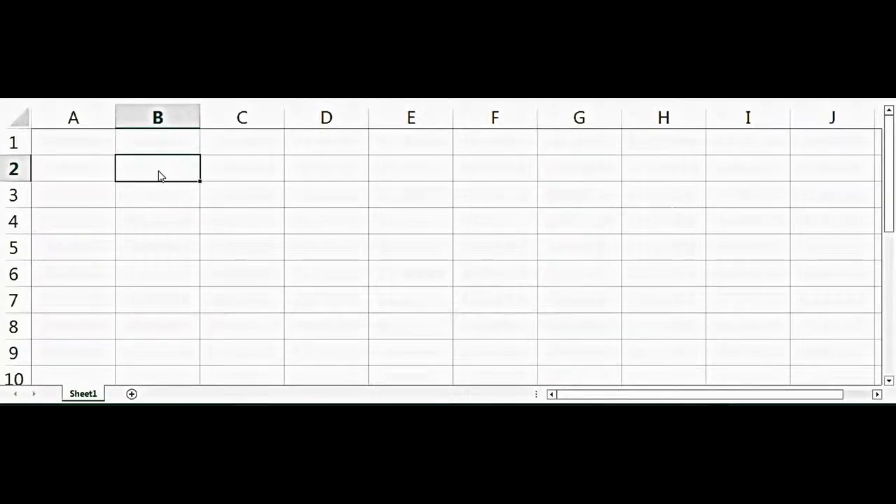
text(V)
key(Tab)
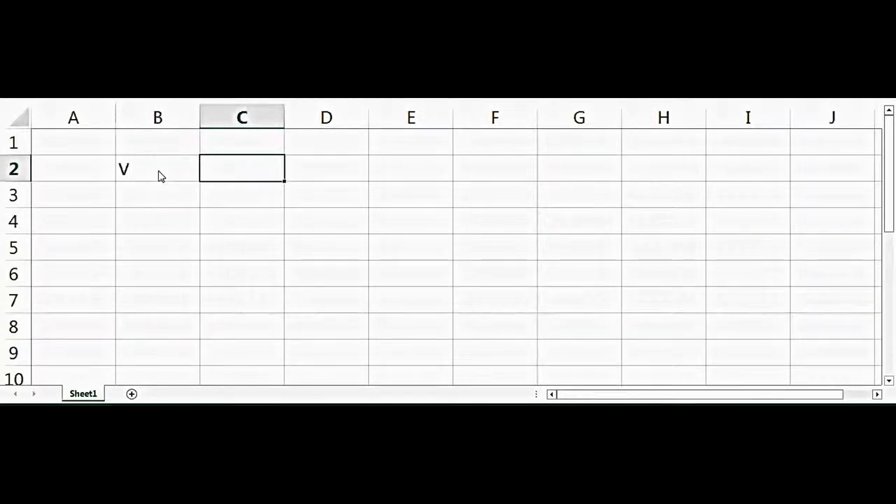
Enter the velocity value 100 in C2 with the unit "m/s" in D2.
text(100)
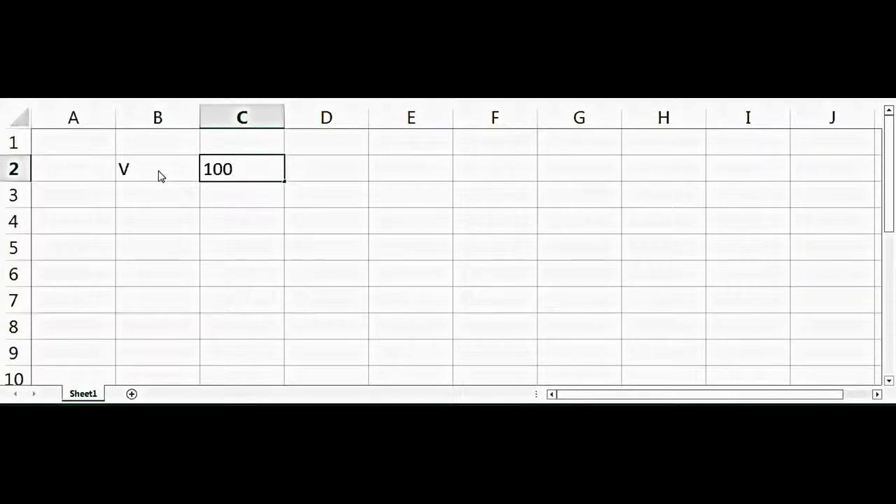
key(Tab)
text(m/)
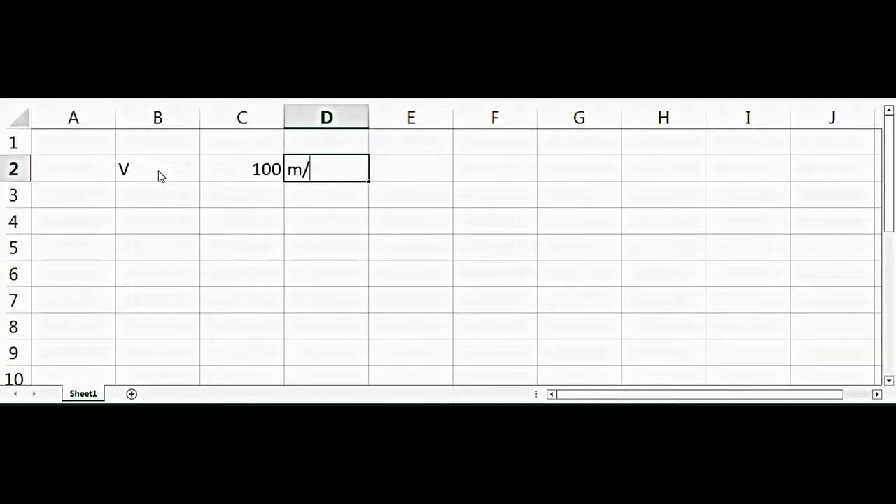
text(s)
key(Return)
Fill row 3 with the label "Angle" in B3, the value 60 in C3 and the unit "degrees" in D3.
key(Left)
key(Left)
text(A)
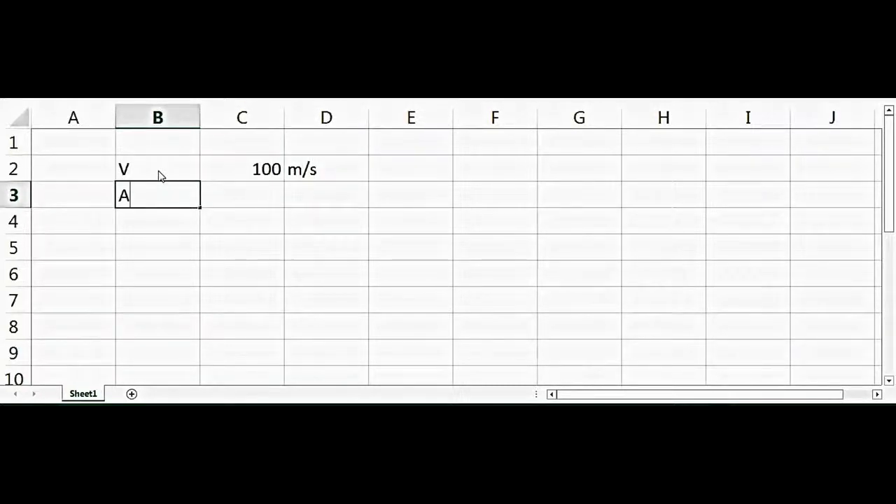
text(ngle)
key(Tab)
text(5)
key(BackSpace)
text(60)
key(Tab)
text(degrees)
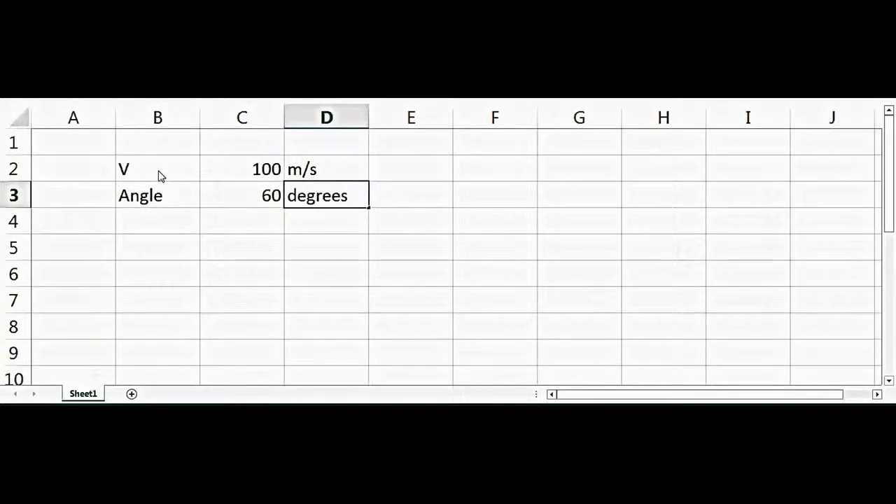
key(Return)
Fill row 4 with the label "g" in B4, the value 9.8 in C4 and the unit "m/s.s" in D4.
key(Left)
text(G)
key(BackSpace)
text(g)
key(Tab)
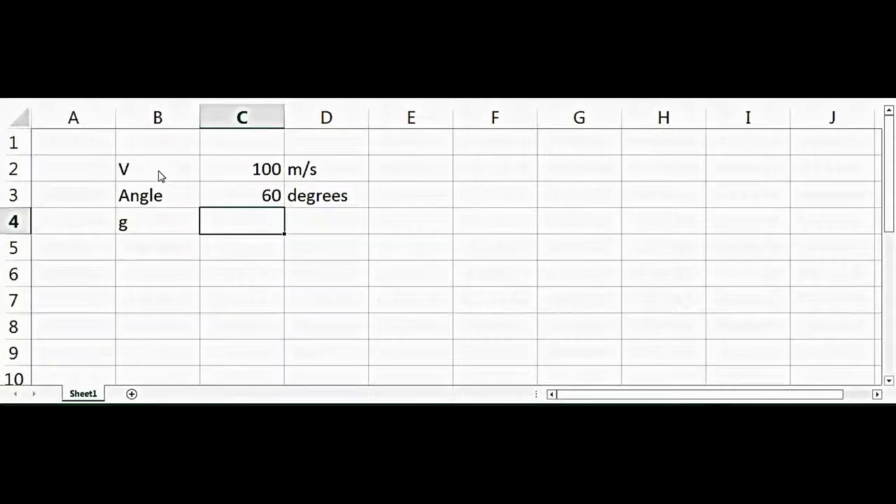
text(9.8)
key(Tab)
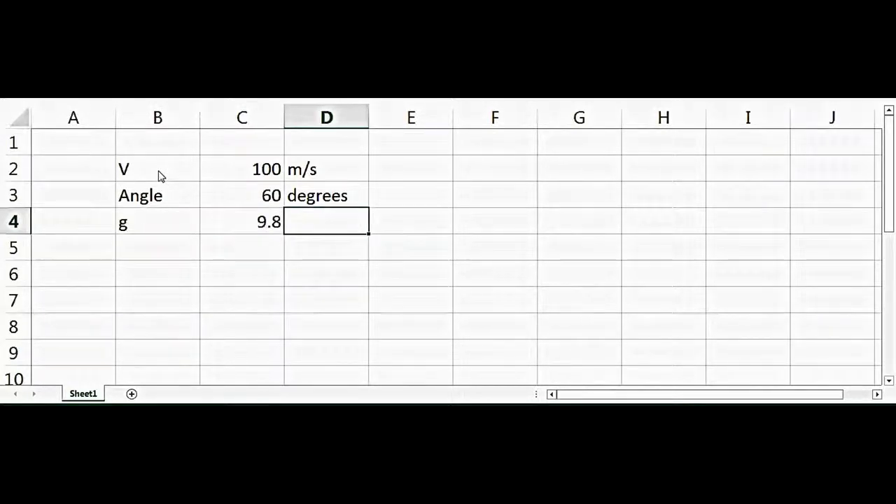
text(m/)
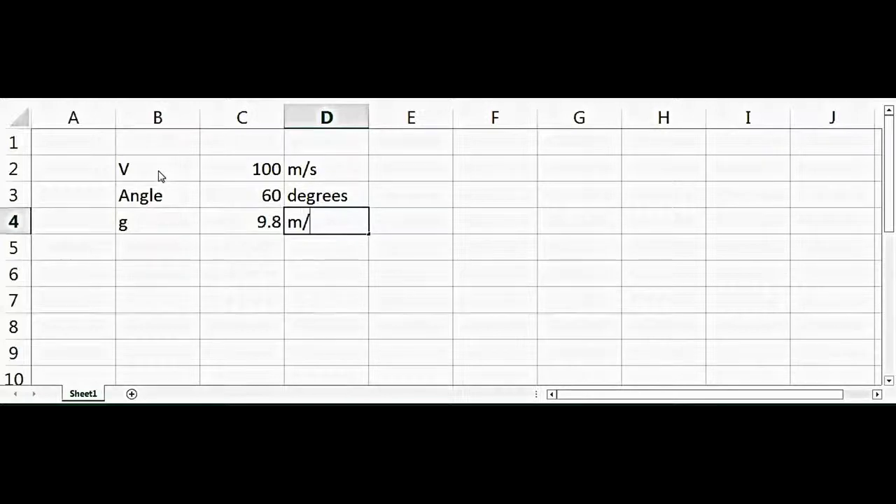
text(s.s)
key(Return)
key(Return)
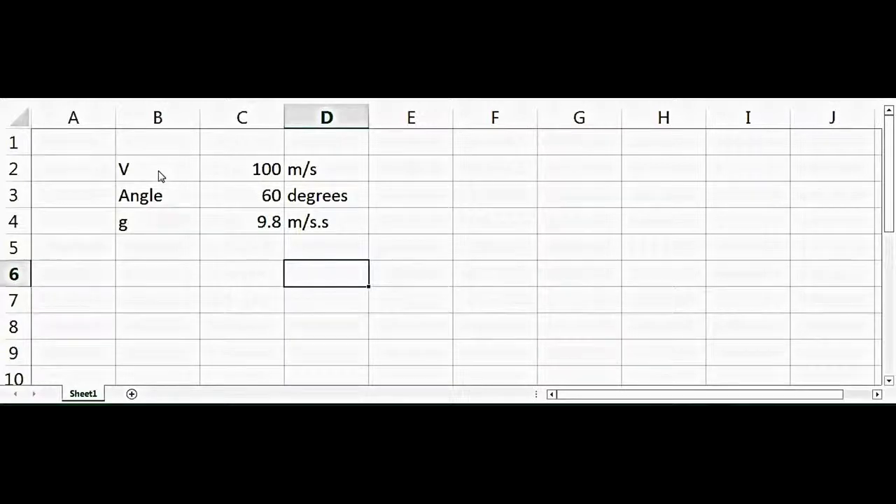
Start a time column with the header "time" in A7 and the starting value 0 in A8.
key(Left)
key(Left)
key(Left)
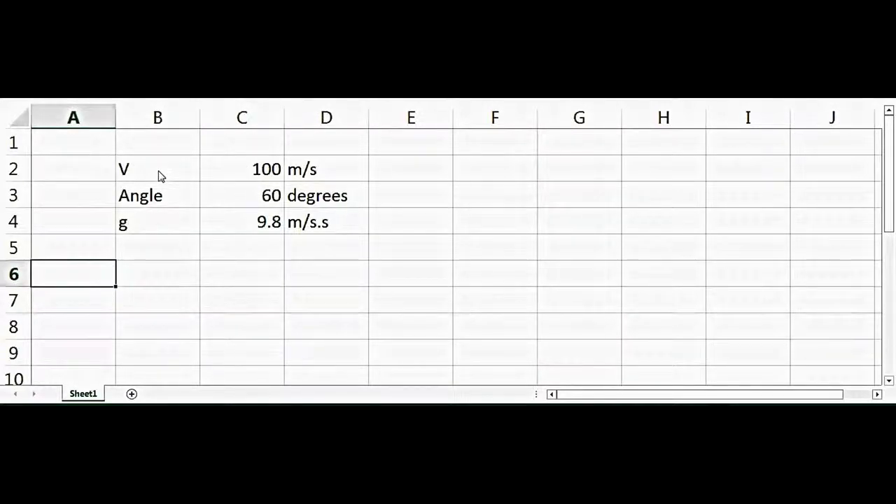
key(Down)
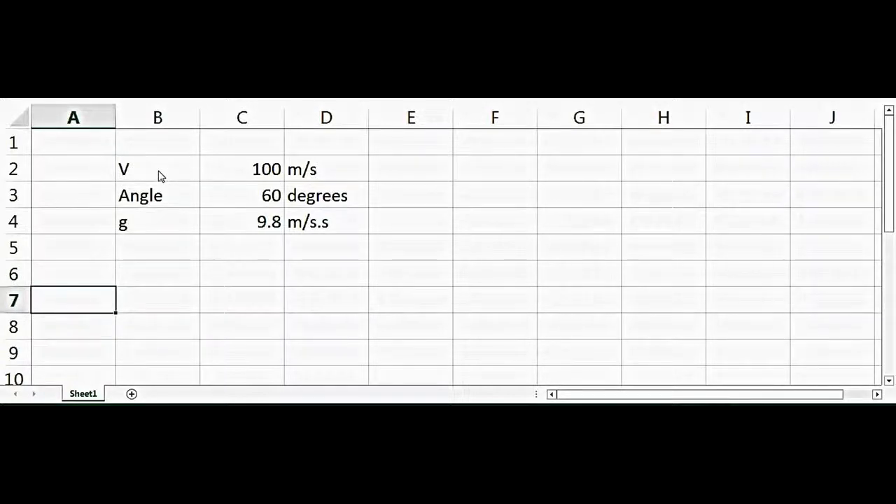
text(time)
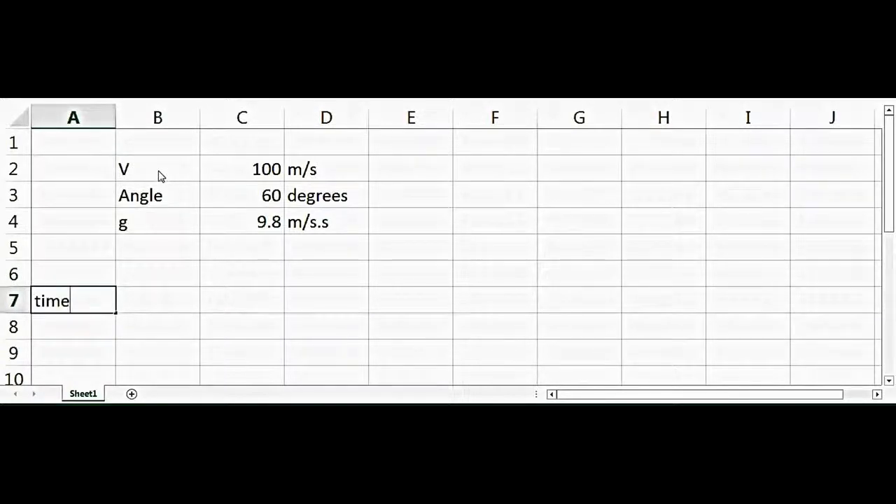
key(Return)
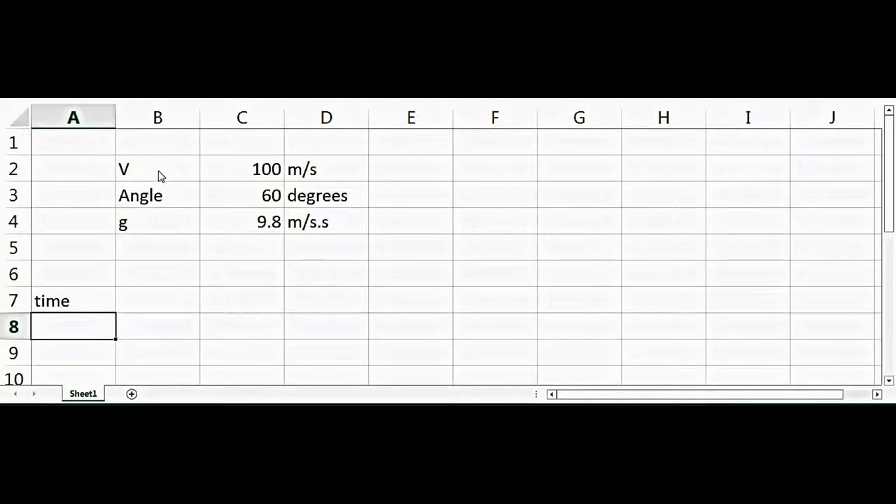
text(0)
key(Return)
Fill row 5 with the label "dt" in B5, the value 0.1 in C5 and the unit "sec" in D5.
key(Up)
key(Up)
key(Up)
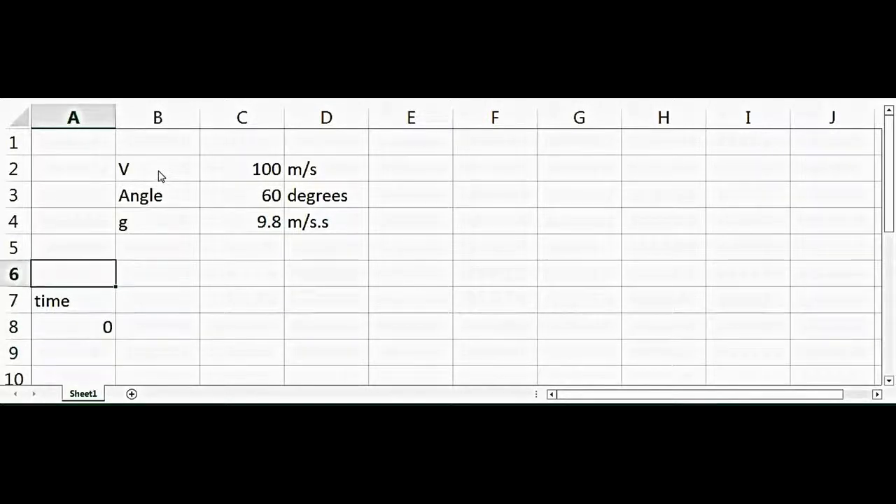
key(Up)
key(Right)
text(dt)
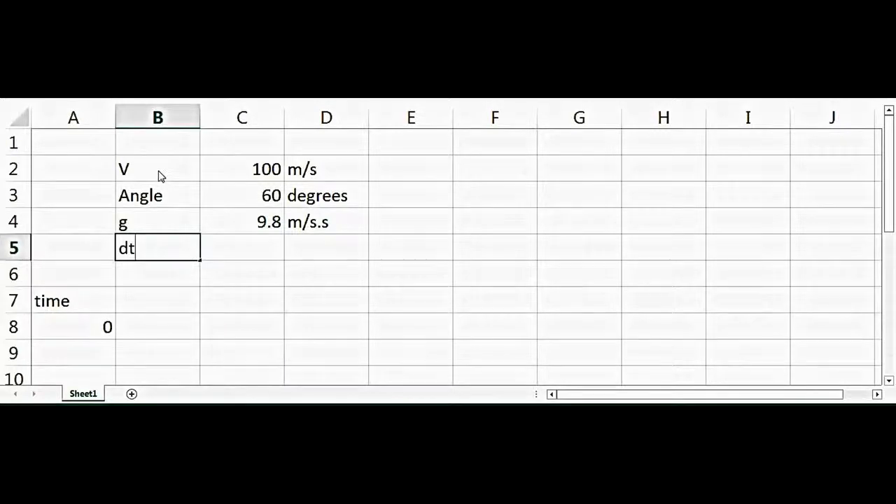
key(Right)
key(Right)
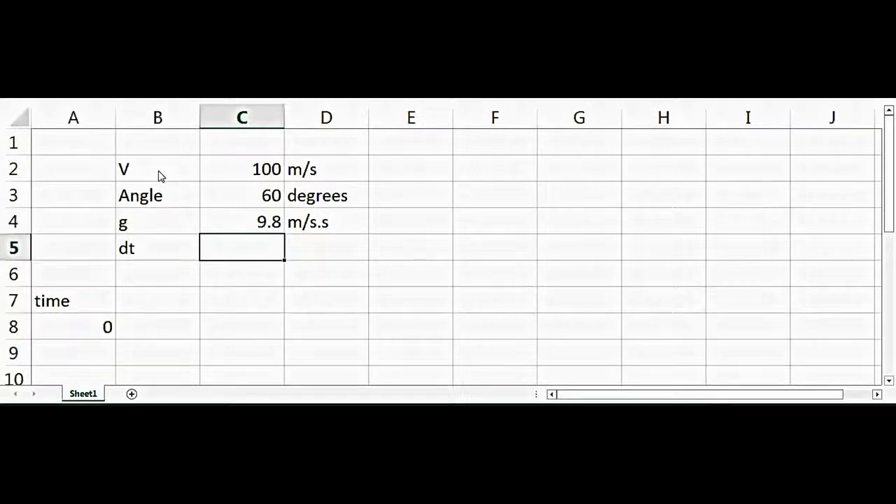
text(.1)
key(Tab)
text(sec)
key(Return)
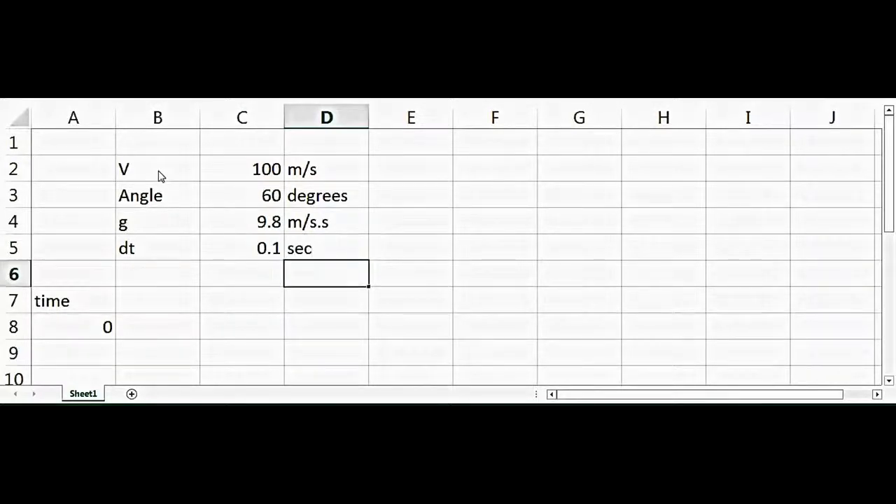
Enter the formula =A8+C$5 in A9 to add the time step to the previous time.
key(Left)
key(Left)
key(Left)
key(Down)
key(Down)
key(Down)
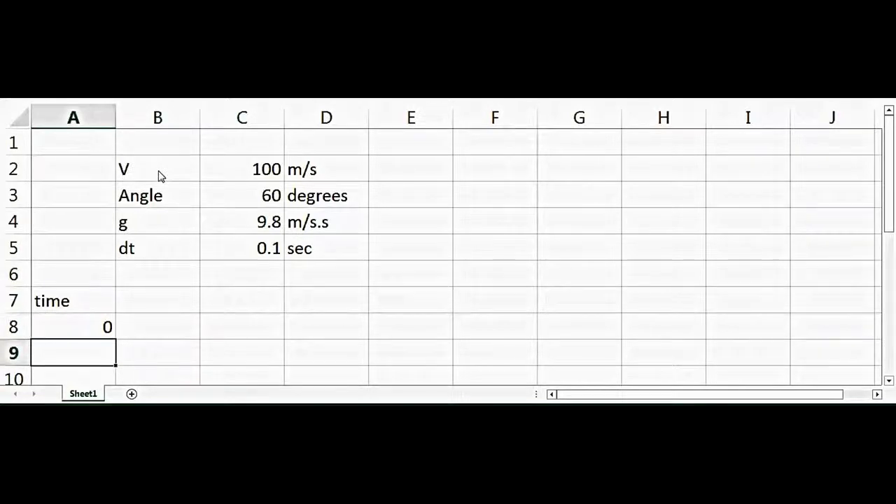
text(=)
key(Up)
text(+)
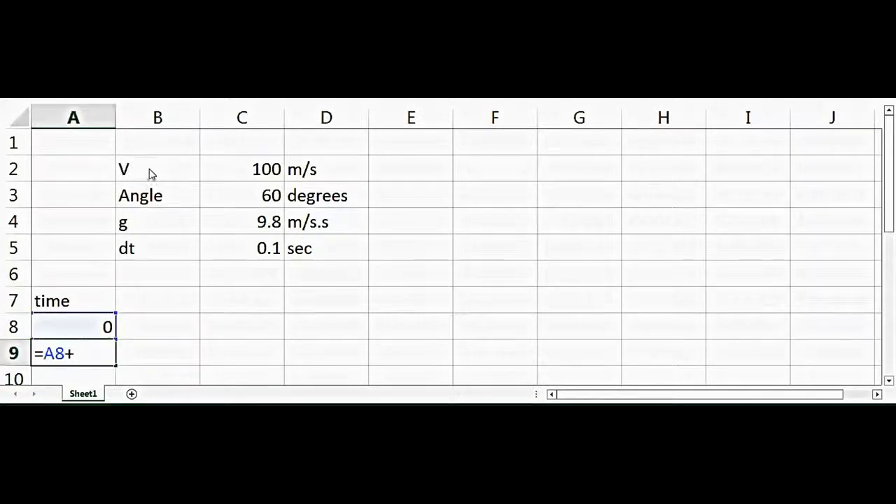
click(261, 254)
click(84, 354)
text($5)
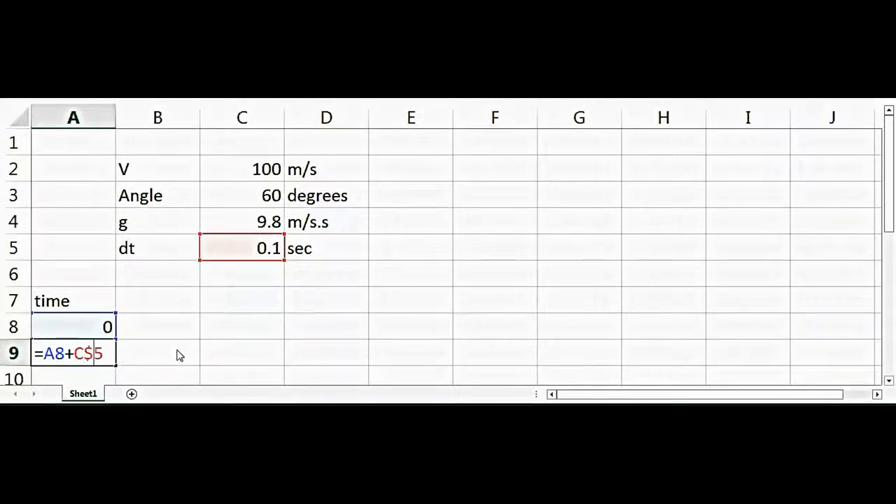
key(Return)
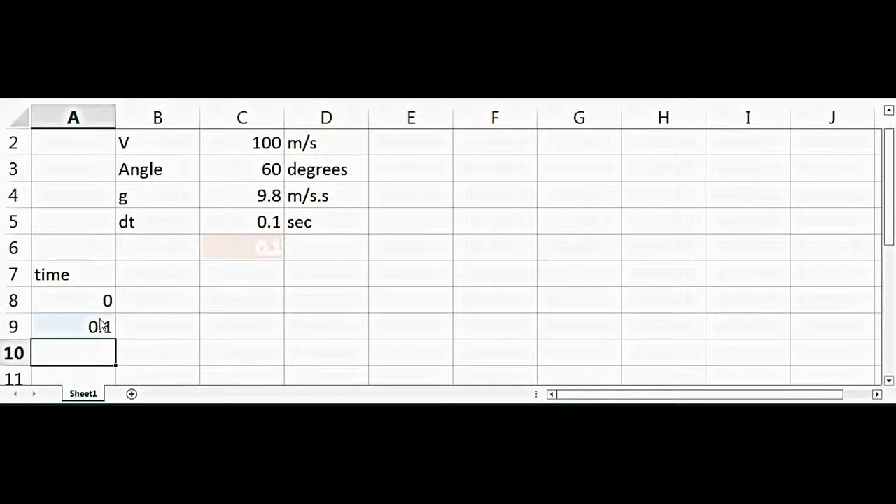
Fill the time formula from A9 down the rows below in column A.
click(96, 326)
drag(117, 344, 166, 331)
click(170, 328)
Enter the column header "Vx" in B7 beside the time header.
key(Up)
key(Up)
key(Up)
key(Up)
key(Up)
key(Up)
key(Up)
key(Up)
key(Up)
key(Up)
key(Up)
key(Up)
key(Up)
key(Up)
key(Up)
key(Up)
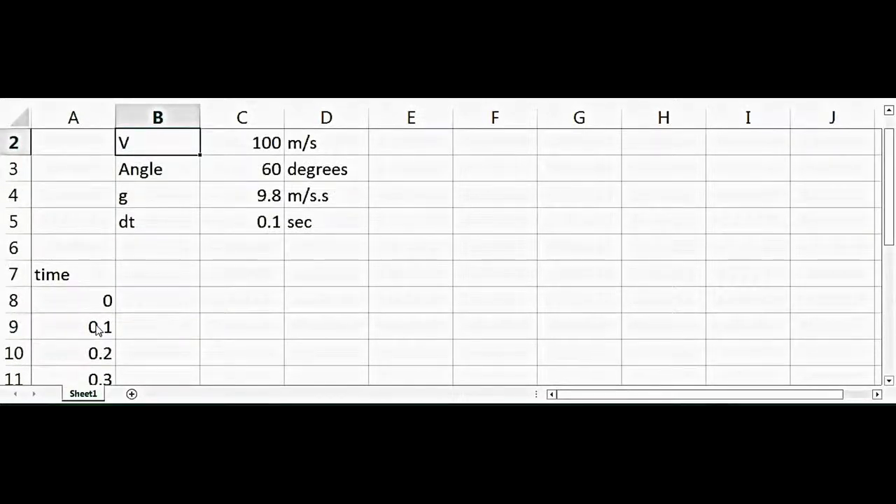
key(Down)
key(Down)
key(Down)
key(Down)
key(Down)
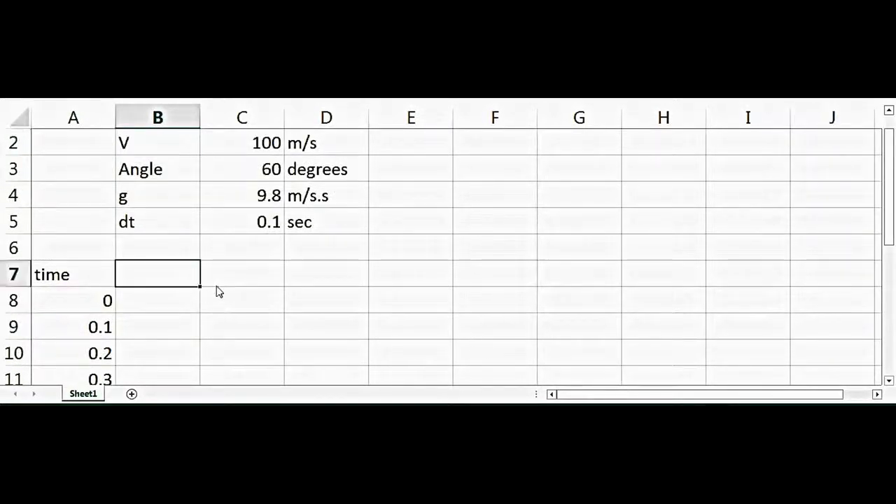
text(V)
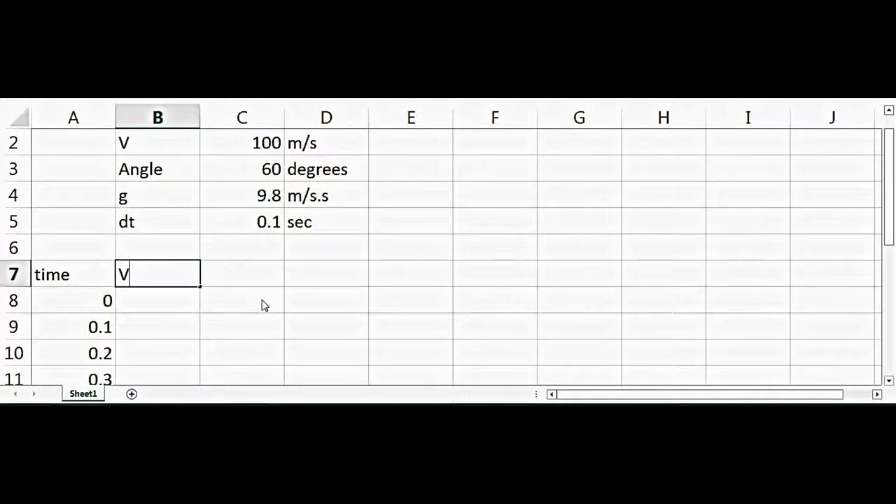
text(x)
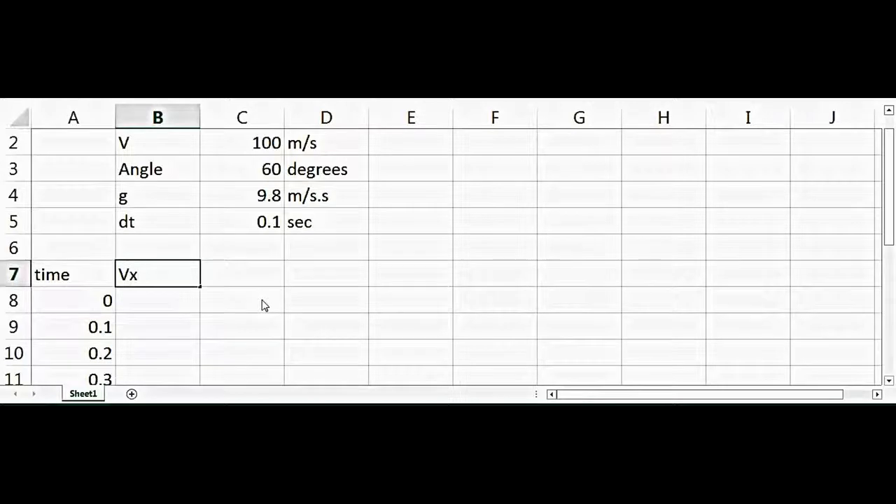
key(Return)
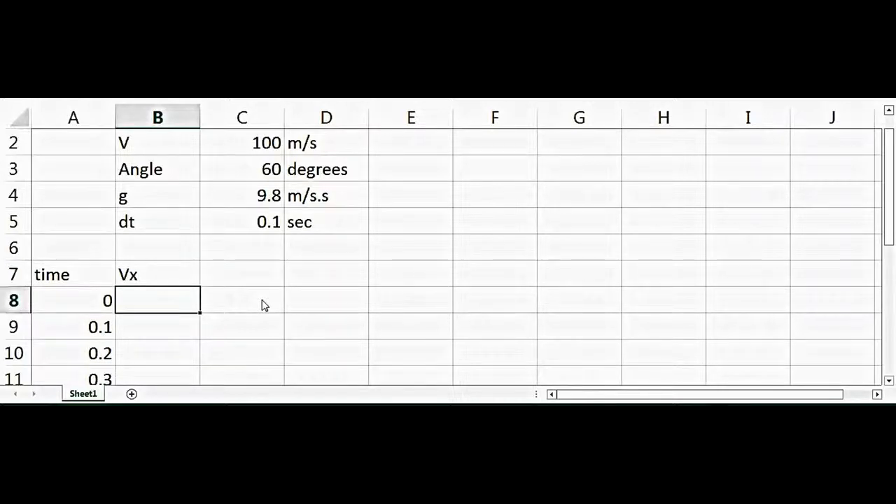
Enter the formula =C$2*sin(radians(C$3)) in B8 to calculate the first Vx value.
text(=)
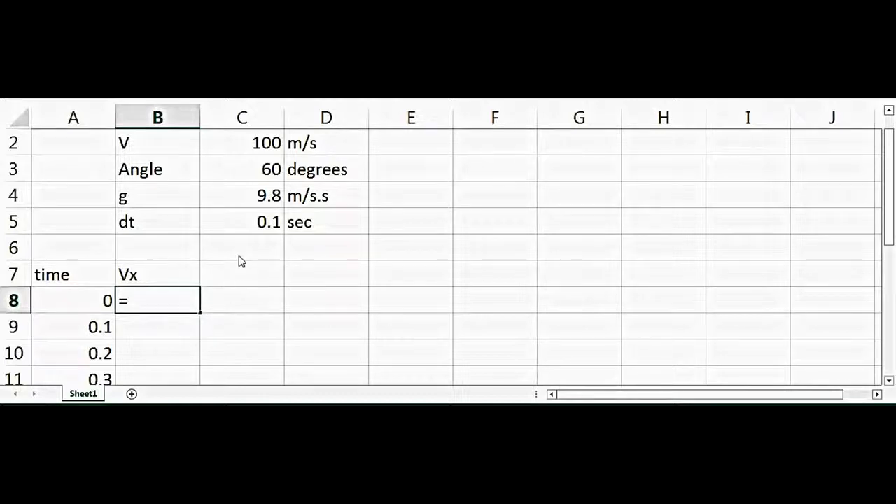
click(249, 142)
text(*sing)
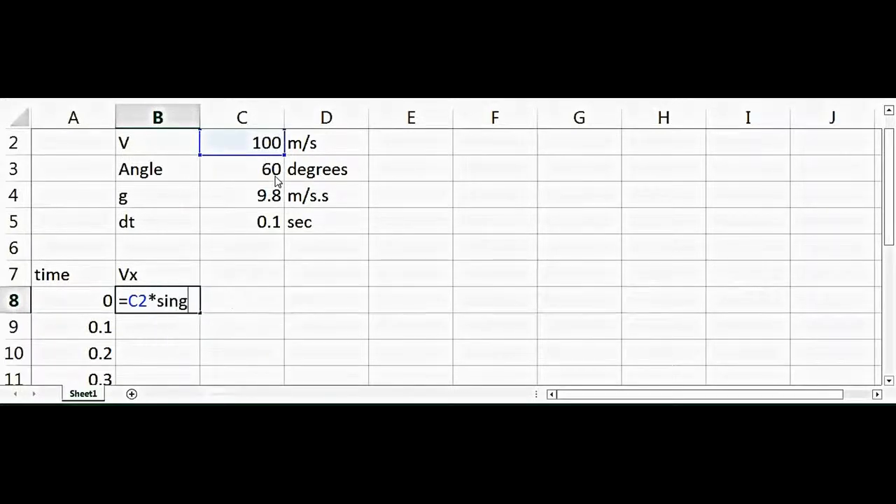
key(BackSpace)
text(()
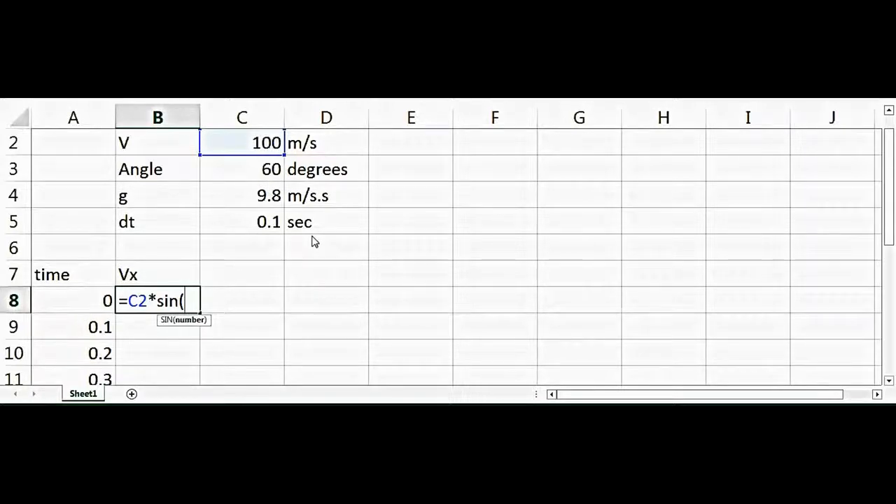
text(r)
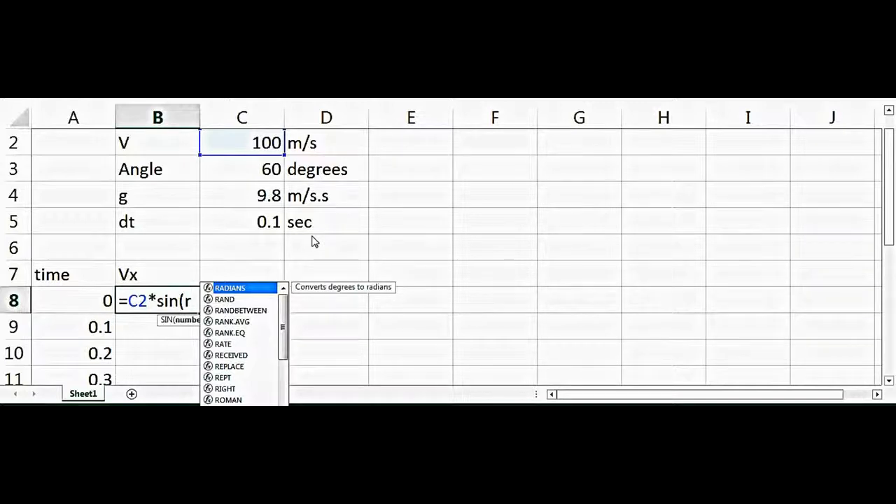
text(a)
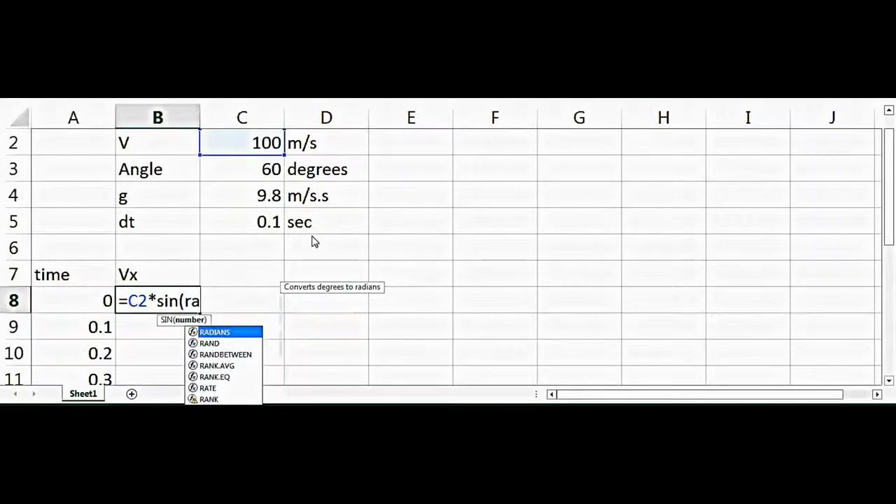
text(dians()
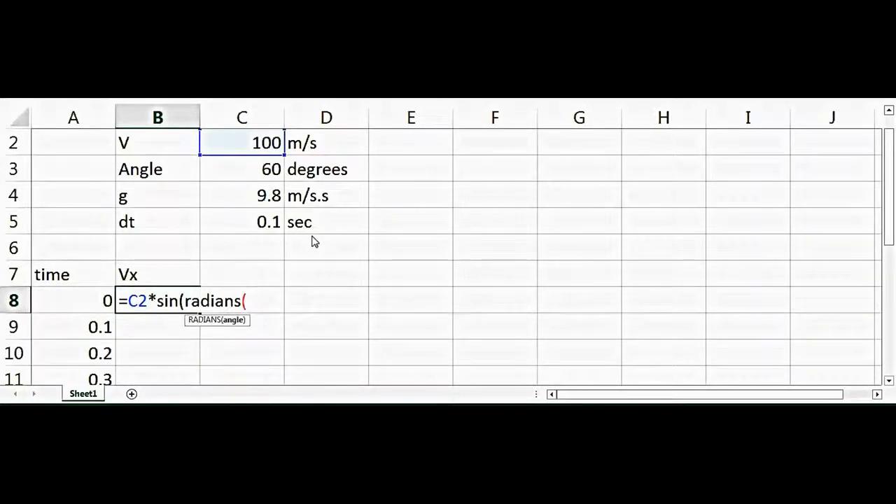
click(270, 172)
click(259, 300)
text($3)
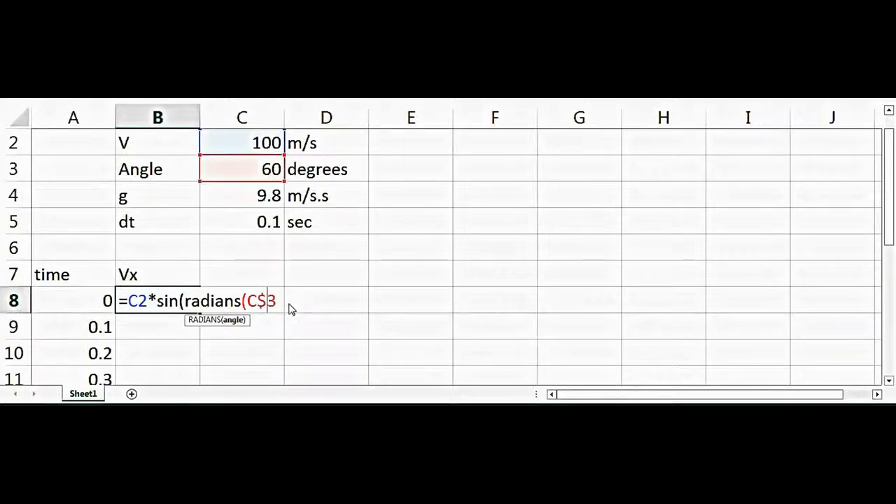
click(137, 301)
text($)
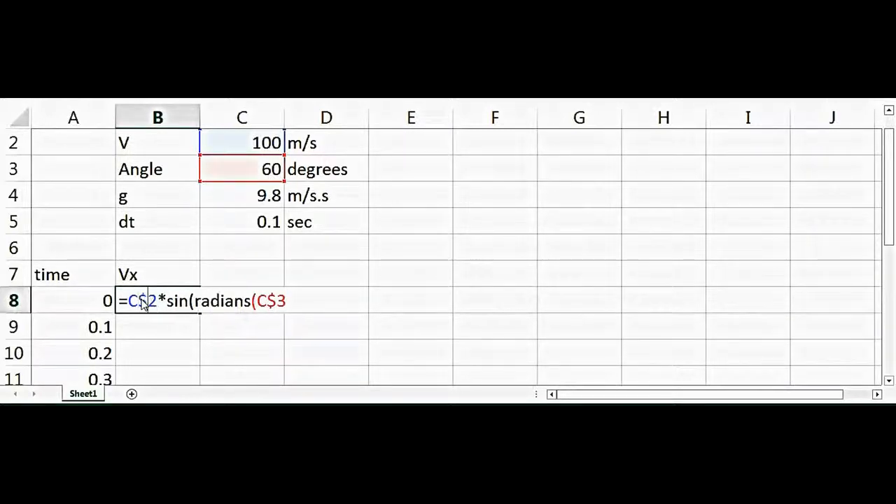
click(293, 302)
text())
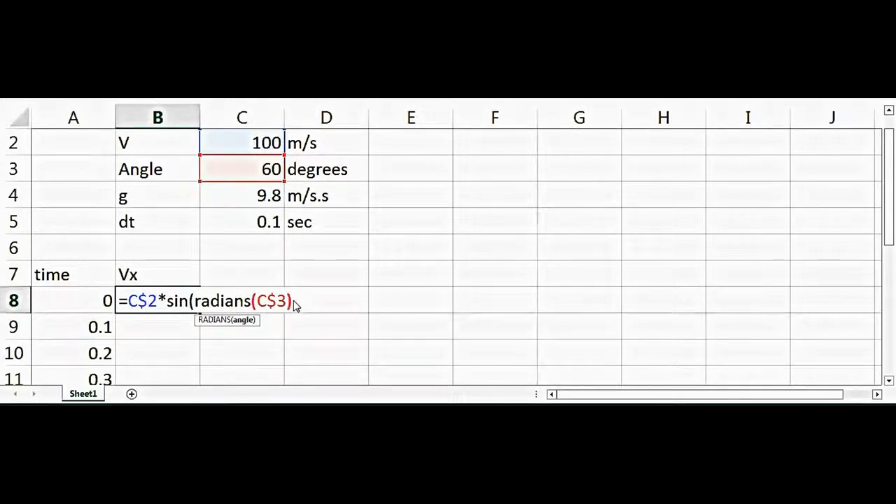
text())
key(Return)
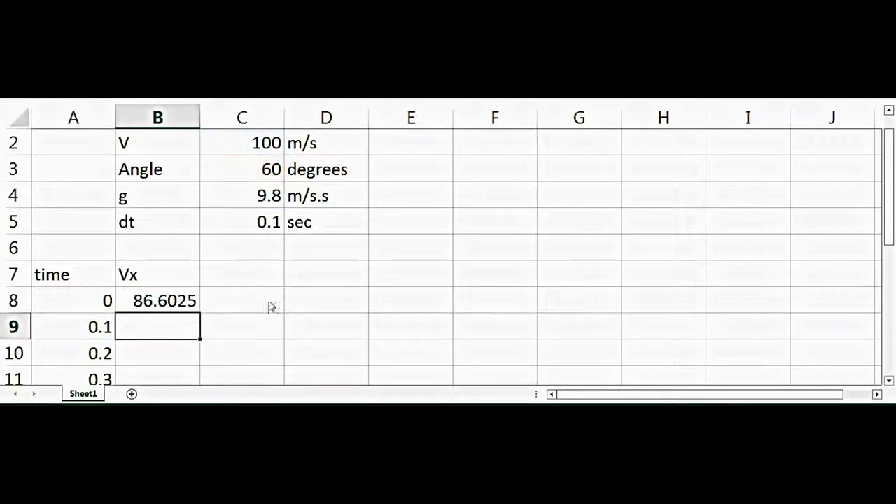
Enter the column header "Vy" in C7 beside the Vx header.
click(175, 299)
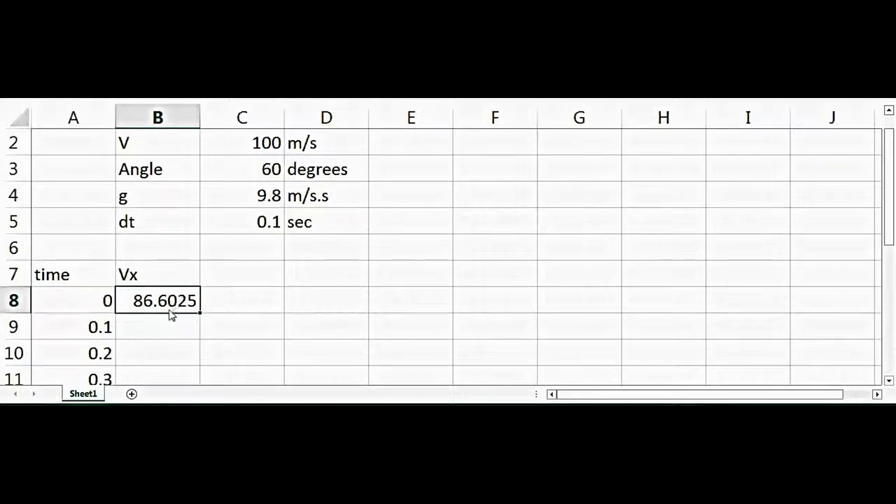
click(269, 283)
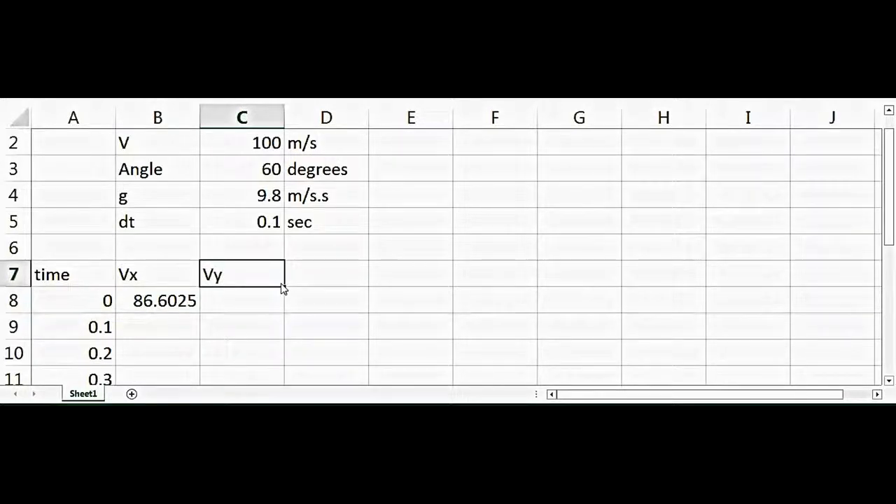
text(Vy)
key(Return)
Enter the formula =C$2*cos(radians(C$3)) in C8 to calculate the first Vy value.
click(275, 148)
text(*)
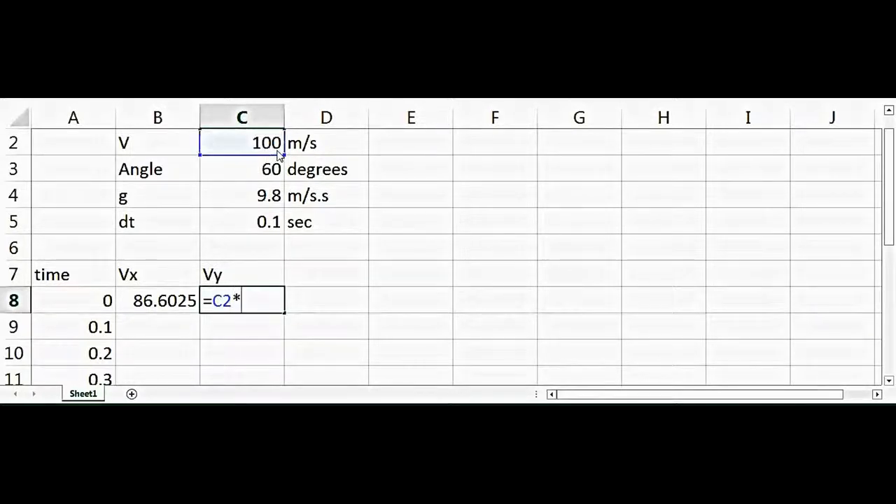
text(c)
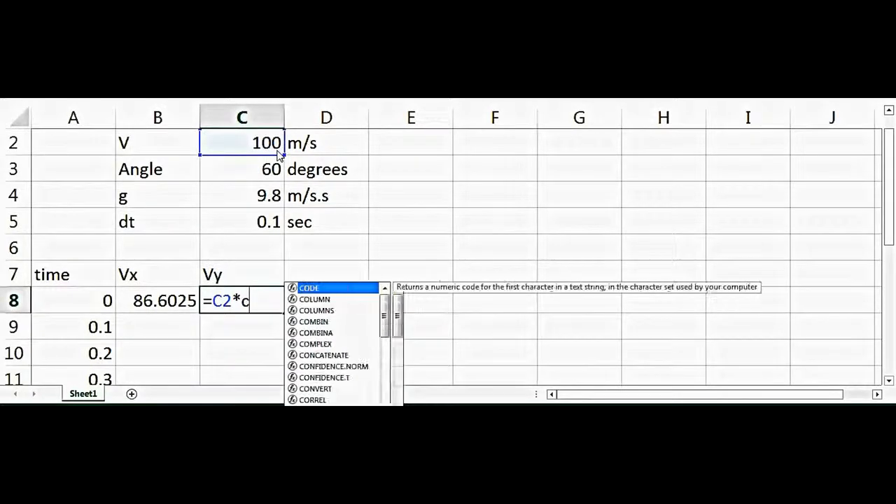
text(os()
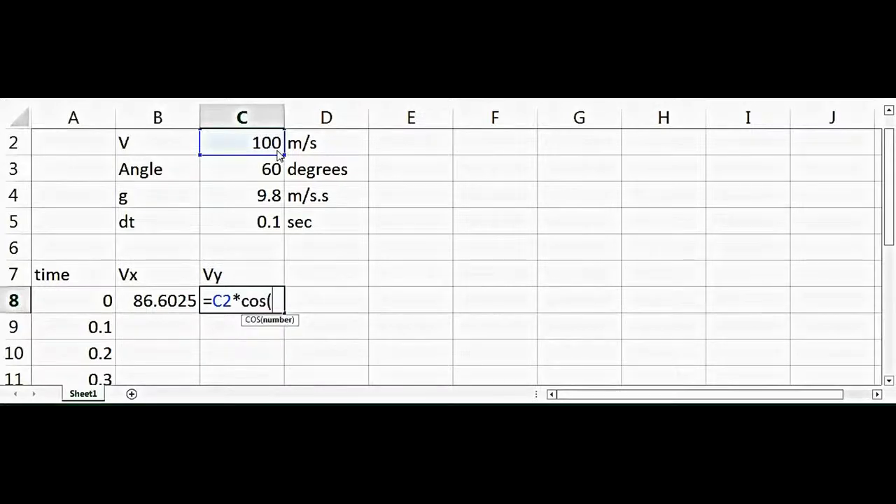
text(radians()
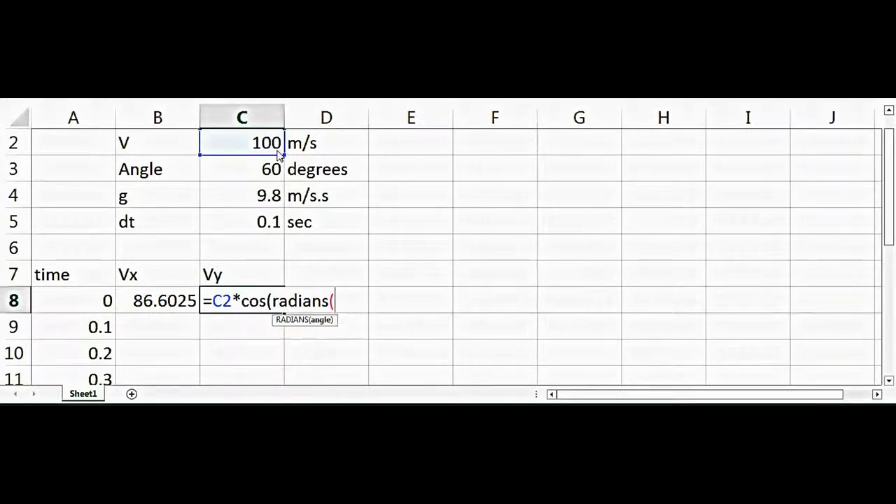
click(273, 175)
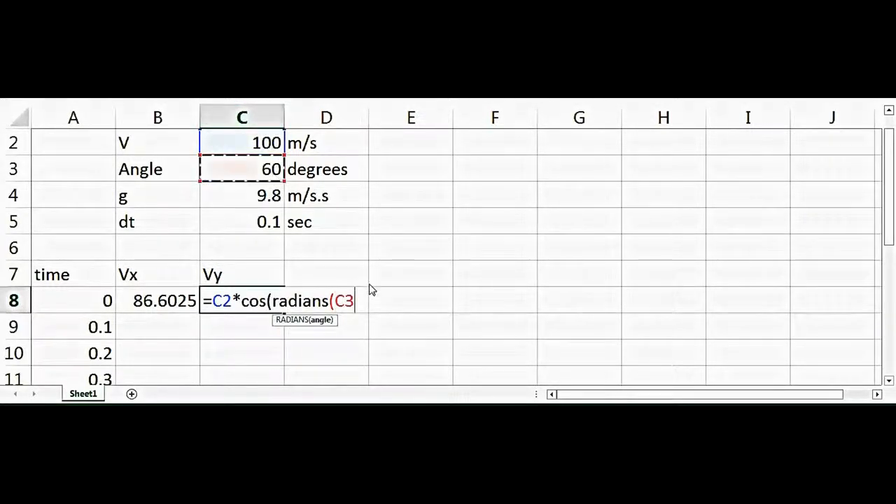
click(350, 301)
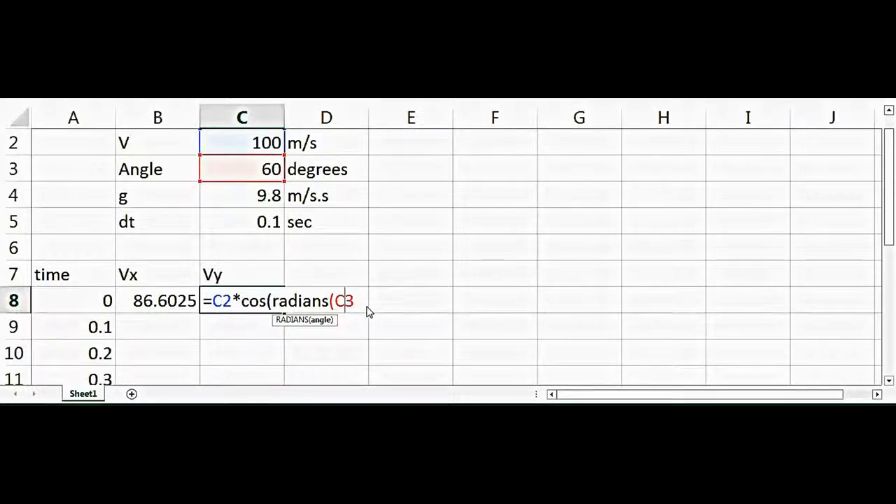
text()))
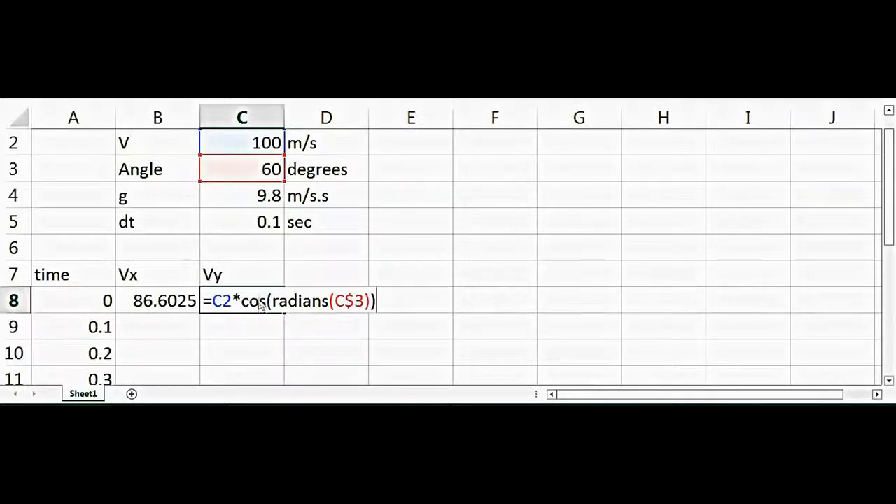
click(224, 302)
text($)
key(Return)
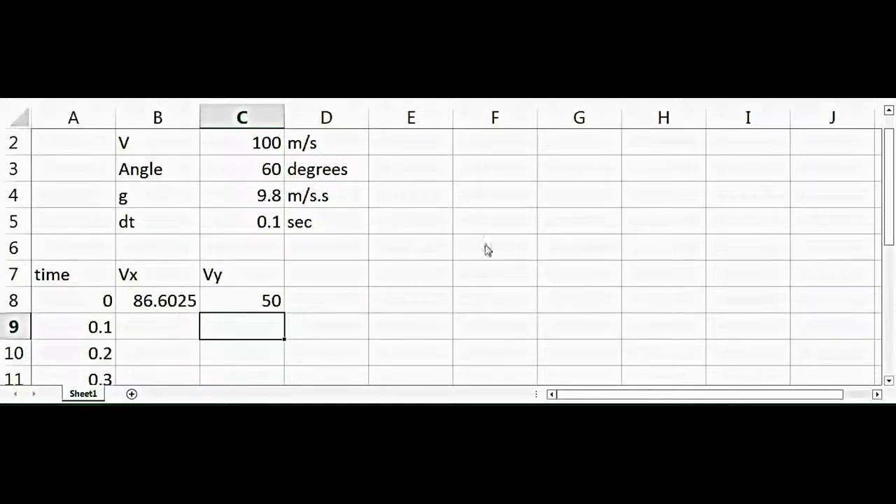
Enter the check formula =B8^2+C8^2 in F5 to sum the squares of the two velocity components.
click(520, 231)
text(=)
click(166, 301)
text(^2+)
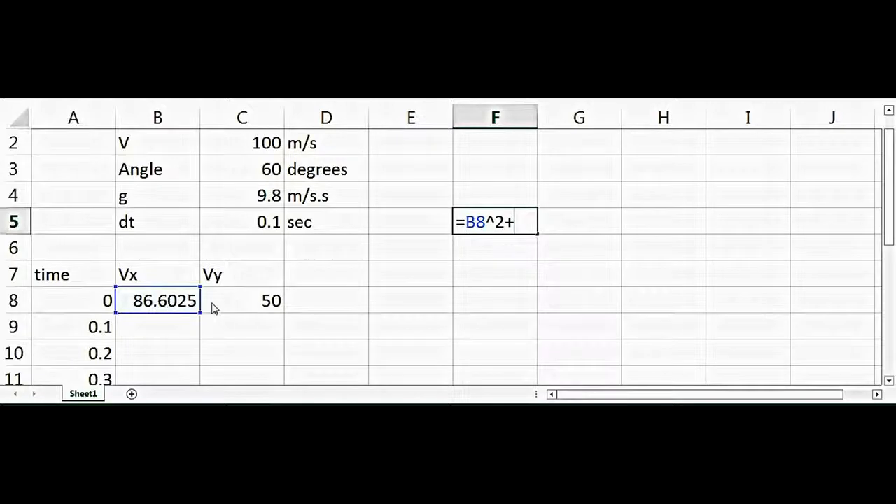
click(273, 309)
text(^2)
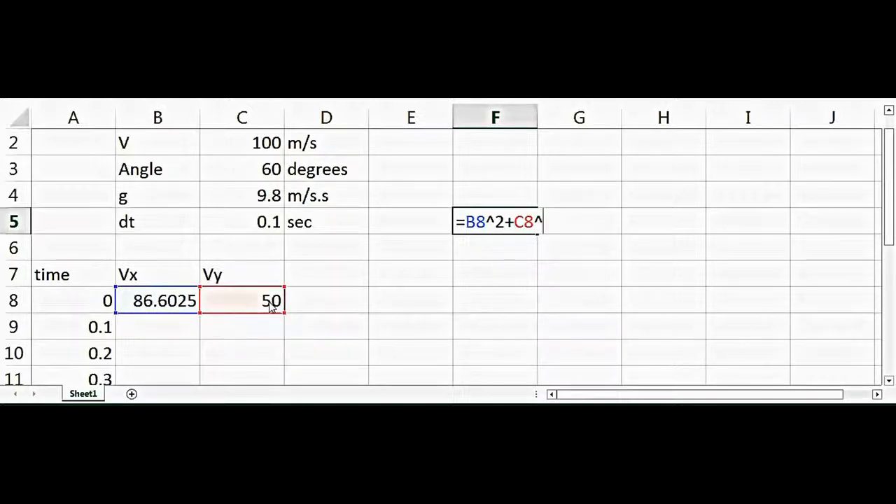
key(Return)
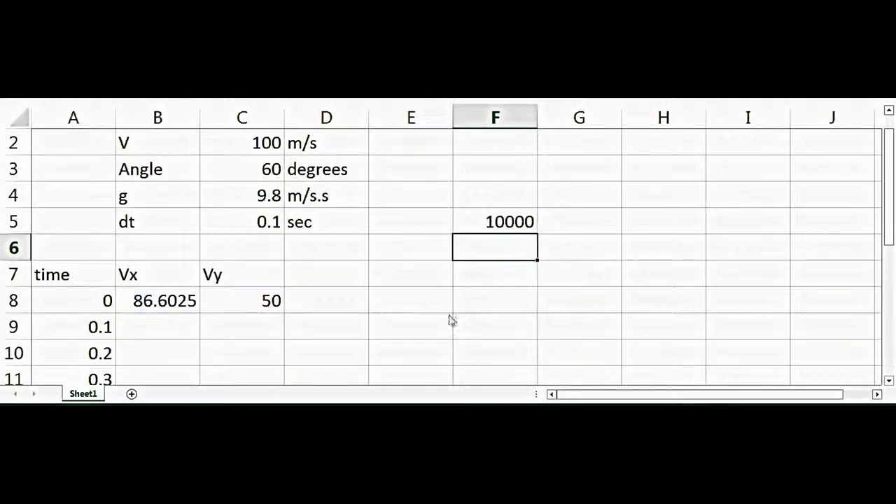
Enter =sqrt(F5) in G5 to get the resultant speed and compare it with the velocity input in C2.
click(576, 225)
text(=sq)
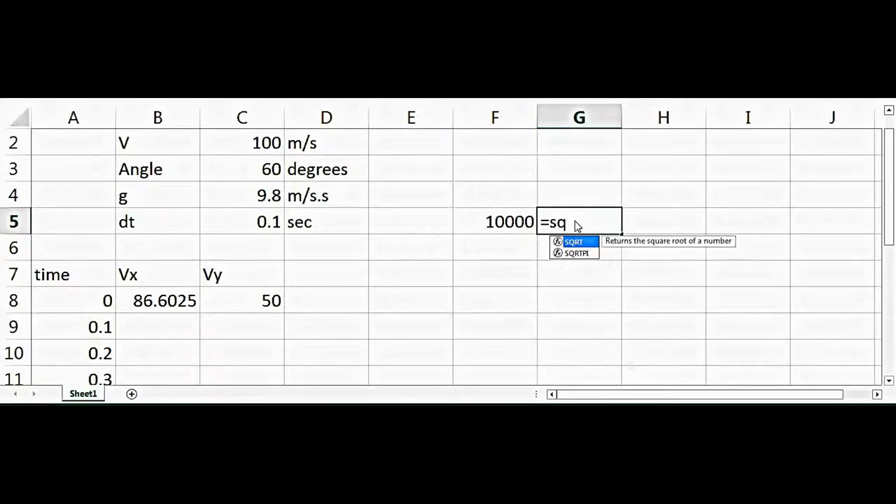
text(rt()
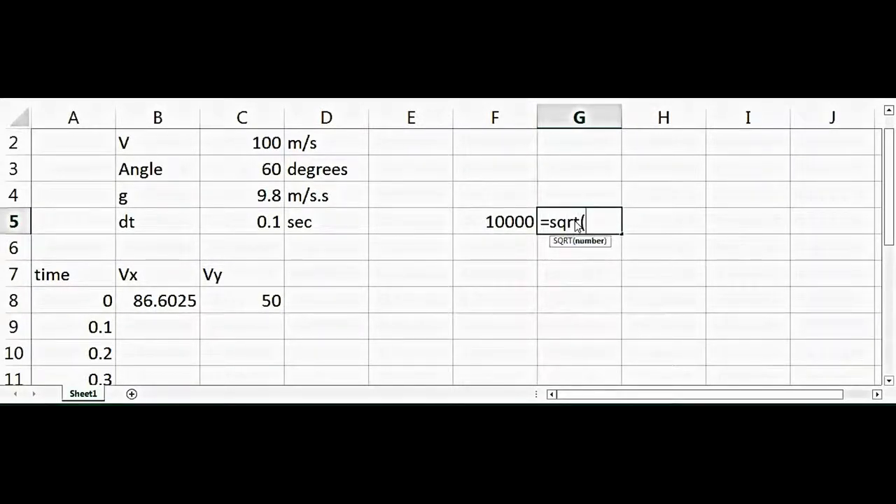
click(512, 223)
text())
key(Return)
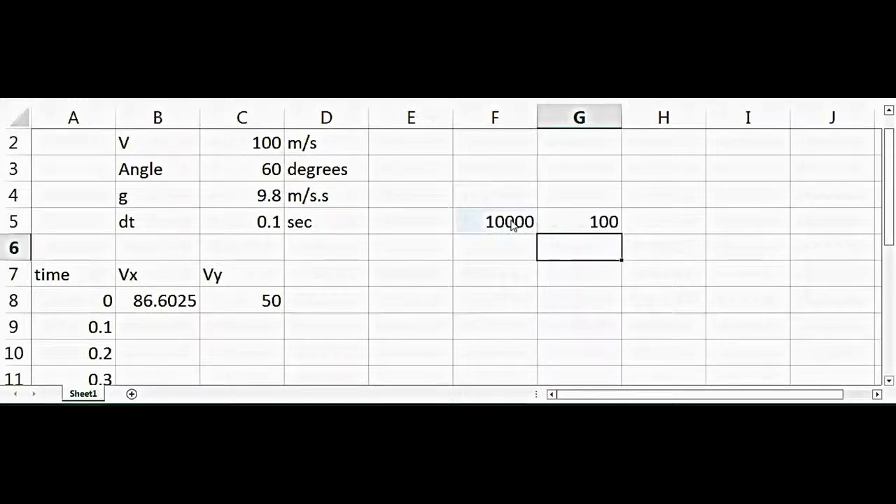
click(245, 144)
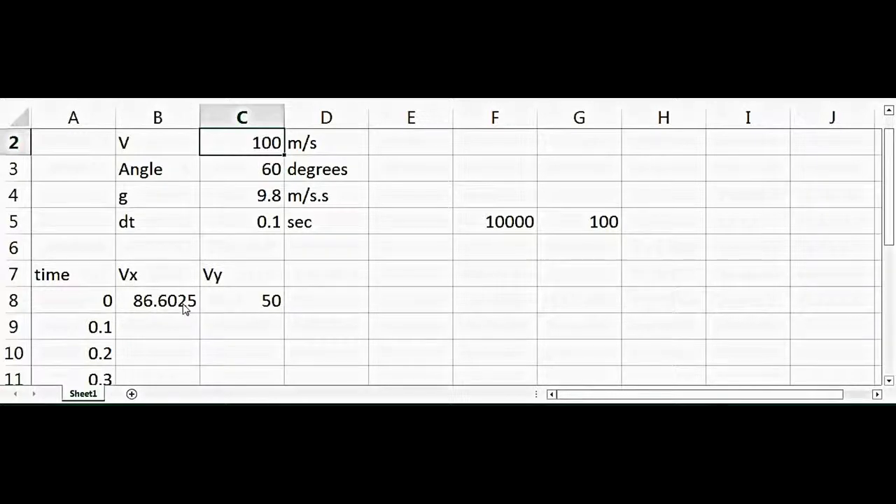
Center the time, Vx and Vy headers and their first-row values in A7:C8.
drag(136, 283, 268, 310)
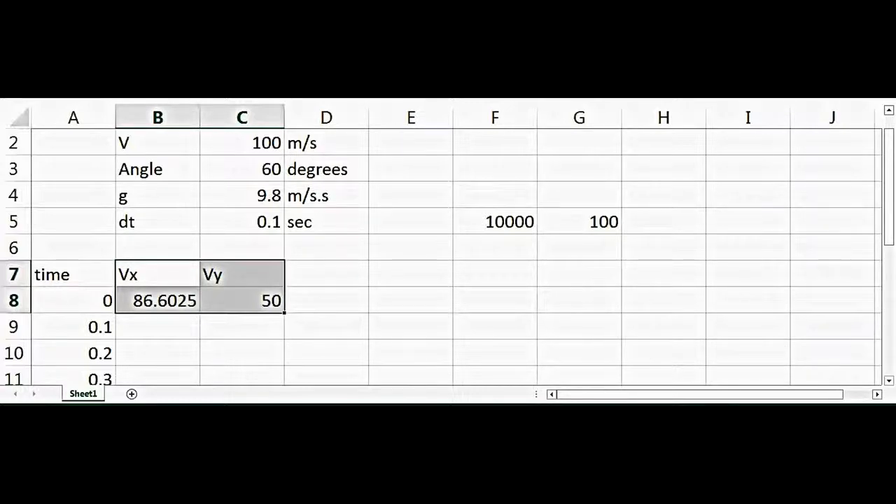
key(ctrl+e)
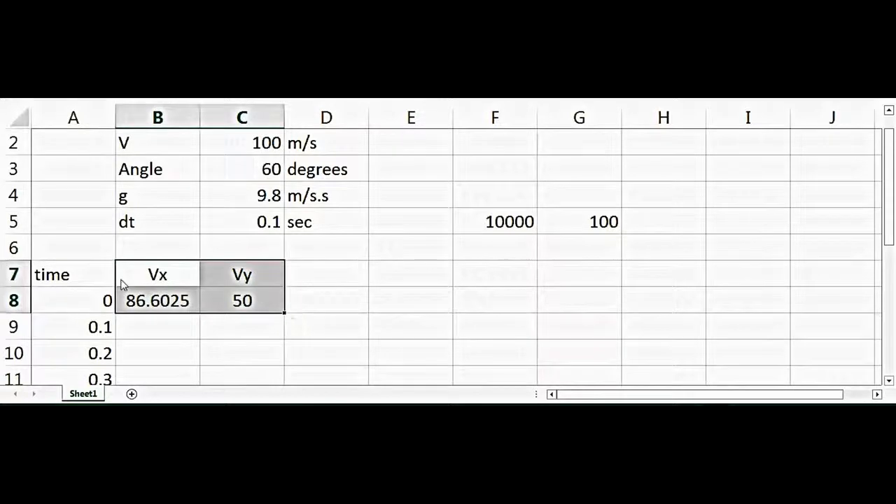
drag(78, 278, 265, 306)
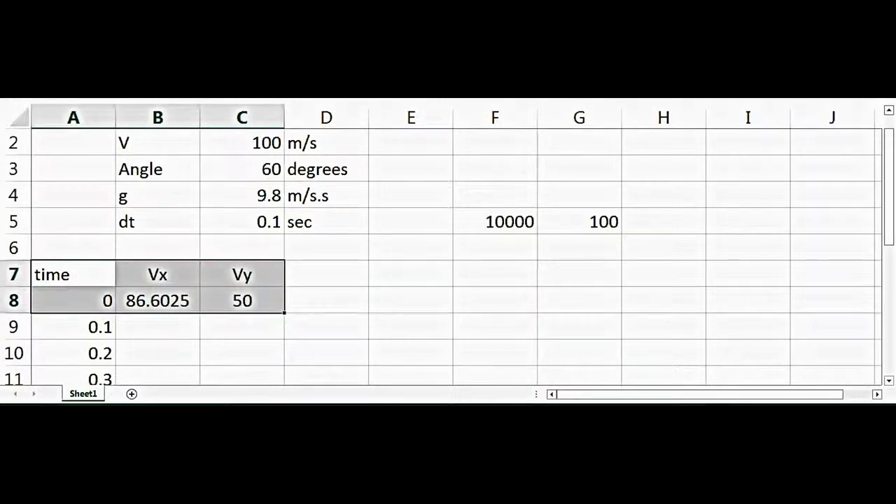
key(ctrl+e)
click(340, 268)
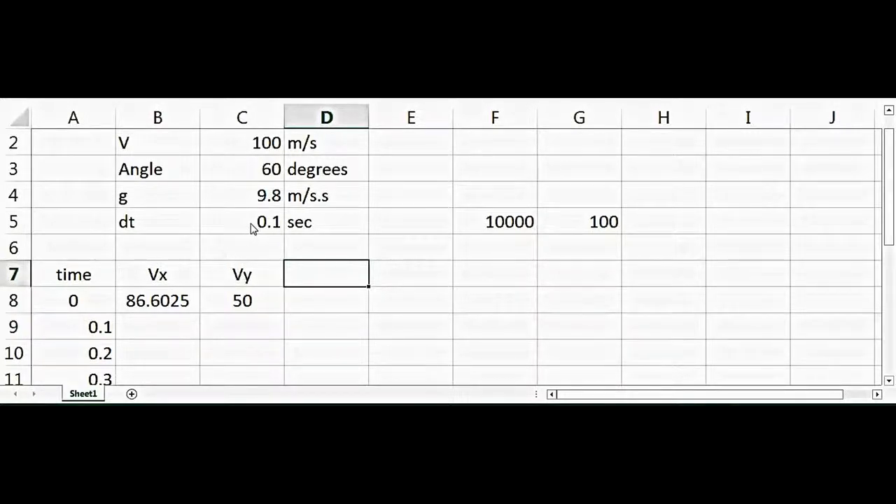
Enter the formula =C8-C$4*C$5 in C9 to reduce the previous Vy by g times the time step.
click(245, 334)
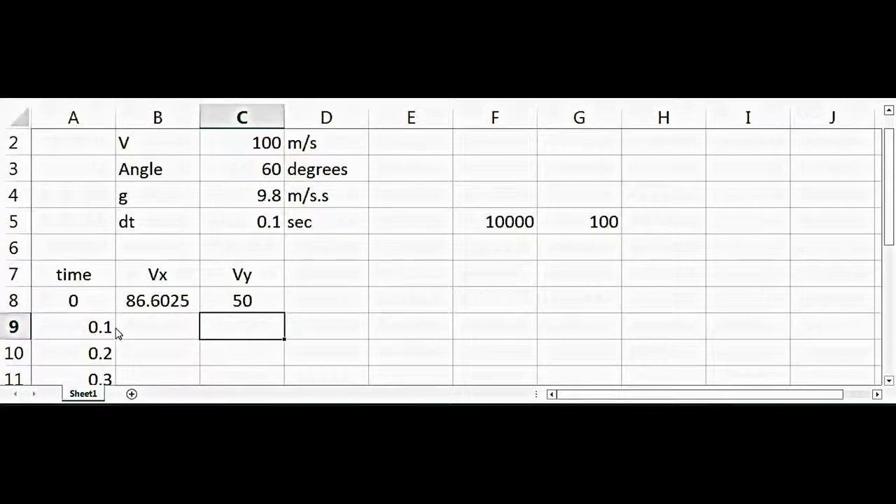
text(=)
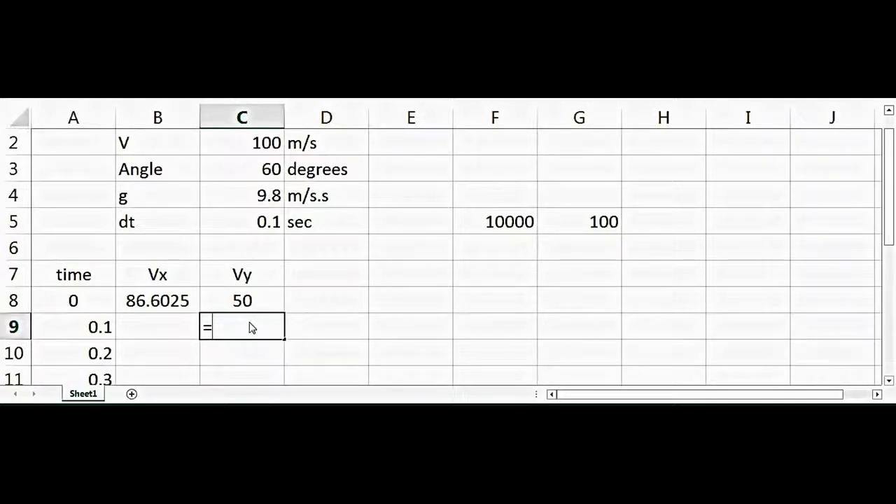
click(242, 308)
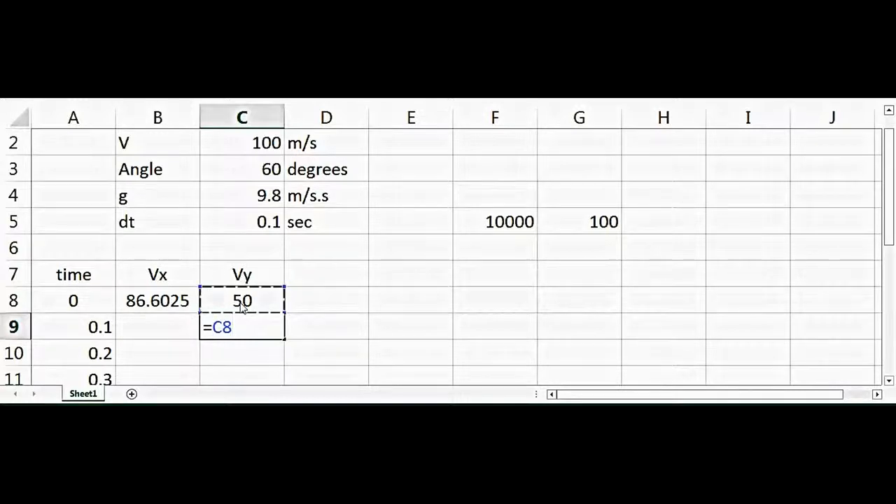
text(+)
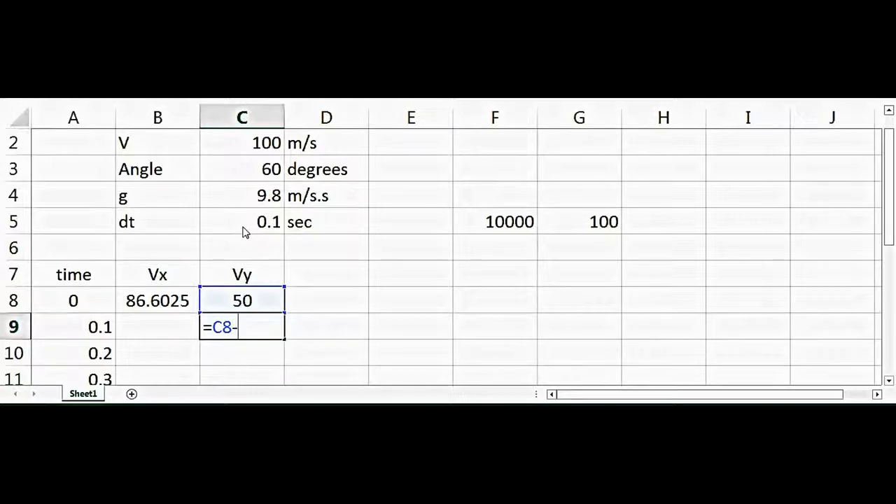
click(261, 198)
text(*)
click(267, 222)
click(277, 326)
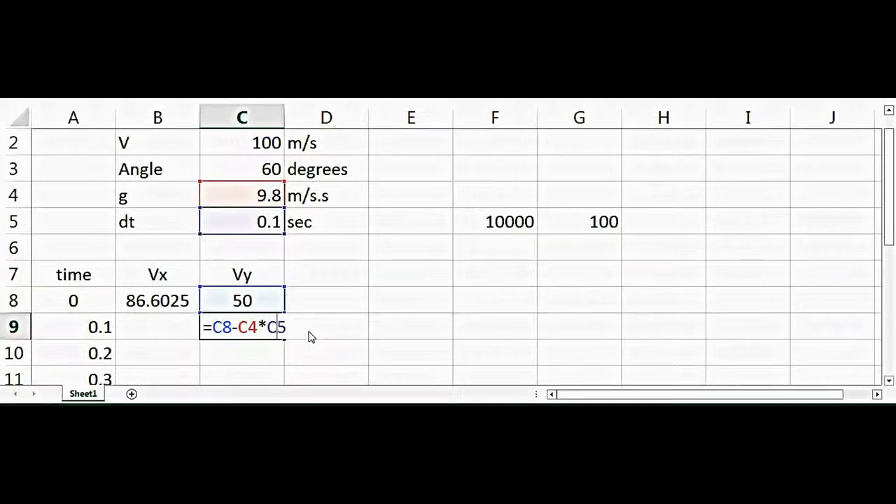
click(249, 327)
text($)
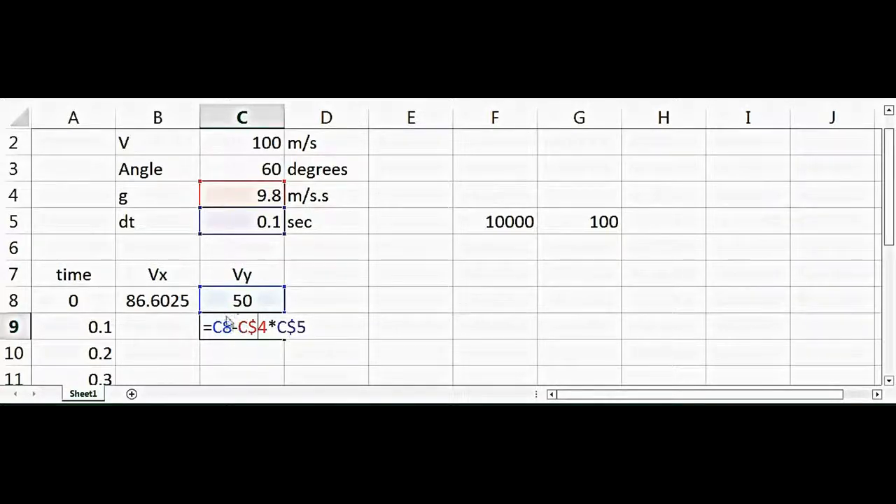
key(Return)
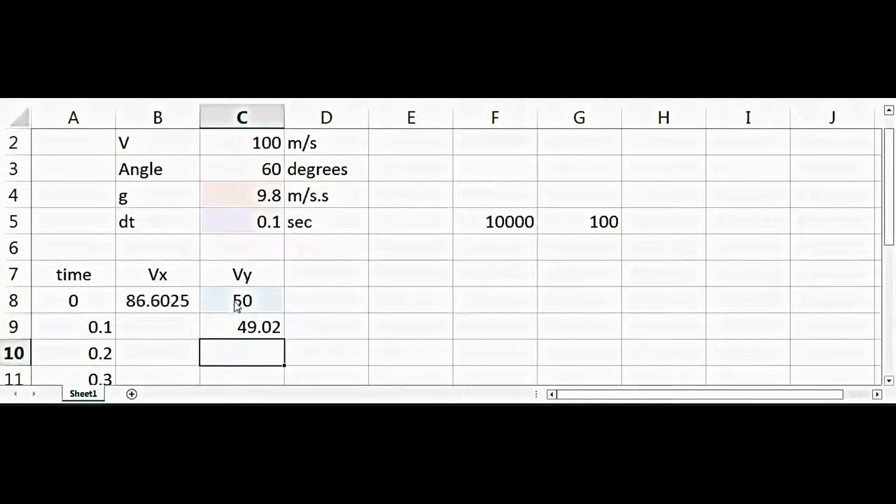
Fill the Vx formula from B8 and the Vy formula from C9 down to row 18.
click(175, 309)
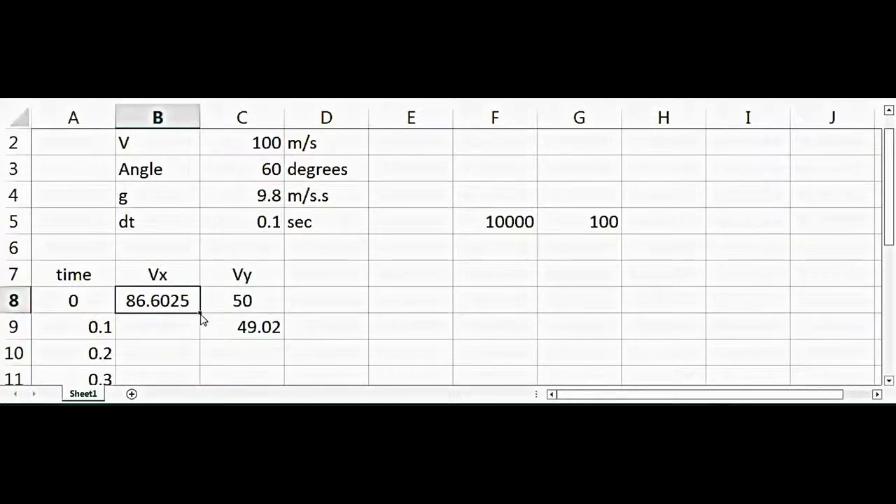
drag(200, 316, 283, 340)
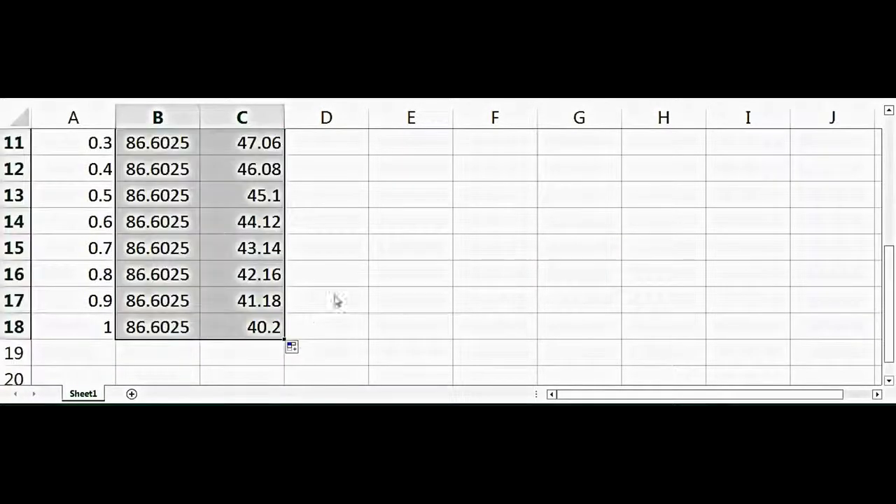
click(336, 300)
key(Up)
key(Up)
key(Up)
key(Up)
key(Up)
key(Up)
key(Up)
key(Up)
key(Up)
key(Up)
key(Up)
key(Up)
key(Up)
key(Up)
key(Up)
key(Up)
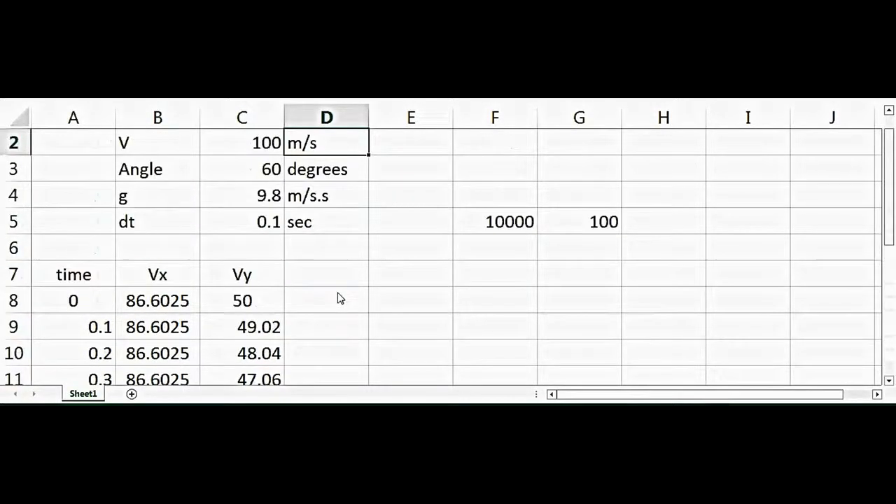
Look over the filled Vy values and the inputs above them in column C.
click(231, 353)
key(Down)
key(Down)
key(Down)
key(Down)
key(Down)
key(Down)
key(Down)
key(Down)
key(Down)
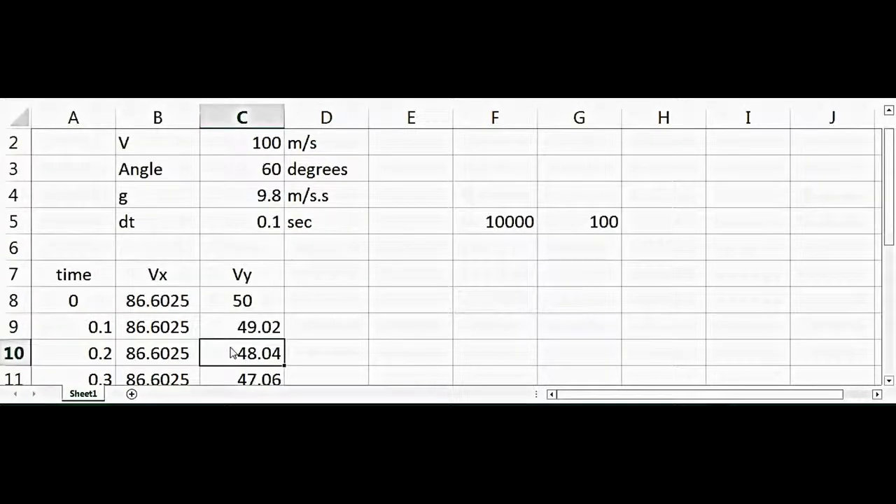
key(Up)
key(Up)
key(Up)
key(Up)
key(Up)
key(Up)
key(Up)
key(Up)
key(Up)
key(Up)
key(Up)
key(Up)
key(Up)
key(Up)
key(Up)
key(Up)
key(Up)
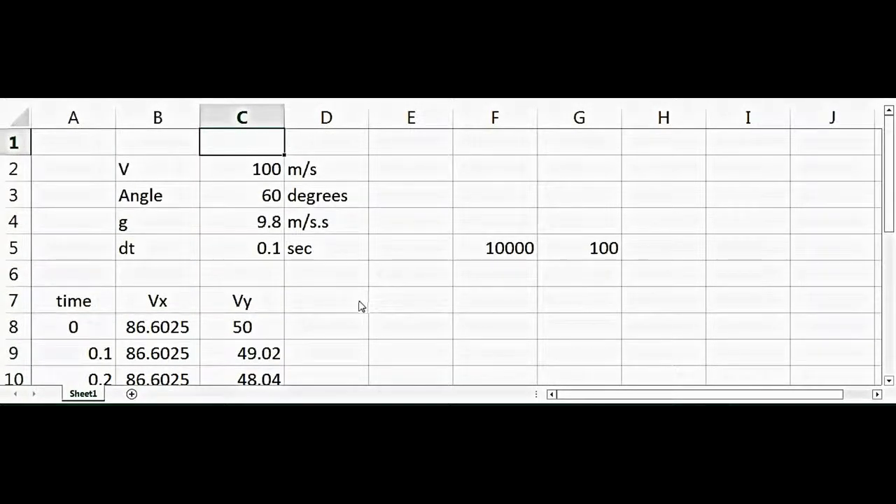
Add the header X in D7 and the starting value 0 in D8.
click(363, 306)
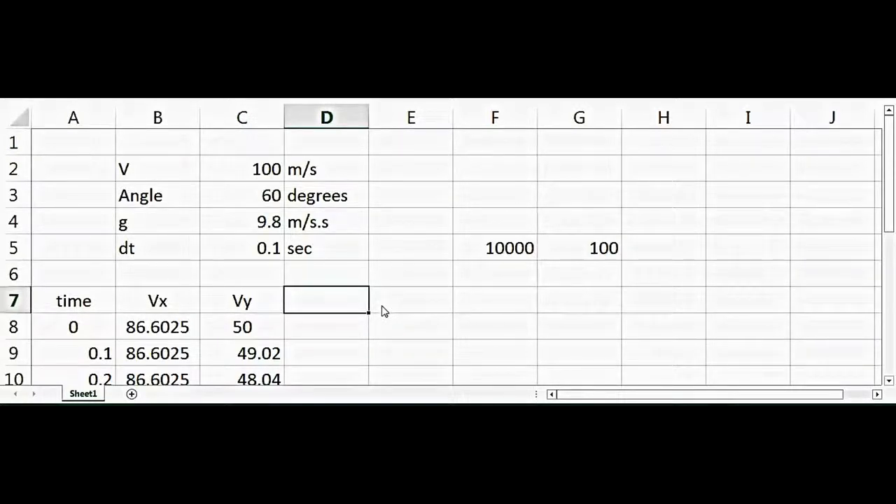
text(X)
key(Return)
text(0)
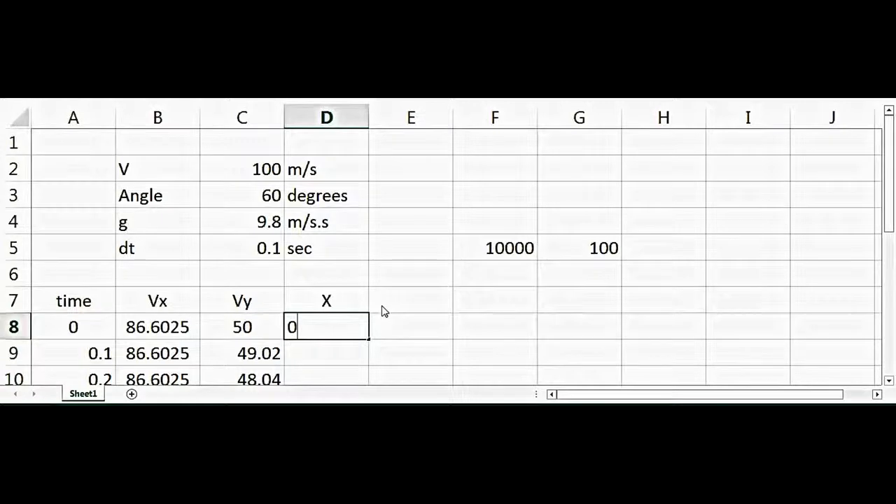
key(Tab)
Add the header y in E7 and the starting value 0 in E8.
click(383, 312)
text(y)
key(Return)
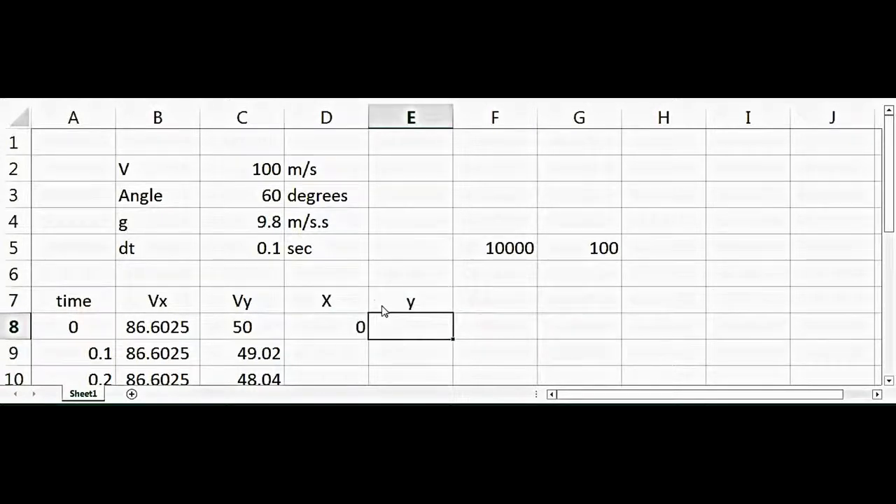
text(o)
key(Return)
key(Up)
text(0)
key(Return)
Enter the formula =B8*C$5 in D9 to multiply Vx by the time step.
key(Left)
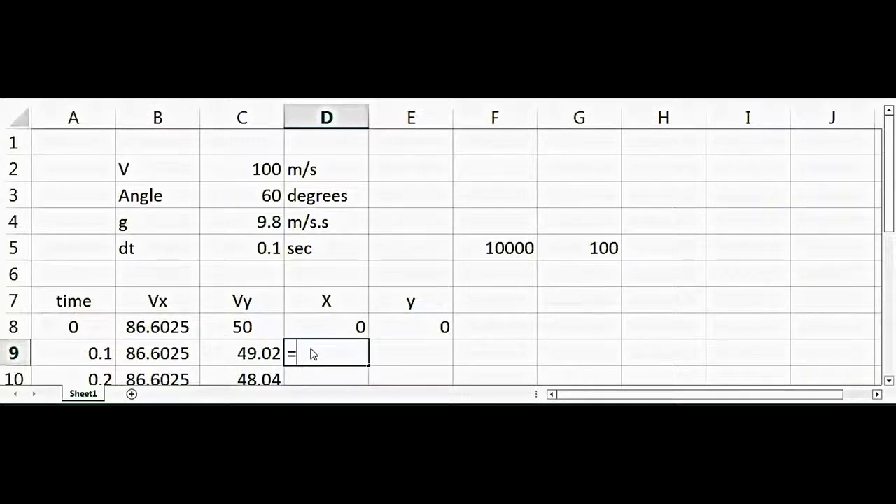
click(173, 332)
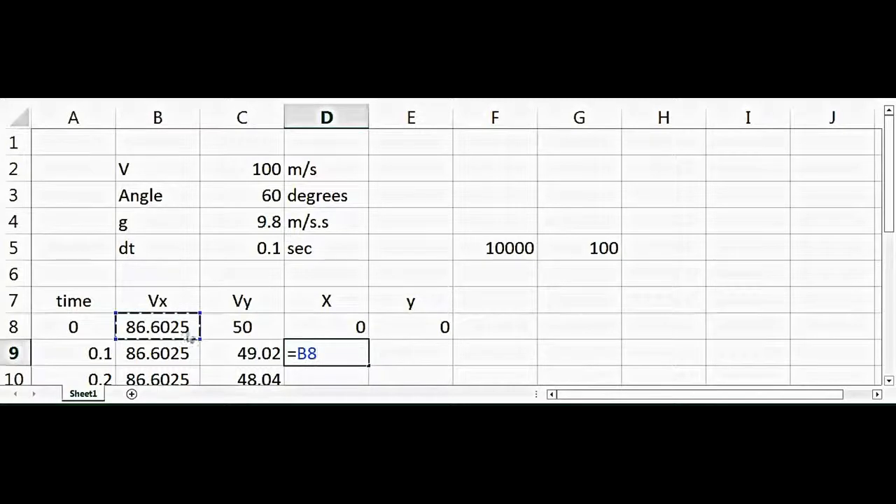
text(*)
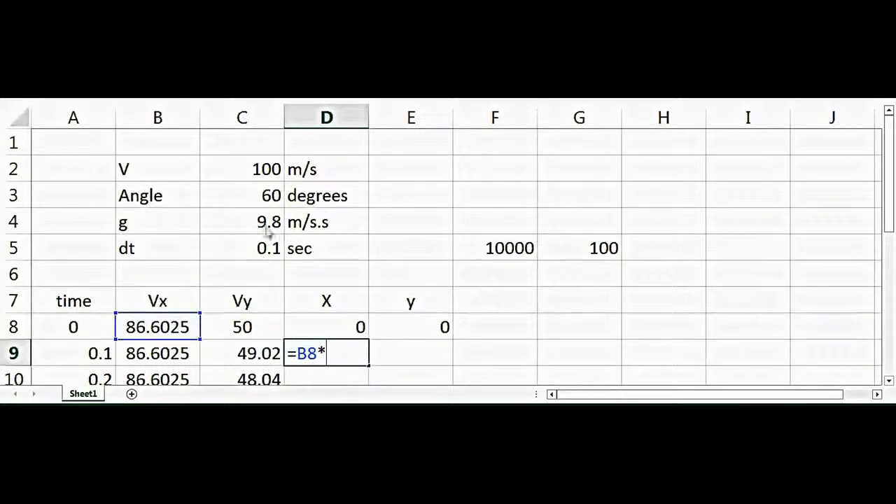
drag(266, 250, 265, 274)
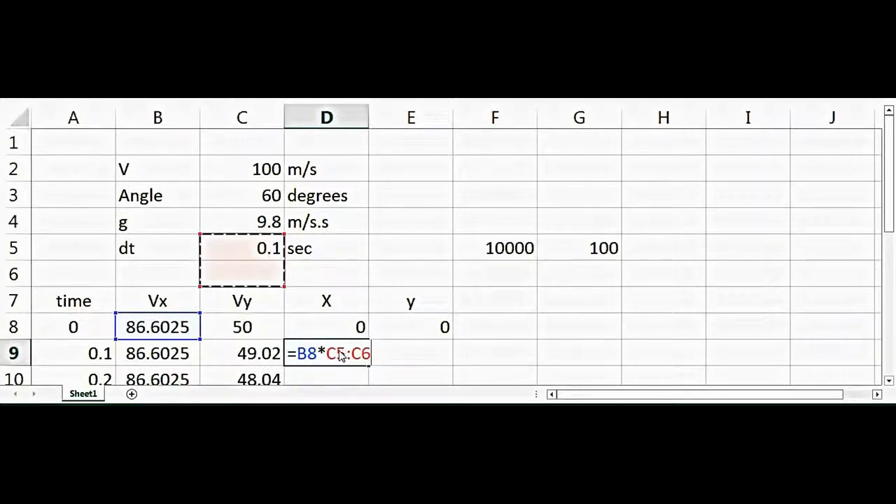
key(BackSpace)
key(BackSpace)
key(BackSpace)
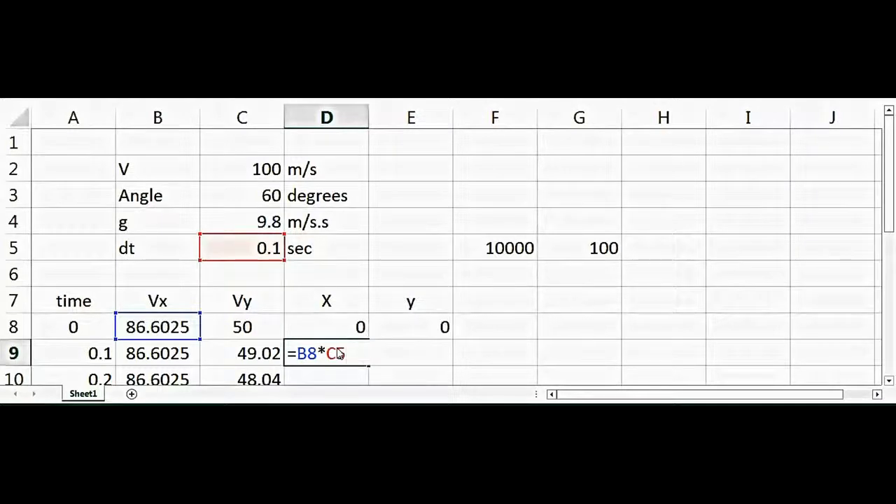
text($)
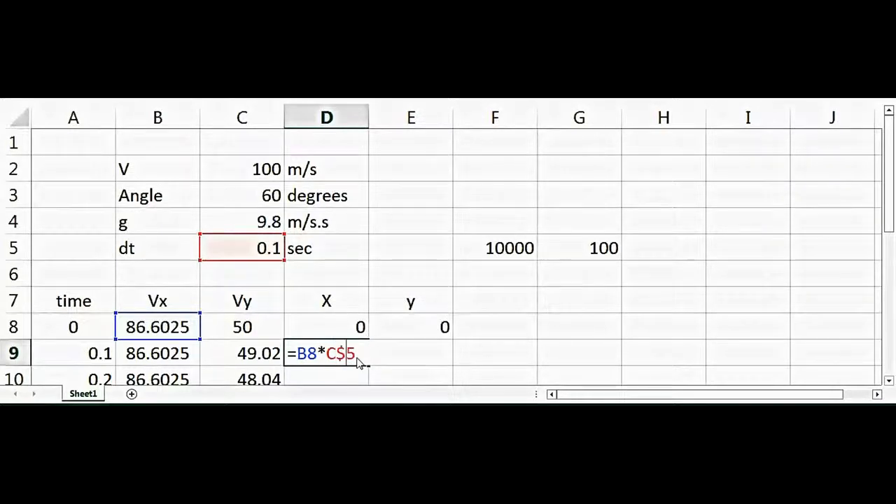
key(Return)
Copy the D9 formula across to E9 and correct it to =C8*C$5.
click(358, 326)
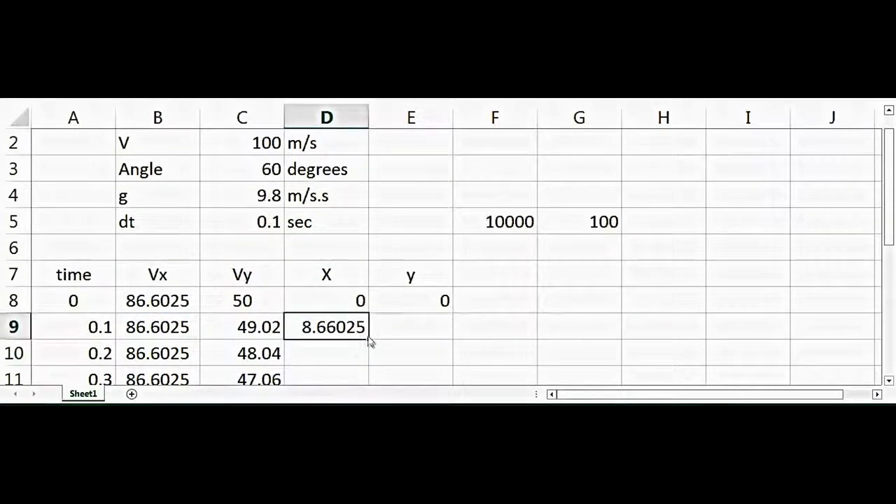
drag(370, 341, 438, 340)
double_click(428, 335)
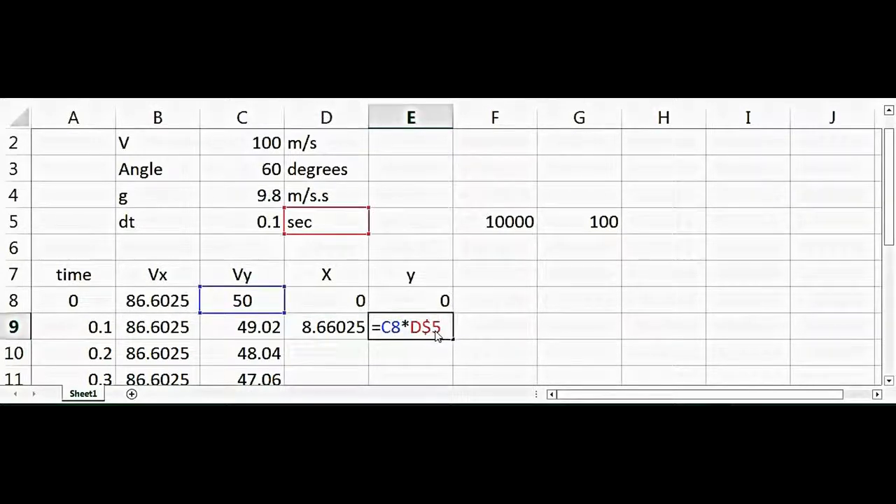
key(BackSpace)
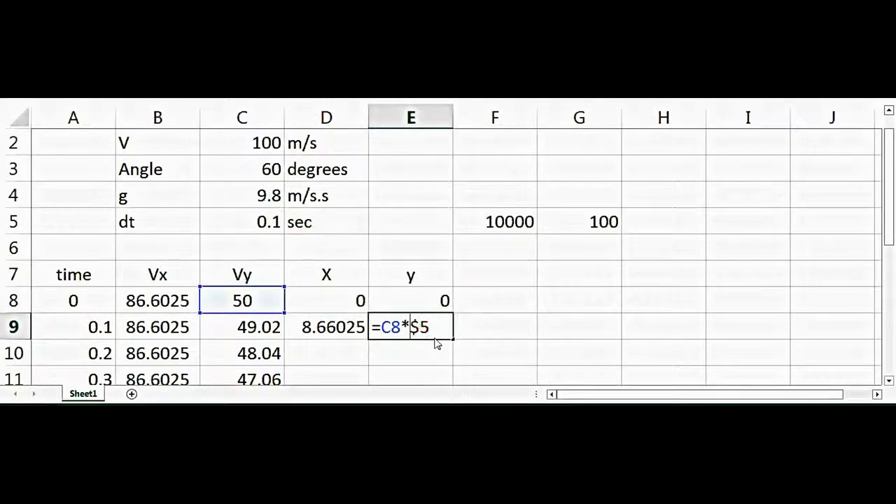
text(C)
key(Return)
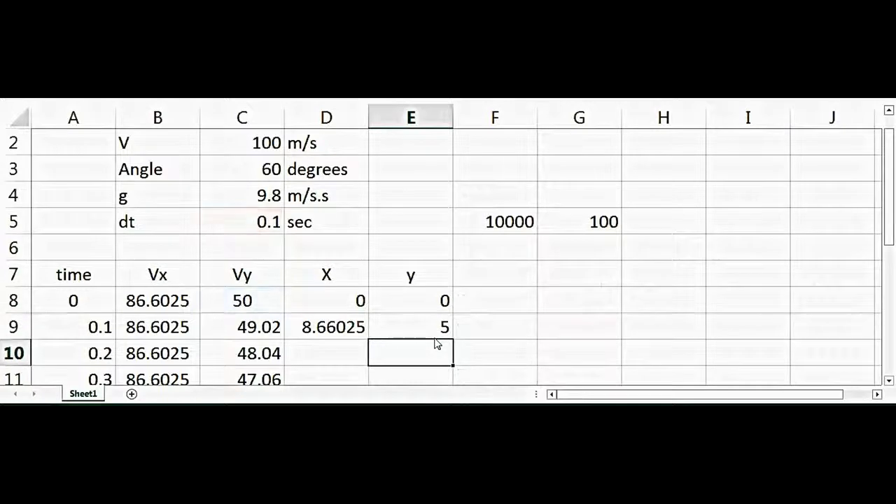
Fill the D9:E9 formulas down to row 18 and check the resulting columns.
drag(345, 335, 443, 349)
click(498, 285)
key(Up)
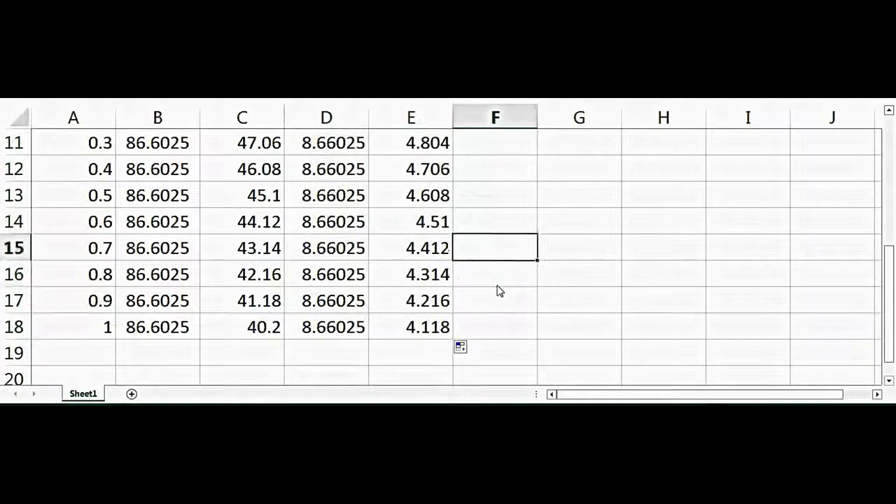
key(Up)
key(Up)
key(Up)
key(Up)
key(Up)
key(Up)
key(Up)
key(Up)
key(Up)
key(Up)
key(Up)
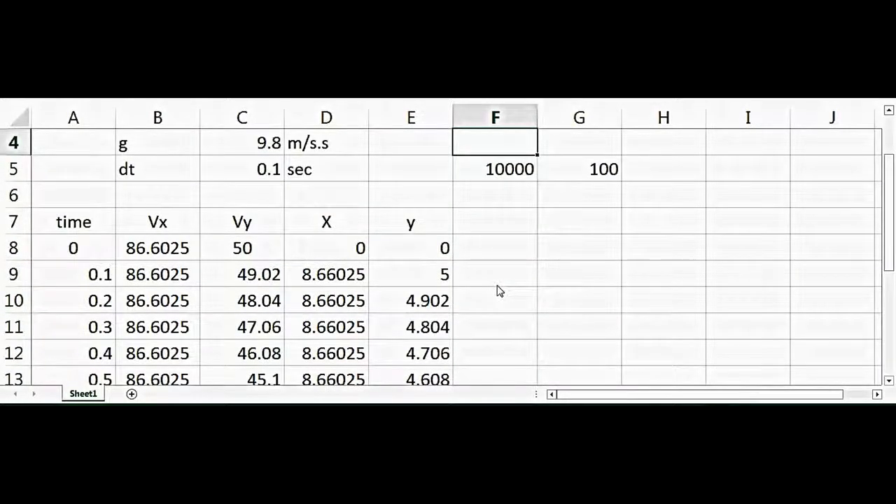
Change the header in E7 to a capital Y.
click(422, 225)
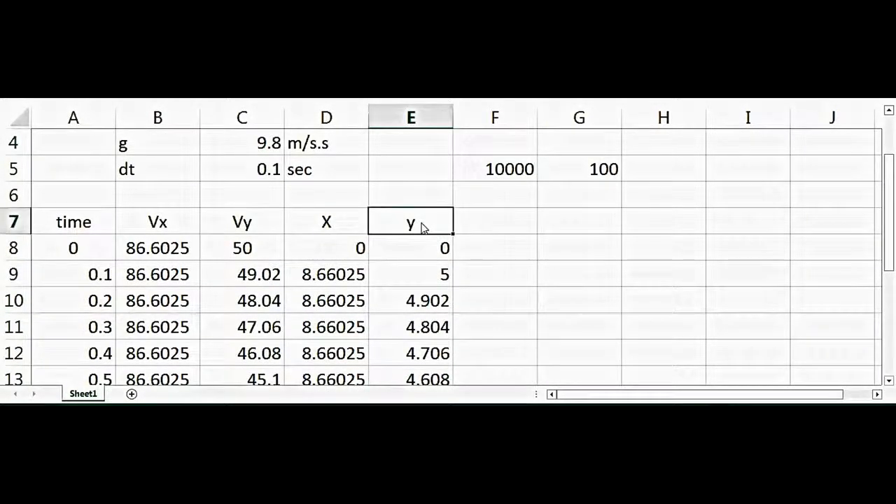
key(Delete)
text(Y)
key(Return)
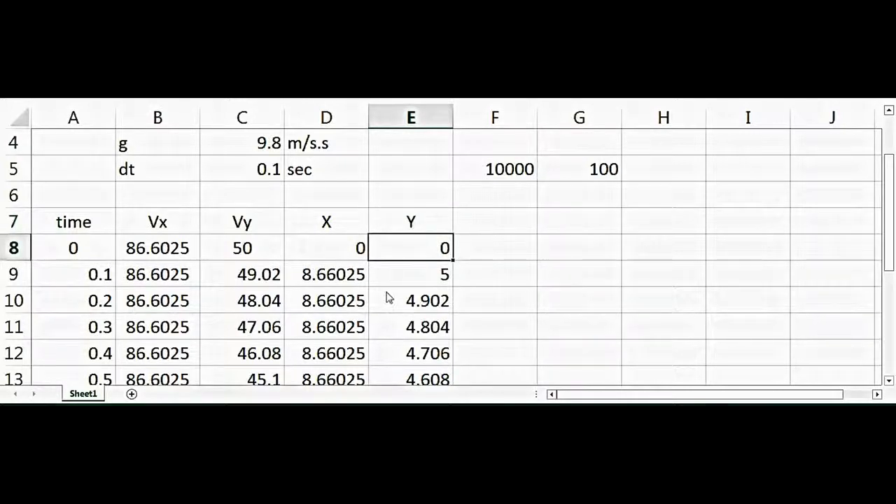
Change the D9 formula to =D8+B8*C$5 so it adds the previous X position.
click(335, 278)
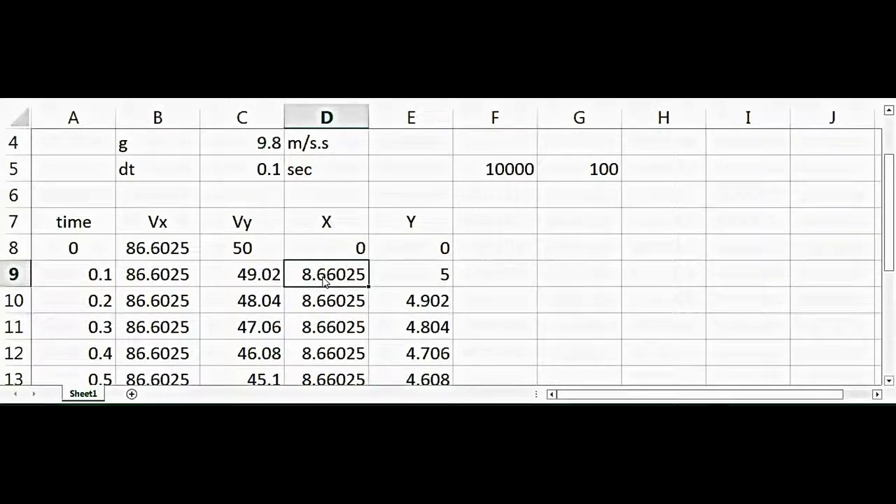
double_click(326, 278)
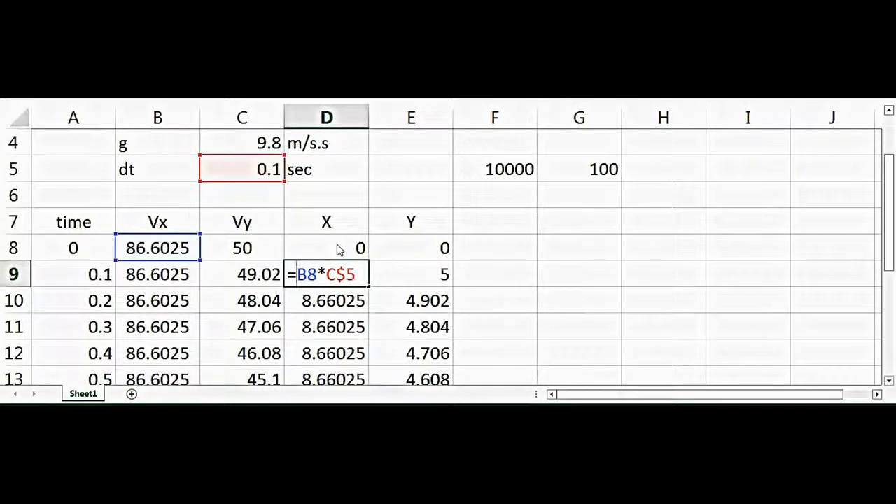
click(337, 249)
text(+)
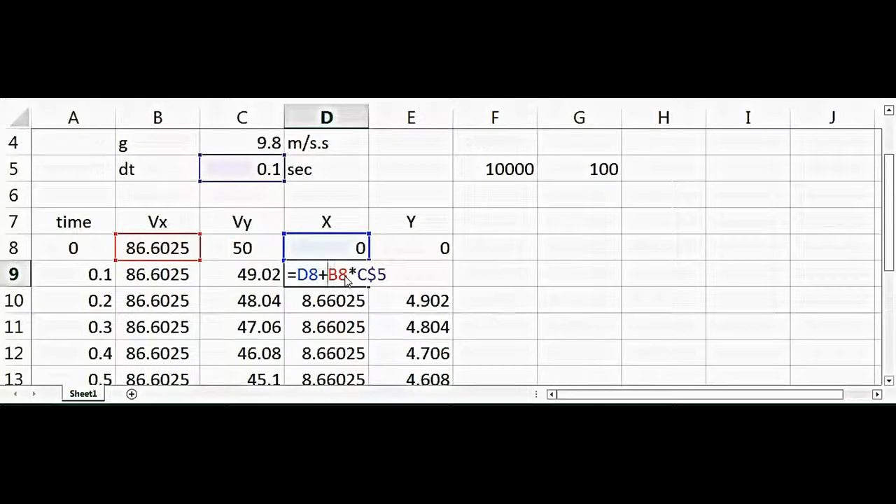
key(Return)
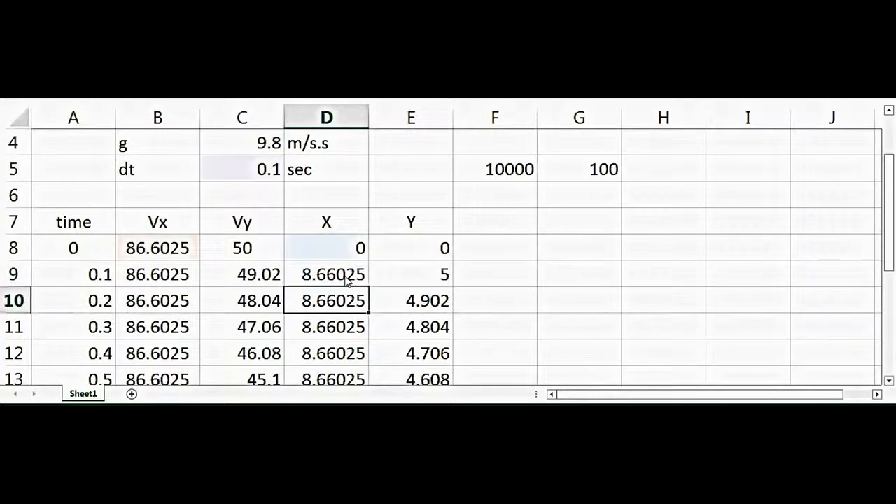
Change the E9 formula to =E8+C8*C$5 so it adds the previous Y position.
double_click(429, 277)
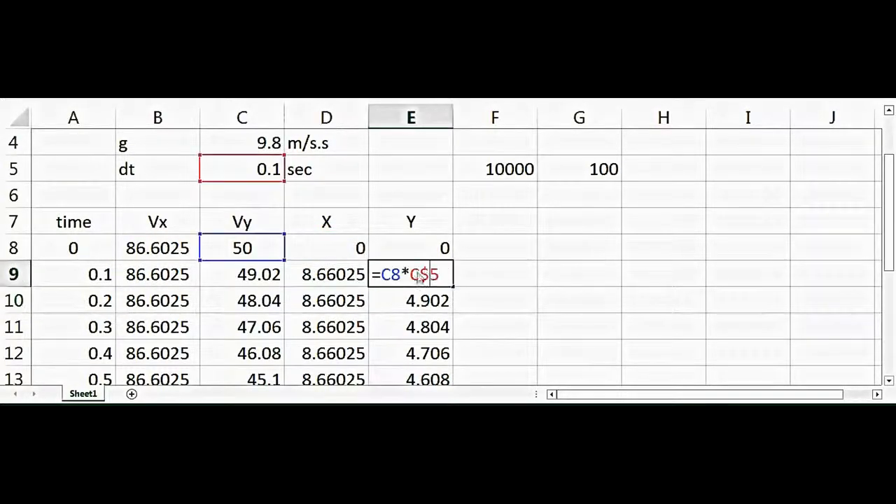
click(420, 250)
text(+)
key(Return)
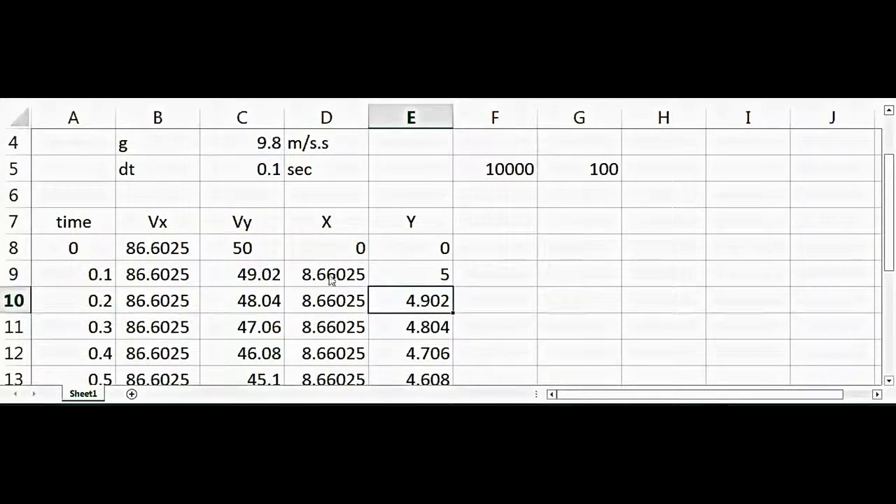
Fill the cumulative X and Y formulas from D9:E9 down to row 18 and check the columns.
drag(327, 273, 421, 274)
double_click(451, 287)
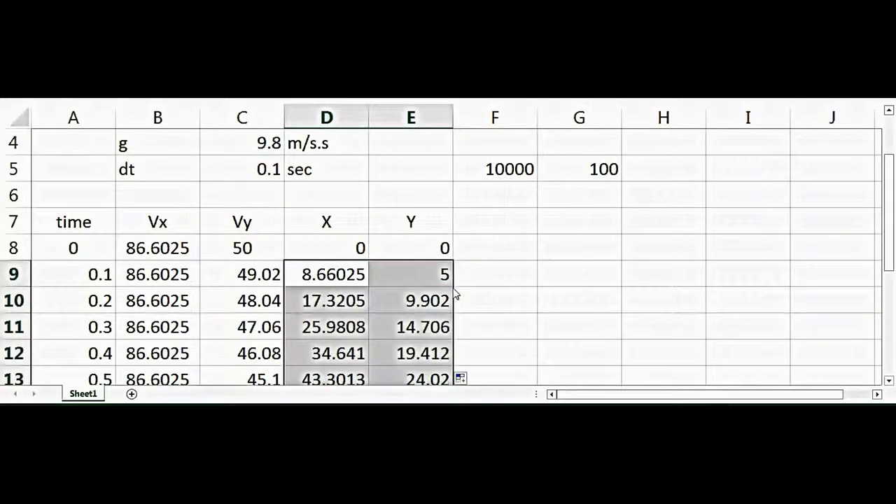
click(483, 302)
key(Down)
key(Down)
key(Down)
key(Down)
key(Down)
key(Down)
key(Down)
key(Down)
key(Down)
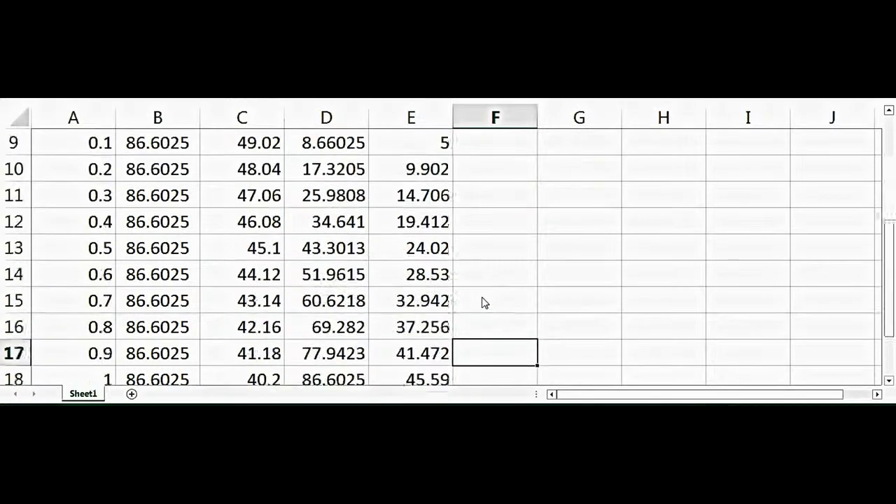
Extend all five table columns from A18:E18 down to row 134.
drag(58, 330, 397, 330)
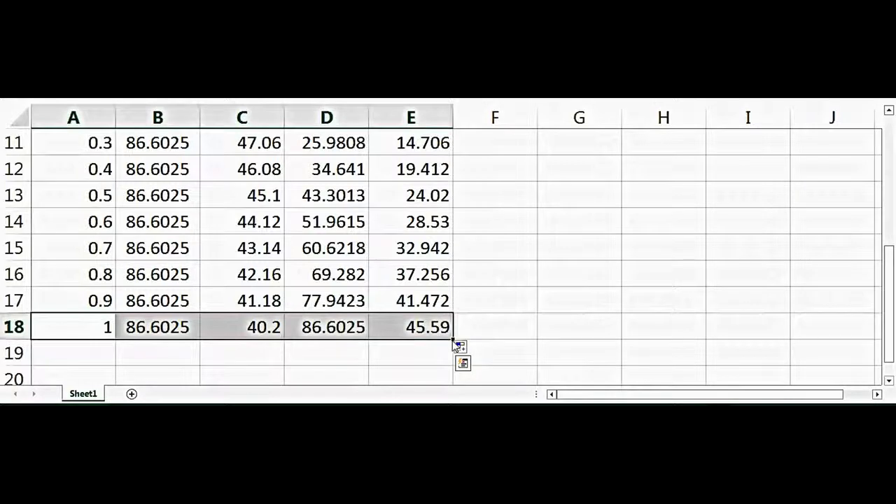
mouse_move(454, 340)
mouse_down()
mouse_move(456, 386)
mouse_move(456, 344)
mouse_up()
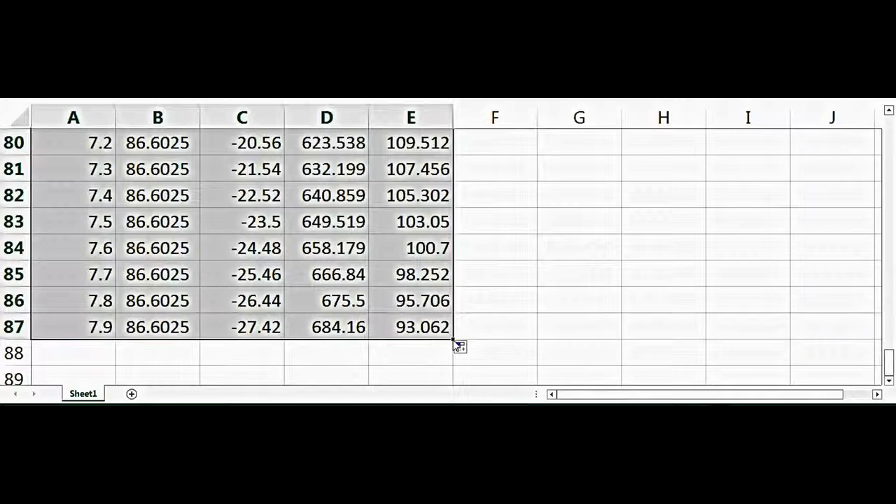
mouse_move(454, 340)
mouse_down()
mouse_move(455, 387)
mouse_move(455, 340)
mouse_up()
Insert a scatter chart of the X and Y values in D8:E134.
drag(889, 358, 885, 125)
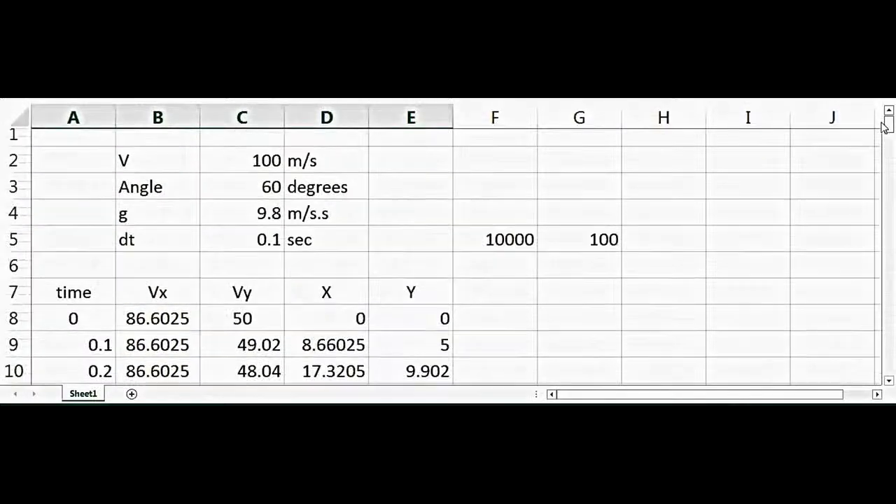
drag(327, 319, 431, 332)
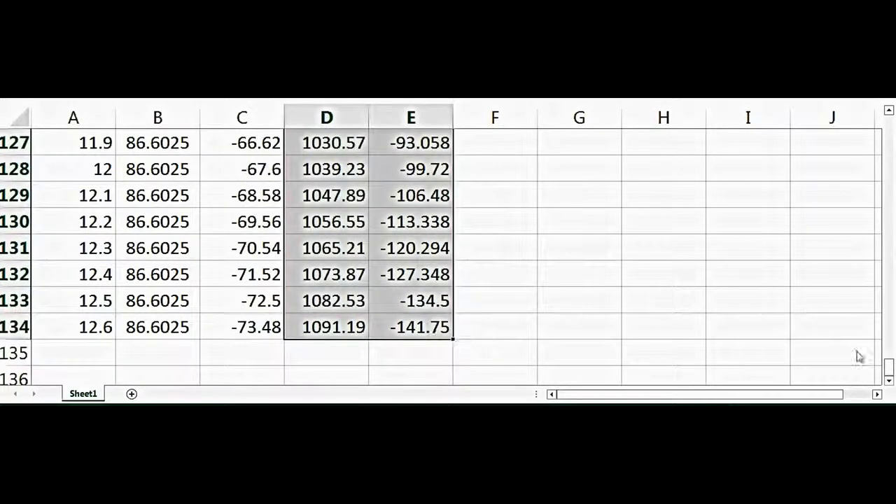
drag(888, 370, 889, 121)
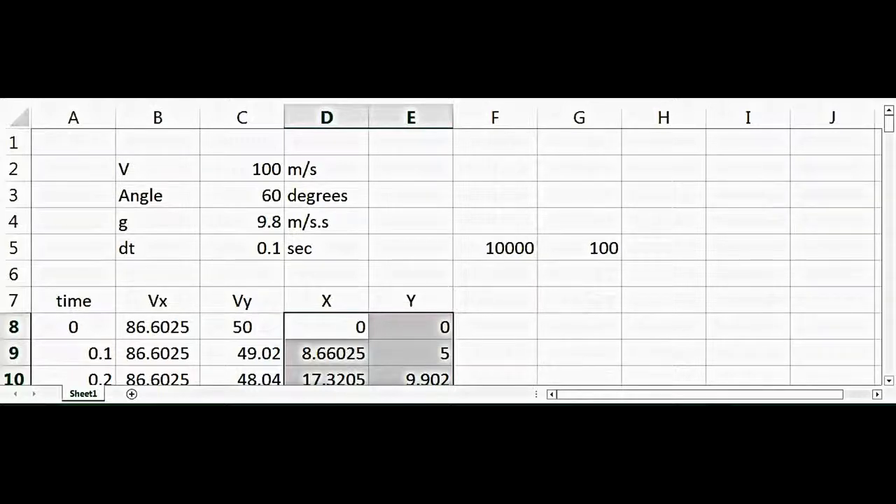
click(367, 31)
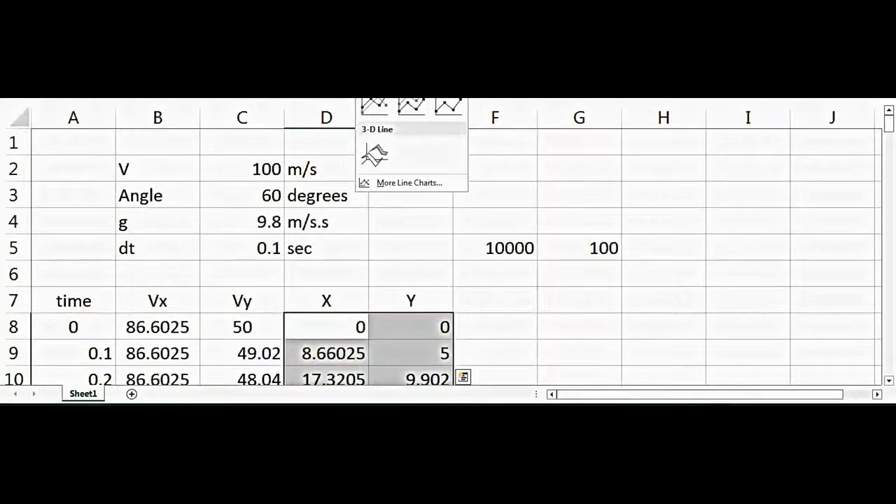
key(Escape)
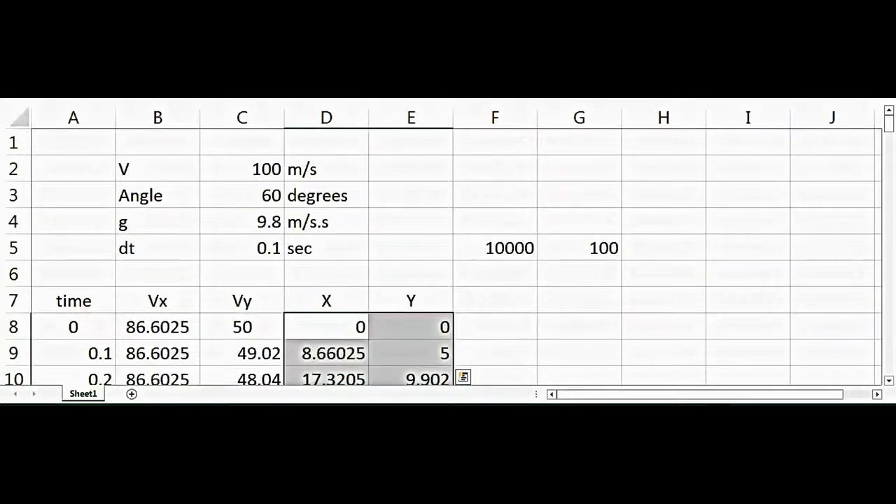
click(388, 45)
click(397, 83)
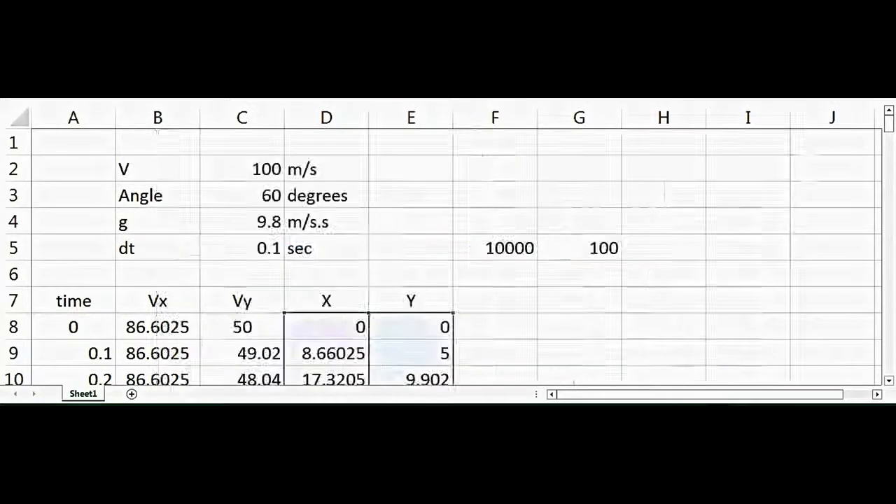
Move and shrink the trajectory chart so it sits beside the table, over columns F to J in the first ten rows.
drag(773, 146, 603, 239)
drag(537, 241, 793, 154)
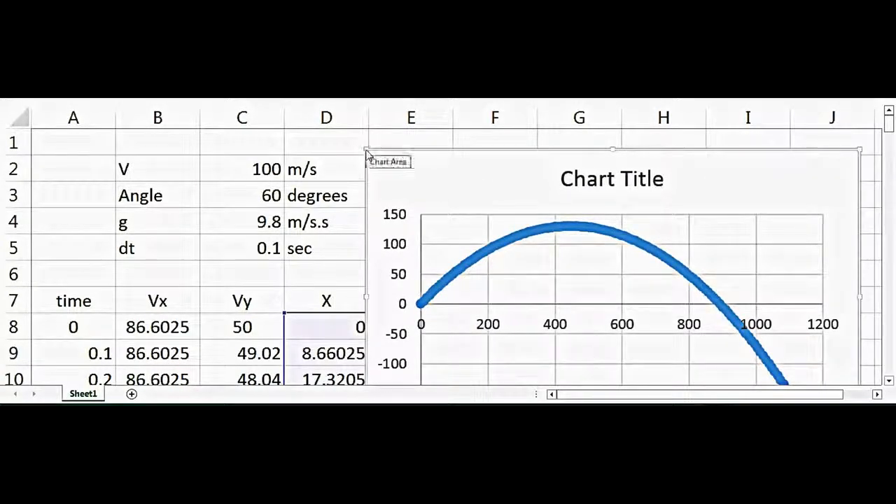
drag(367, 150, 462, 208)
drag(517, 208, 505, 148)
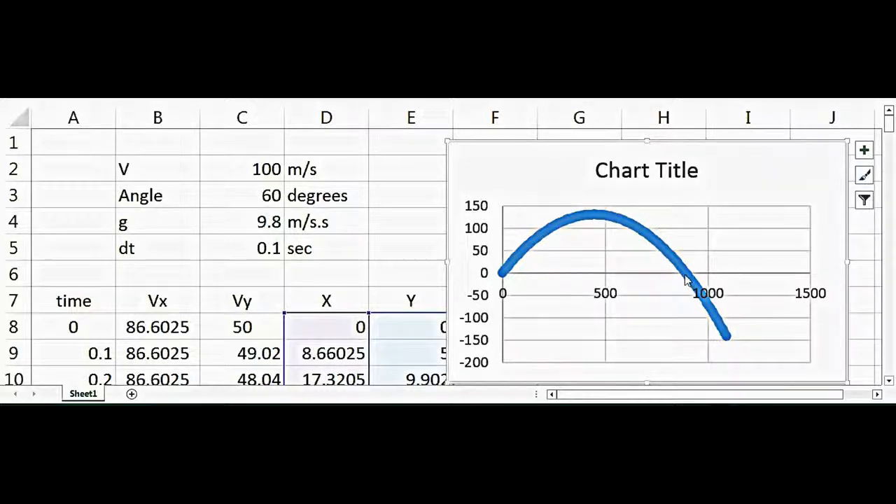
Set the chart's vertical axis bounds to a minimum of 0 and a maximum of 500.
right_click(481, 300)
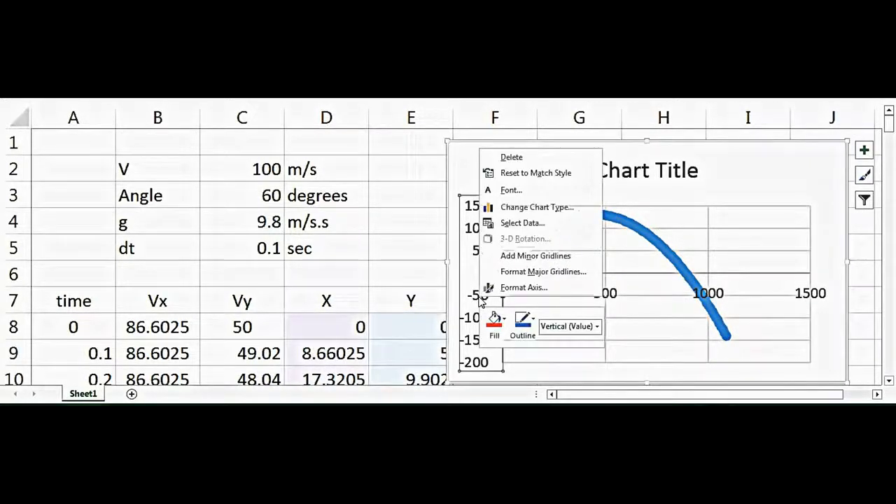
click(504, 288)
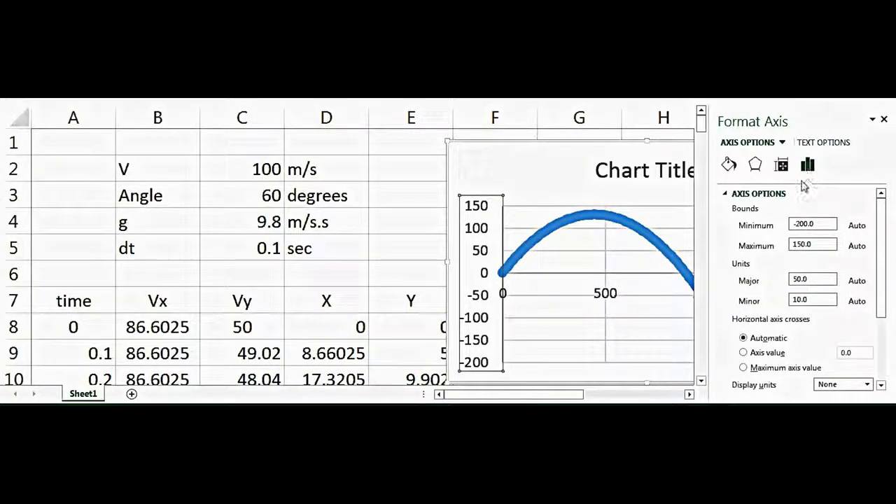
drag(829, 229, 792, 228)
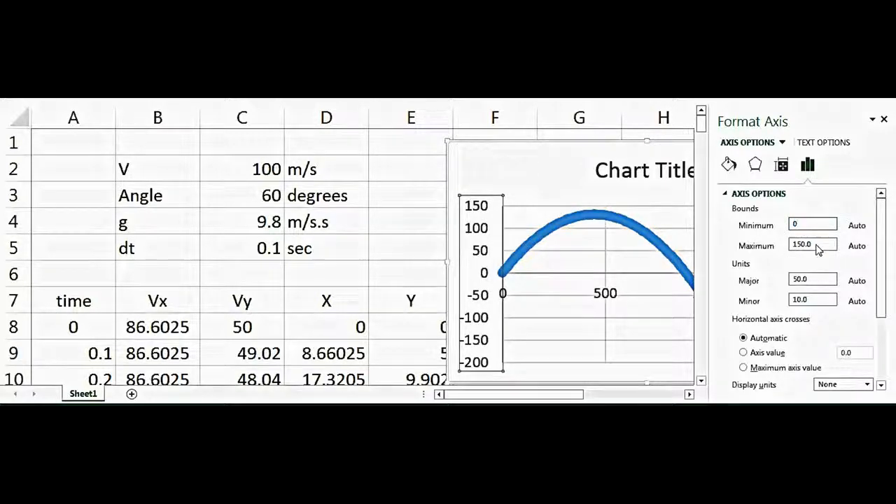
click(796, 245)
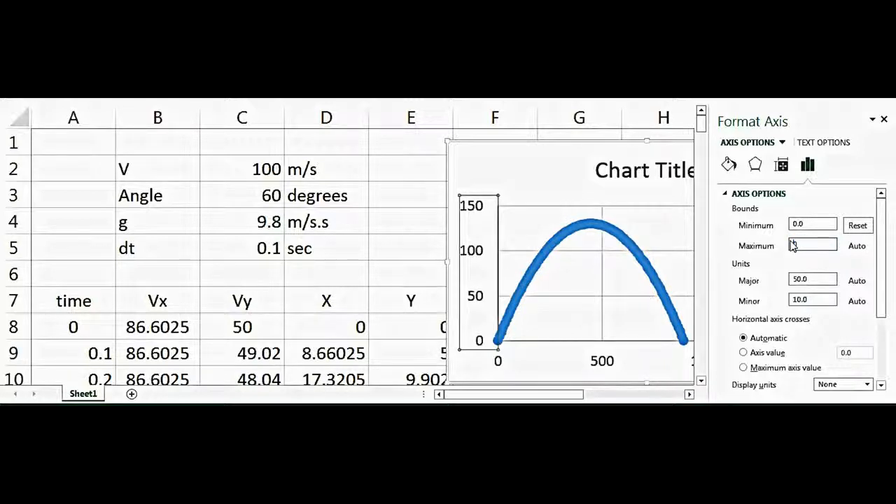
text(500.0)
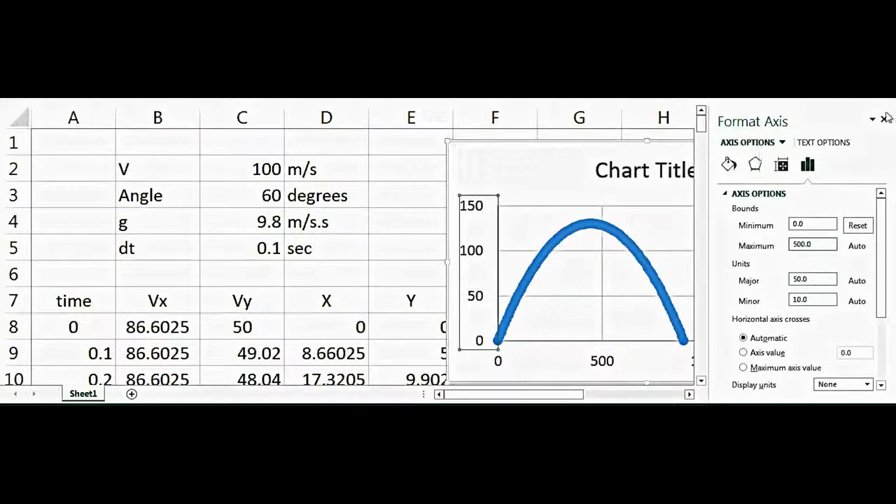
Set the maximum bound of the chart's horizontal axis to 2500 and close the axis formatting.
click(594, 362)
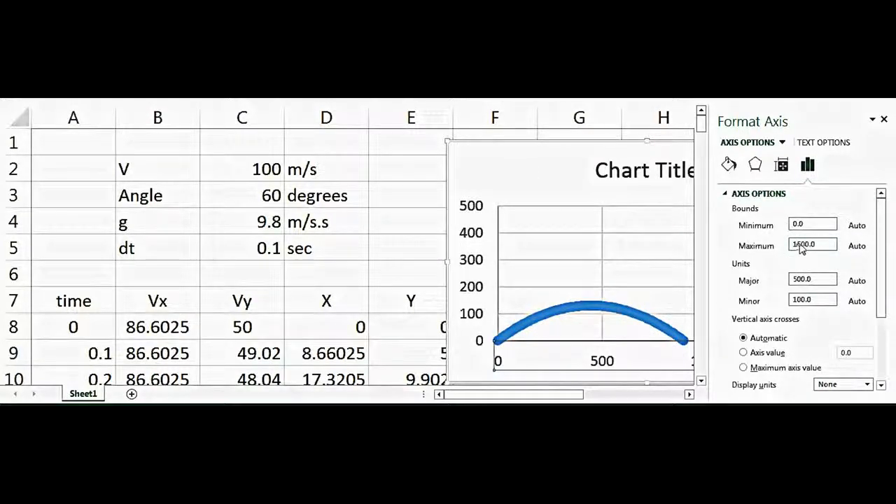
text(25)
click(884, 119)
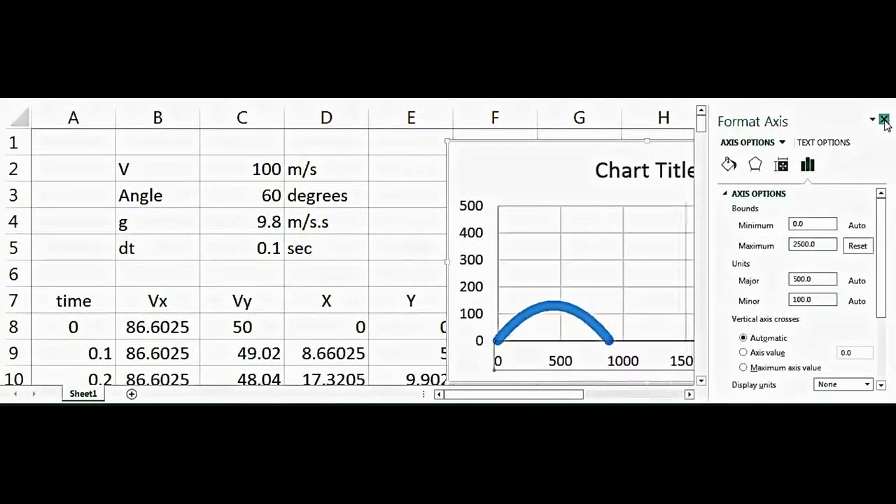
Delete the chart title.
click(386, 230)
click(604, 183)
key(Delete)
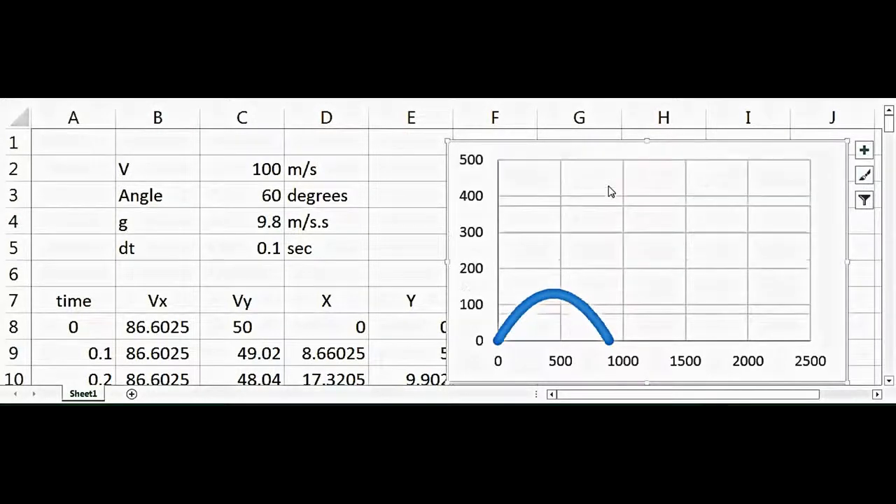
Set the launch angle in C3 to 45 degrees.
click(330, 245)
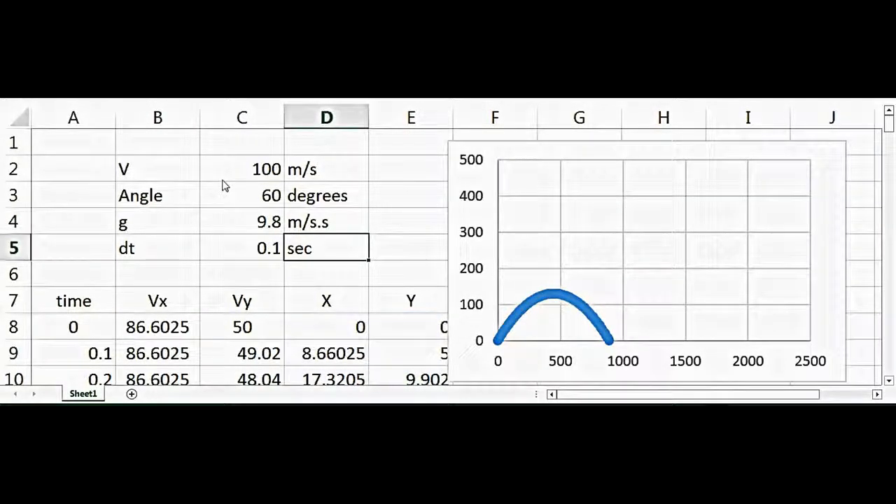
click(300, 272)
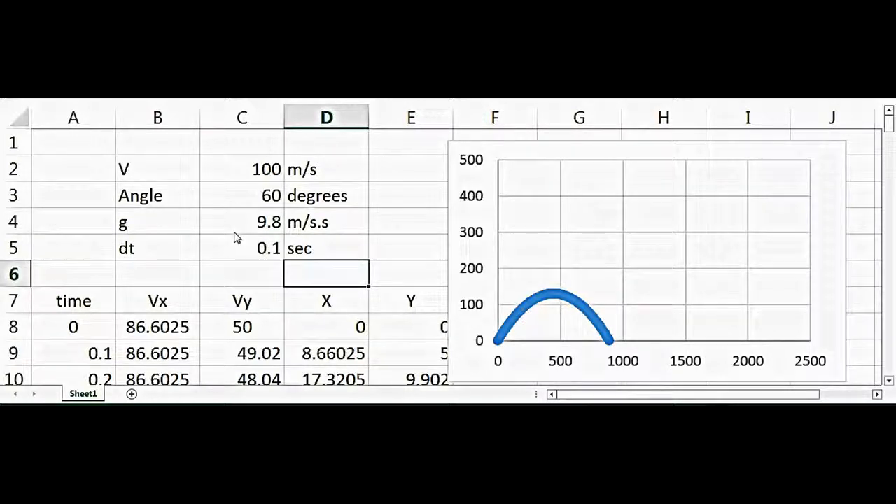
click(260, 178)
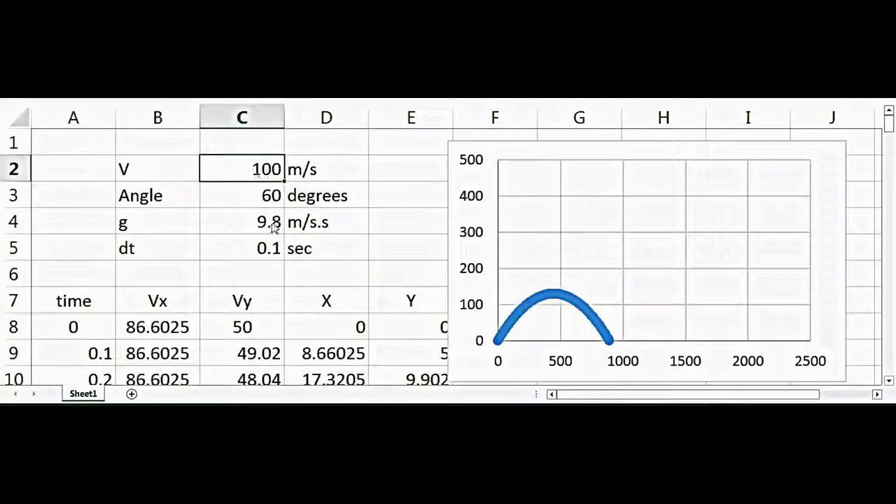
key(Down)
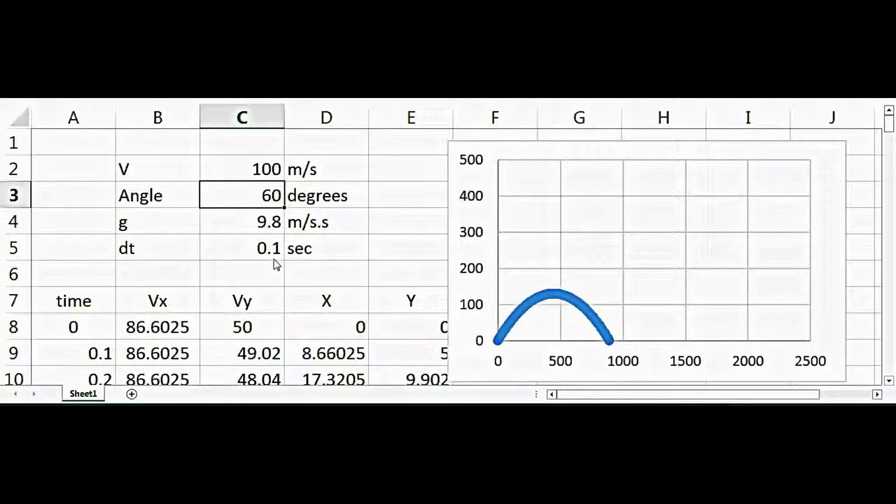
text(45)
key(Return)
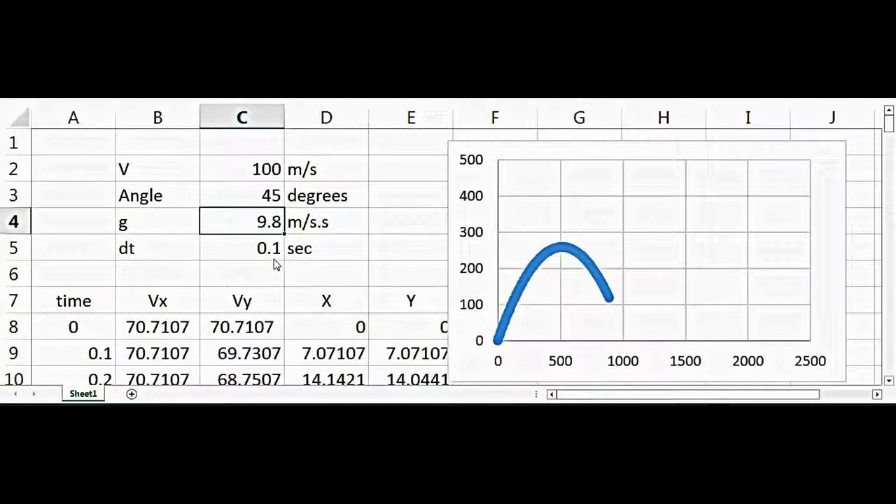
Extend all five table columns from A134:E134 down to row 920.
click(315, 301)
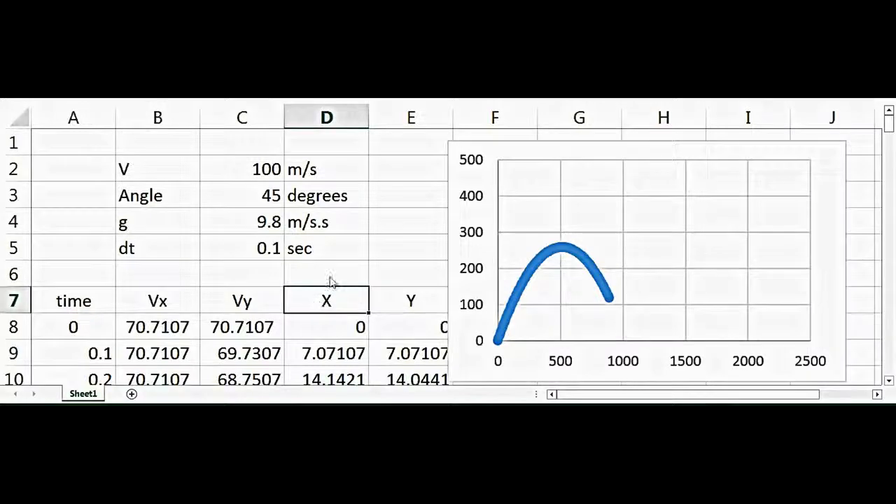
drag(411, 248, 575, 226)
drag(889, 122, 889, 366)
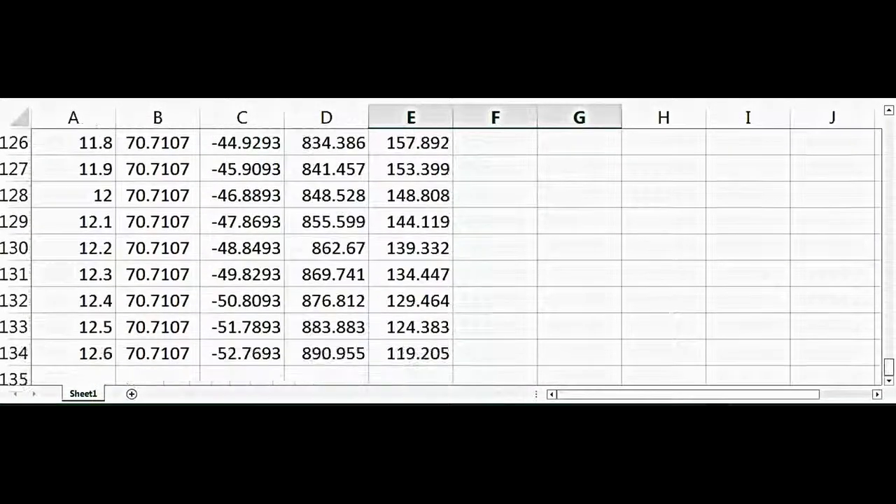
click(98, 354)
drag(98, 353, 459, 378)
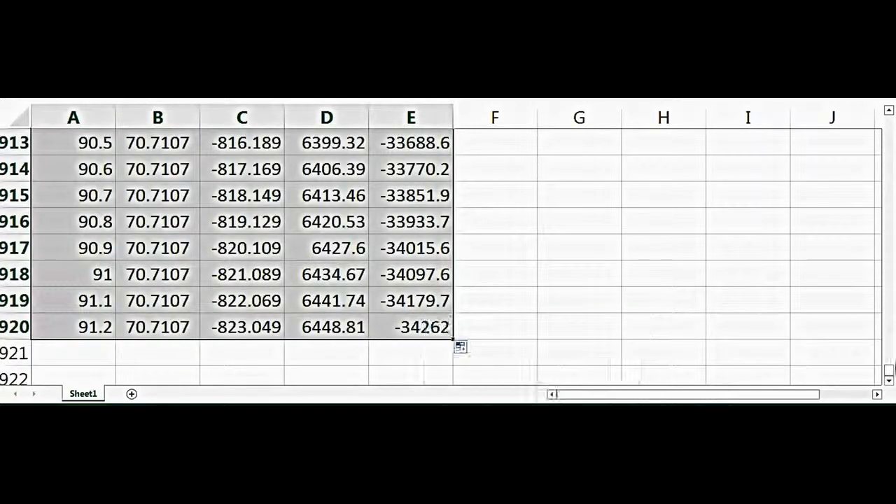
Edit the chart series so its X values cover D8:D634 and its Y values cover E8:E634.
drag(890, 370, 872, 106)
right_click(618, 224)
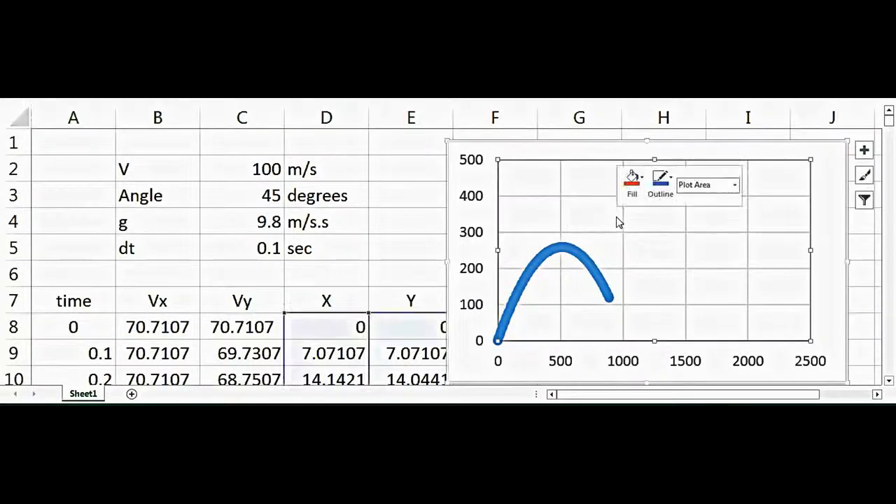
click(705, 298)
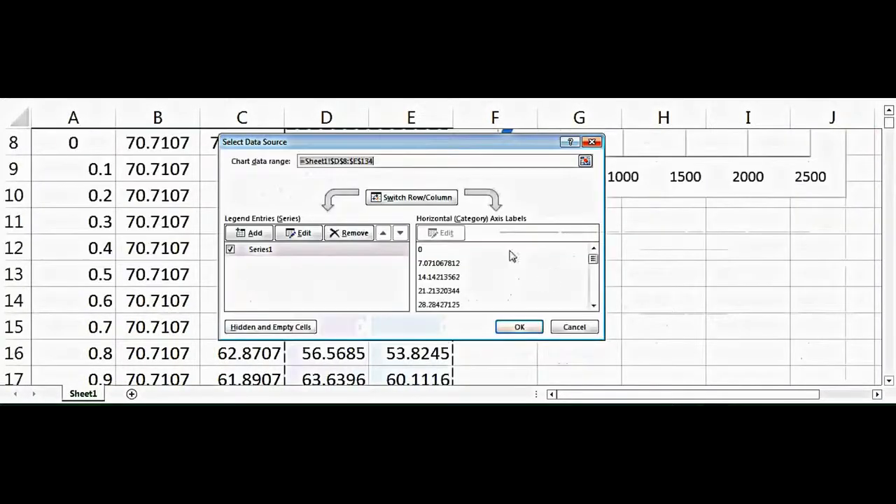
click(302, 232)
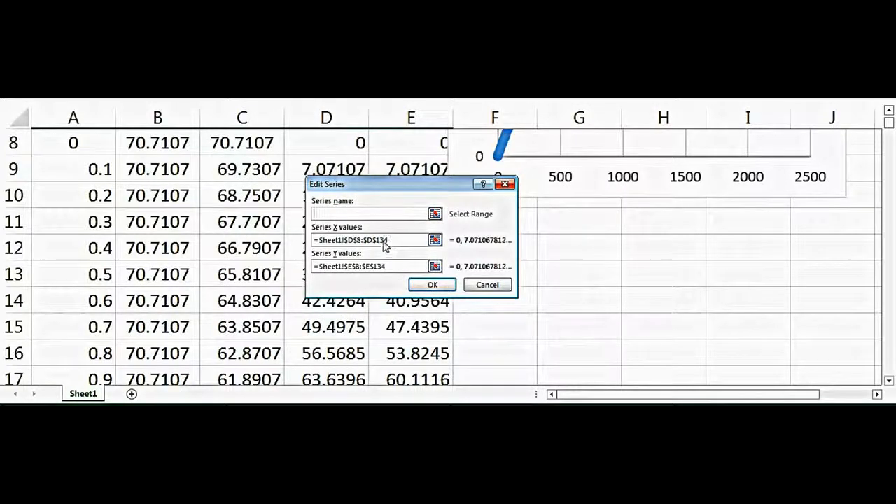
click(401, 242)
key(Left)
key(Left)
key(BackSpace)
text(6)
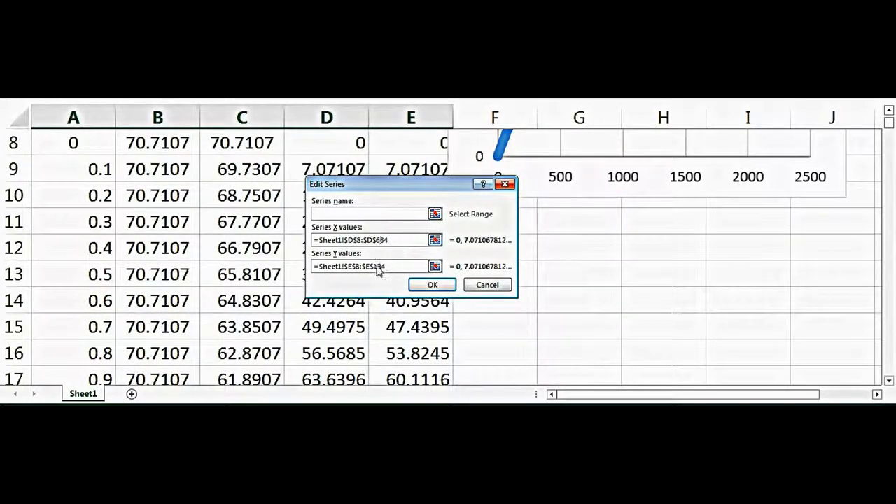
click(377, 268)
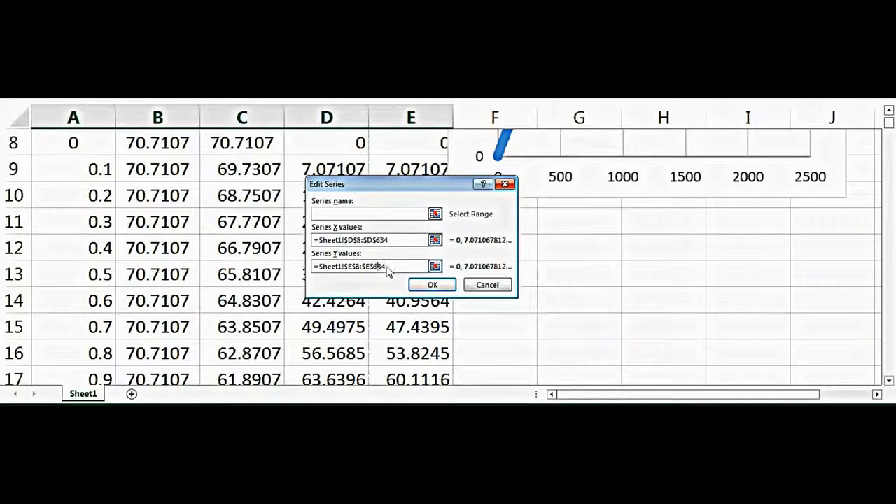
click(433, 285)
click(518, 327)
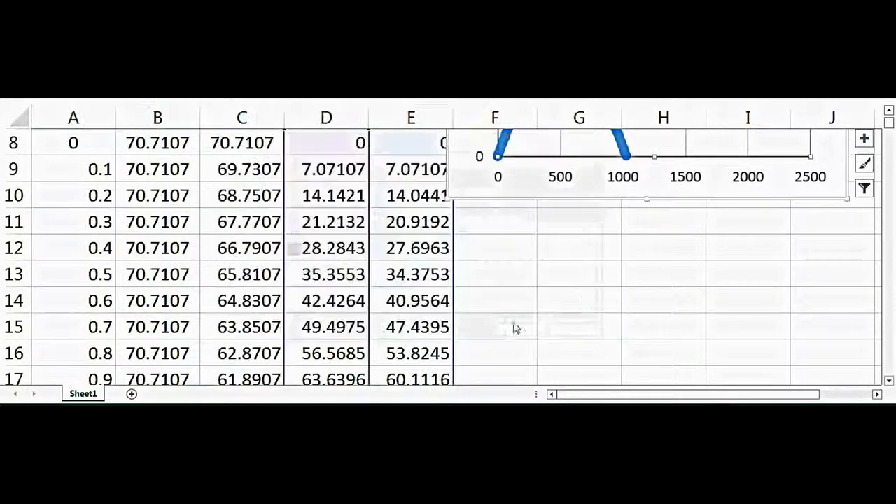
Examine the chart's 45-degree trajectory and read the coordinates of the point where it lands.
click(610, 280)
key(Up)
key(Up)
key(Up)
key(Up)
key(Up)
key(Up)
key(Up)
key(Up)
key(Up)
key(Up)
key(Up)
key(Up)
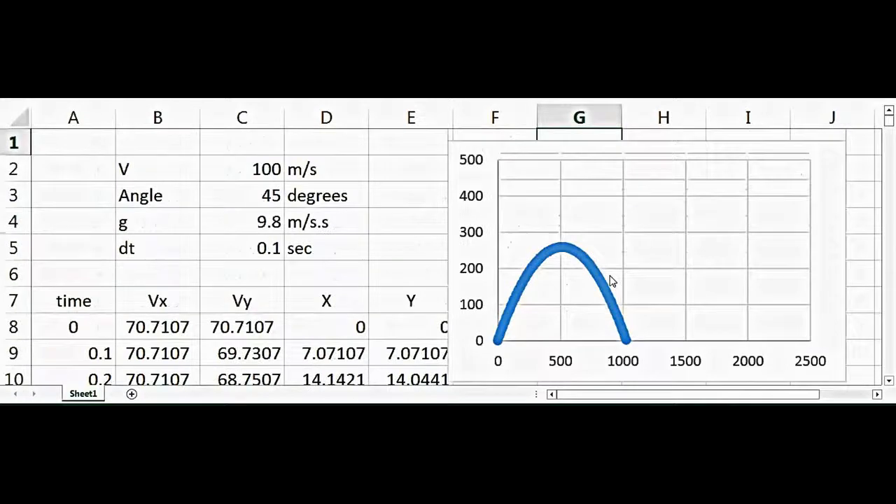
click(273, 300)
click(270, 200)
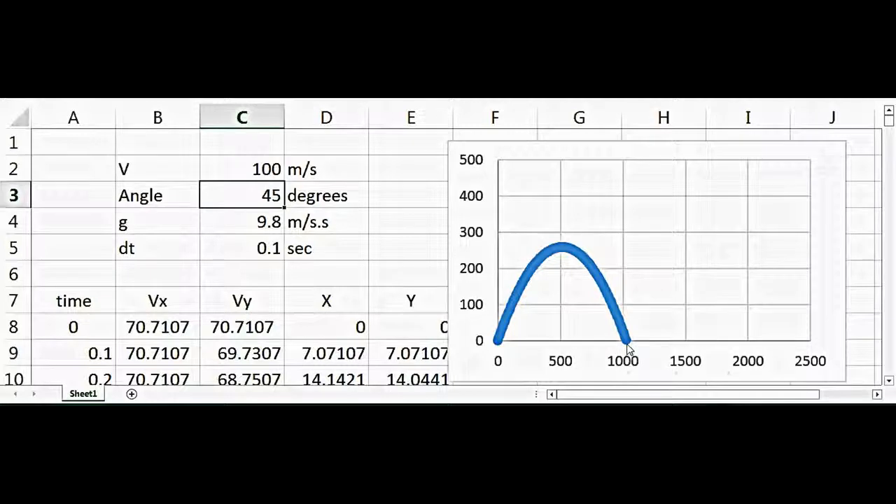
mouse_move(628, 349)
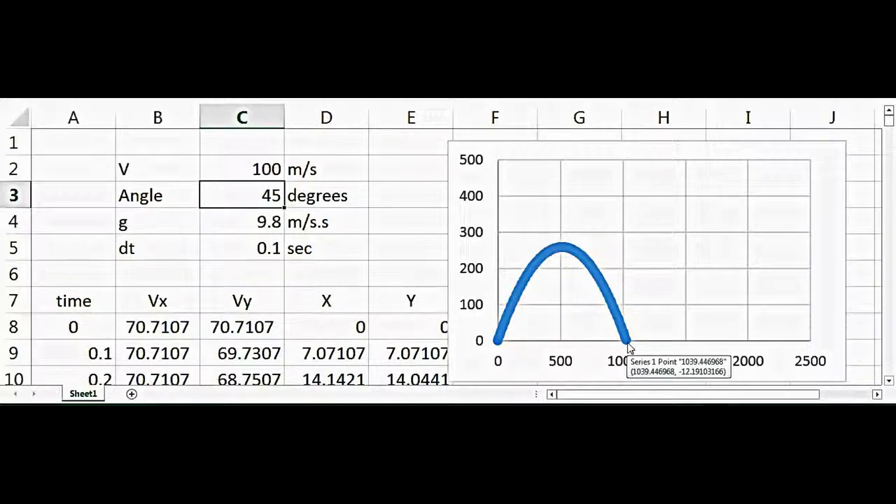
Try launch angles of 55 and 35 degrees in C3 to compare the trajectories' ranges.
text(55)
key(Return)
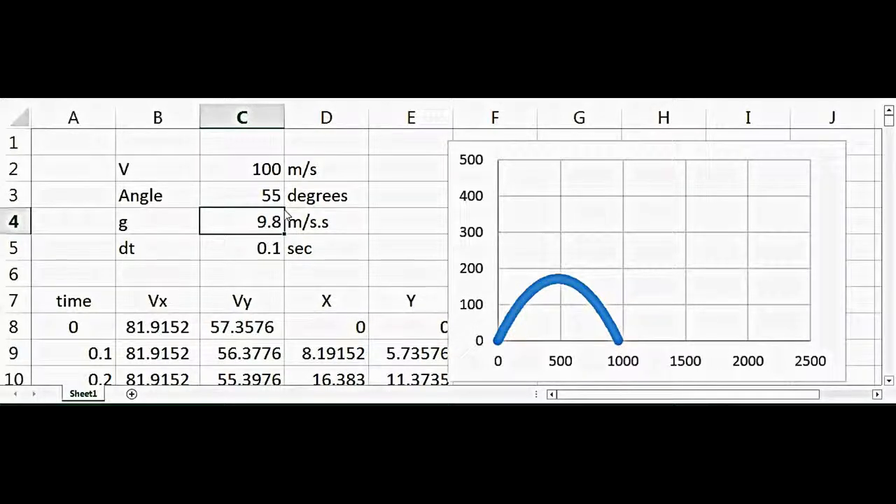
click(245, 203)
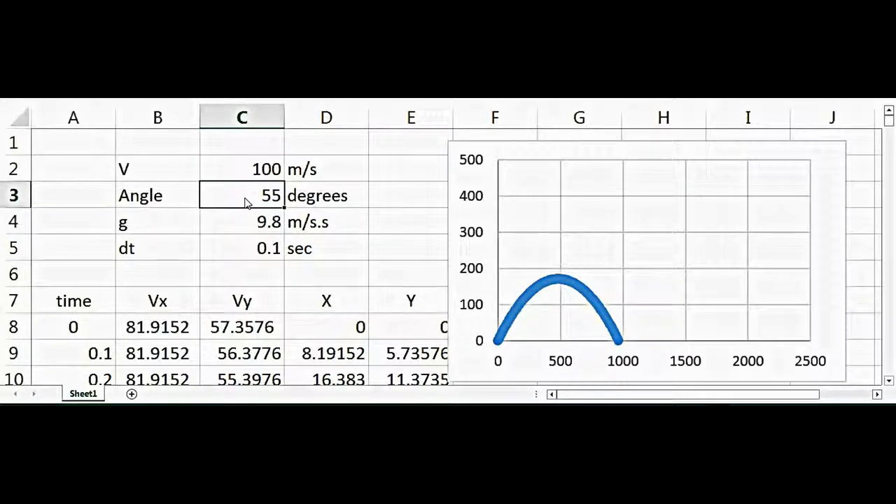
text(35)
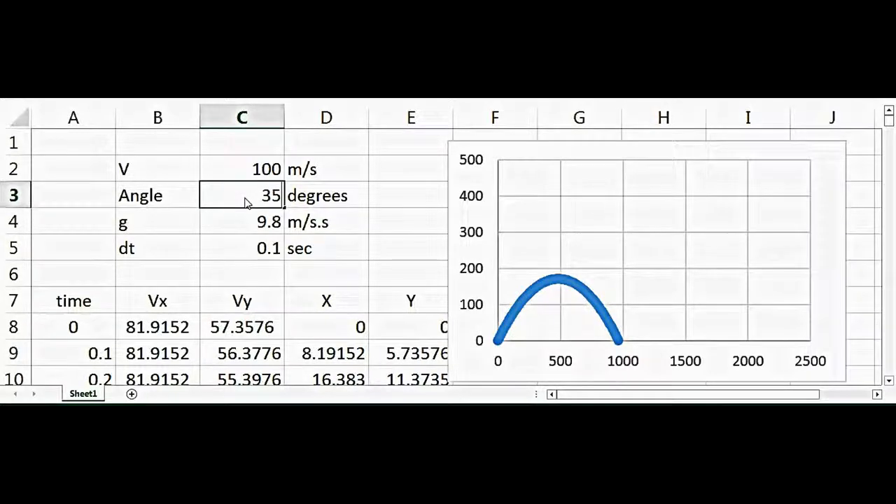
key(Return)
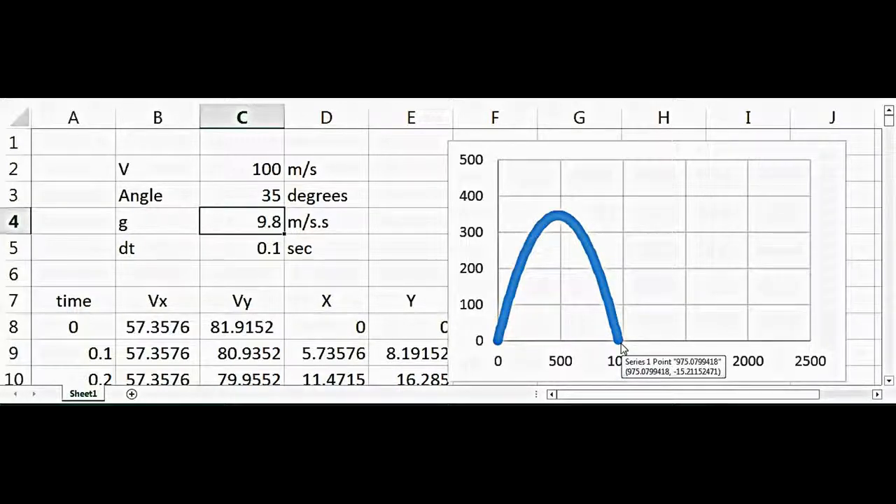
Try a launch angle of 20 degrees in C3.
click(376, 257)
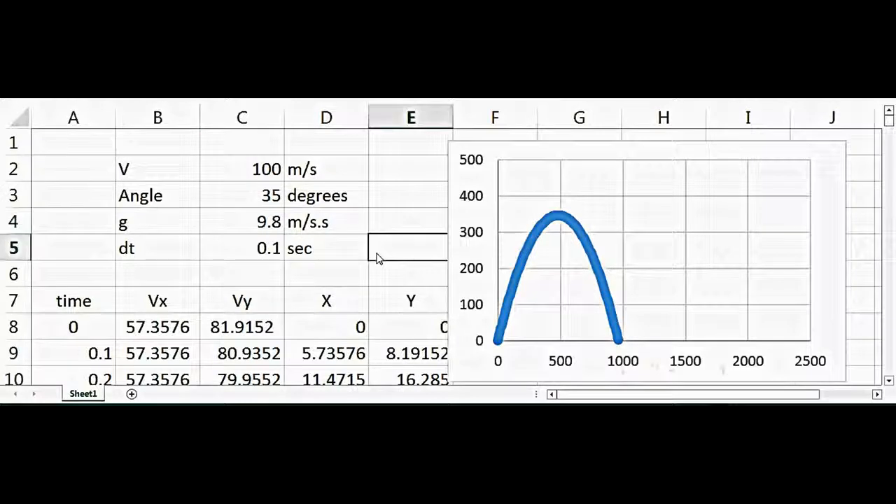
click(246, 200)
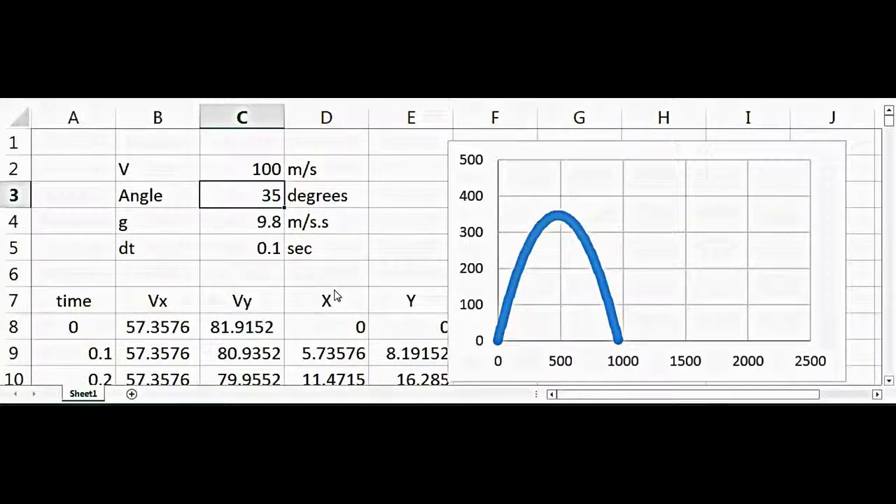
text(20)
key(Return)
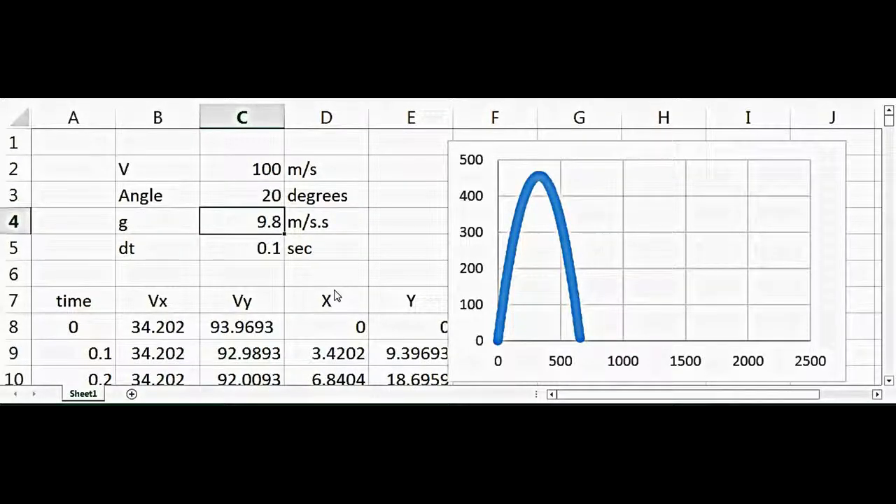
Set the launch angle in C3 to 80 degrees.
click(267, 202)
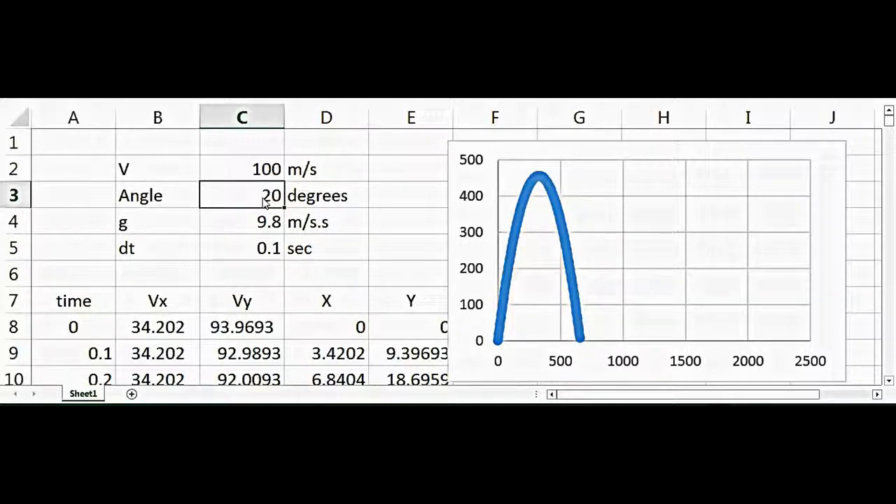
text(80)
key(Return)
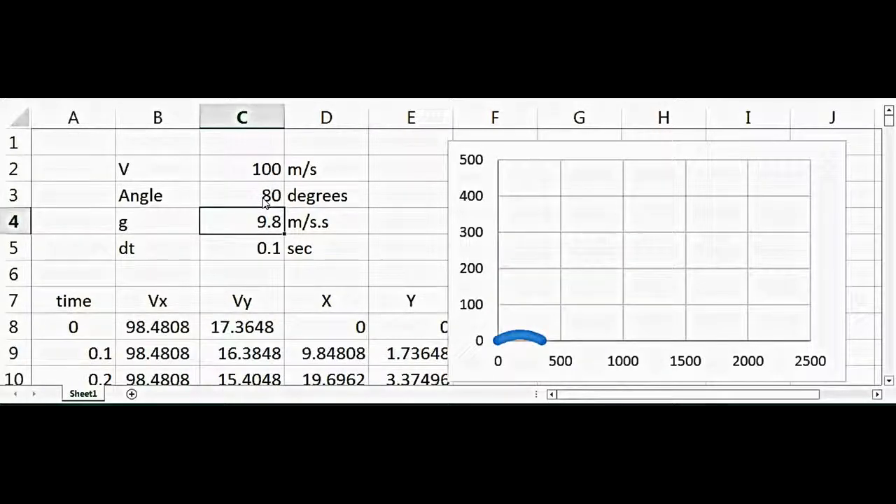
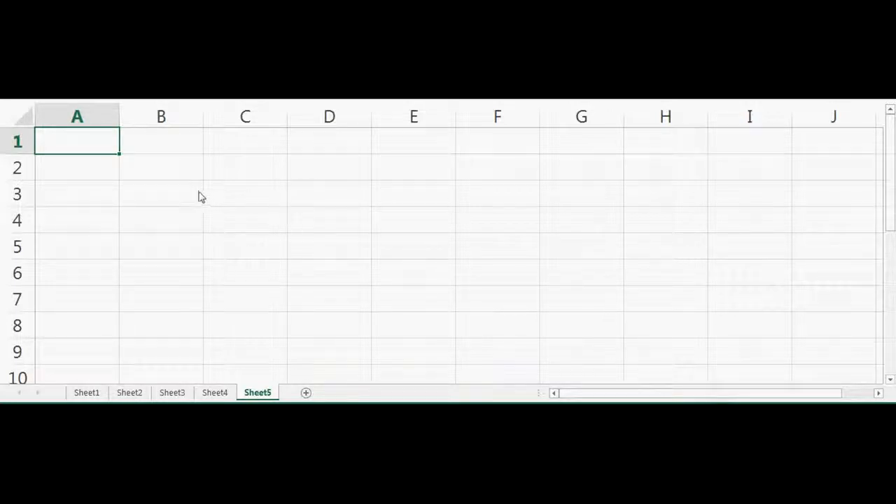
Enter a cash flow of 100 in B3 and the period numbers 1 and 2 in A3 and A4.
click(156, 198)
text(100)
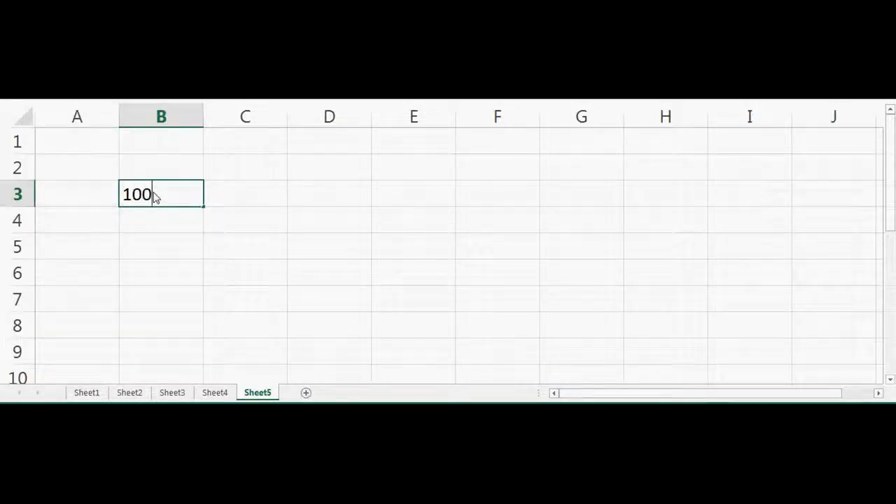
key(Return)
key(Left)
key(Up)
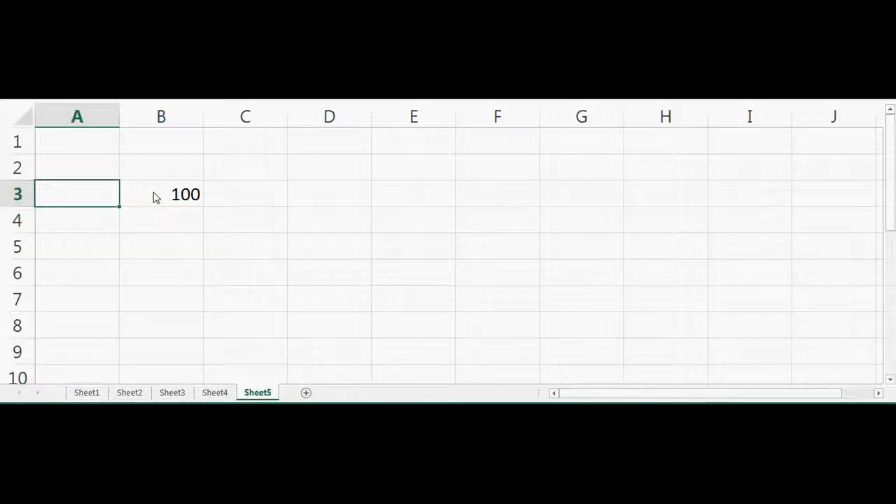
text(1)
key(Return)
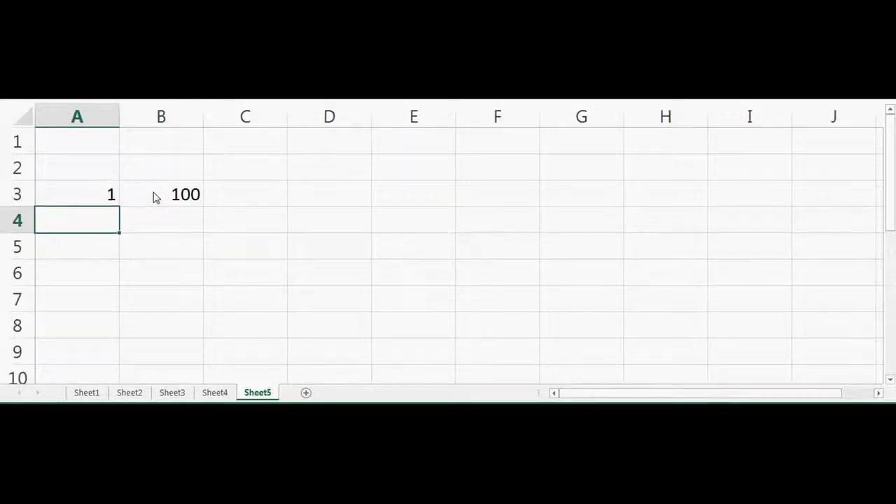
text(2)
key(Return)
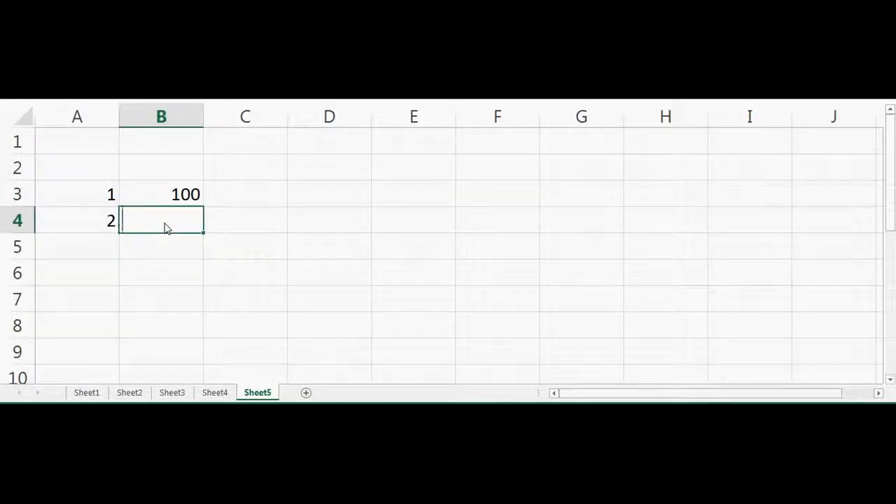
Fill in the second period's cash flow in B4 by referencing the cell above with =B3.
text(100)
key(Return)
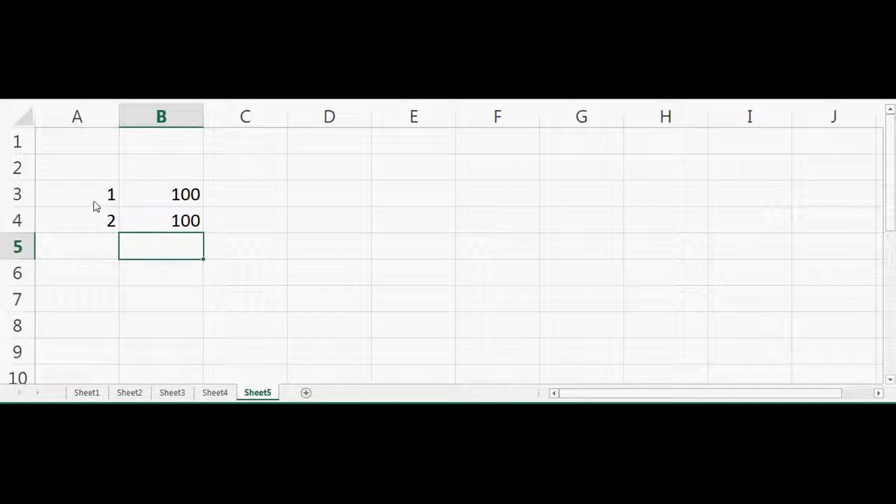
click(175, 226)
text(=)
key(Up)
key(Return)
Extend the period numbers and 100 cash flows in columns A and B through row 22, for 20 periods.
drag(97, 225, 203, 385)
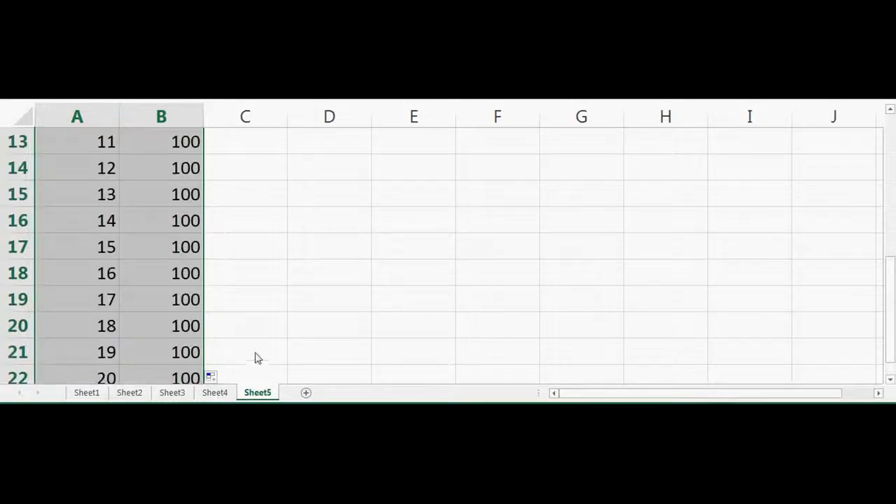
click(257, 357)
key(Up)
key(Up)
key(Up)
key(Up)
key(Up)
key(Up)
key(Up)
key(Up)
key(Up)
key(Up)
key(Up)
key(Up)
key(Up)
key(Up)
key(Up)
key(Up)
key(Up)
key(Up)
key(Up)
key(Up)
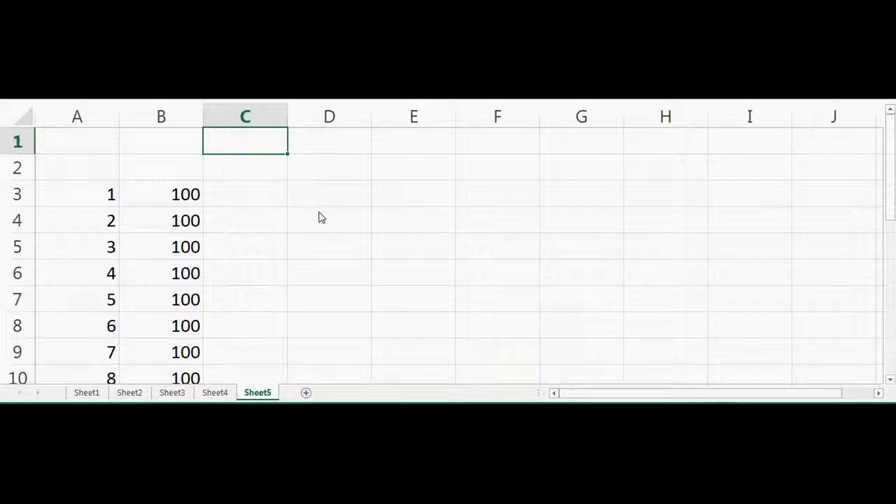
click(177, 205)
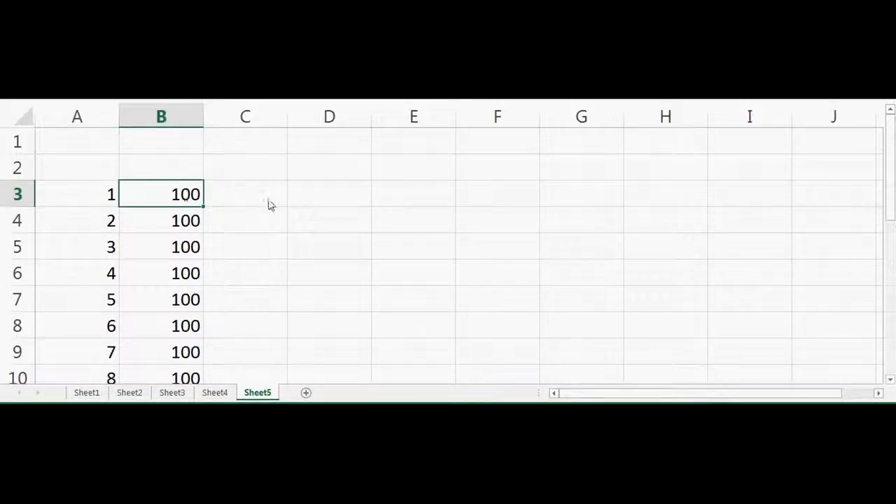
Label C1 as "r =" and enter the discount rate 0.1 in D1.
click(275, 150)
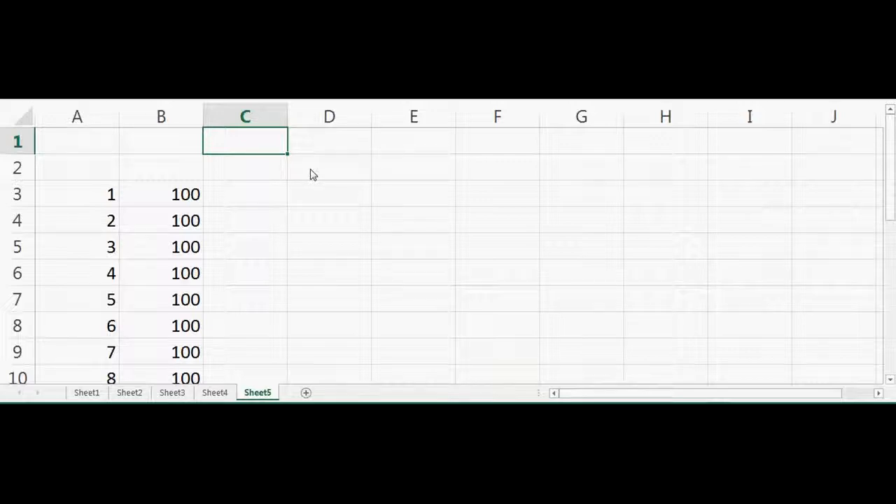
text(r)
key(Tab)
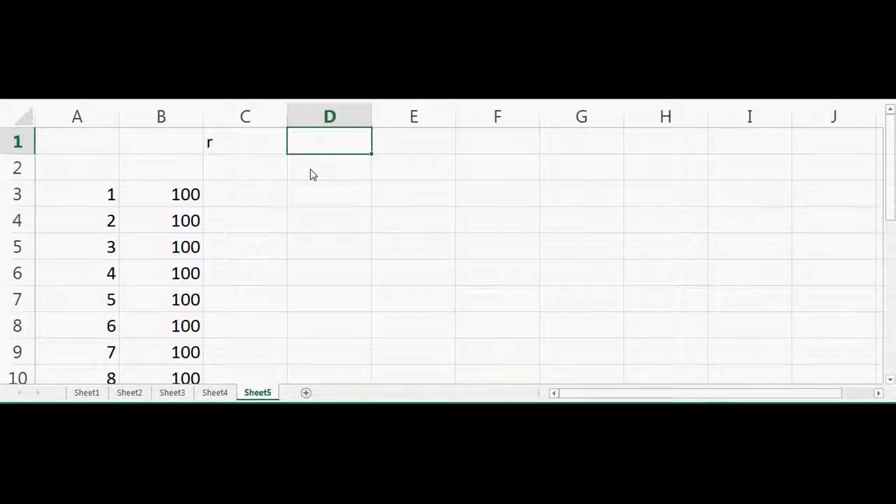
text(.1)
key(Return)
key(Up)
double_click(257, 143)
text(=)
key(Return)
key(Return)
click(329, 201)
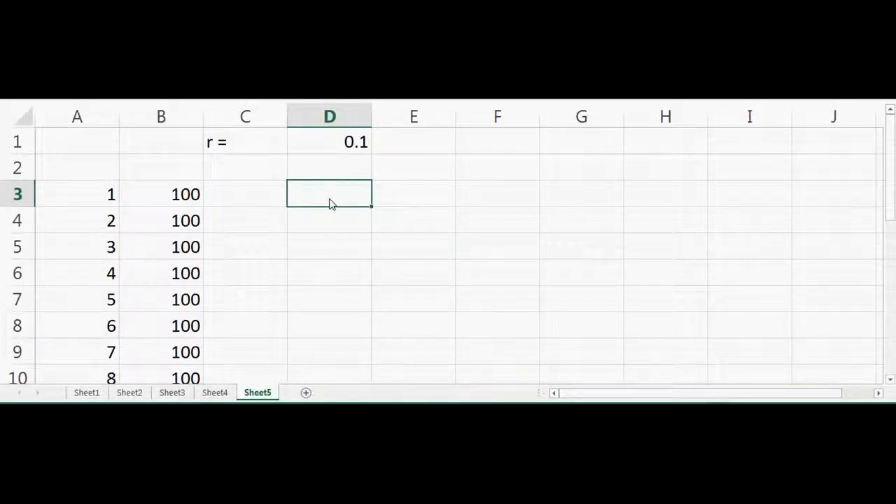
Add the column headings CF in B2 and PV in C2.
click(190, 175)
text(CF)
key(Tab)
key(Right)
key(Left)
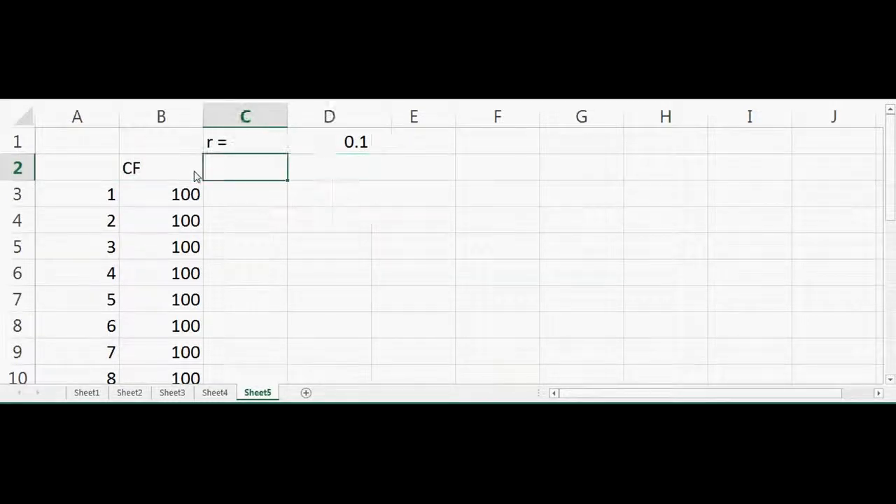
text(PV)
key(Return)
Enter the present value formula =B3/(1+D$1)^A3 in C3, keeping the rate's row fixed.
text(=)
click(175, 198)
text(/(1+)
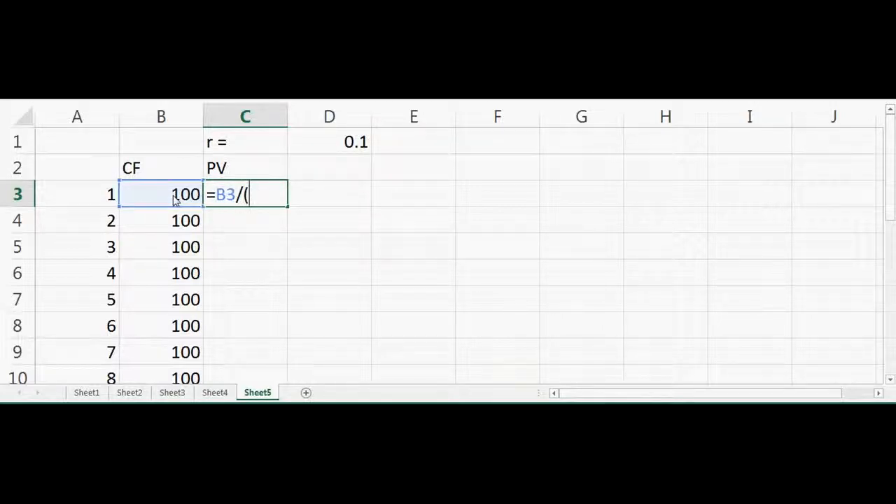
click(360, 143)
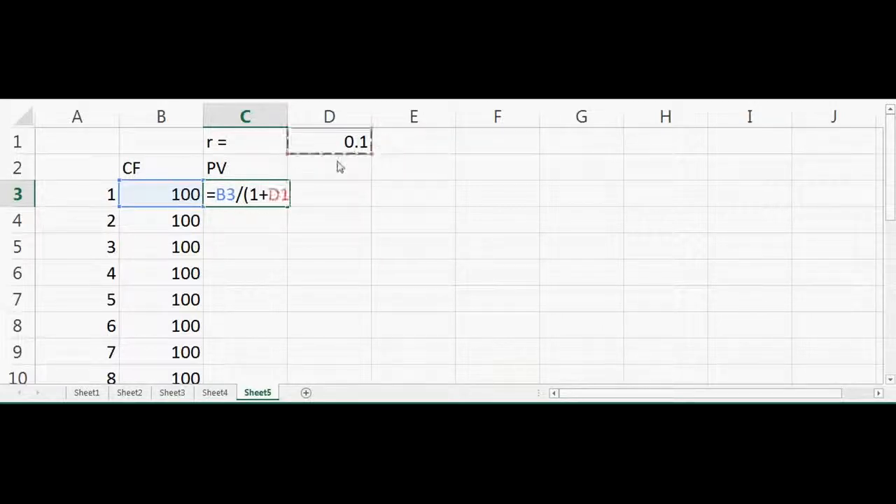
key(Left)
text($)
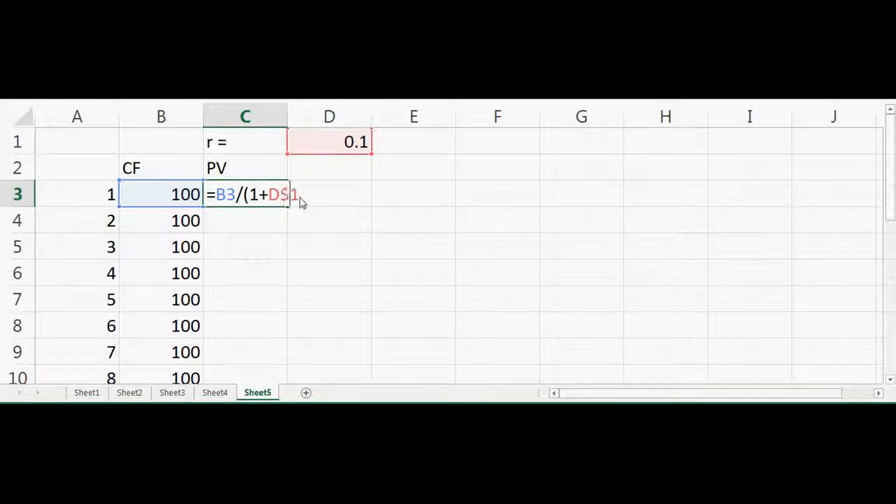
text())
key(BackSpace)
key(Right)
text()^)
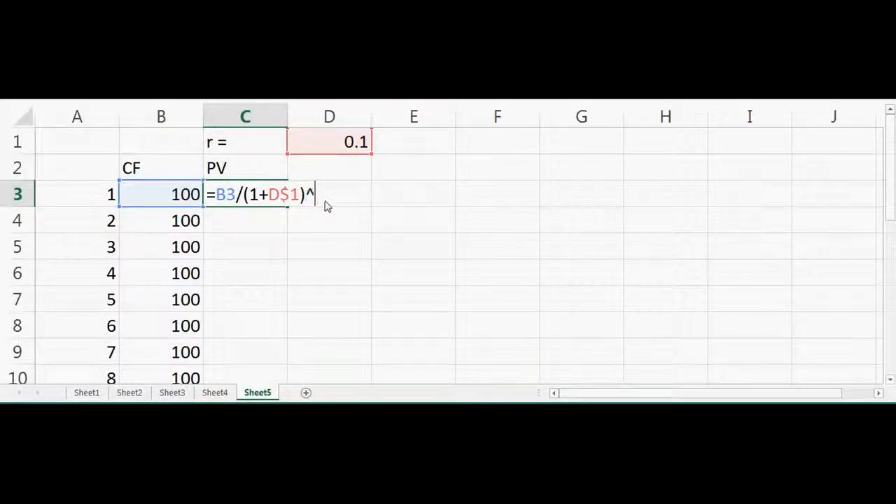
click(99, 202)
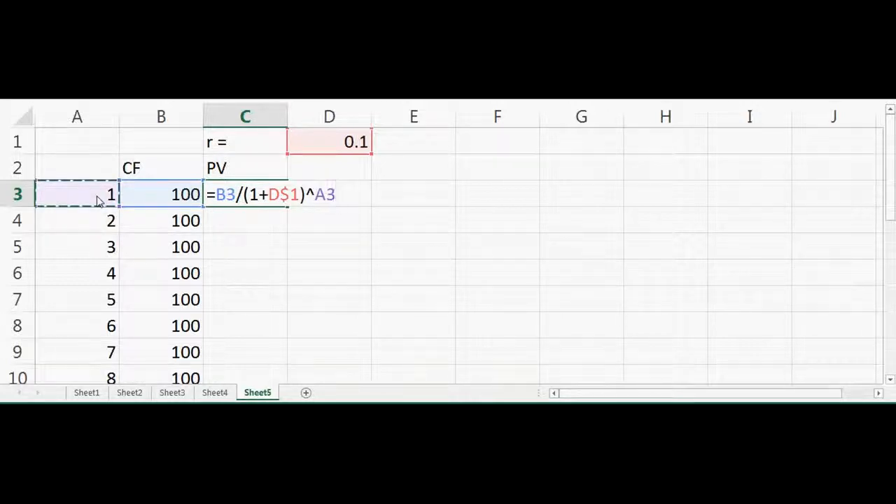
key(Return)
Copy the present value formula down to C6 and check the cell references in C4.
click(276, 197)
drag(286, 213, 290, 294)
double_click(252, 231)
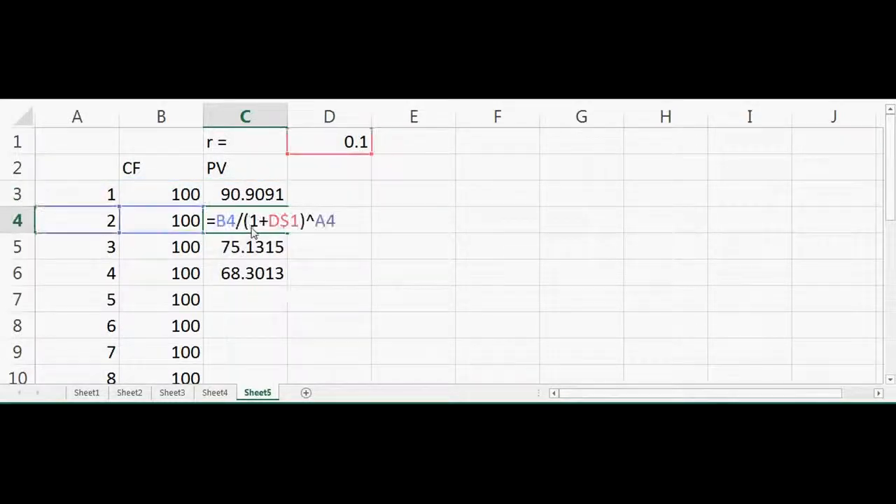
key(Return)
click(278, 223)
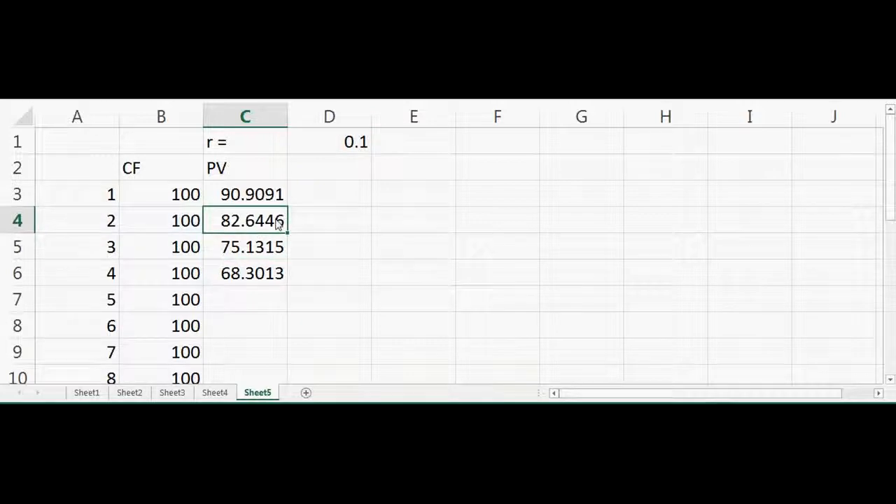
Extend the present value formula down column C through period 20 in row 22.
drag(287, 234, 286, 339)
click(252, 331)
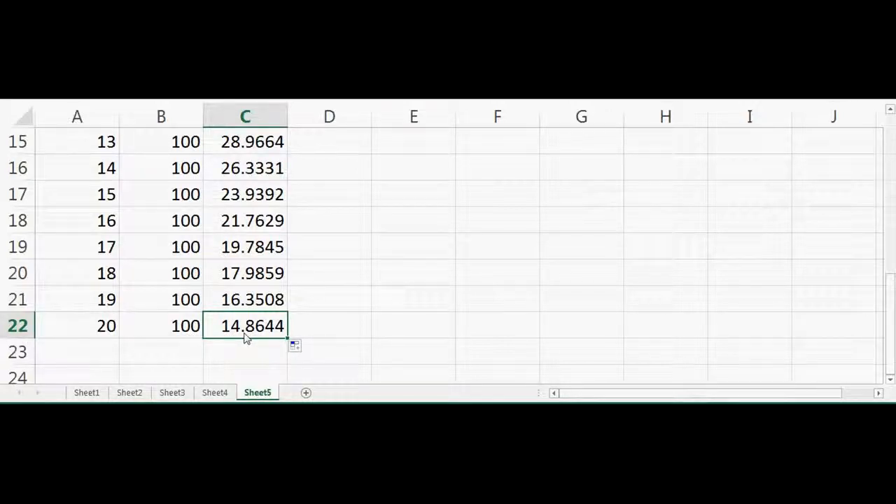
key(Up)
key(Up)
key(Up)
key(Up)
key(Up)
key(Up)
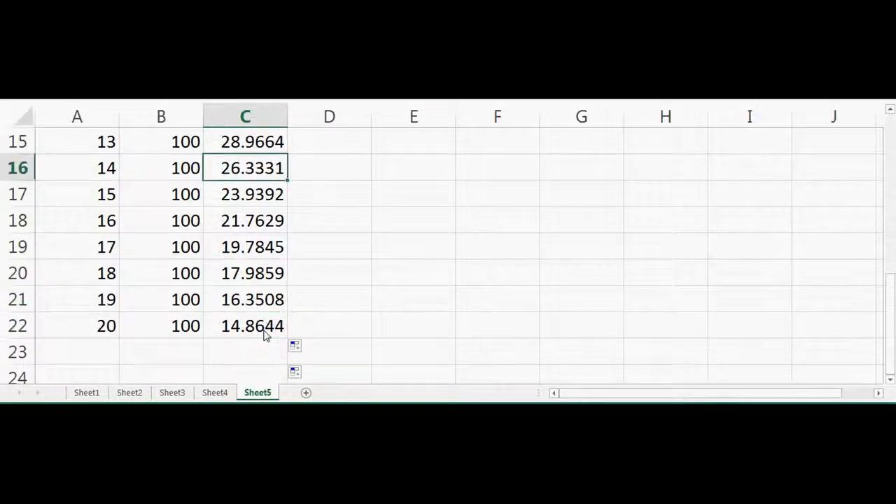
key(Up)
key(Up)
key(Up)
key(Up)
key(Up)
key(Up)
key(Up)
key(Up)
key(Up)
key(Up)
key(Up)
key(Up)
key(Up)
key(Up)
key(Up)
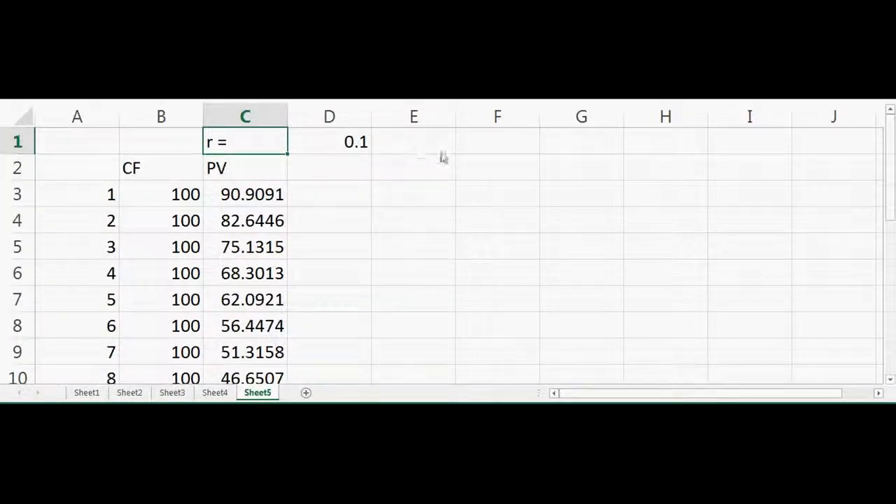
Label F1 as "NPV =".
click(497, 143)
text(NPV)
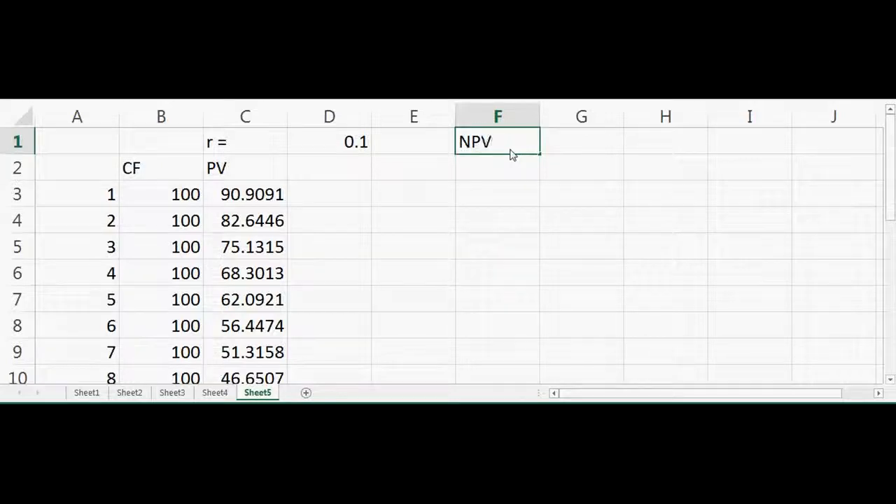
key(Tab)
double_click(511, 154)
text(=)
Calculate the net present value in G1 with a SUM formula over the present values in C3:C22.
click(570, 148)
text(sum()
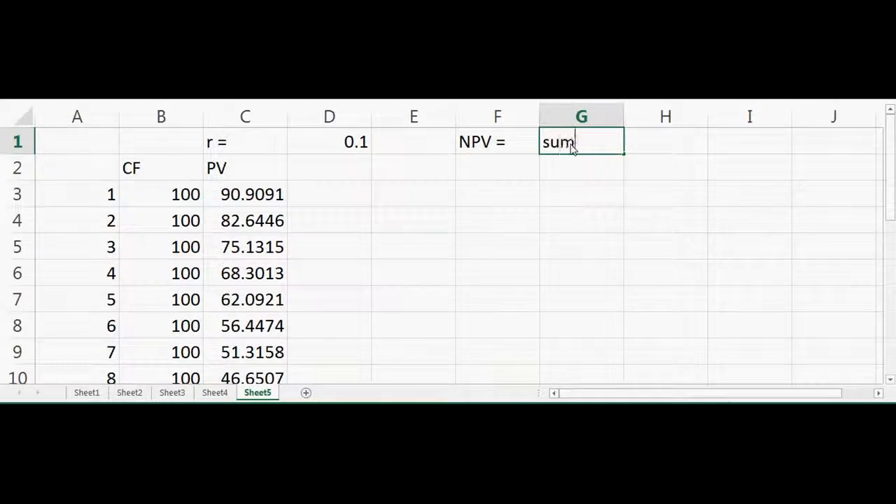
drag(264, 203, 247, 331)
key(Return)
key(Up)
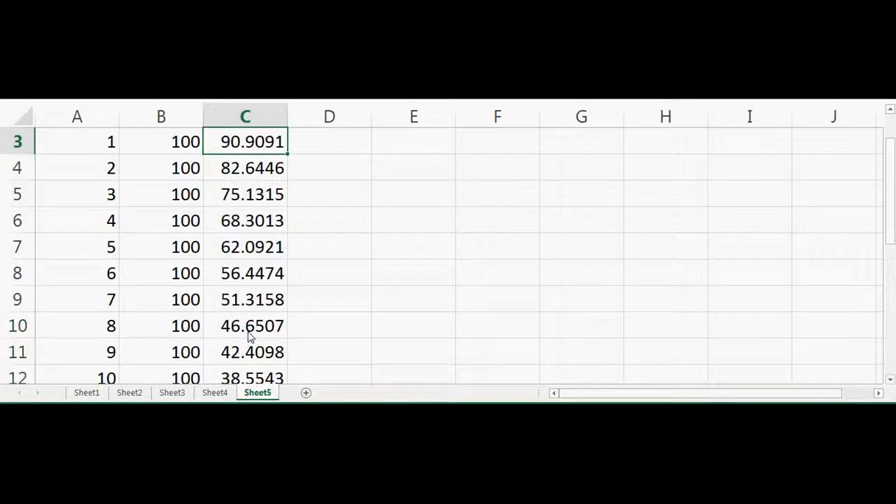
key(Up)
key(Up)
click(545, 149)
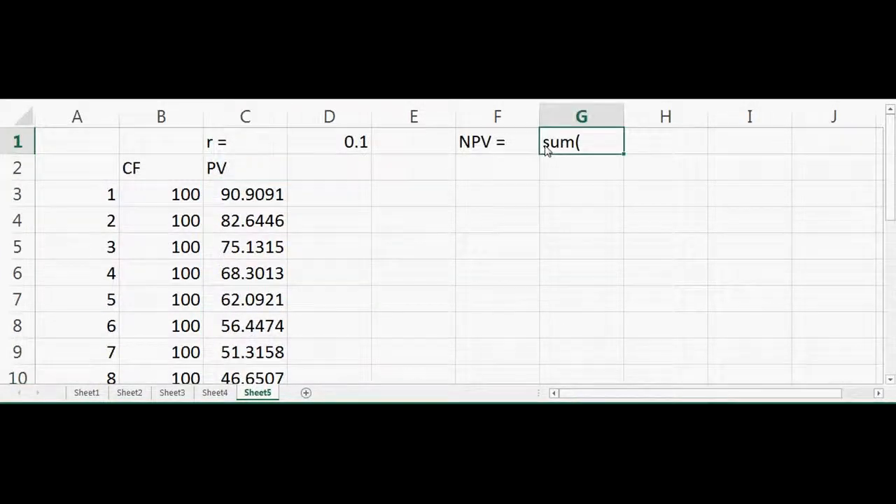
text(sum()
key(Home)
text(=)
click(614, 136)
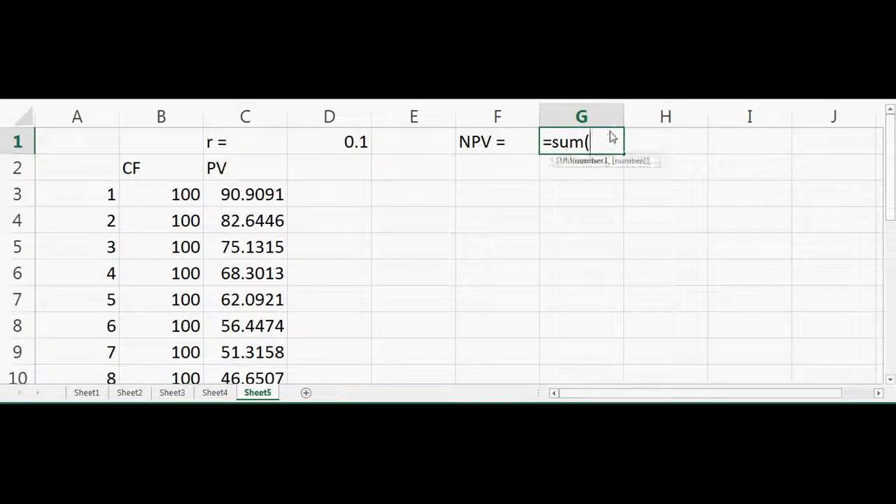
click(253, 201)
drag(254, 202, 246, 335)
key(Return)
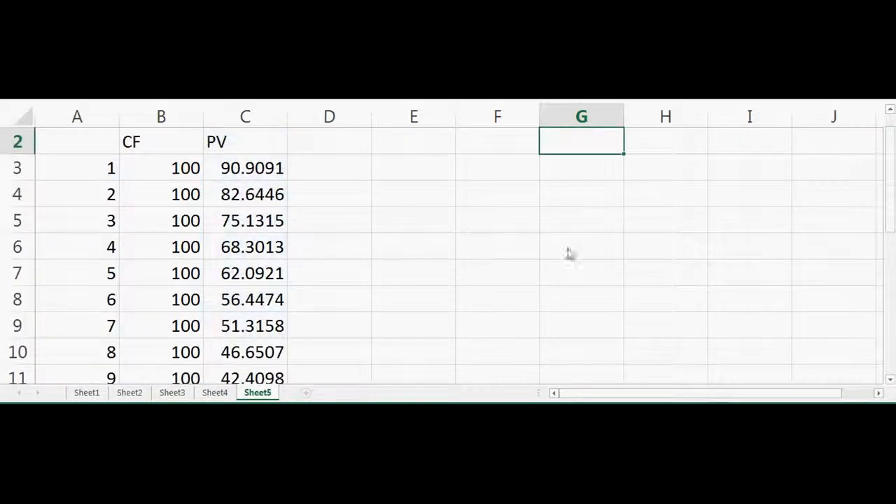
key(Up)
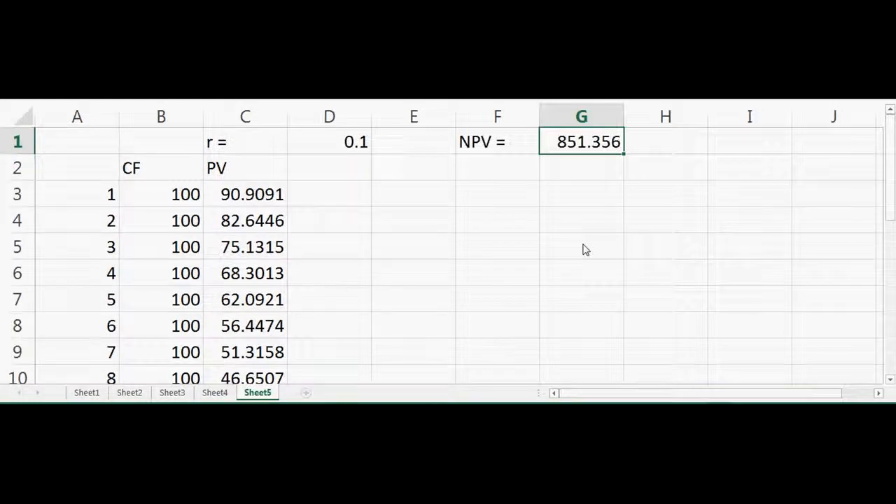
click(553, 179)
Try a discount rate of 0 in D1 to see its effect on the net present value.
click(327, 150)
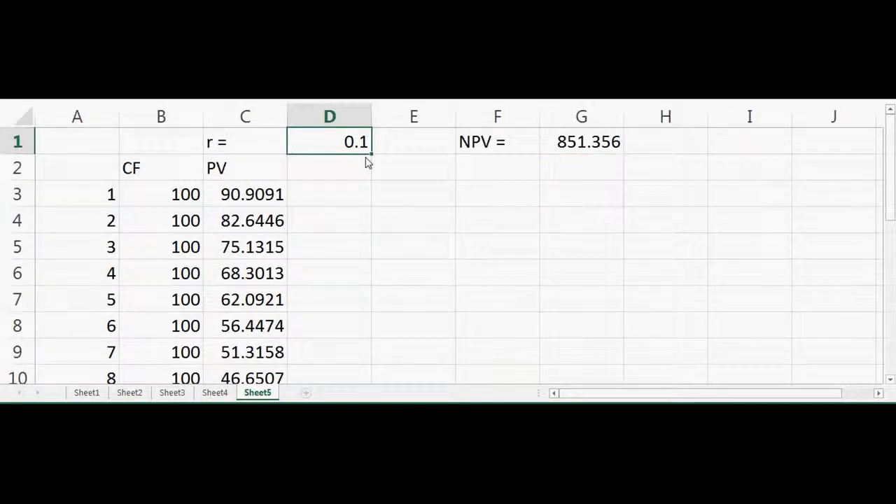
text(0)
key(ctrl+Return)
click(367, 163)
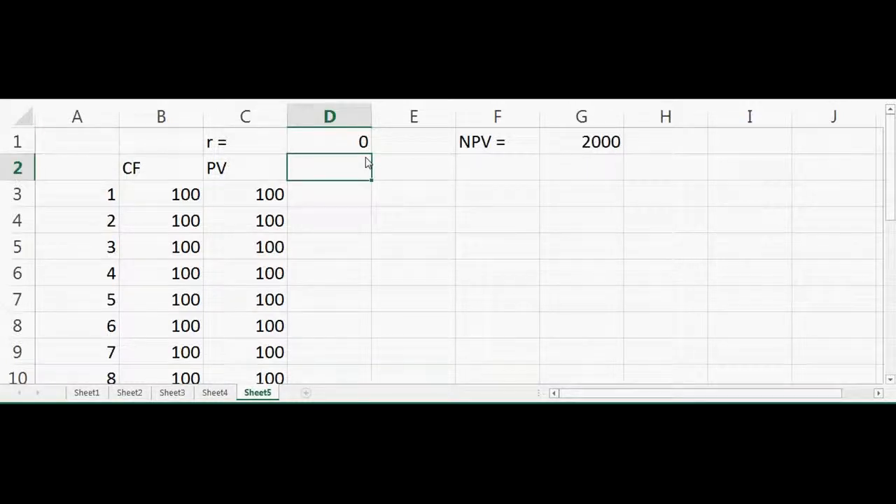
click(582, 154)
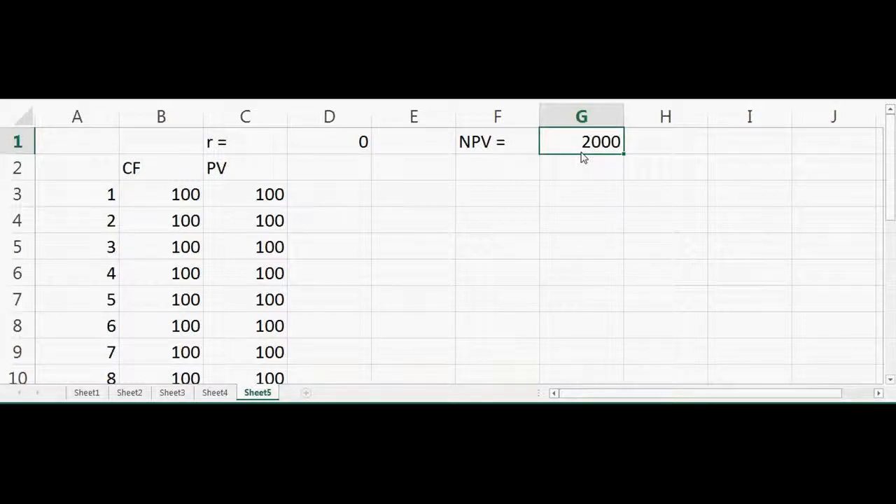
Set the discount rate in D1 to 0.1.
click(363, 145)
key(Delete)
text(.)
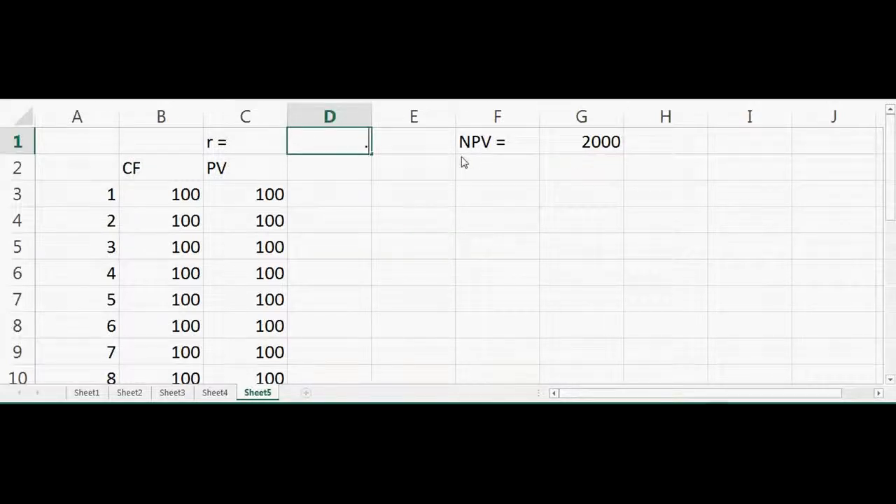
text(01)
key(BackSpace)
key(BackSpace)
text(1)
key(Return)
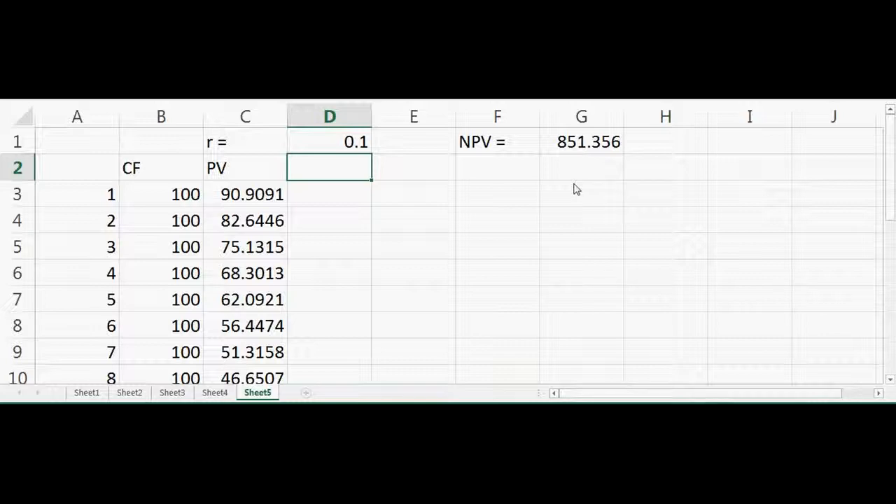
click(344, 145)
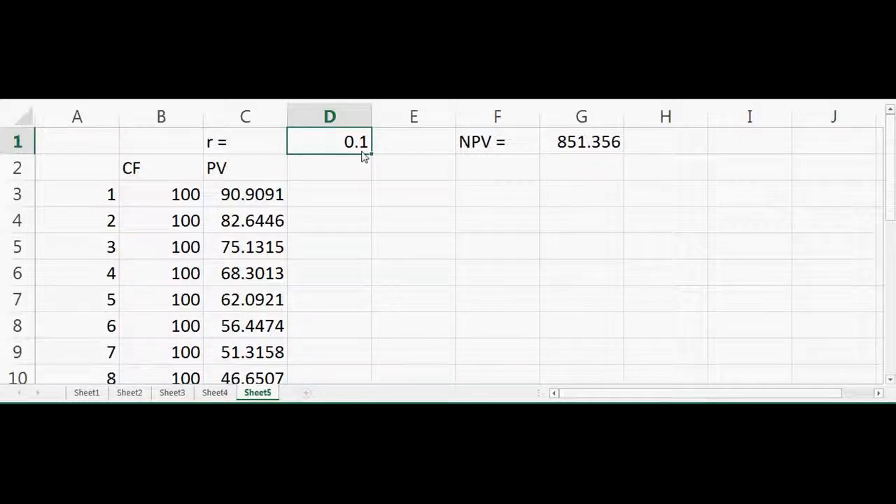
Label F2 as "Money Borrowed =".
click(571, 148)
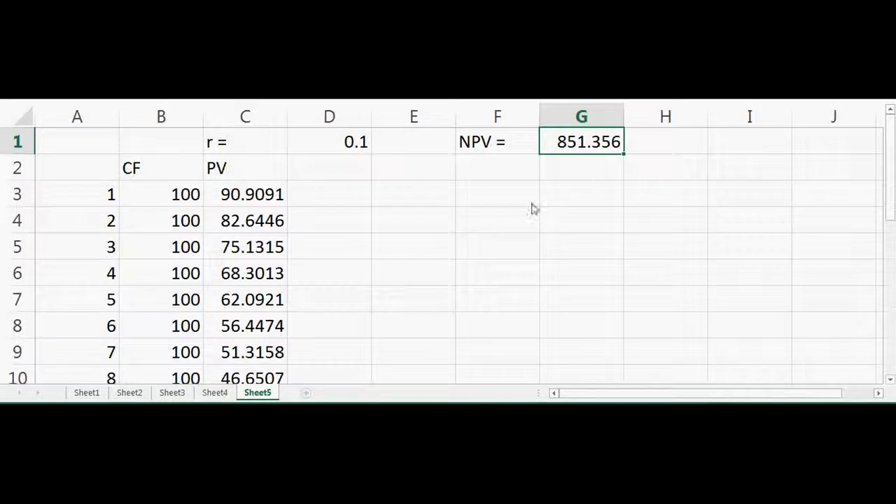
click(491, 174)
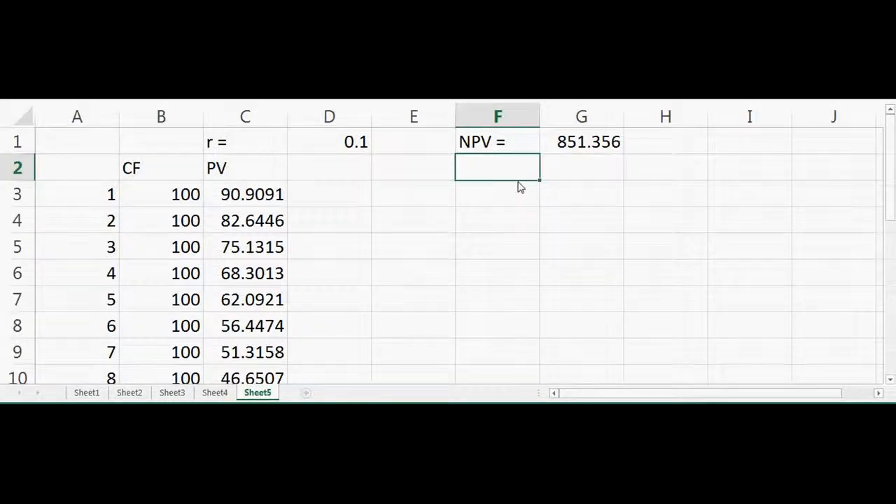
text(Money Borrow)
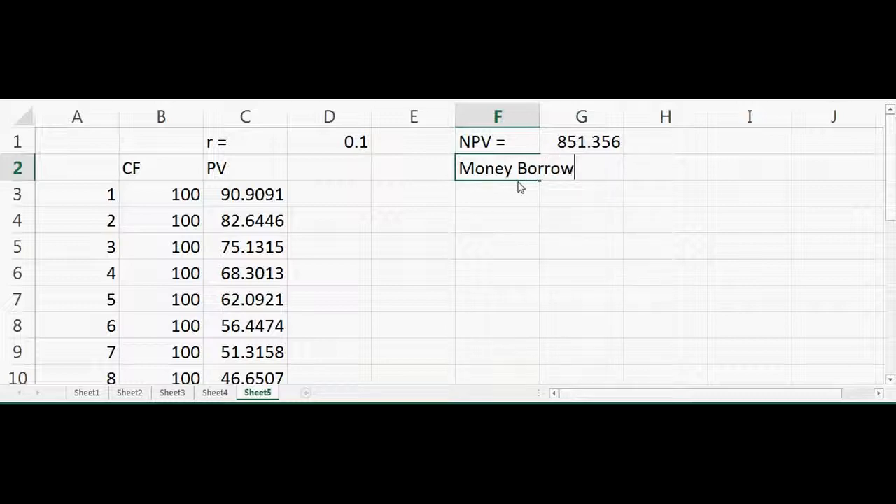
text(ed)
key(Right)
key(Right)
key(Right)
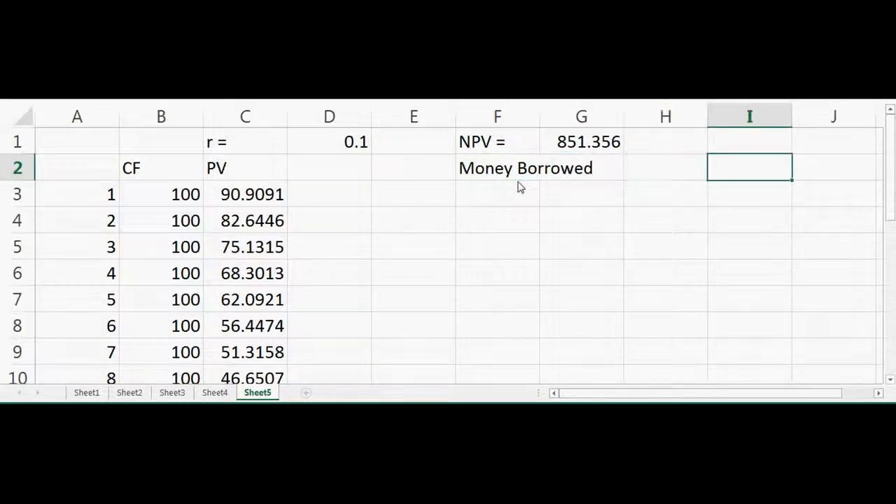
click(468, 175)
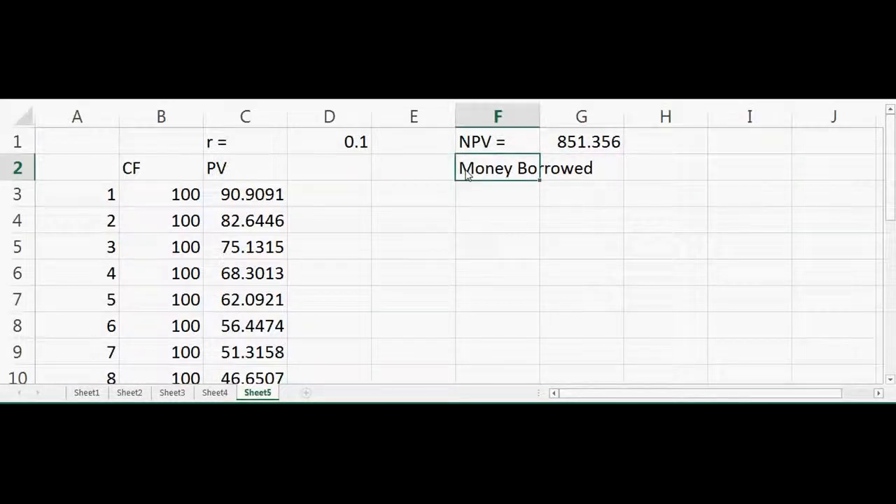
key(F2)
text(=)
Enter 1000 in H2 as the amount of money borrowed.
click(683, 165)
text(1)
key(BackSpace)
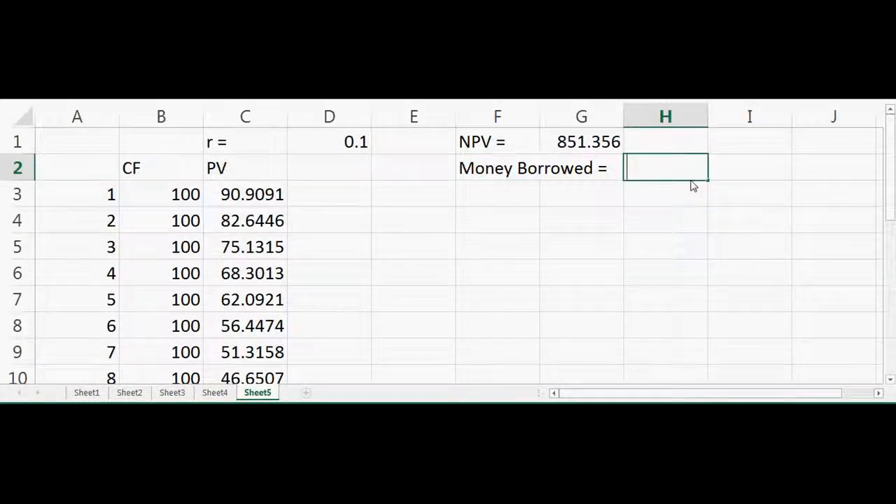
text(1000)
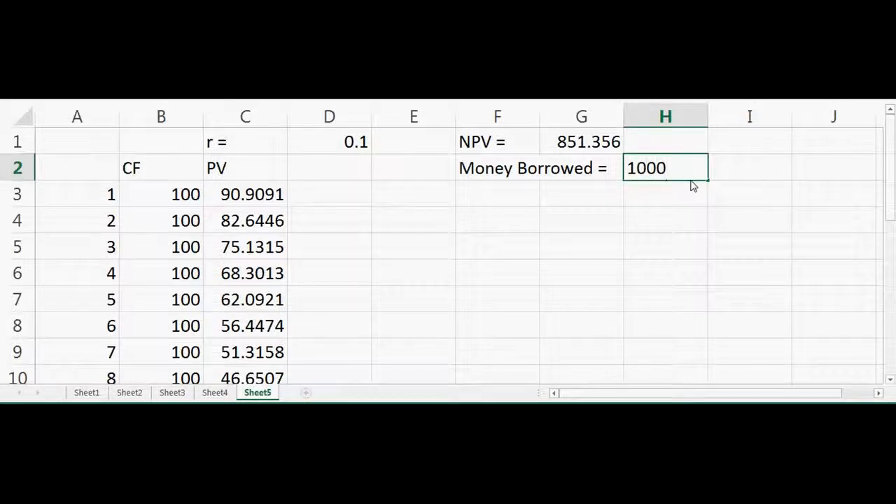
key(Return)
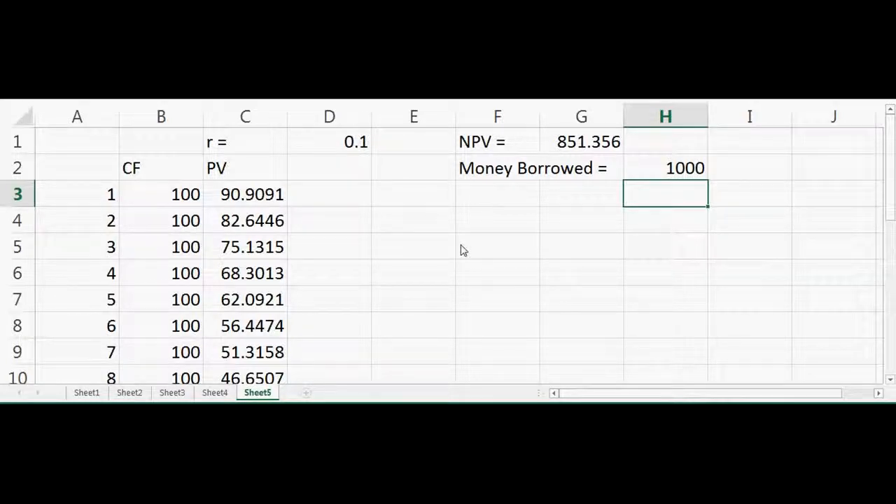
Set up a Goal Seek with the NPV cell G1 as the set cell and 1000 as the target value.
click(534, 287)
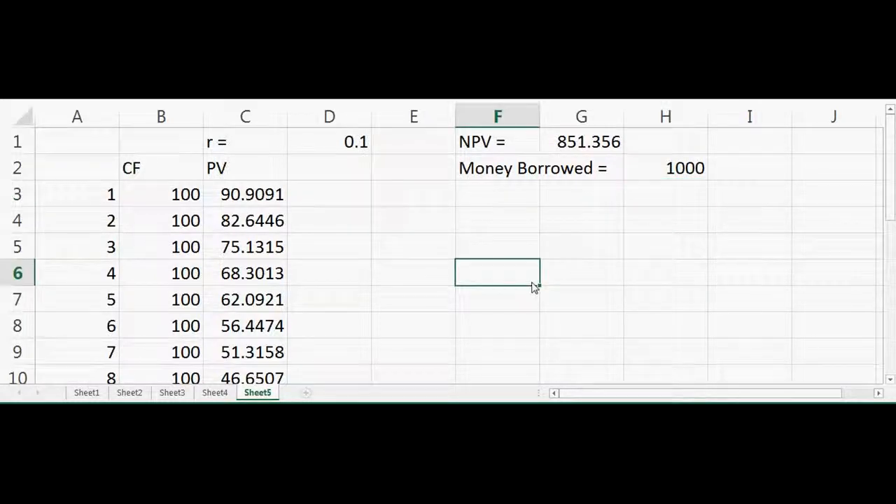
click(634, 226)
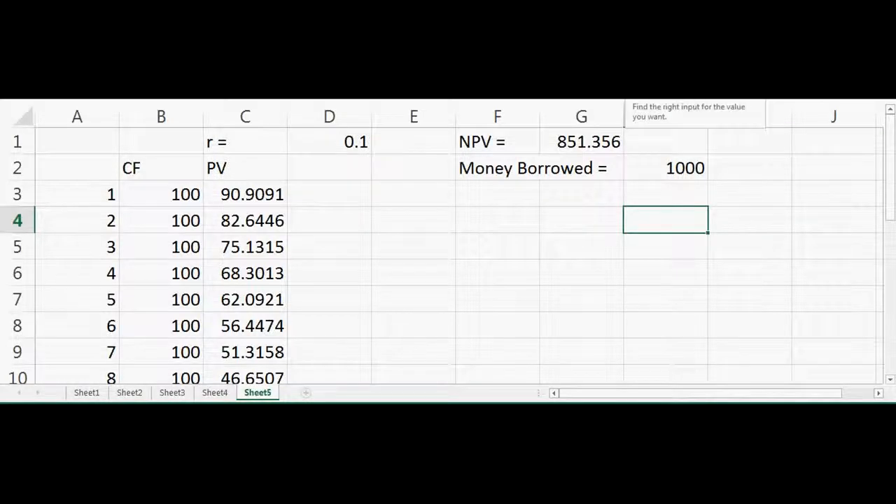
click(625, 74)
drag(520, 175, 490, 226)
click(523, 247)
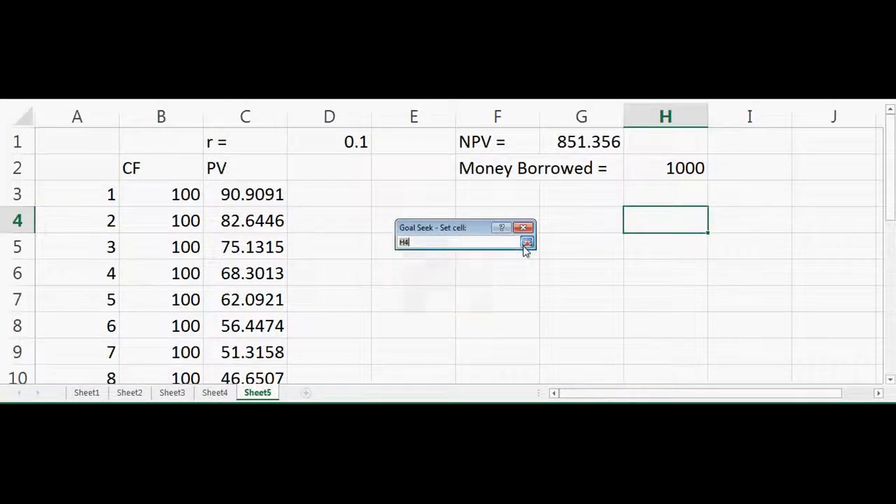
click(593, 149)
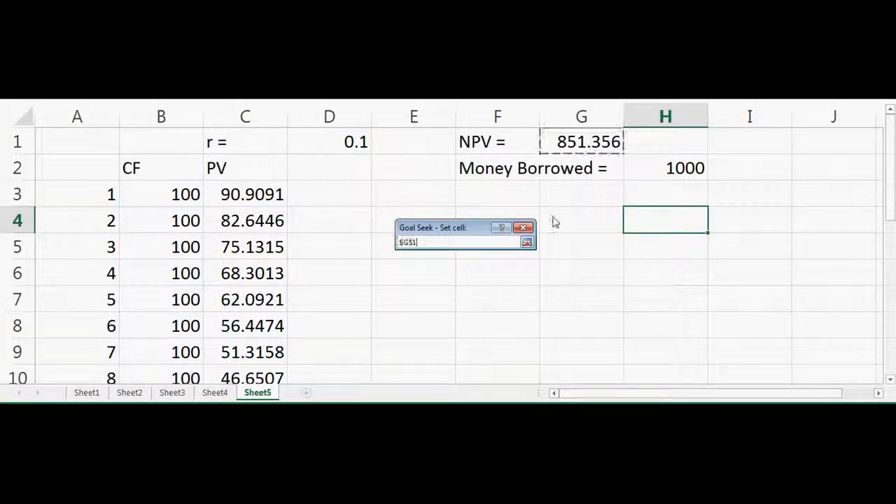
click(527, 242)
click(512, 264)
text(1000)
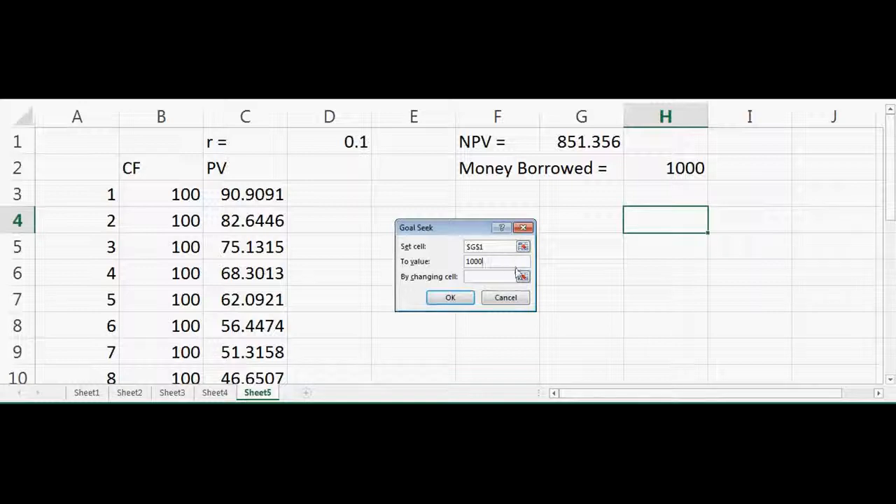
Choose the first cash flow in B3 as the changing cell, run the Goal Seek and accept its solution.
click(523, 277)
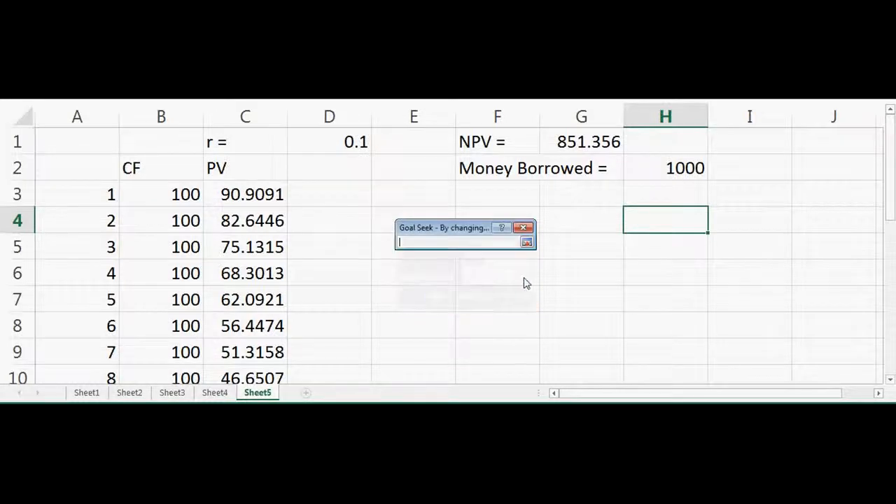
click(169, 203)
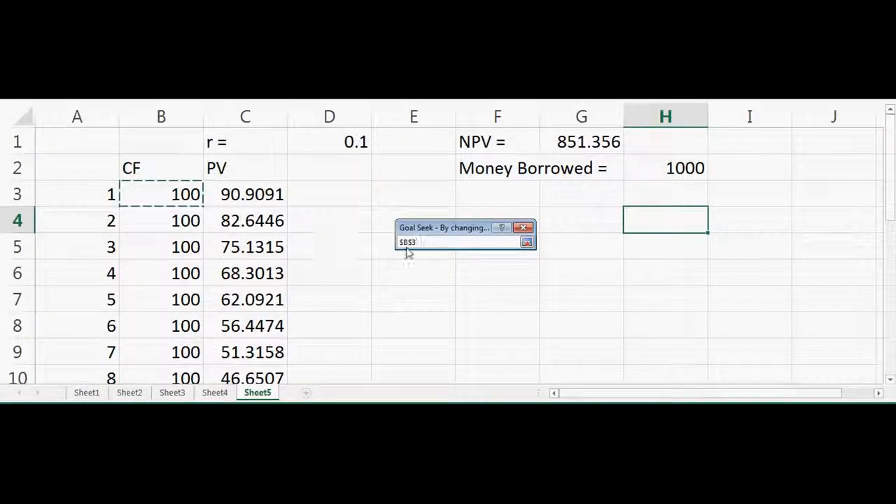
click(527, 242)
click(451, 298)
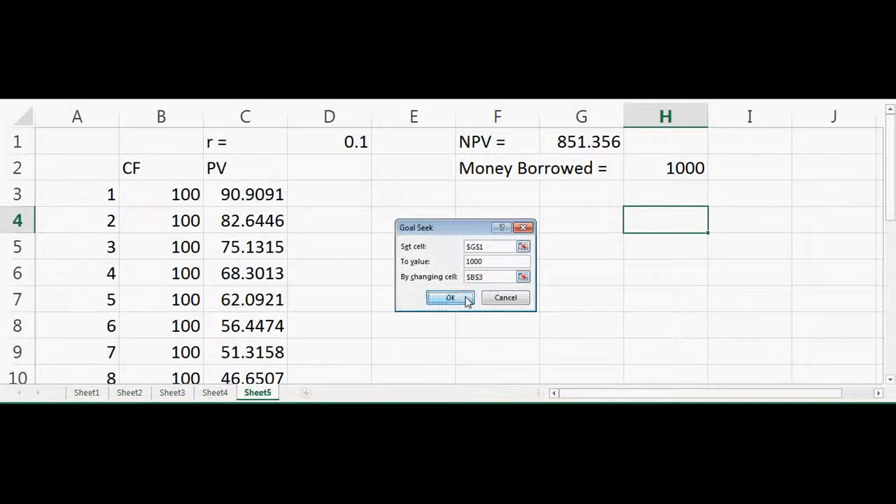
click(452, 298)
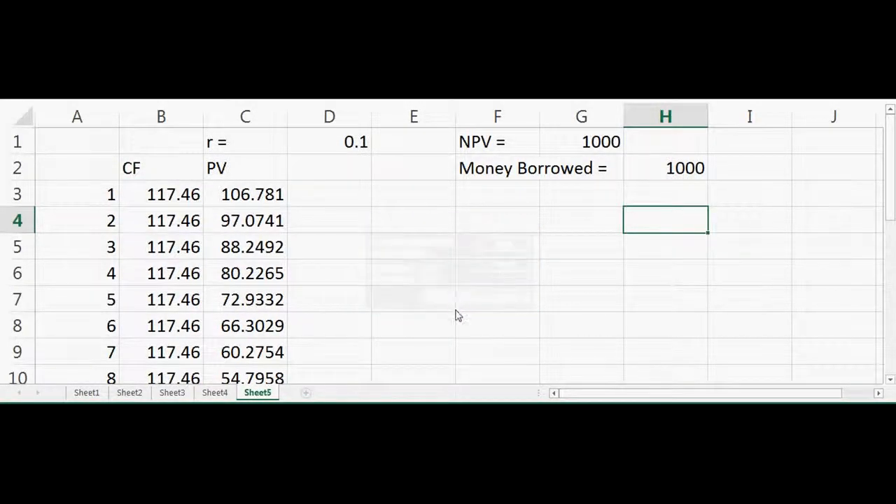
click(461, 319)
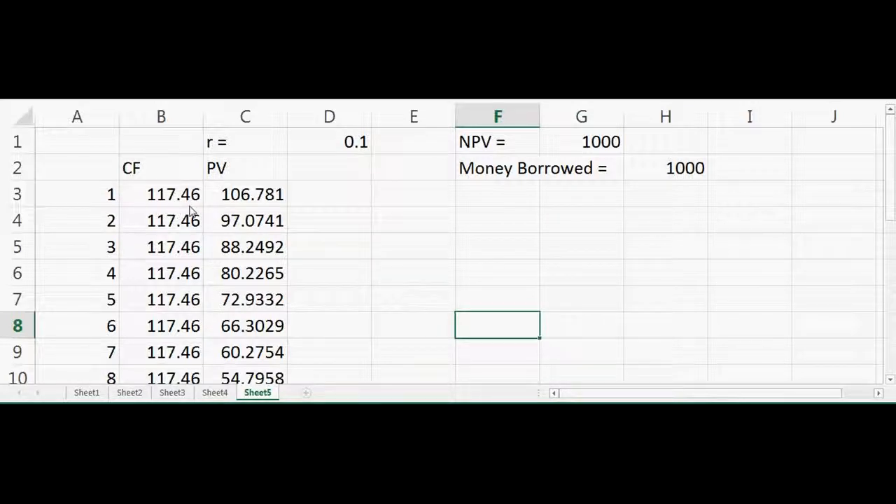
click(413, 255)
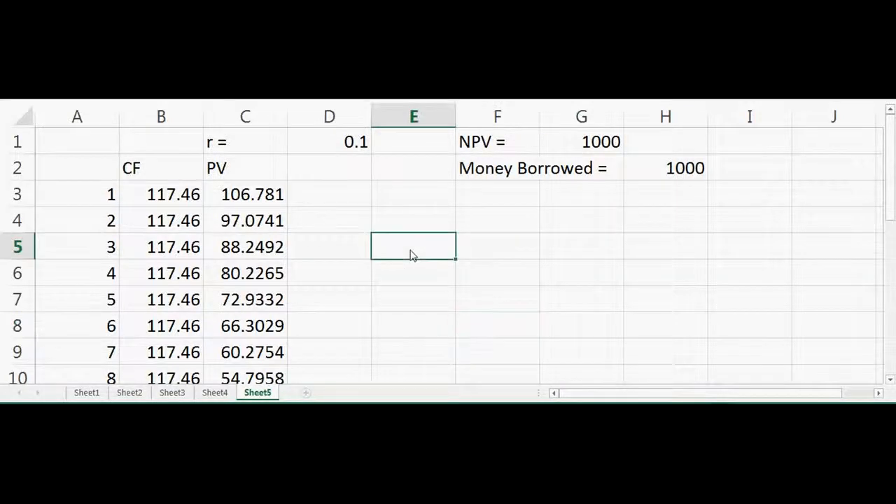
click(193, 205)
click(398, 244)
Insert a blank row above the CF and PV header row.
drag(494, 174, 665, 182)
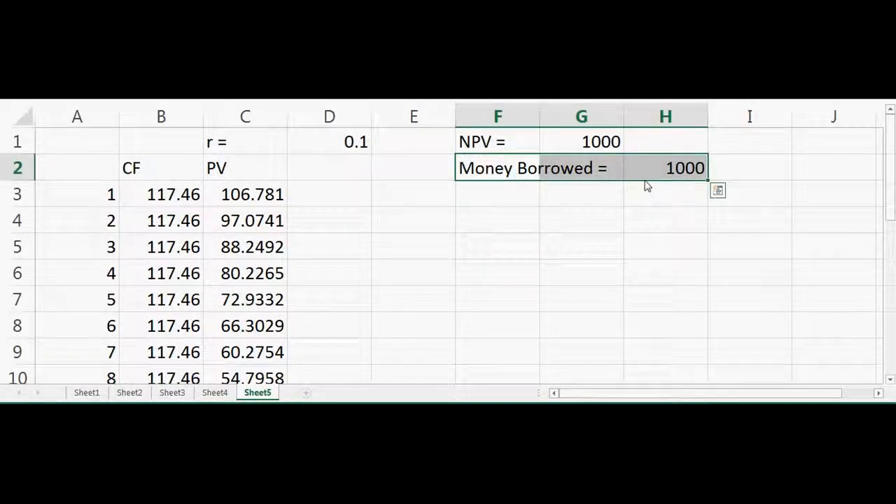
click(18, 175)
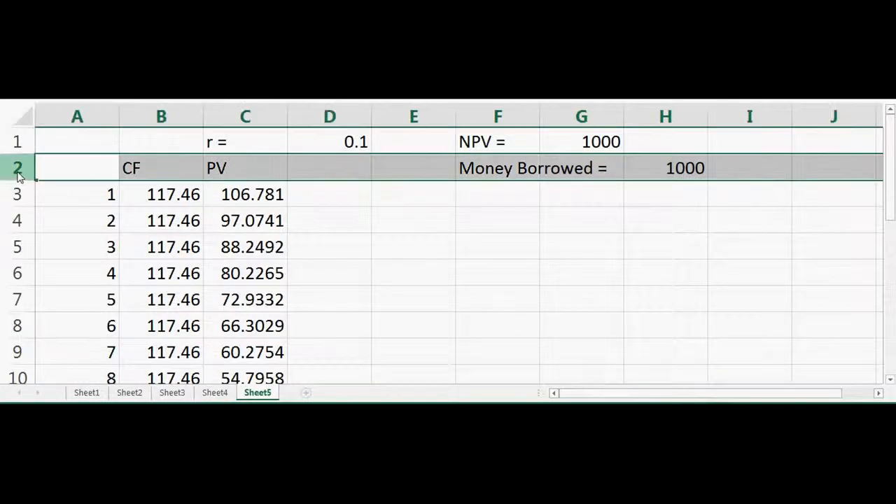
right_click(18, 175)
click(82, 268)
click(406, 246)
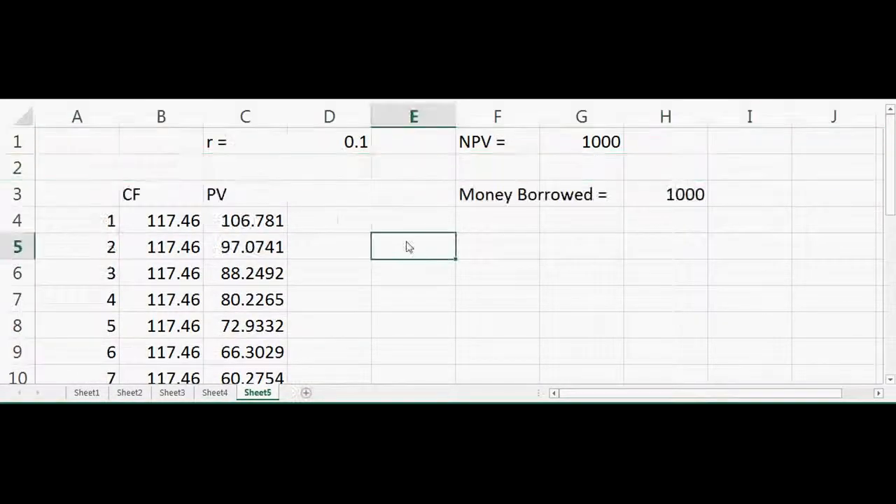
Move the "Money Borrowed =" label and its amount from F3:H3 up to F2:H2.
drag(504, 194, 690, 194)
drag(620, 182, 623, 173)
click(604, 232)
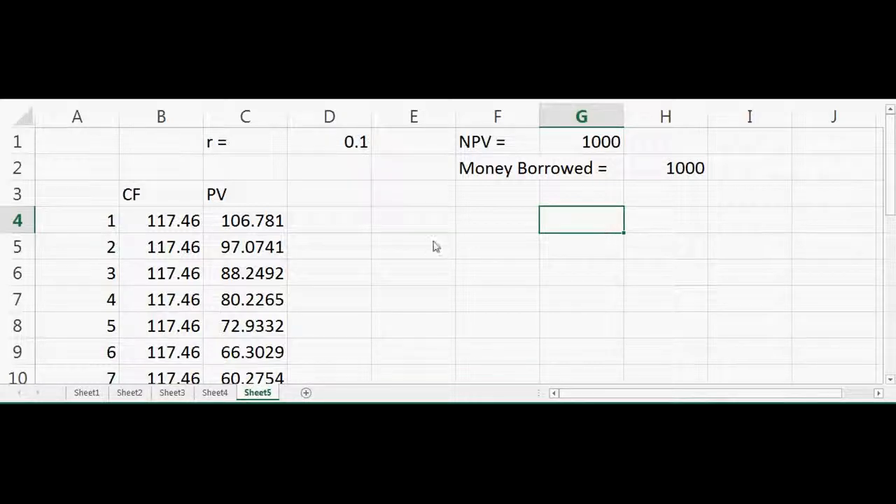
Add the column header "interest" in D3, beside the PV header.
click(352, 229)
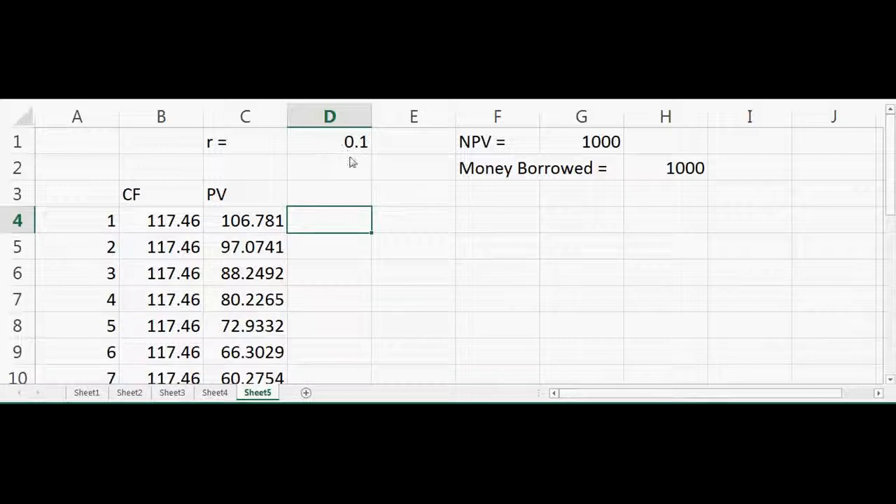
click(339, 191)
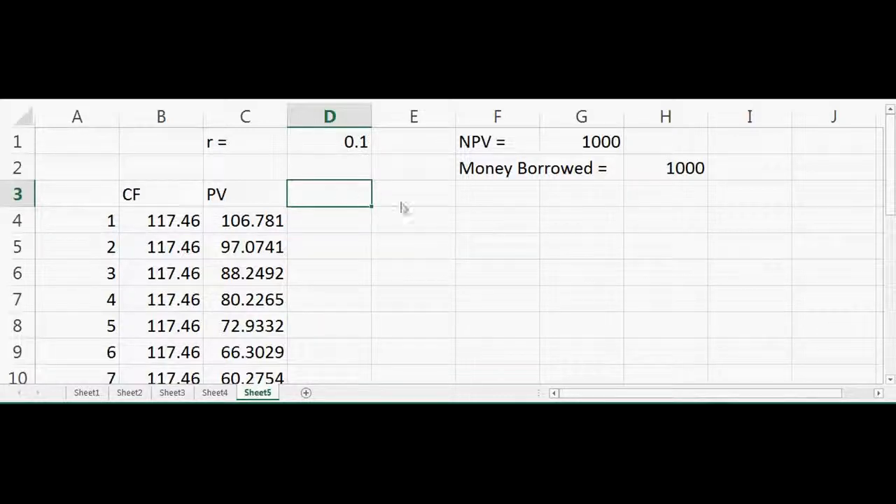
text(interest)
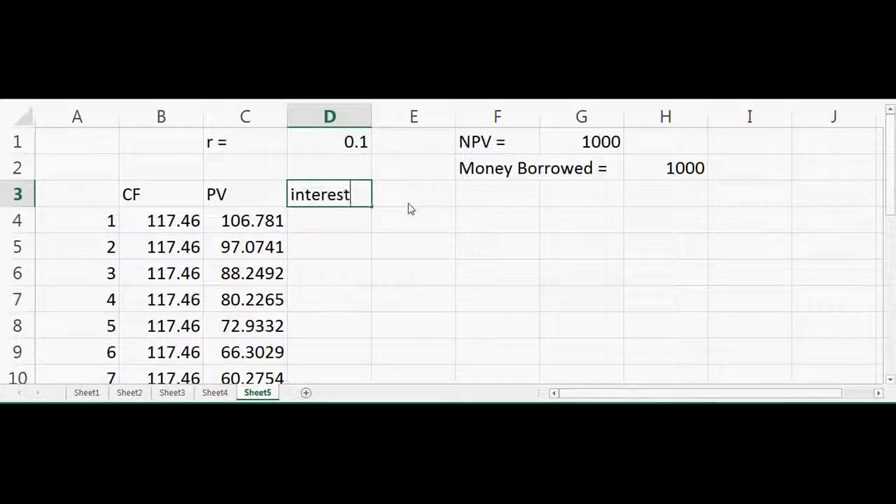
key(Return)
Calculate the first period's interest in D4 with the formula =H2*D1.
text(=)
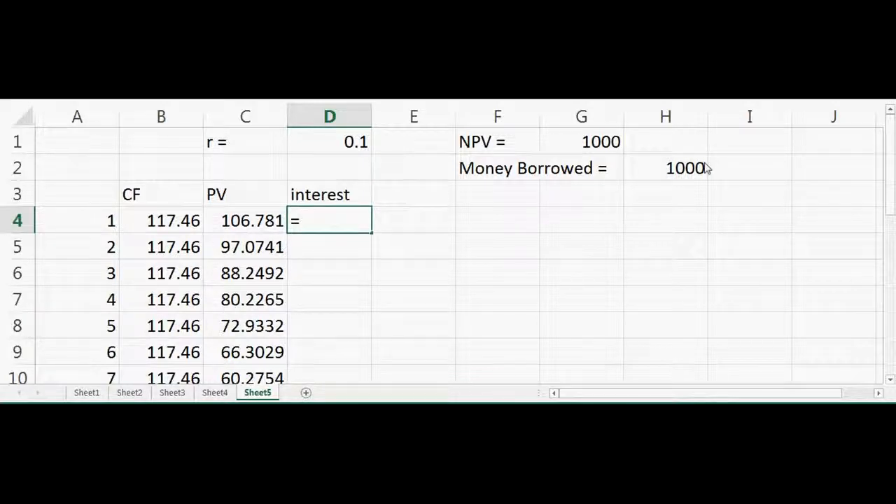
click(684, 169)
text(*)
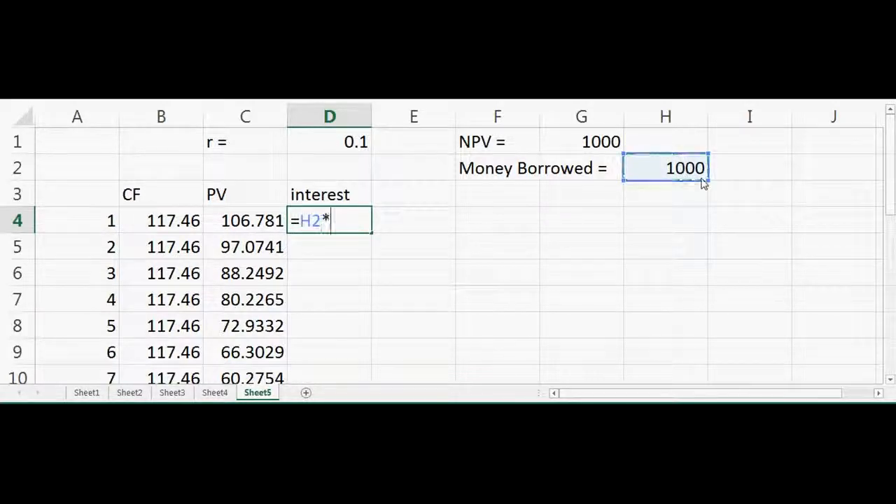
click(323, 150)
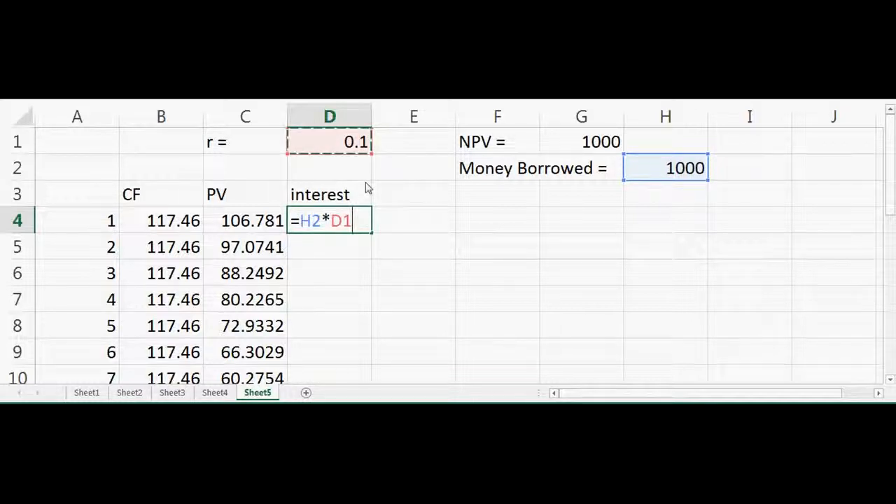
key(Return)
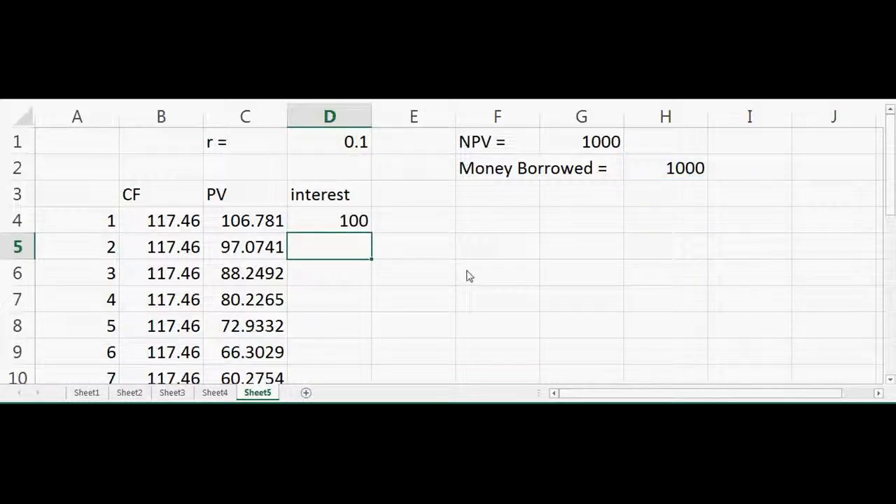
Add the column header "Principle paid" in E3, beside the interest header.
click(152, 223)
click(431, 203)
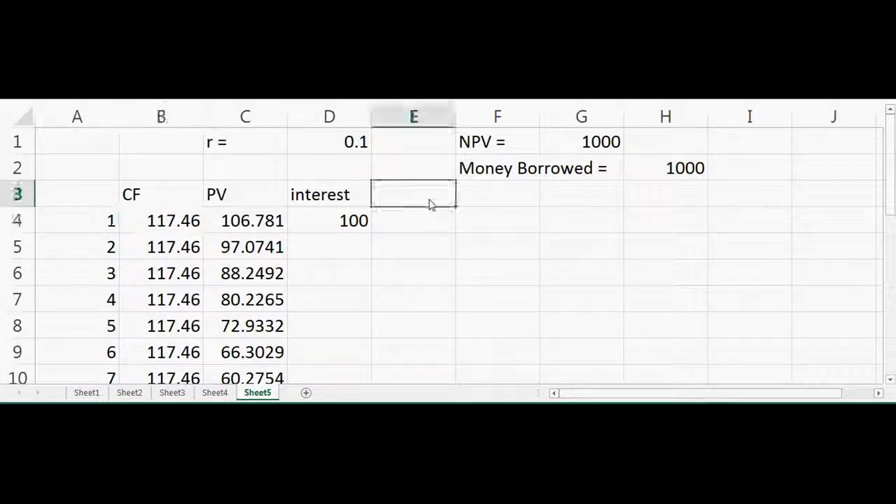
text(Prin)
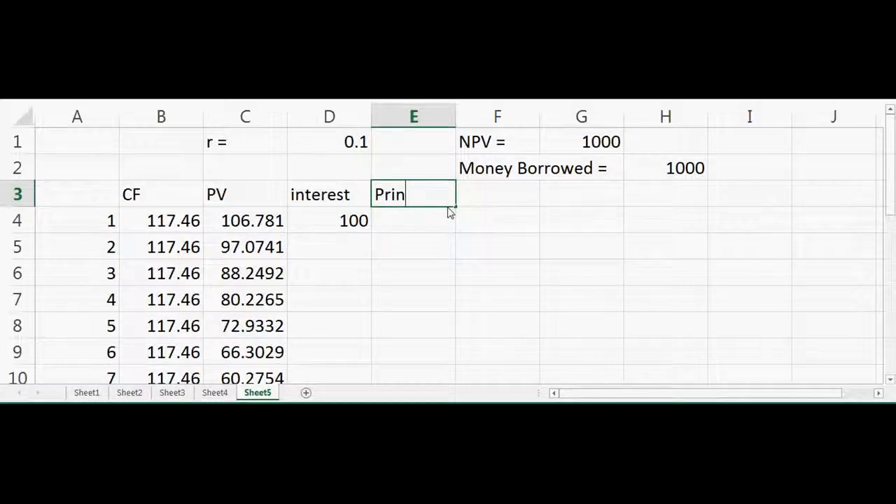
key(BackSpace)
text(c)
key(BackSpace)
text(nciple paid)
key(Return)
Calculate the first period's principal paid in E4 by subtracting the interest in D4 from the cash flow in B4.
text(=)
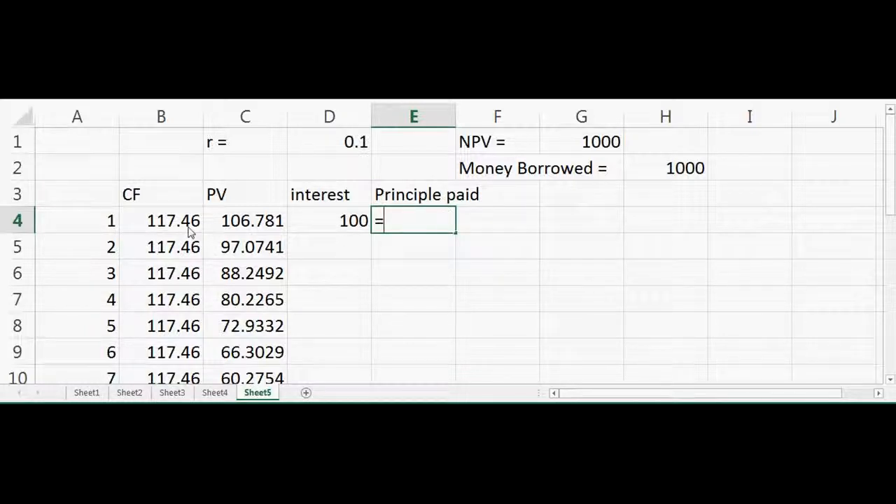
click(177, 227)
text(-)
click(346, 223)
key(Return)
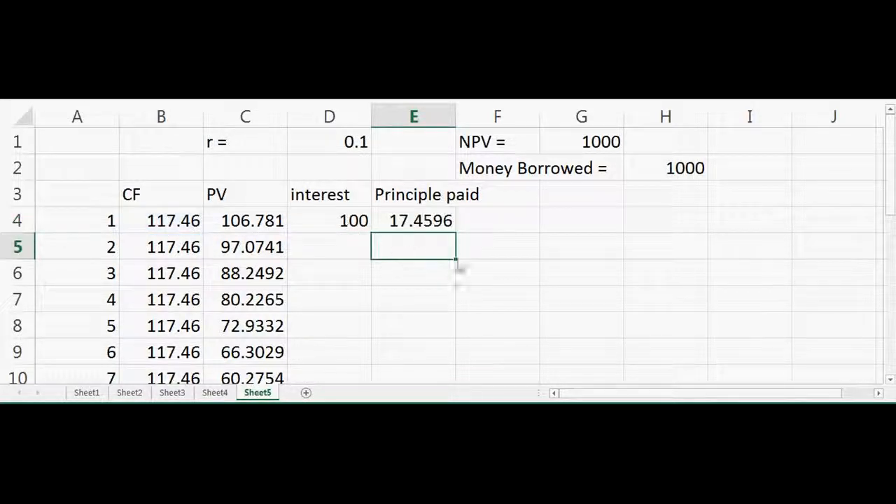
Add the column header "Principle left" in G3.
click(491, 278)
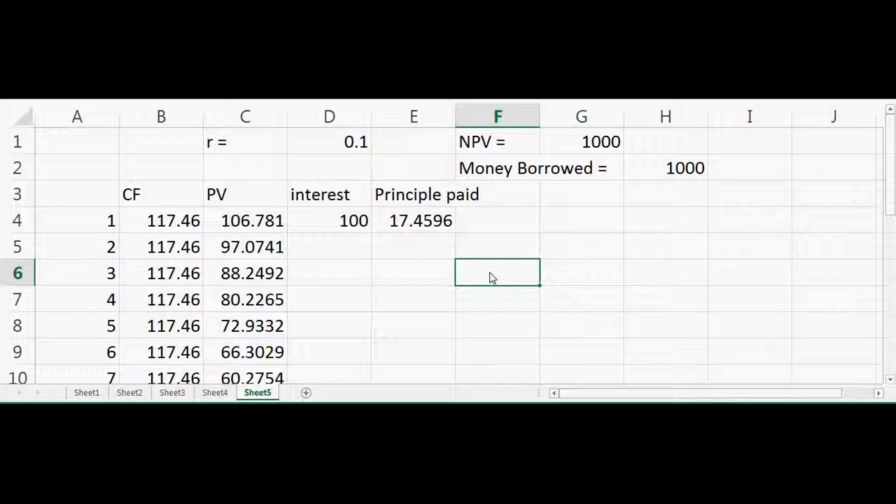
click(337, 248)
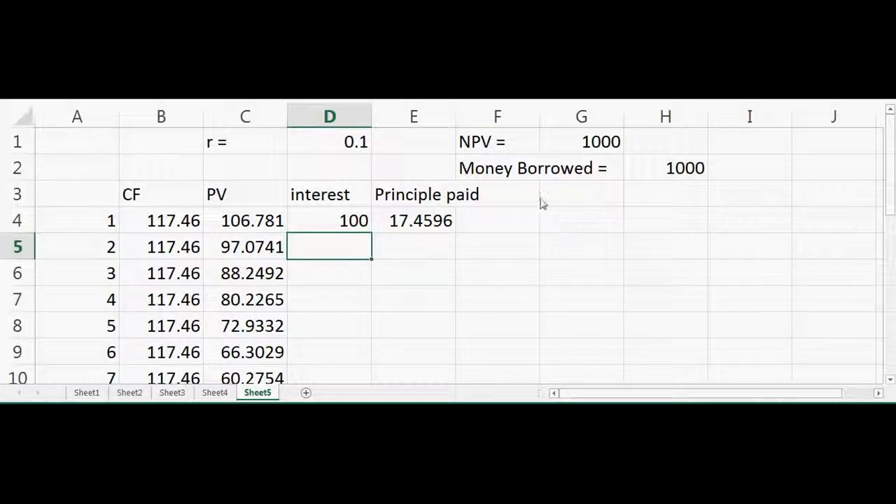
click(574, 196)
text(Princpl)
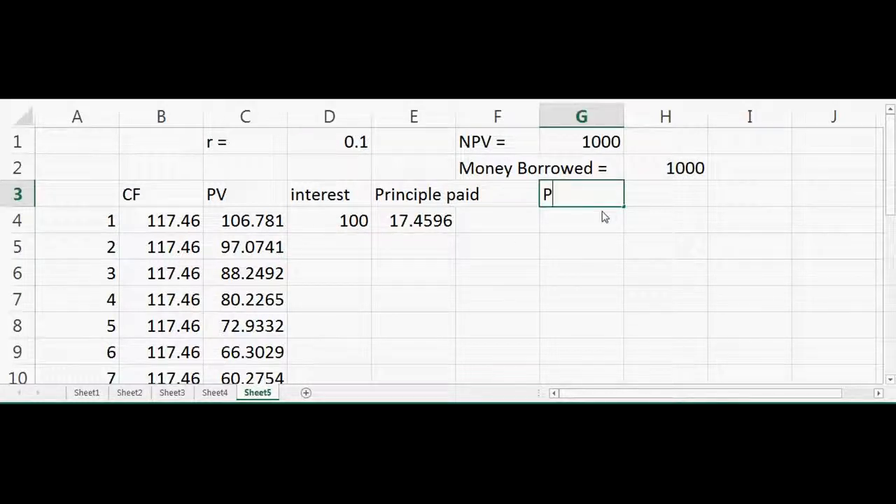
key(BackSpace)
text(iple left)
key(Return)
Calculate the principal left after the first period in G4 with the formula =H2-E4.
text(=)
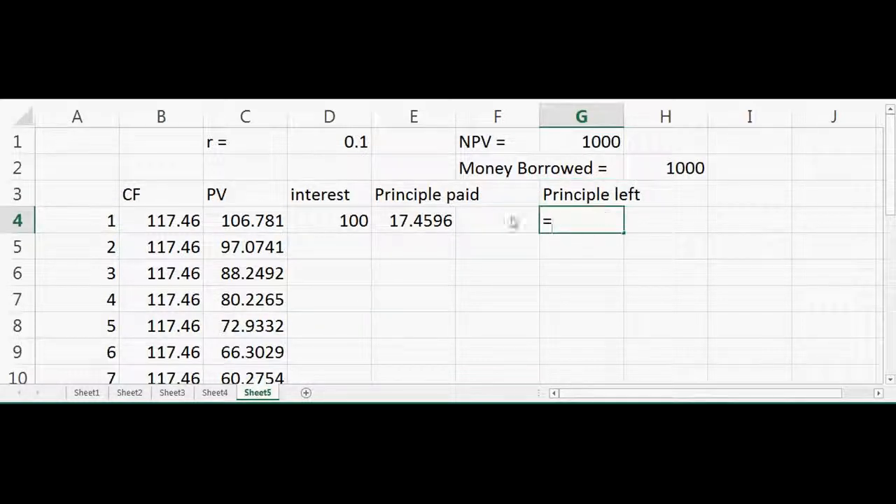
click(690, 172)
text(-)
click(440, 225)
click(589, 227)
text($4)
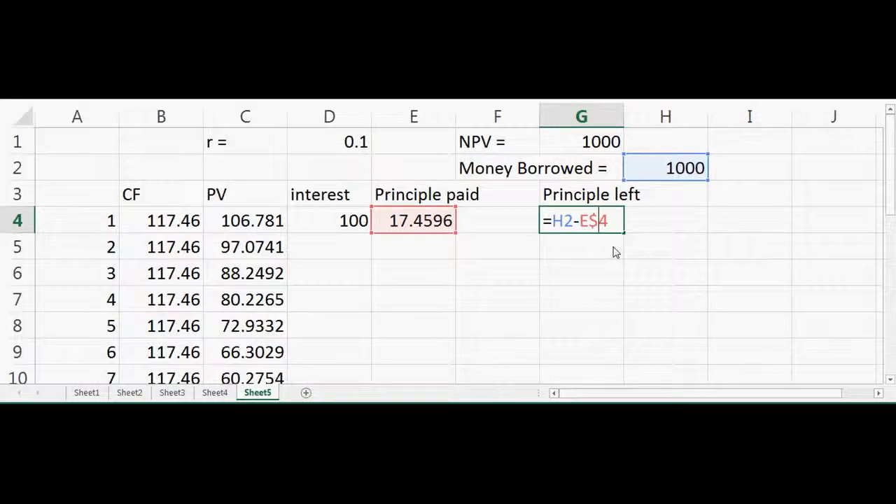
key(BackSpace)
click(566, 222)
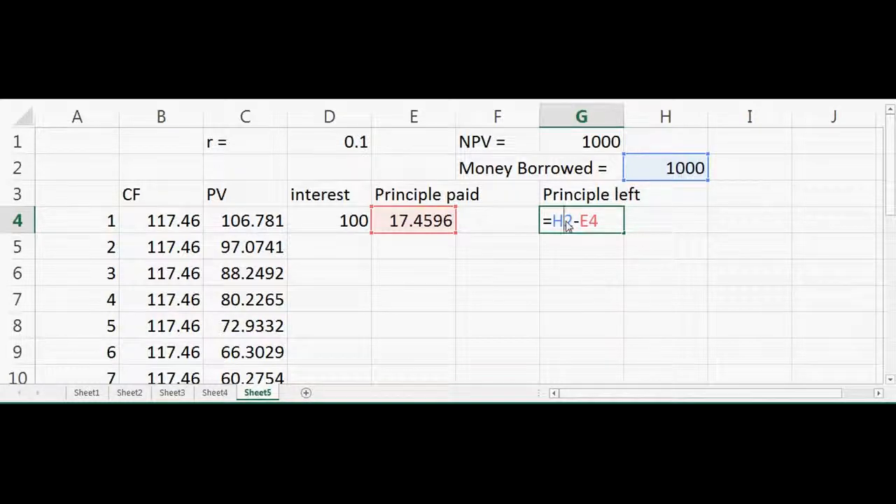
key(Return)
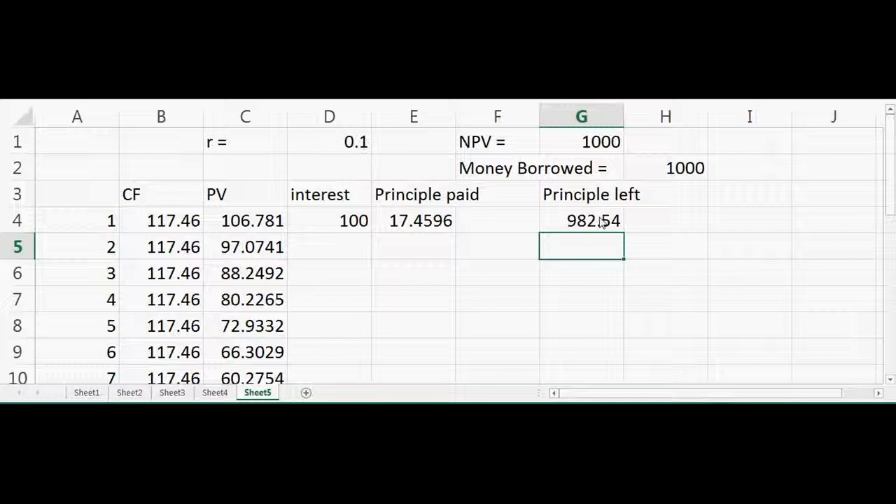
Calculate the second period's interest in D5 with the formula =G4*D$1, keeping the rate's row fixed.
click(353, 247)
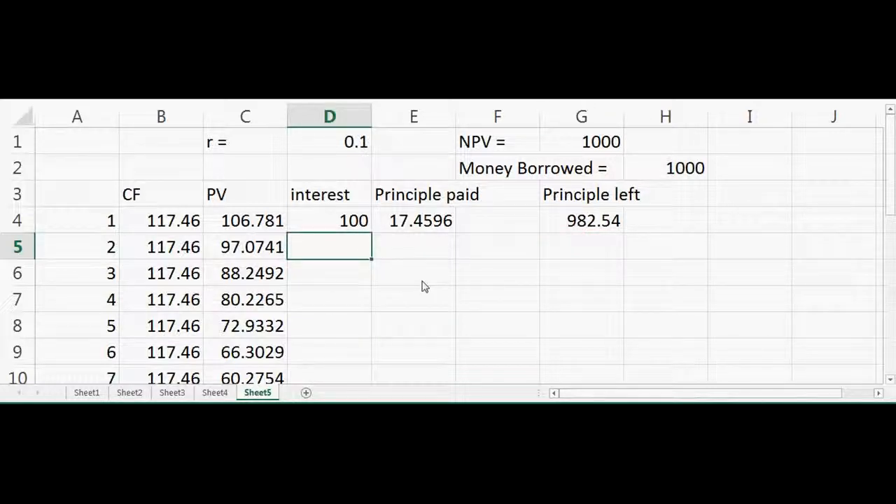
text(=)
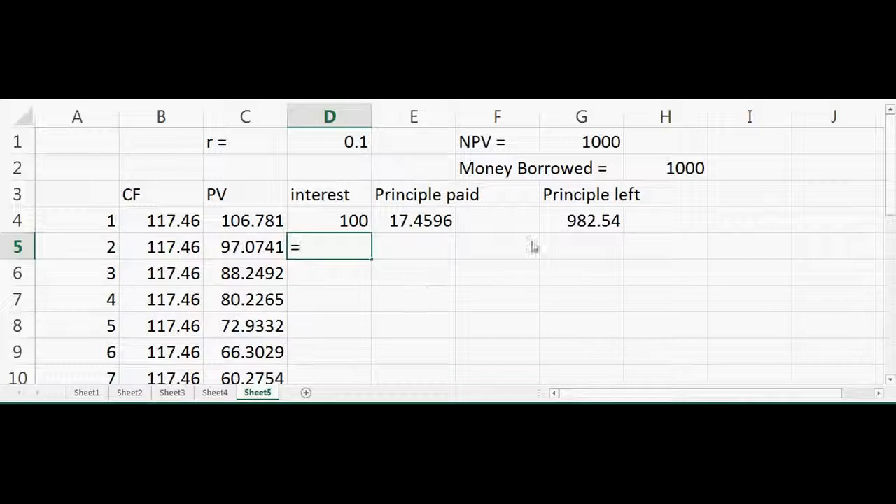
click(602, 223)
text(*)
click(340, 140)
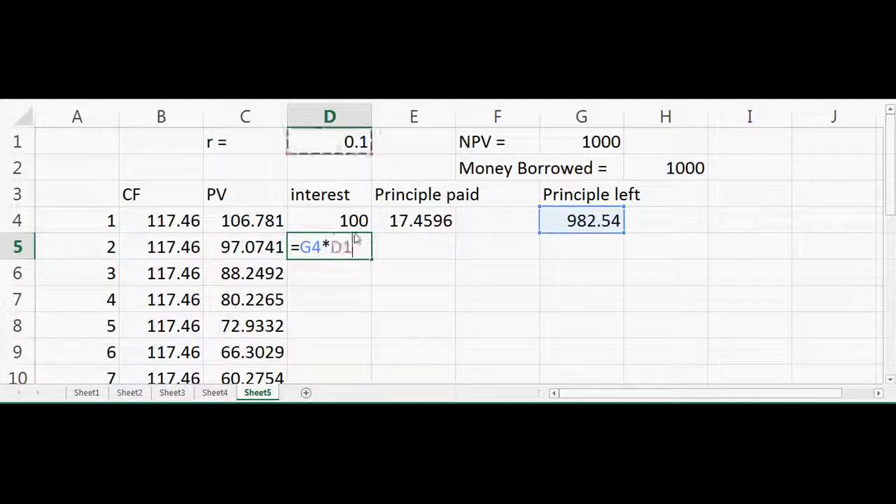
text($)
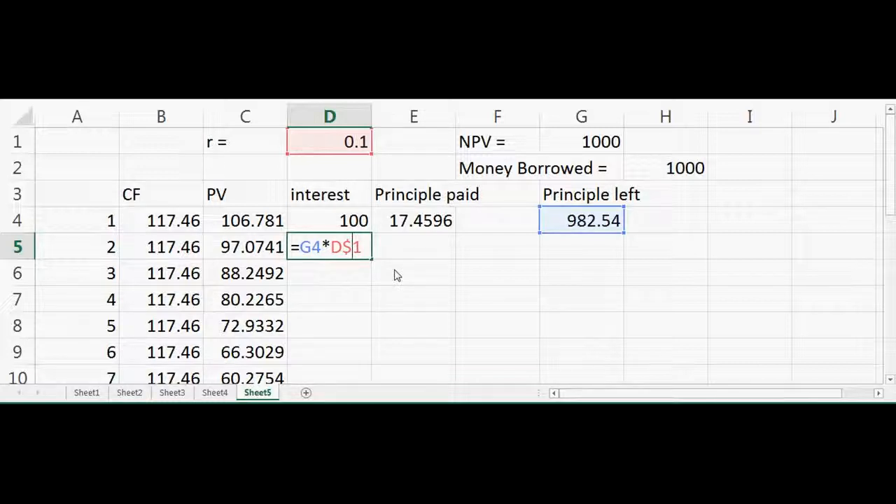
key(Return)
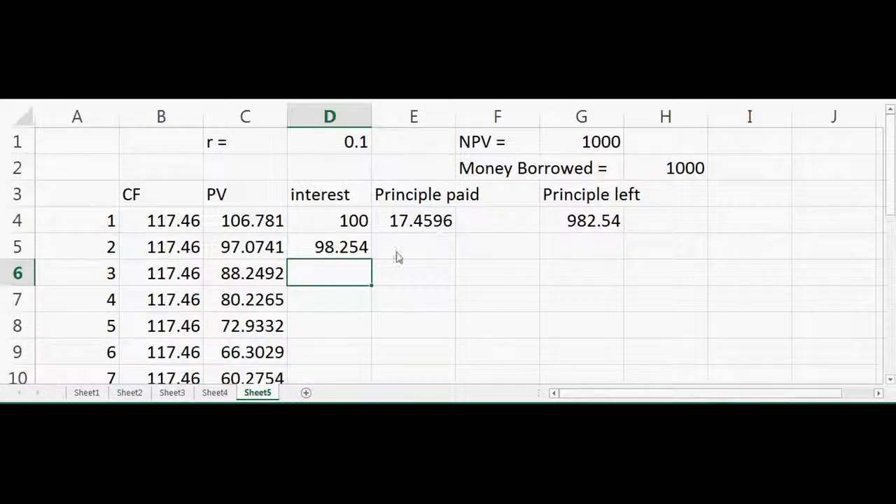
Copy the principal paid formula from E4 into E5 for the second period.
click(452, 231)
drag(454, 233, 452, 259)
click(442, 320)
click(415, 257)
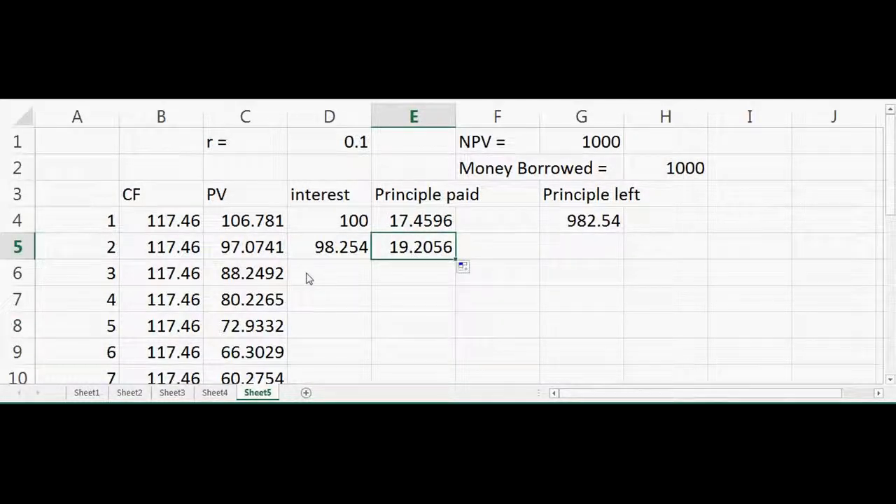
Calculate the principal left after the second period in G5 with the formula =G4-E5.
click(575, 251)
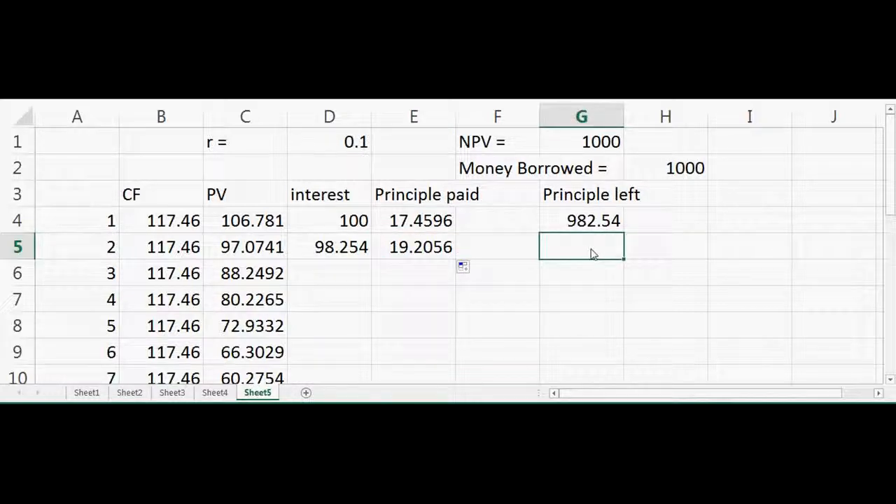
text(=)
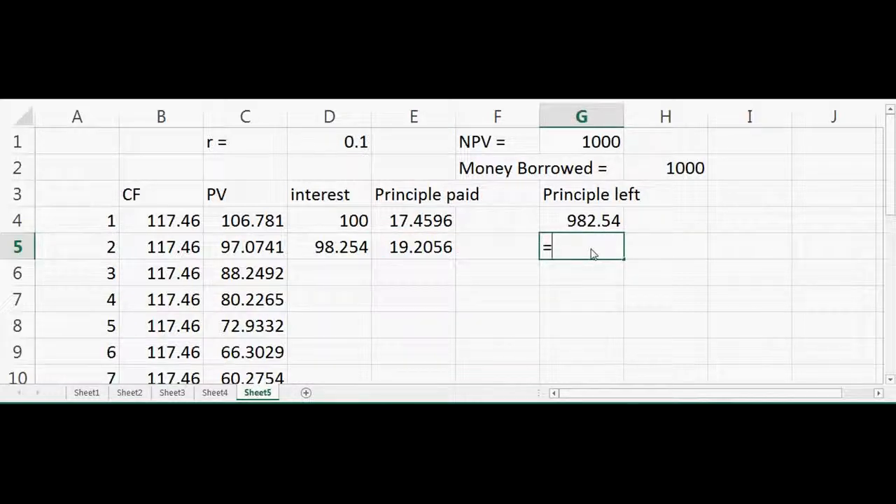
click(575, 222)
text(-)
click(401, 258)
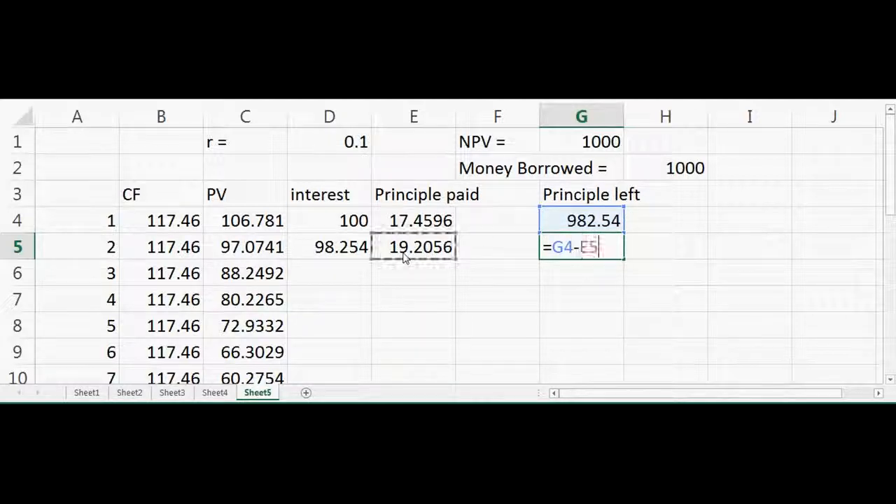
key(Return)
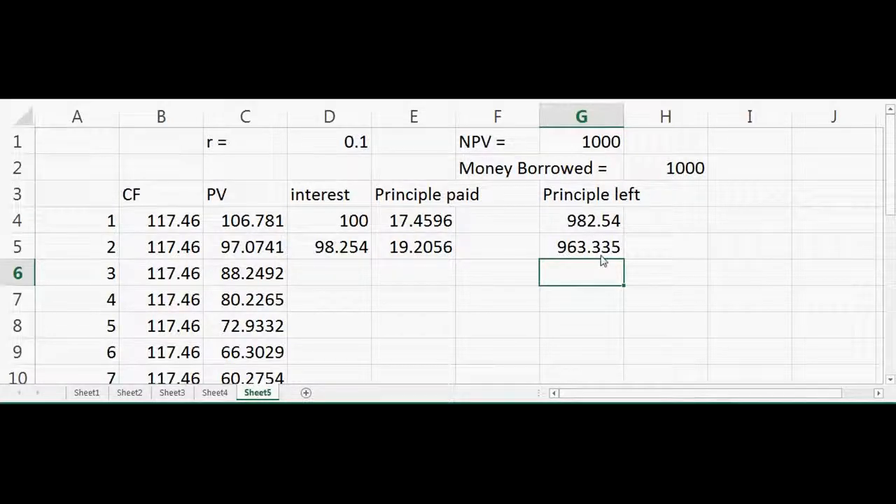
Fill the row 5 interest, principal paid and principal left formulas down to period 20 in row 23.
drag(354, 252, 632, 346)
click(777, 336)
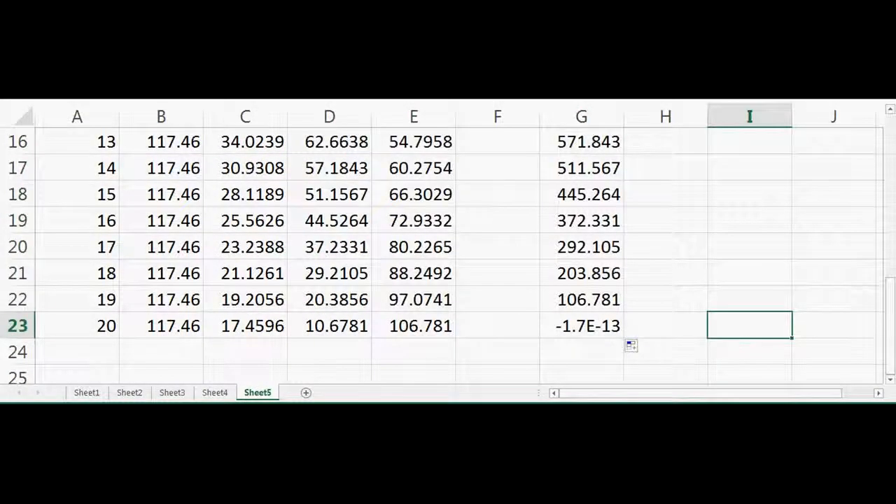
scroll(781, 343, up, 7)
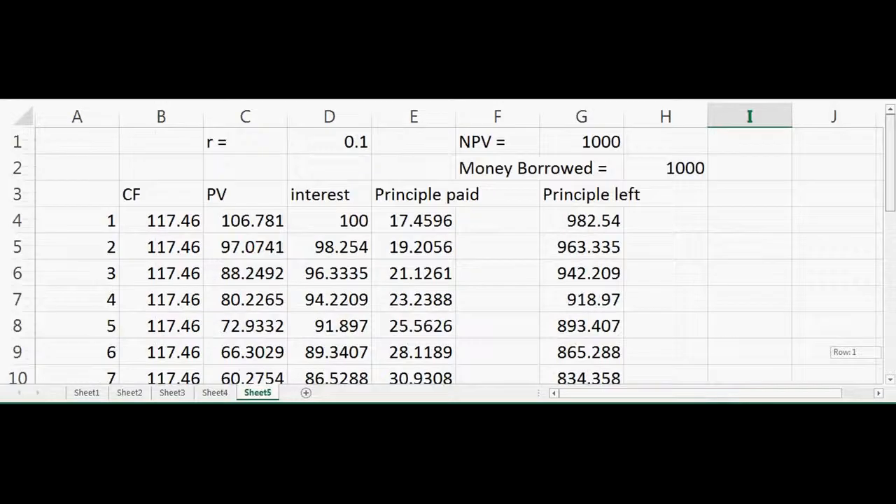
Examine the principal paid in column E across all 20 periods and the principal left in column G at the final period.
click(574, 296)
click(455, 268)
key(Down)
key(Down)
key(Down)
key(Down)
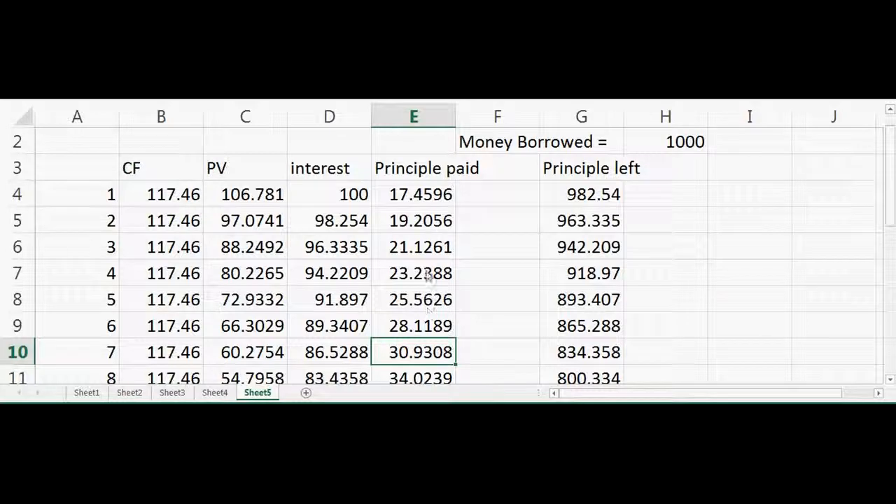
click(425, 332)
key(Down)
scroll(425, 332, down, 1)
key(Up)
key(ctrl+Up)
key(ctrl+Up)
key(Down)
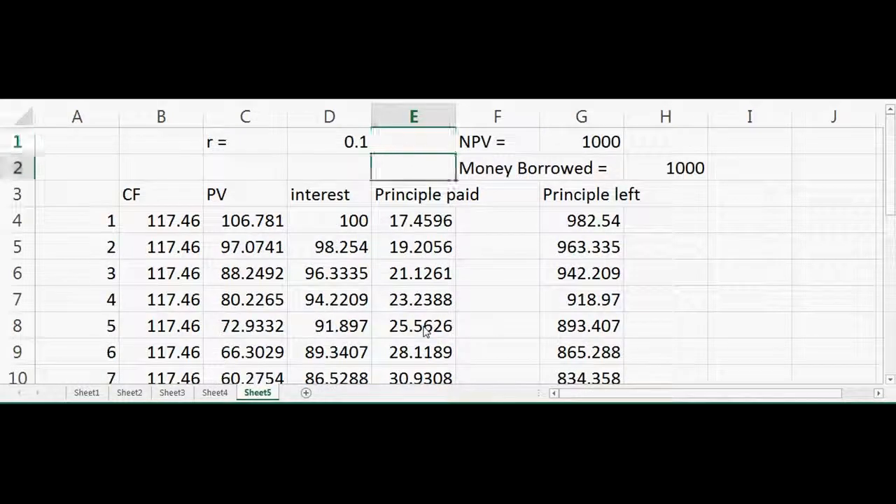
key(Down)
key(Down)
key(Down)
key(Down)
key(Down)
key(Down)
key(Down)
key(Down)
key(Down)
key(Up)
key(Down)
key(Down)
key(Down)
key(Down)
key(Down)
key(Down)
key(Down)
key(Down)
key(Down)
key(Down)
key(Down)
key(Down)
key(Down)
key(Down)
key(Down)
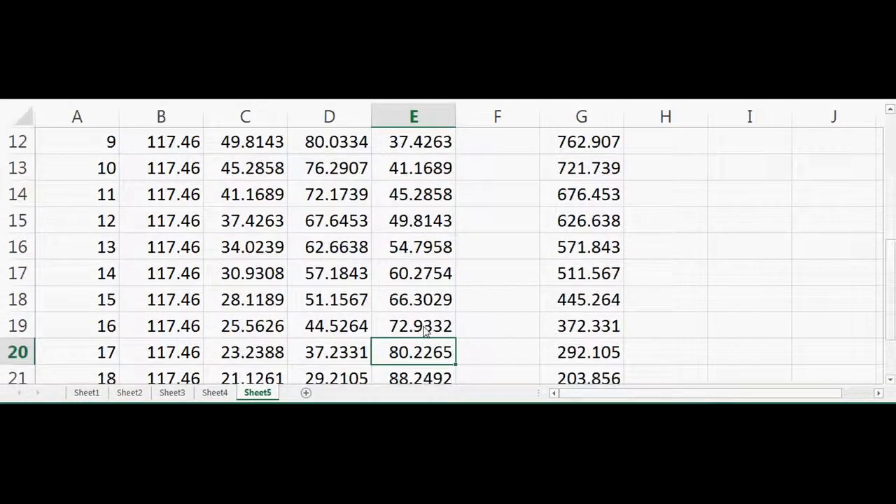
key(Up)
key(Up)
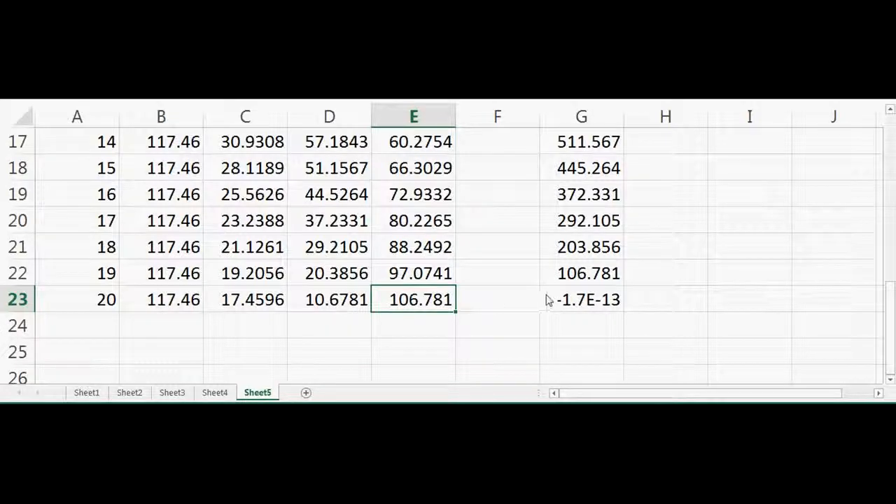
click(583, 299)
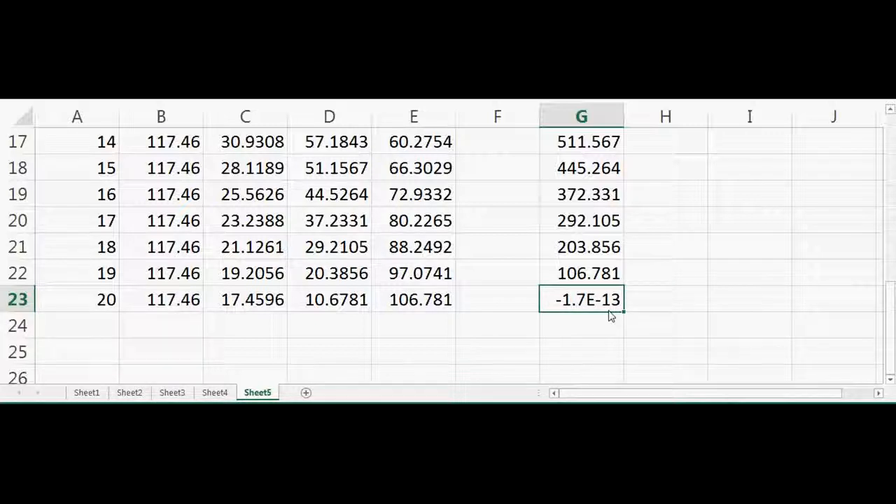
key(Up)
key(Up)
key(Up)
key(Up)
key(Up)
key(Up)
key(Up)
key(Up)
key(Up)
key(Up)
key(Up)
key(Up)
key(Up)
key(Up)
key(Up)
key(Up)
key(Up)
key(Up)
key(Up)
key(Up)
key(Up)
key(Up)
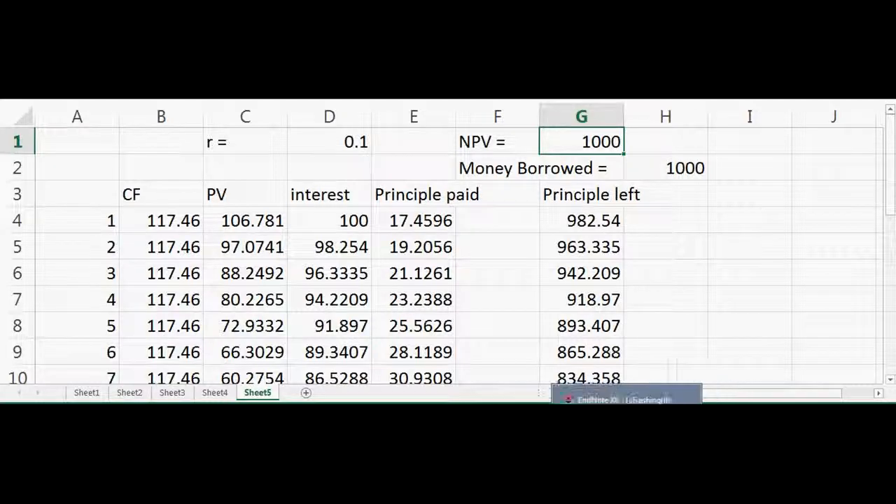
click(792, 422)
click(790, 351)
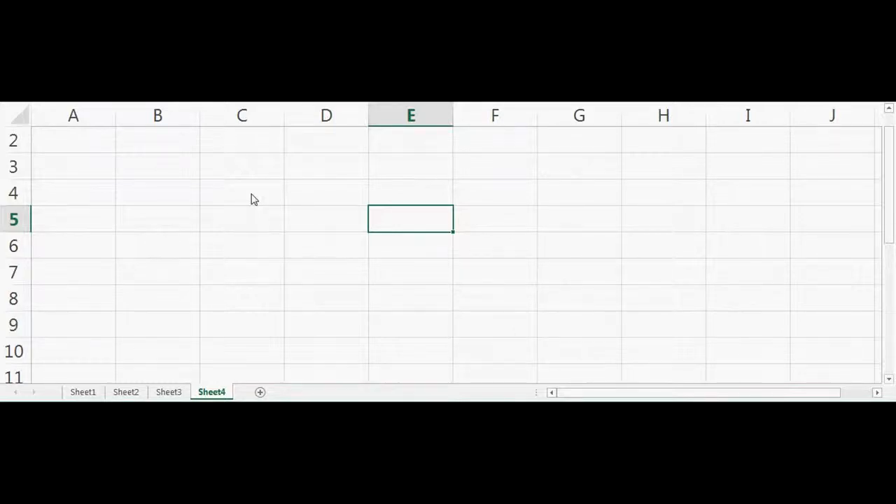
Enter the row labels x, y and z in cells B4 to B6 of Sheet4.
click(185, 196)
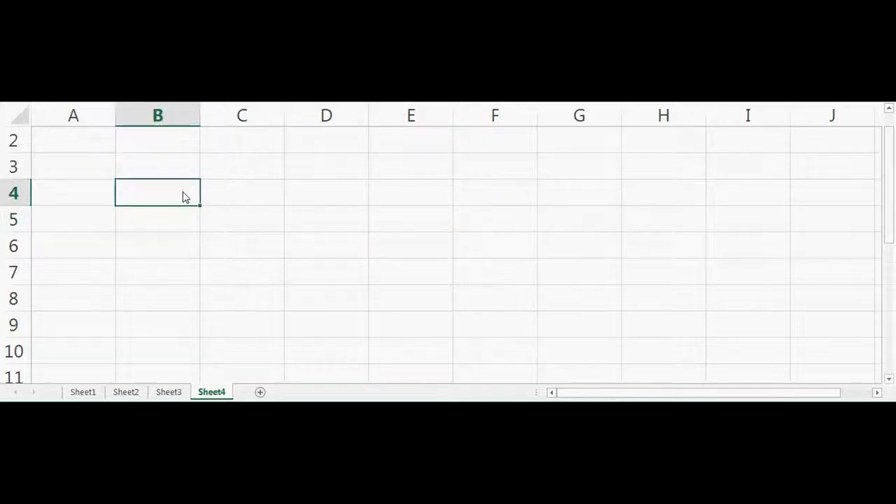
text(x)
key(Return)
text(y)
key(Return)
text(z)
Add an "MW" column headed in C3 with the values 100, 300 and 50 for x, y and z.
key(Up)
key(Up)
key(Up)
key(Right)
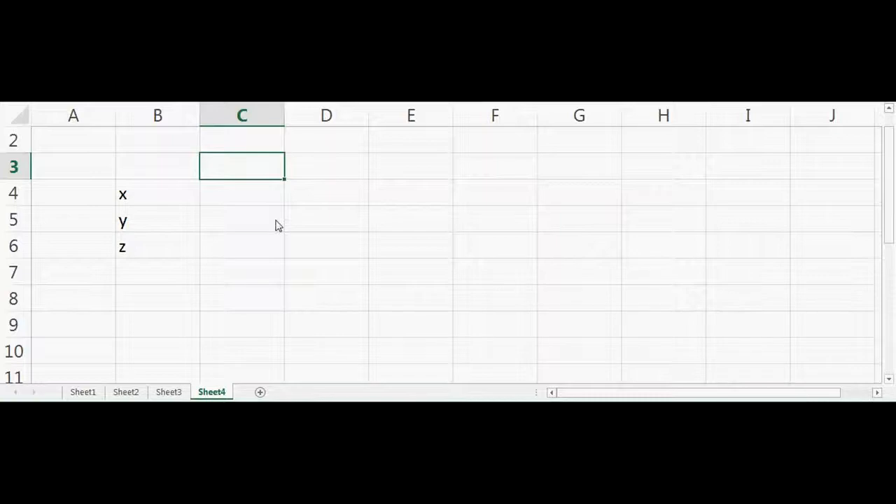
text(MW)
key(Return)
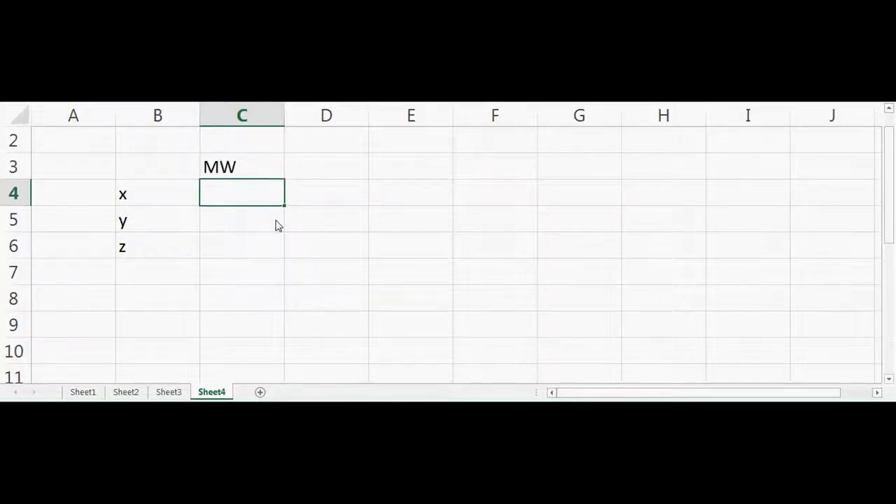
text(100)
key(Return)
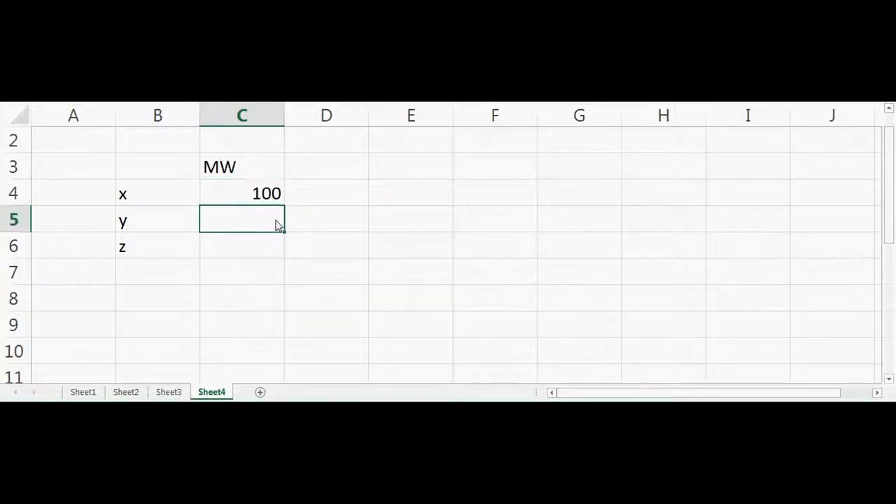
text(300)
key(Return)
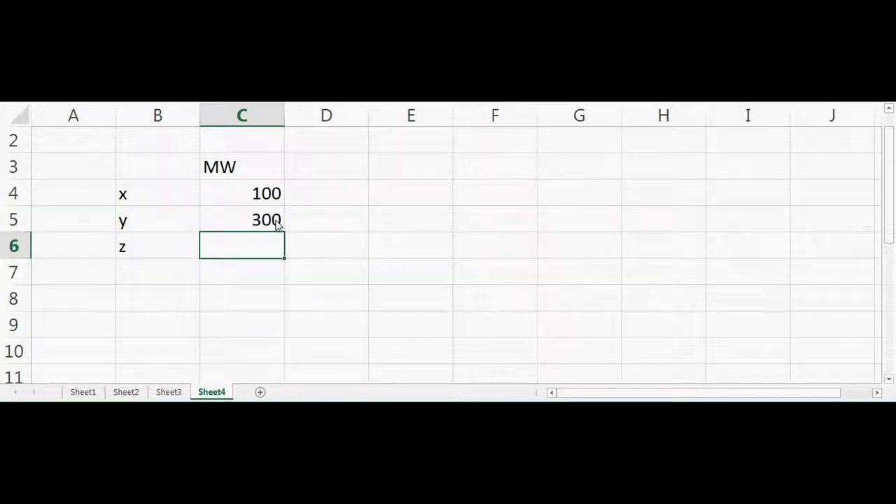
text(50)
Add a "Mole" column headed in E3 with the value 1 for each of x, y and z.
key(Tab)
key(Tab)
key(Up)
key(Up)
key(Up)
key(Left)
key(Right)
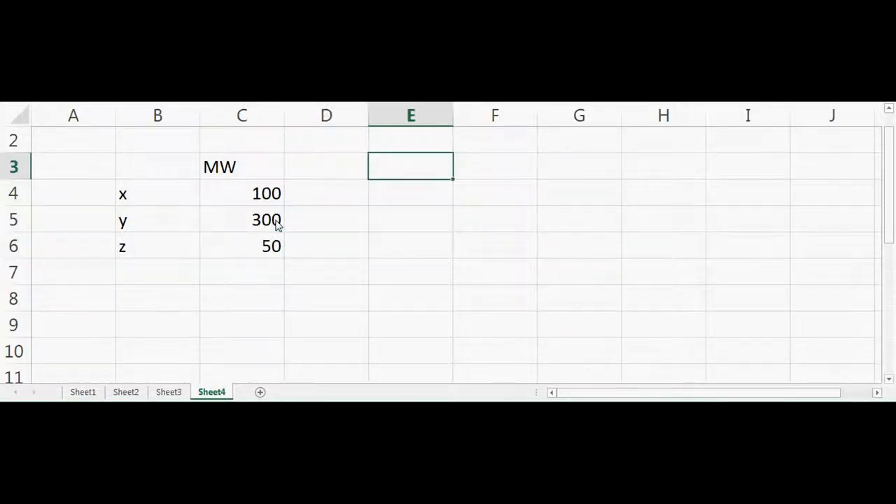
key(Left)
key(Right)
text(Mole)
key(Return)
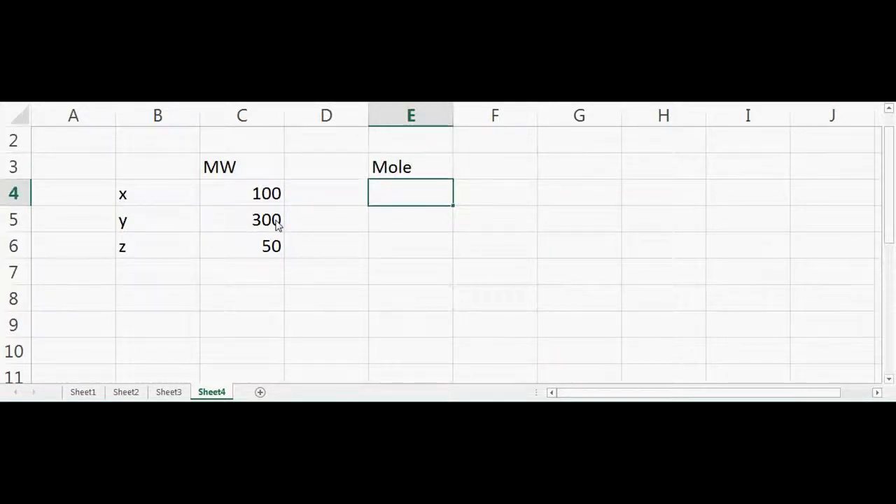
text(1)
key(Return)
text(1)
key(Return)
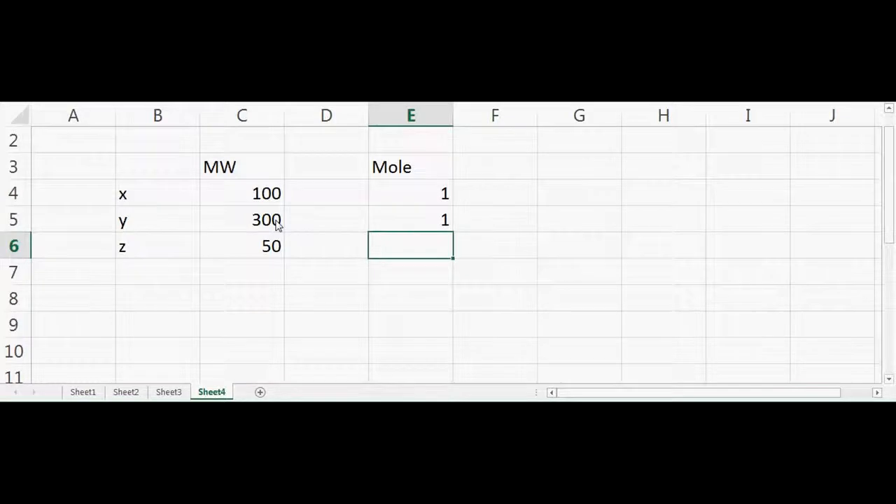
text(1)
key(Return)
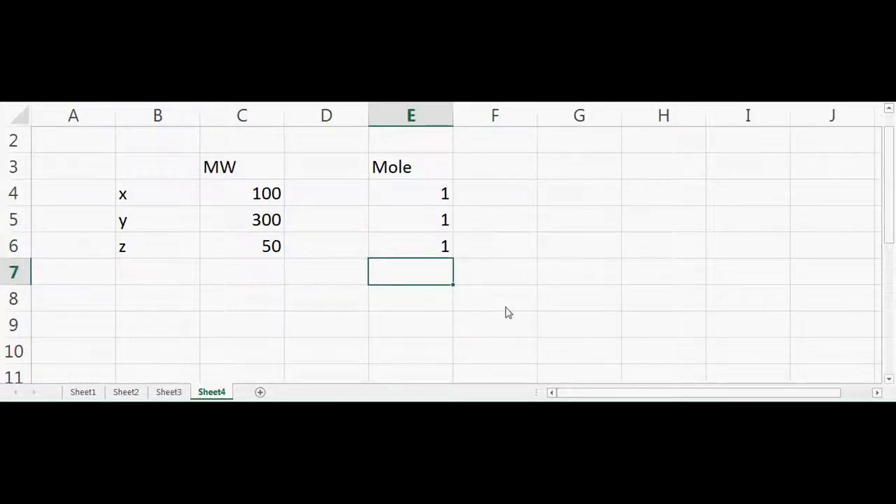
click(574, 287)
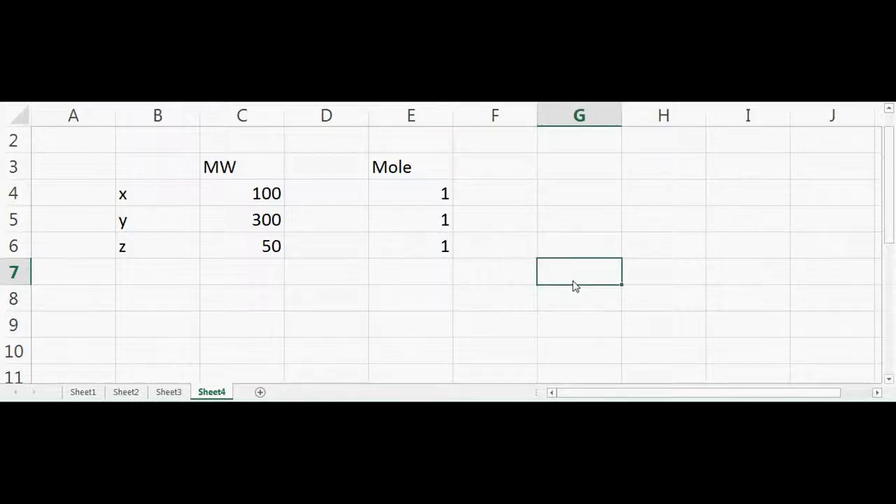
Enter the total mass 10 in cell G7 with its unit g in cell H7.
text(10)
key(Tab)
text(g)
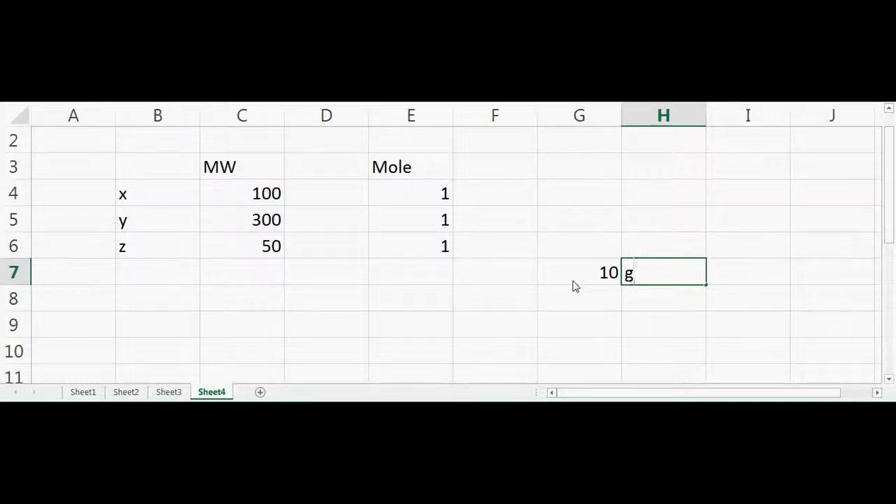
key(Return)
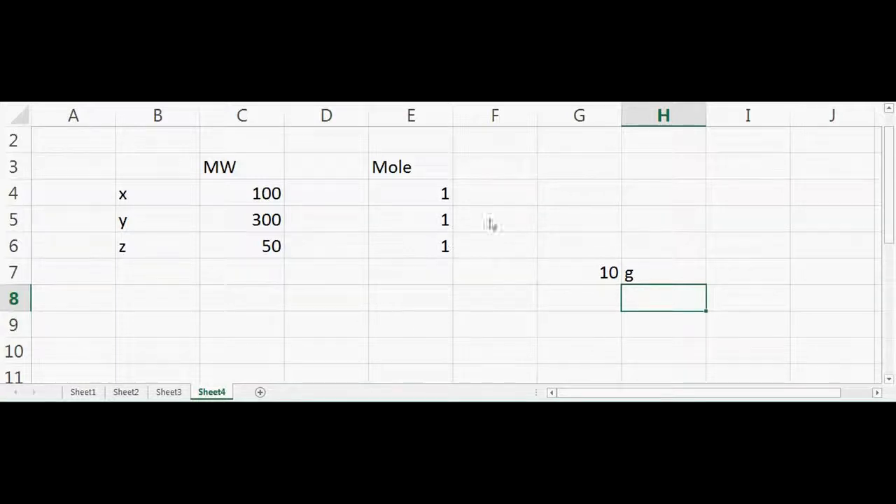
Start a formula in G4 with the bracketed sum of the three mole values, =(E4+E5+E6).
click(569, 202)
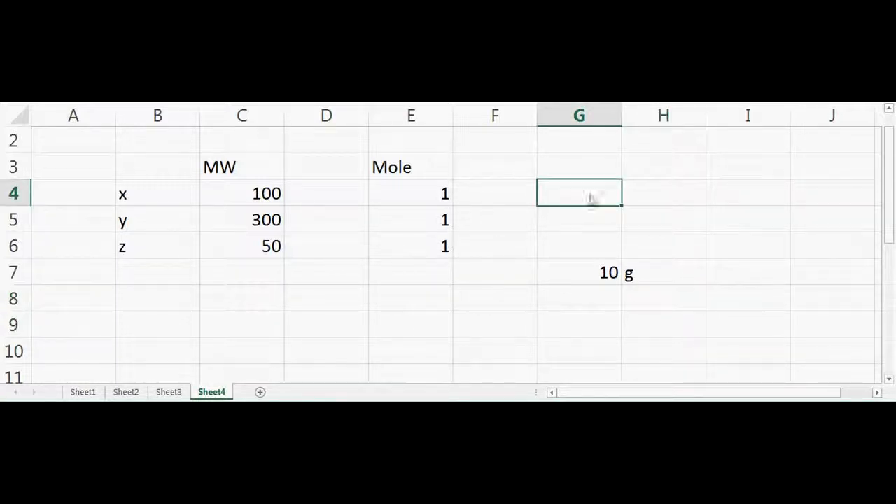
text(=)
click(434, 196)
text(+)
click(430, 222)
text(+)
click(432, 249)
text())
click(552, 199)
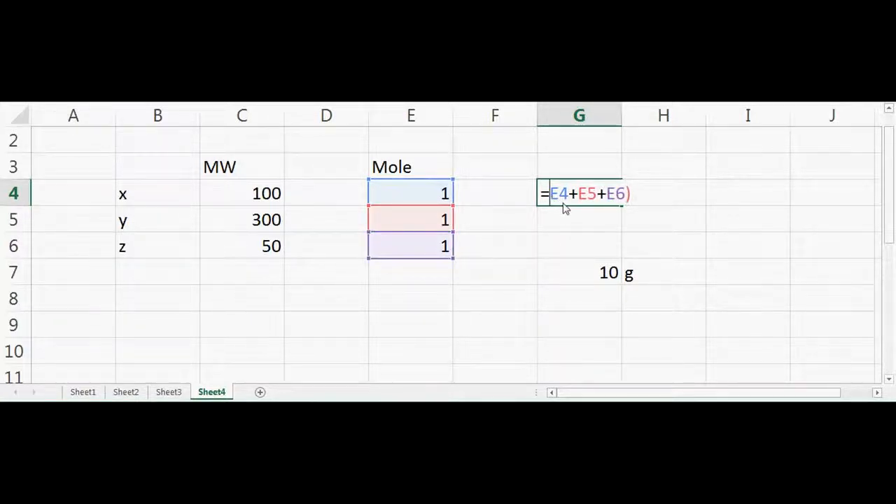
text(()
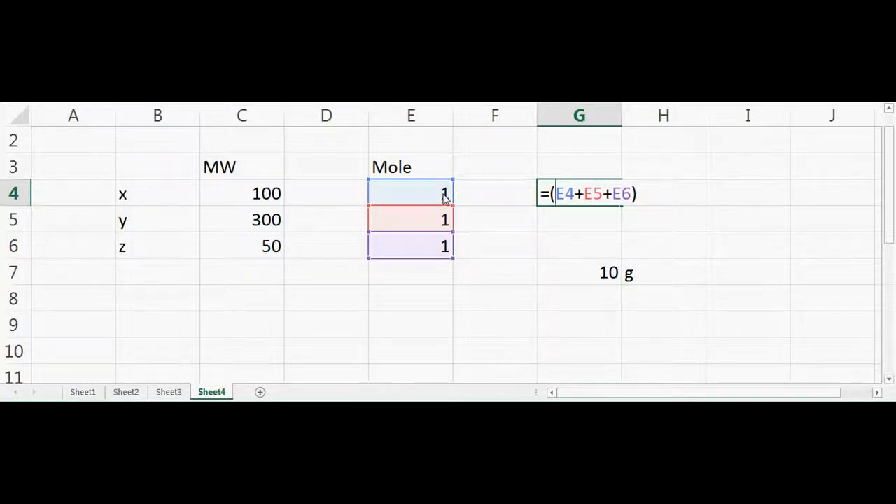
Extend the G4 formula to multiply MW by the mole fraction of x, =C4*E4/(E4+E5+E6).
click(549, 196)
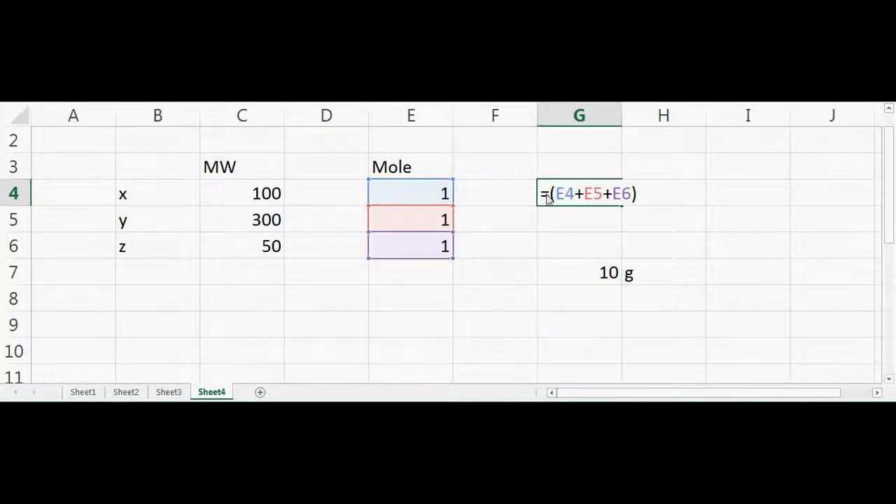
click(424, 196)
text(/)
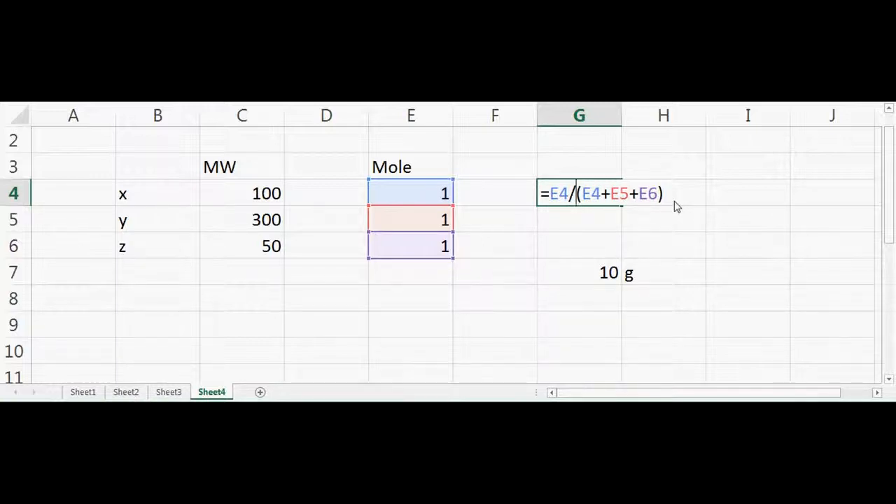
click(551, 194)
text(*)
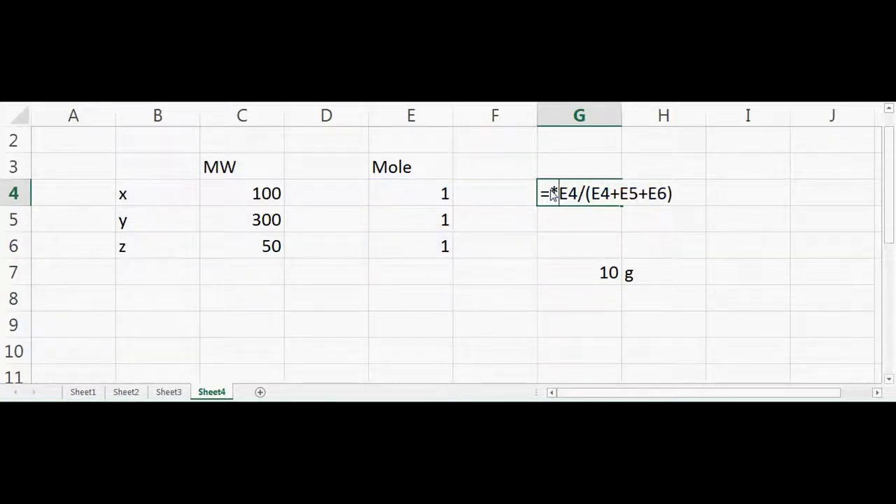
click(550, 195)
click(250, 200)
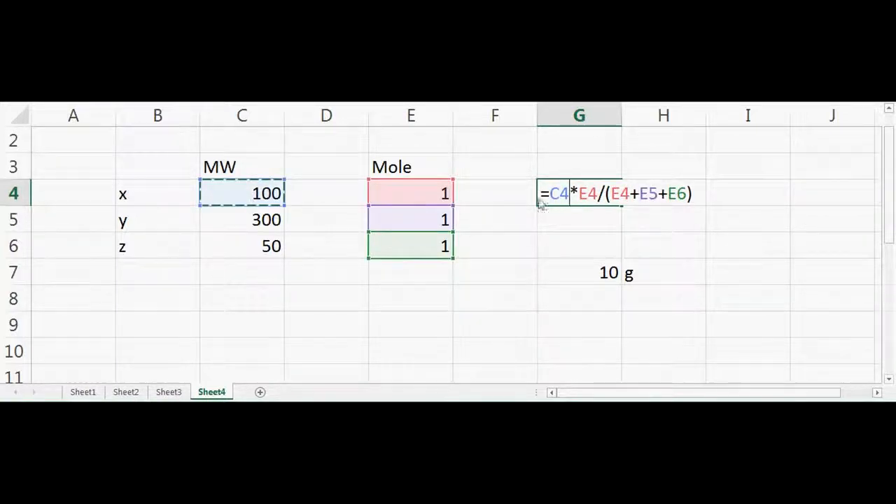
Lock the rows of the mole sum in the G4 formula as E$4, E$5 and E$6 and enter it.
click(629, 203)
key(Left)
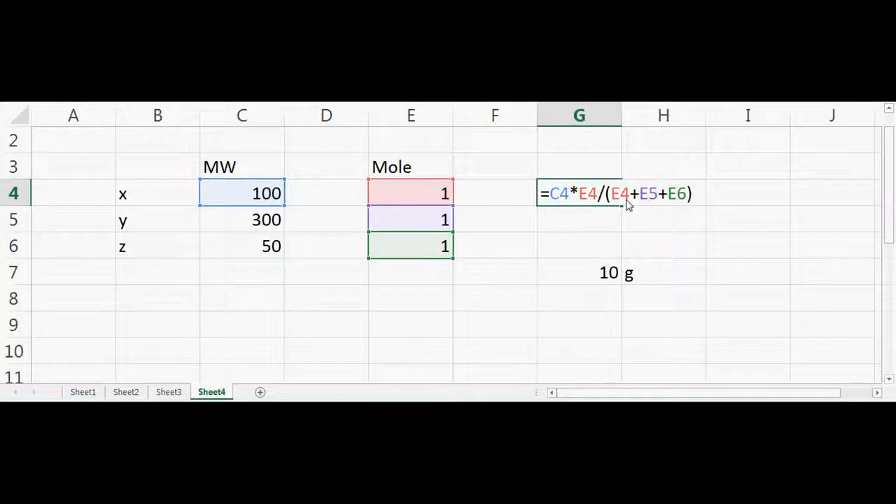
text($4+E$)
click(697, 196)
text($)
key(Return)
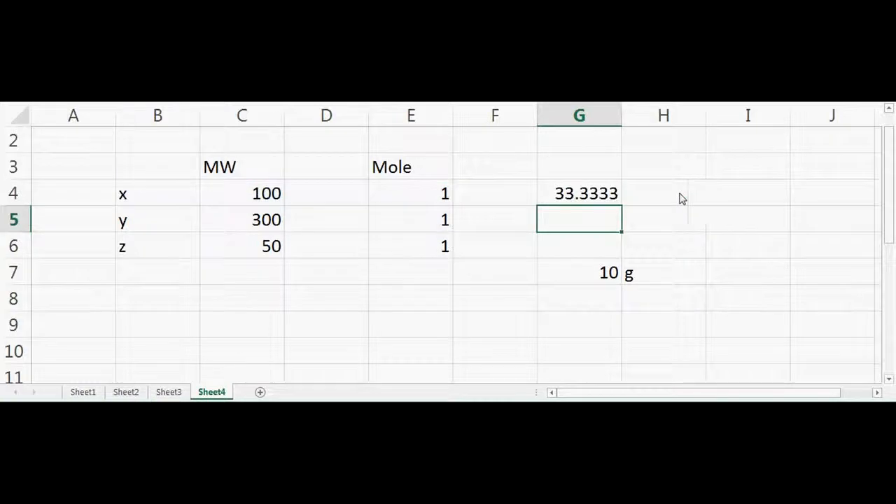
Copy the G4 formula down to G6 for y and z.
click(592, 195)
drag(622, 207, 621, 255)
click(676, 245)
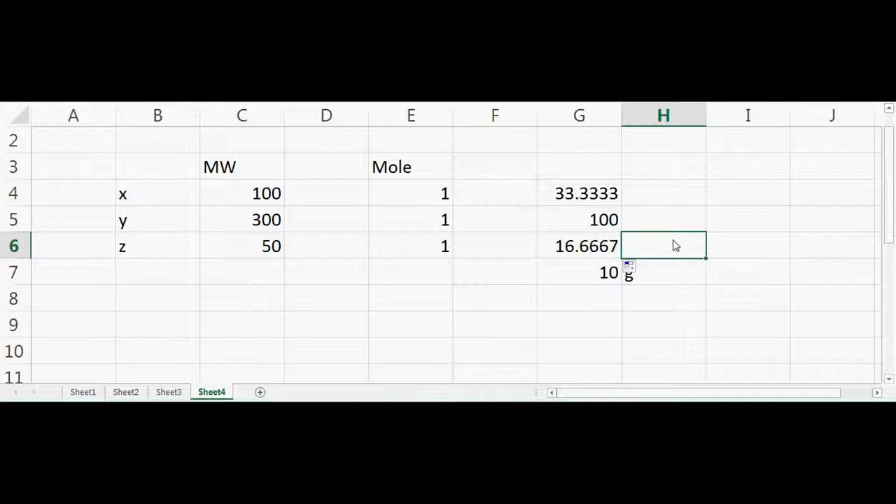
click(595, 196)
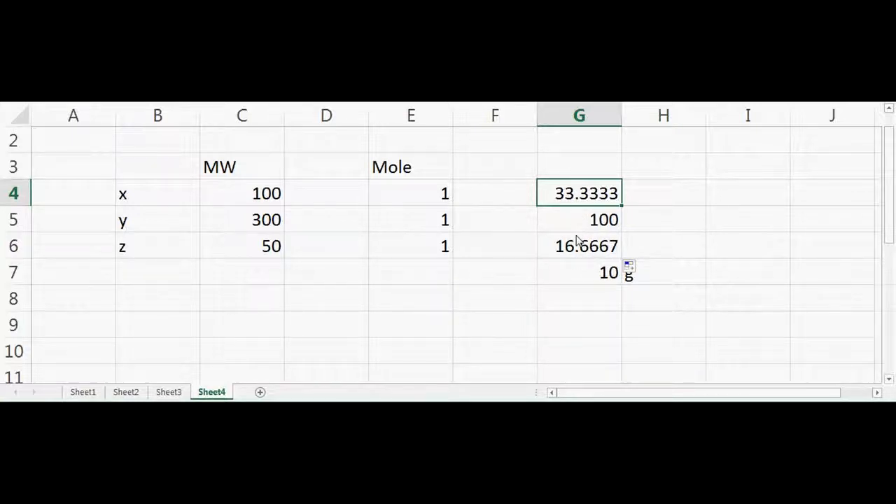
drag(596, 280, 629, 279)
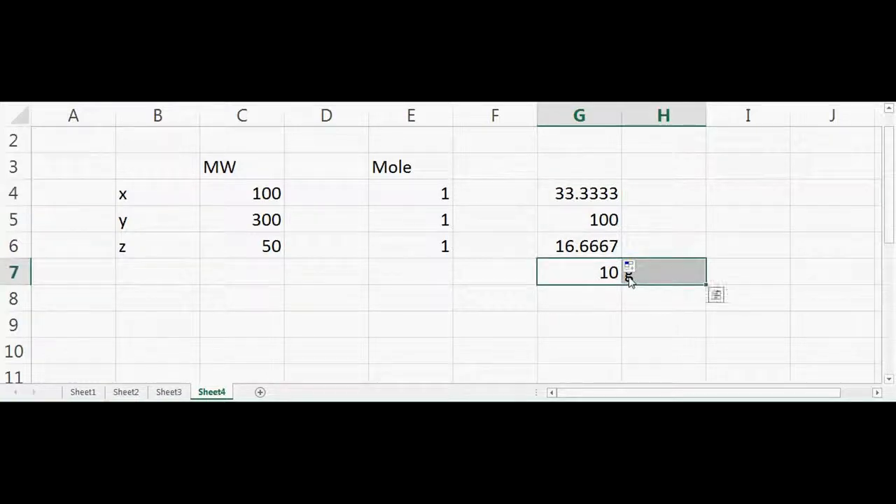
click(619, 324)
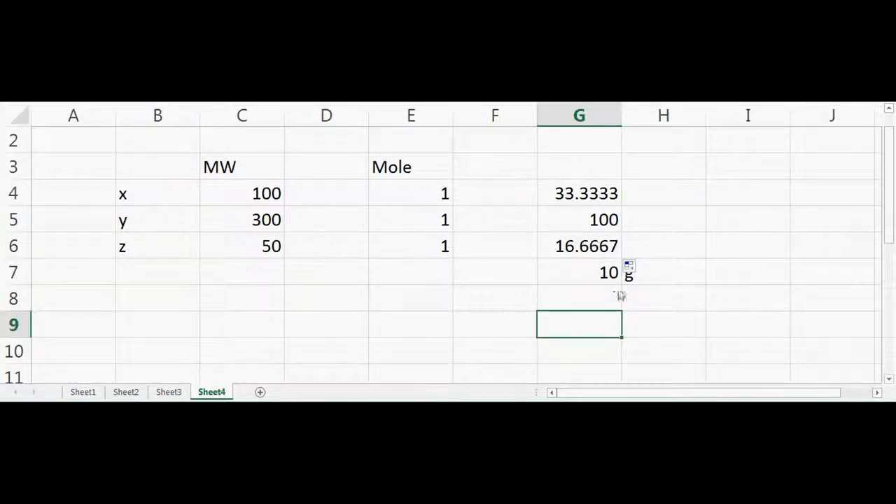
drag(594, 283, 626, 280)
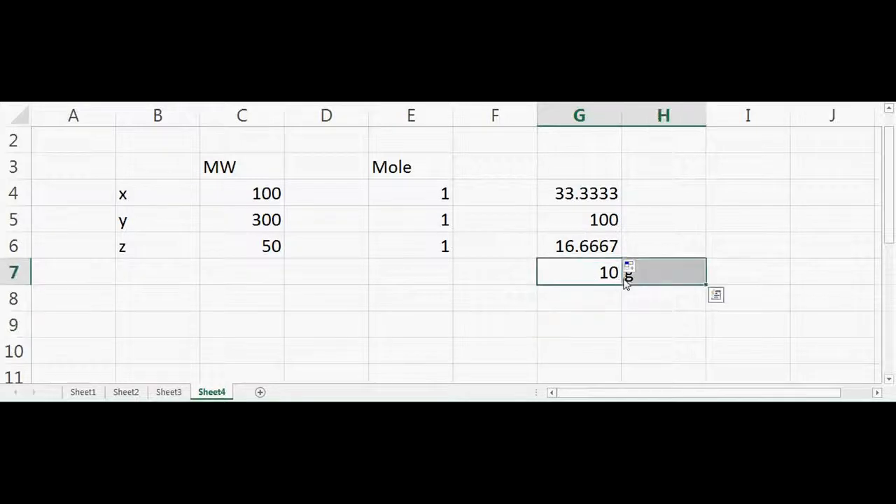
Start a formula in H4 with the bracketed sum of the column G weights, =(G4+G5+G6).
click(679, 195)
text(=)
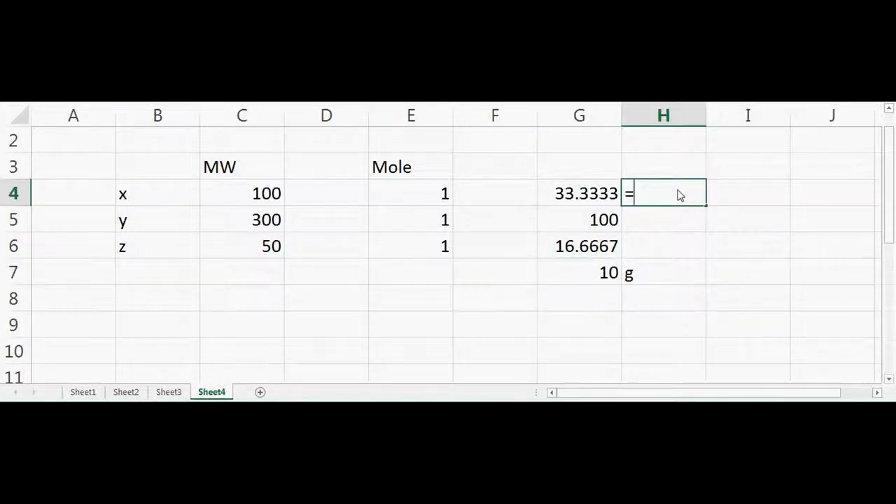
click(583, 197)
text(+)
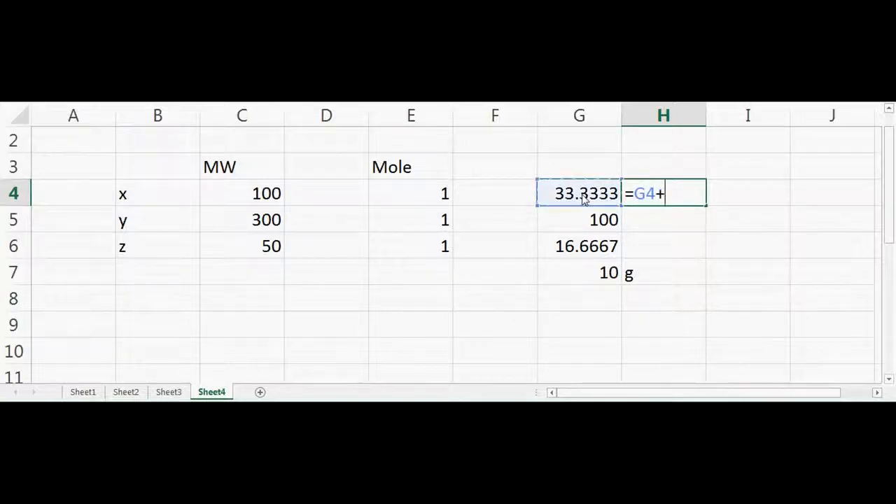
click(604, 221)
text(+)
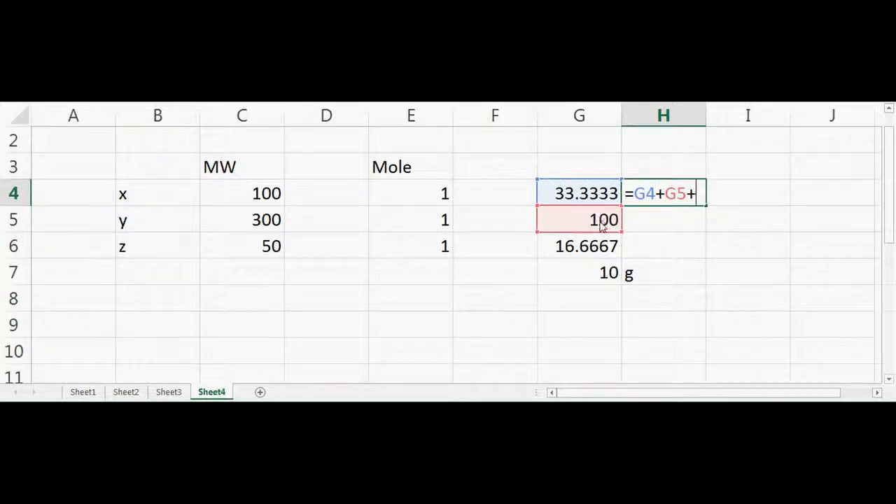
click(604, 246)
text())
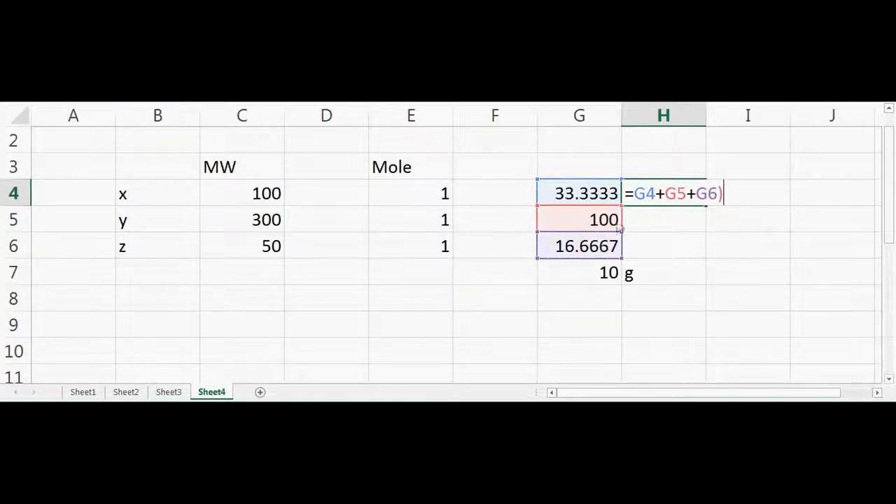
click(638, 193)
text(()
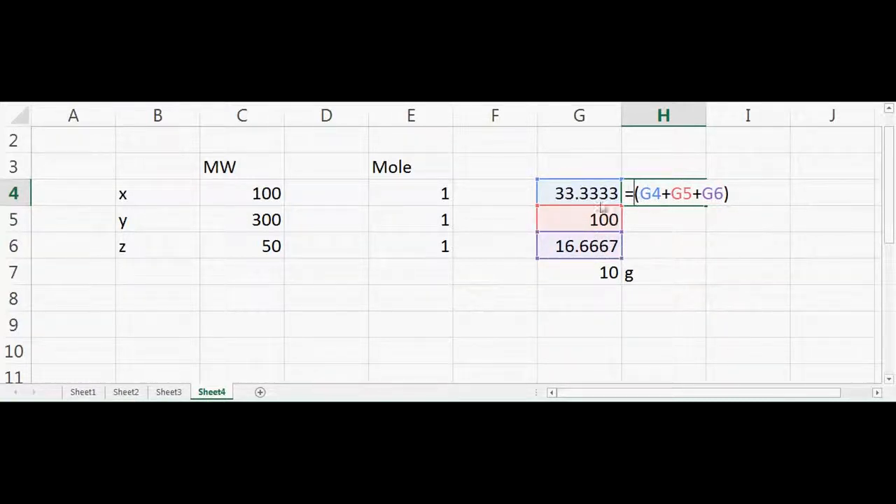
Extend the H4 formula to scale the weight fraction of x by the total mass, =G7*G4/(G4+G5+G6).
click(569, 195)
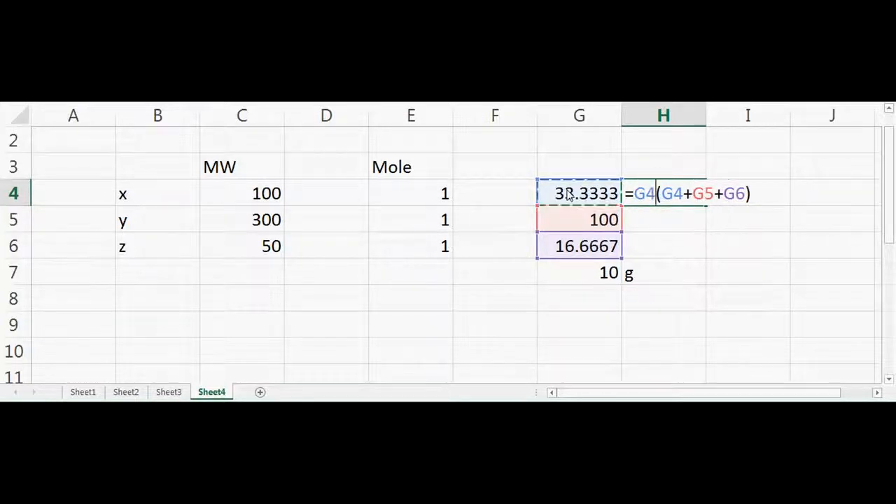
text(/)
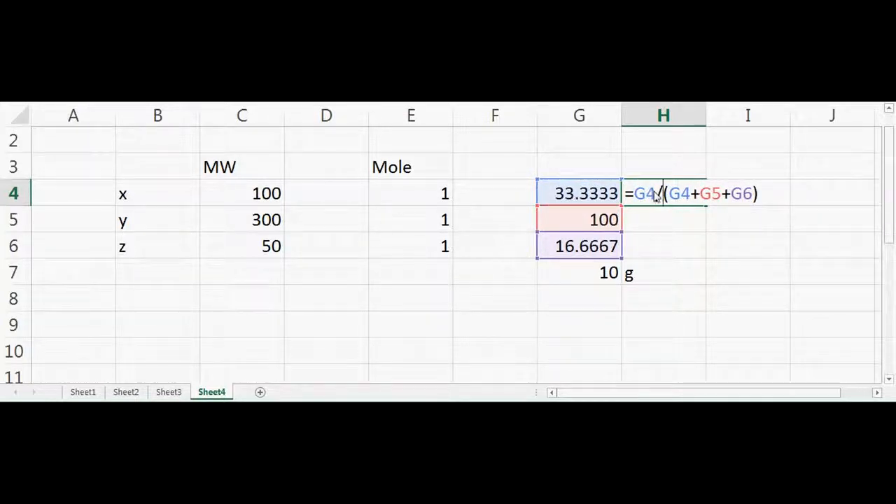
key(Left)
key(Left)
key(Left)
text(*)
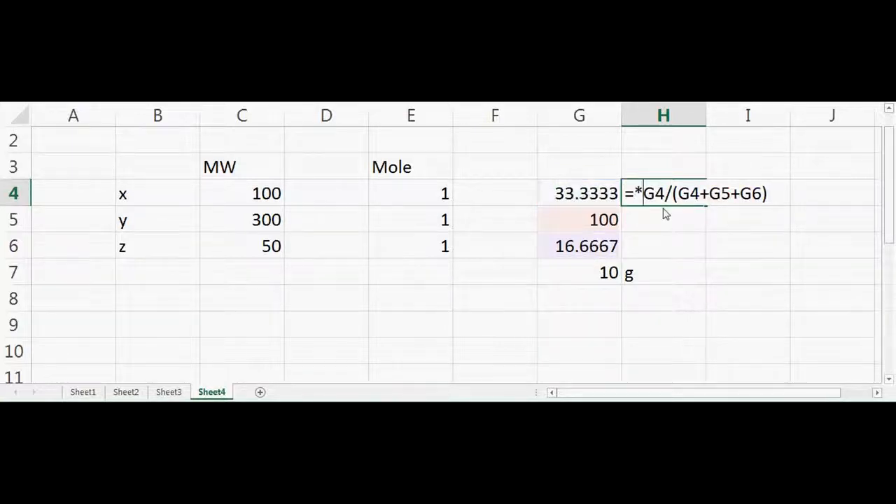
click(607, 275)
text(*)
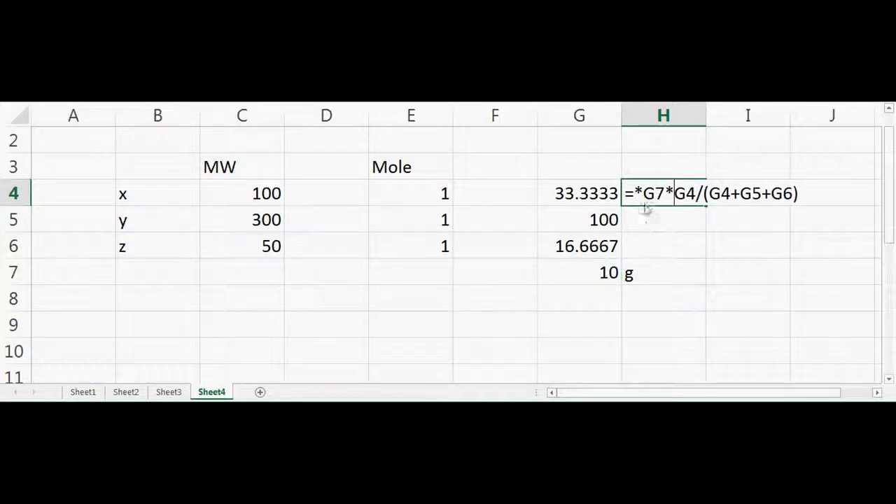
click(645, 194)
key(BackSpace)
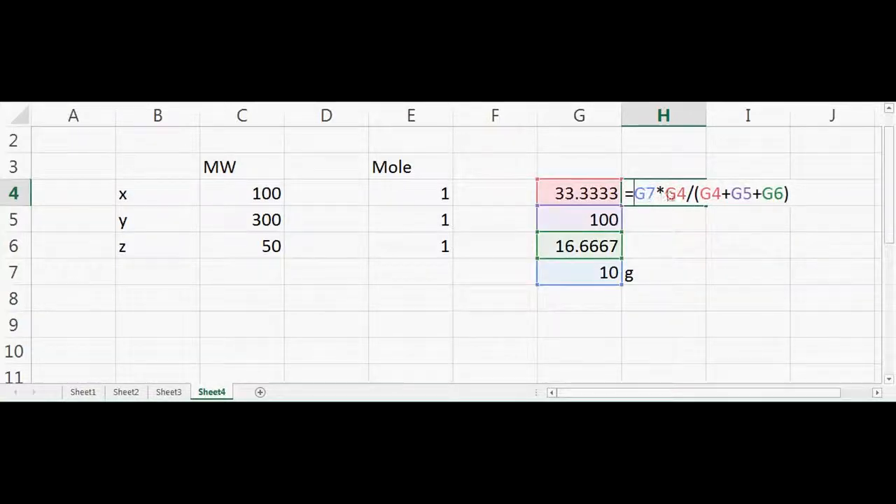
Lock the rows in the H4 formula as G$4, G$5 and G$6 in the sum and G$7 for the total mass, and enter it.
click(713, 196)
text($)
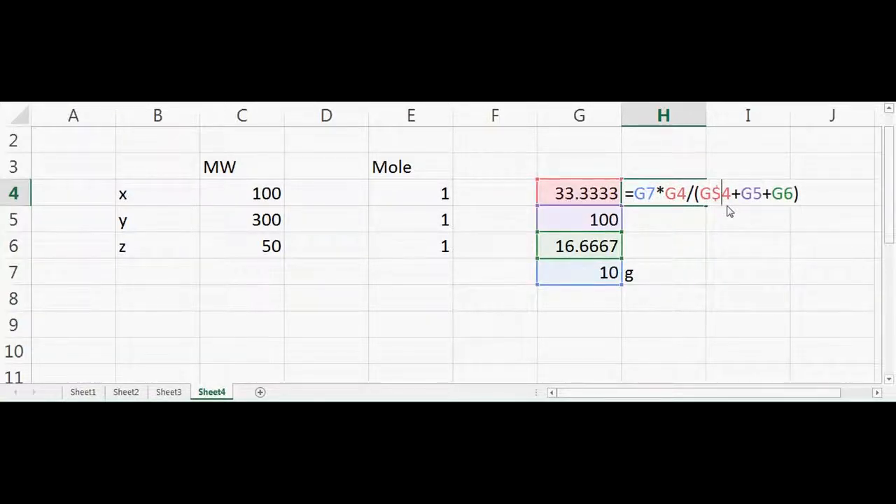
click(752, 194)
text($)
click(793, 196)
text($)
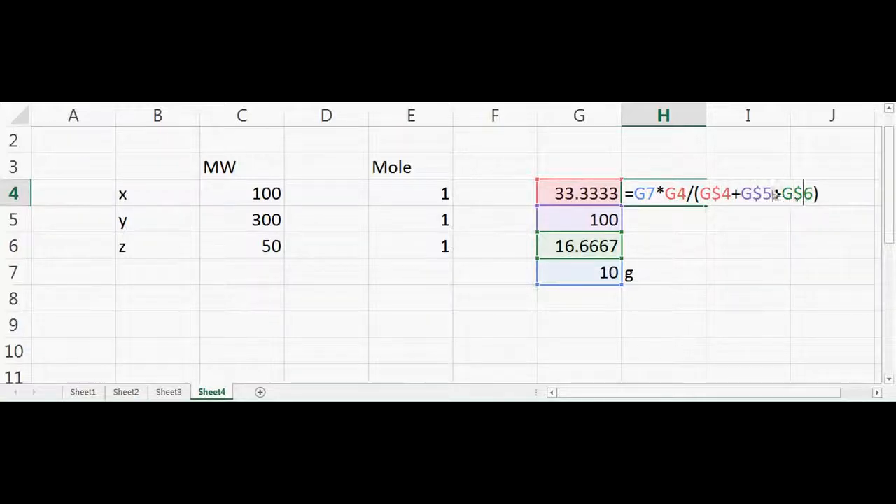
click(646, 194)
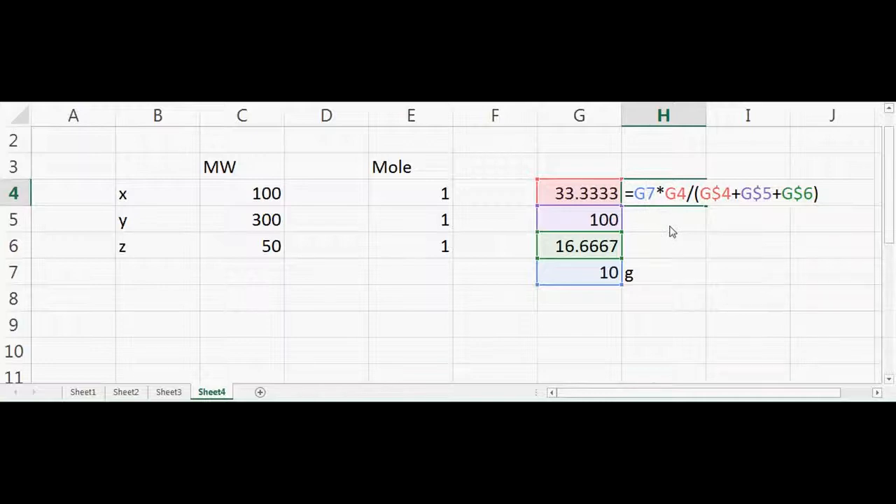
text($)
key(Return)
Copy the H4 mass formula down to H6 for y and z.
click(678, 192)
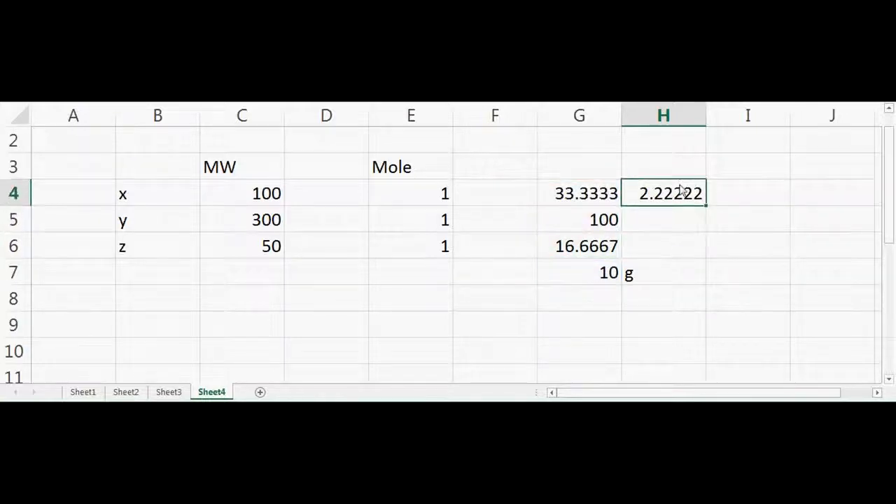
drag(708, 207, 707, 260)
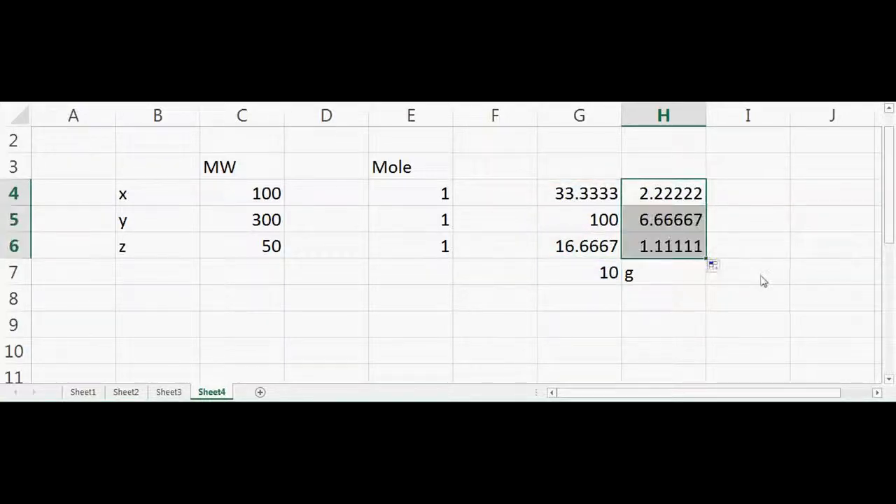
click(763, 281)
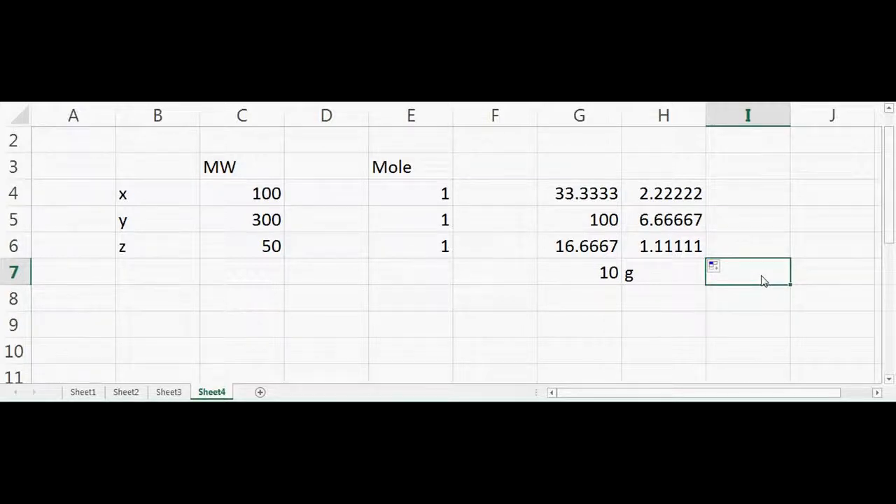
Add up the three component masses in cell H9 with a SUM of H4:H6 as a check against G7.
click(597, 275)
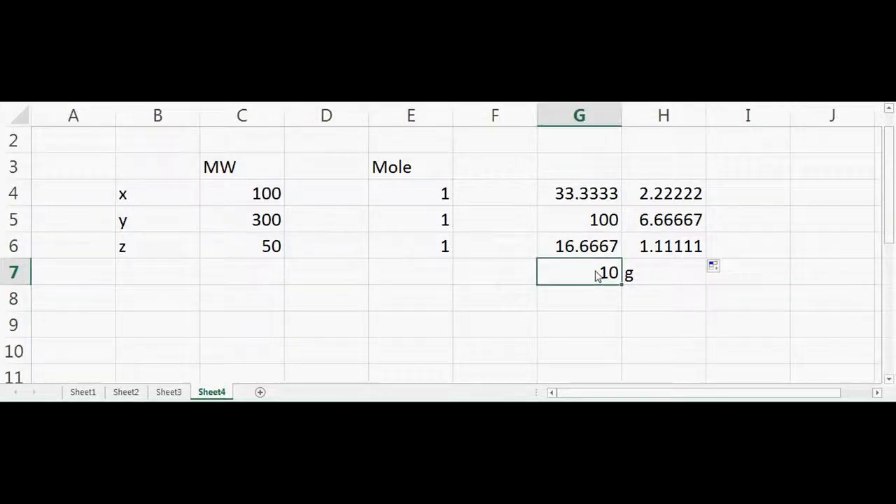
click(678, 334)
text(=sum()
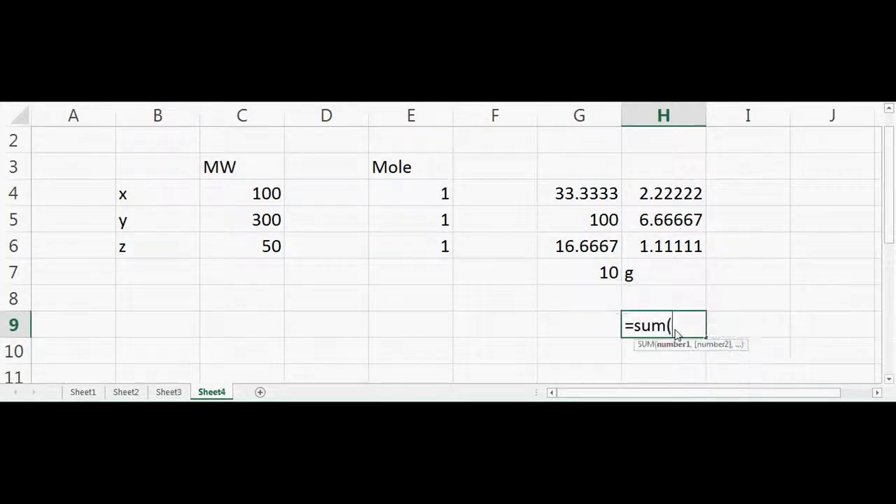
drag(683, 197, 689, 246)
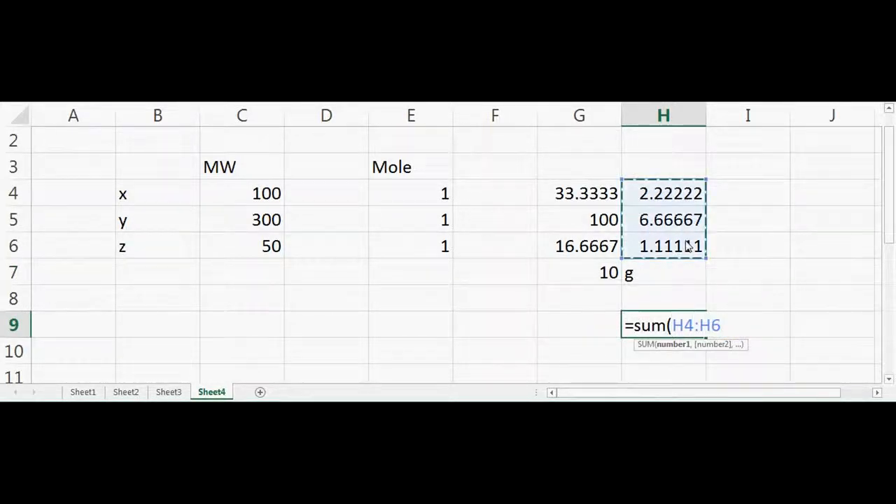
key(Return)
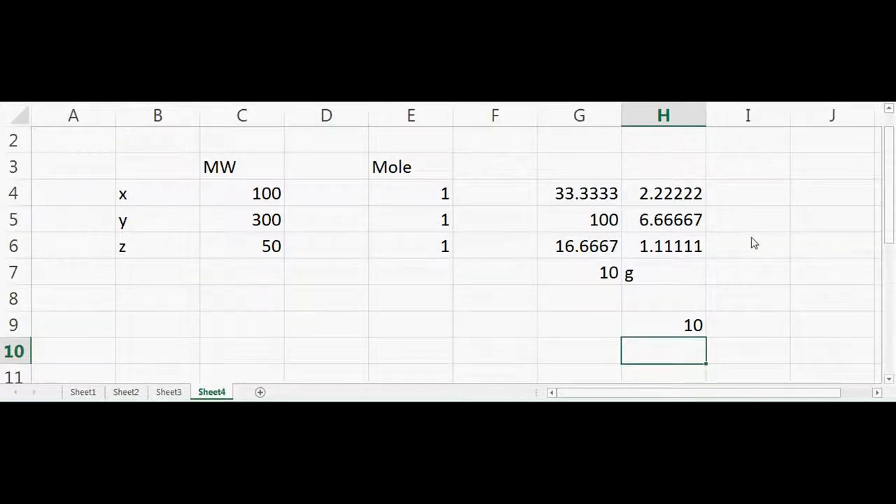
Label the mass column with the heading g in H3 and the adjacent column with moles in I3.
click(665, 171)
text(g)
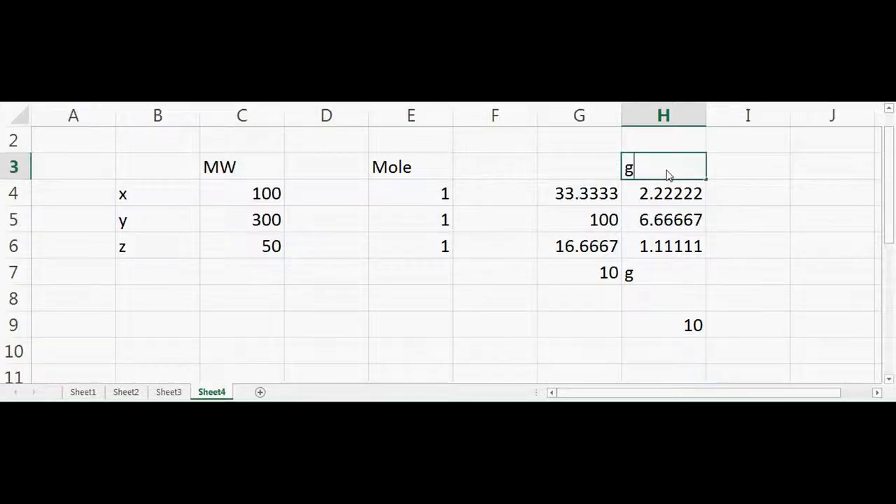
key(Tab)
text(mo)
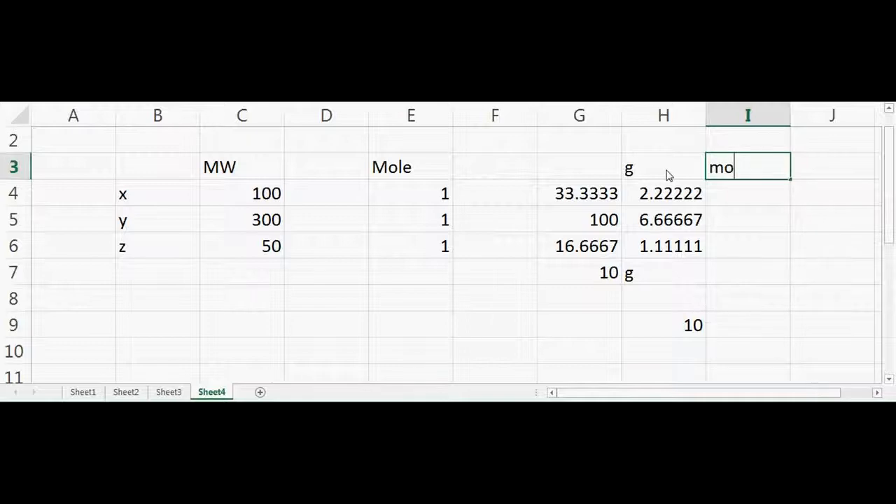
text(les)
key(Down)
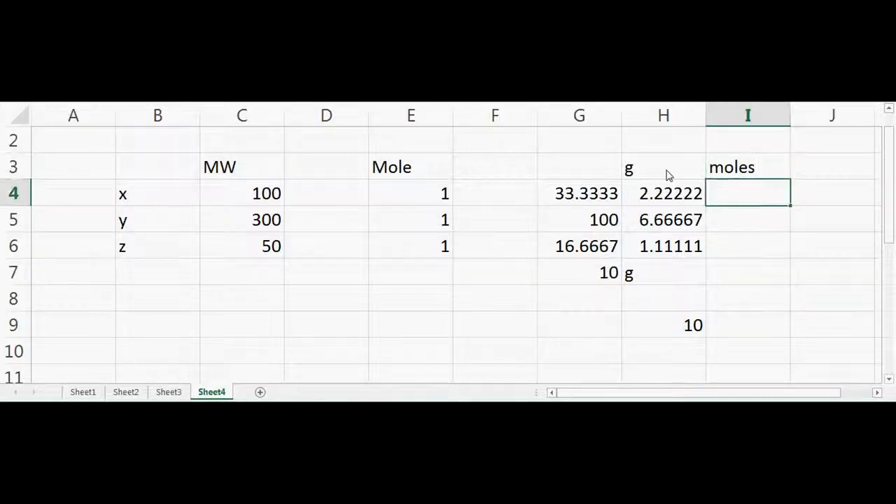
Calculate the moles of x in I4 with the formula =H4/C4 and copy it down to I6 for y and z.
text(=)
click(646, 196)
text(/)
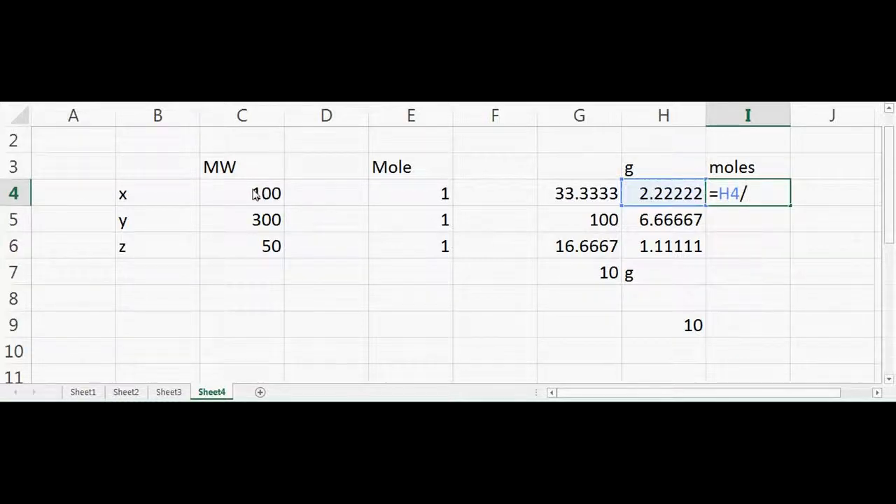
click(256, 194)
key(Return)
click(779, 195)
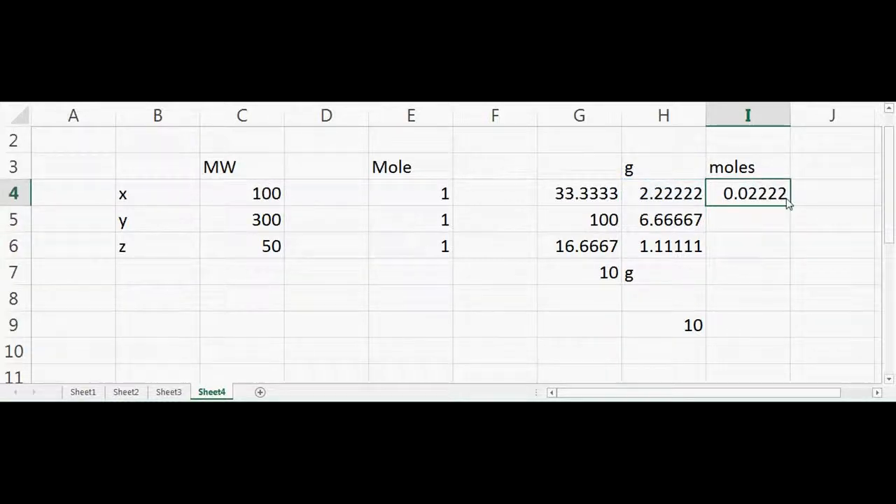
drag(791, 207, 794, 262)
click(778, 301)
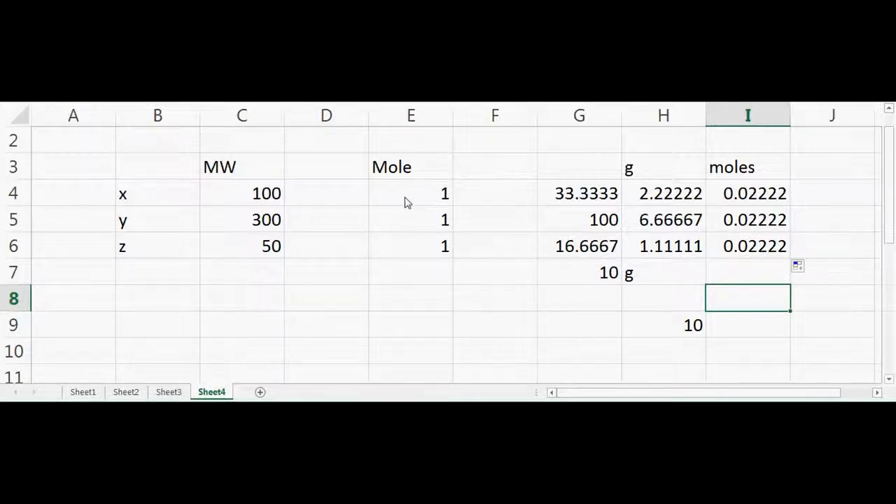
Set the mole value of y in E5 to 2 and check the recalculated moles, mass and total in I5, H5 and H9.
click(432, 223)
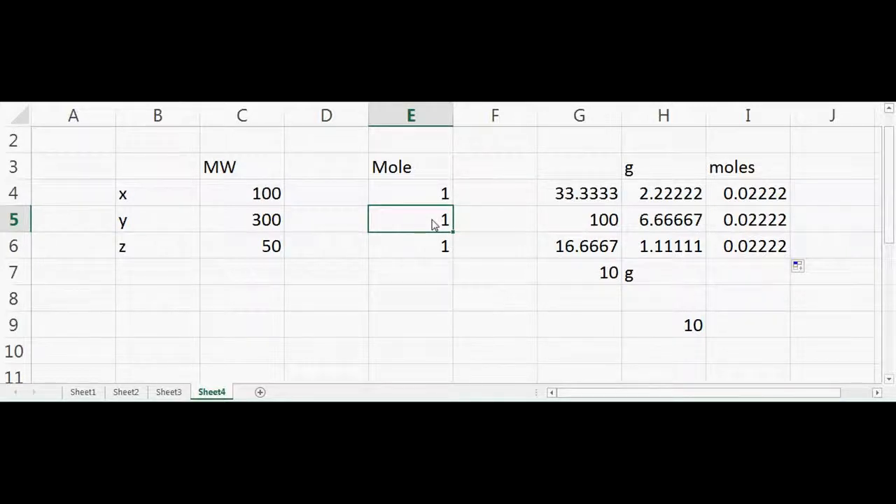
text(2)
key(Return)
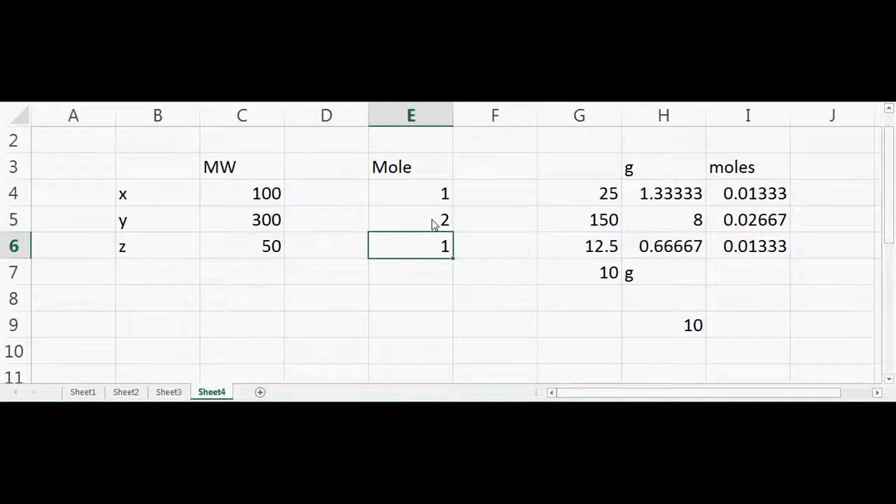
click(770, 232)
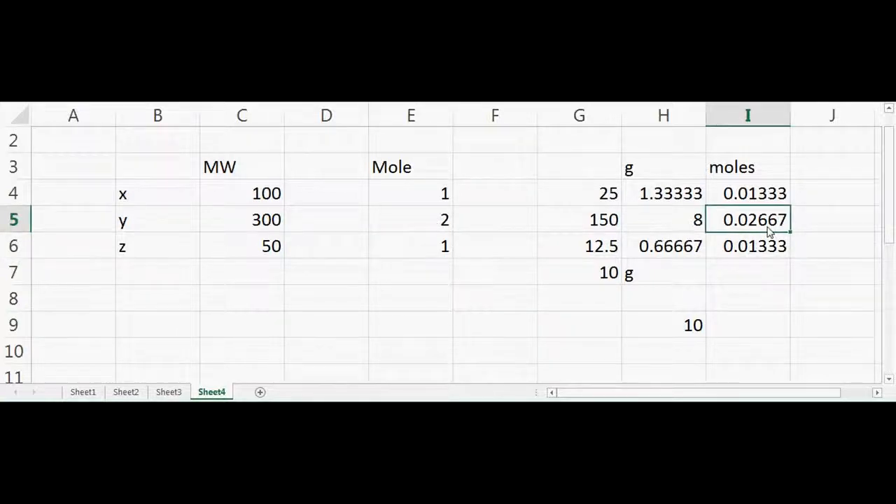
click(681, 223)
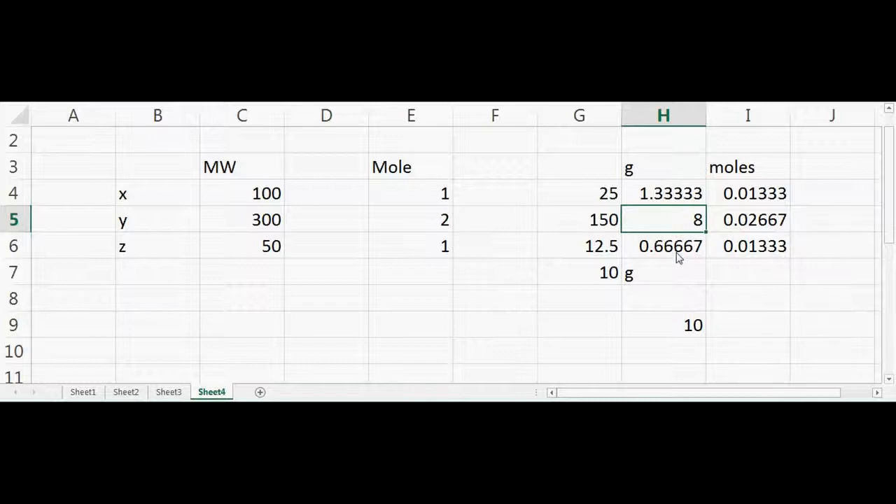
click(687, 332)
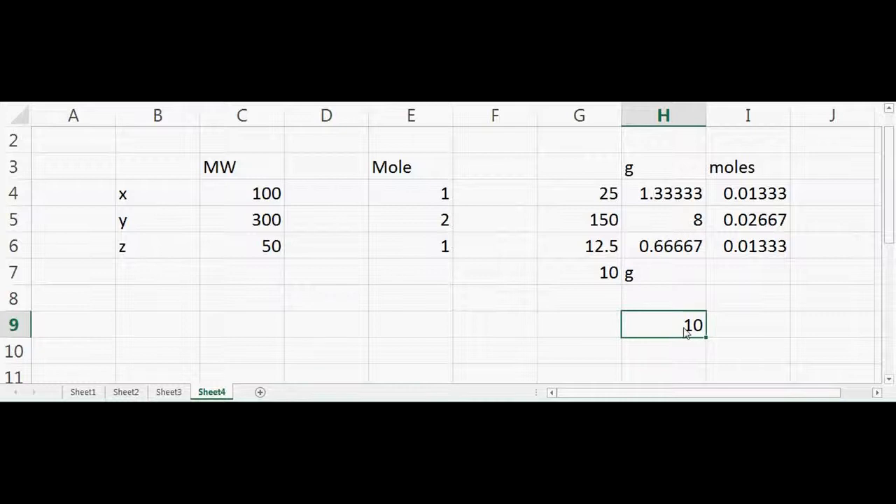
Center the contents of the whole calculation table, range A3:I9.
mouse_move(114, 168)
mouse_down()
mouse_move(593, 300)
mouse_move(741, 325)
mouse_up()
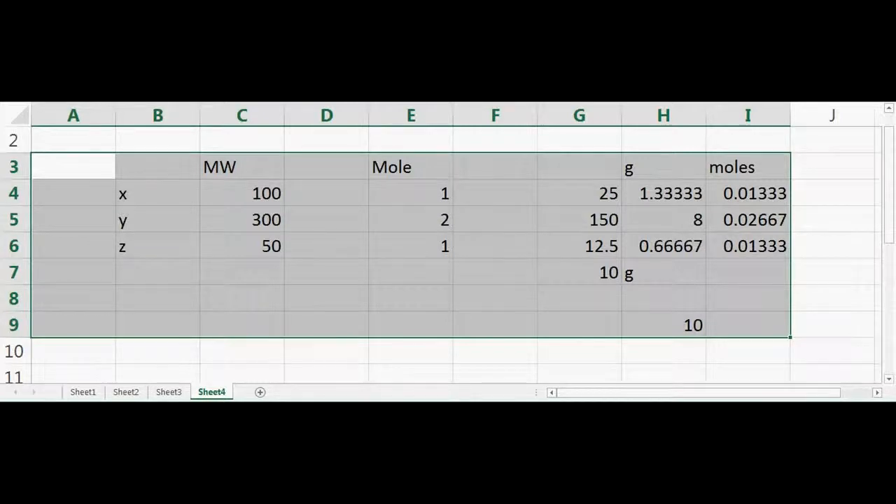
key(alt+h)
key(a)
key(c)
click(524, 240)
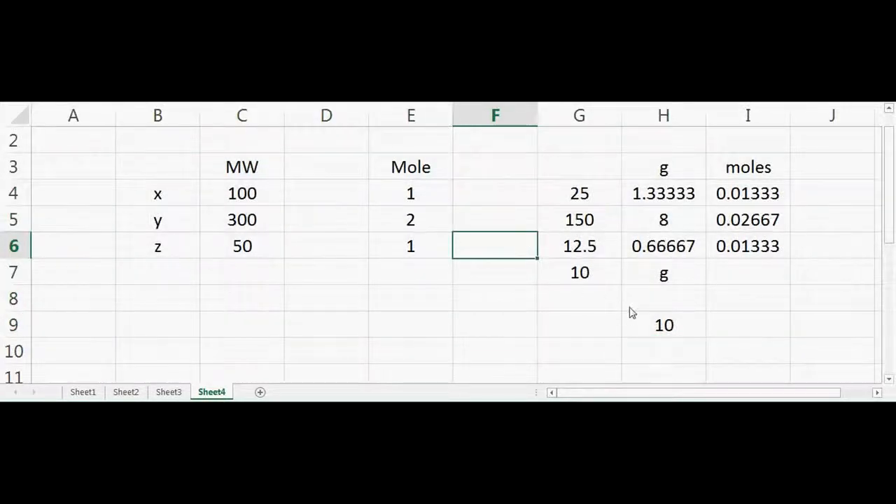
Left-align the g unit in H7 so it sits beside the total mass value.
click(654, 284)
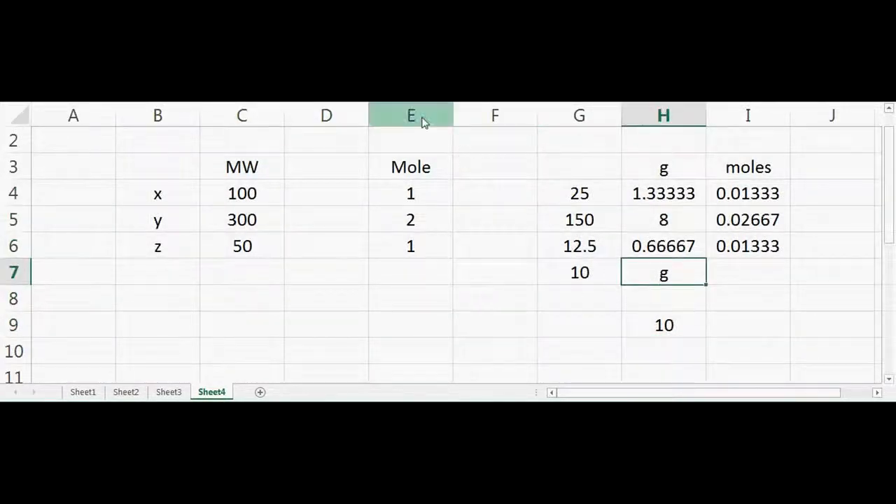
key(alt+h)
key(a)
key(l)
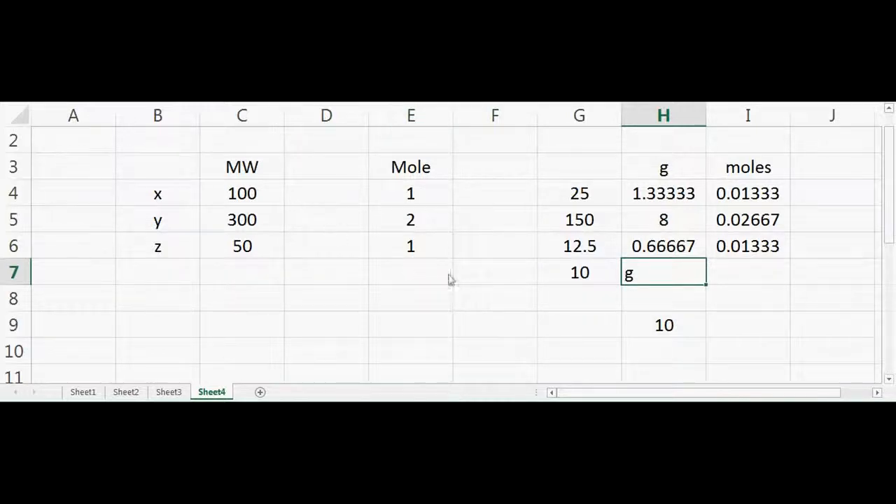
click(406, 269)
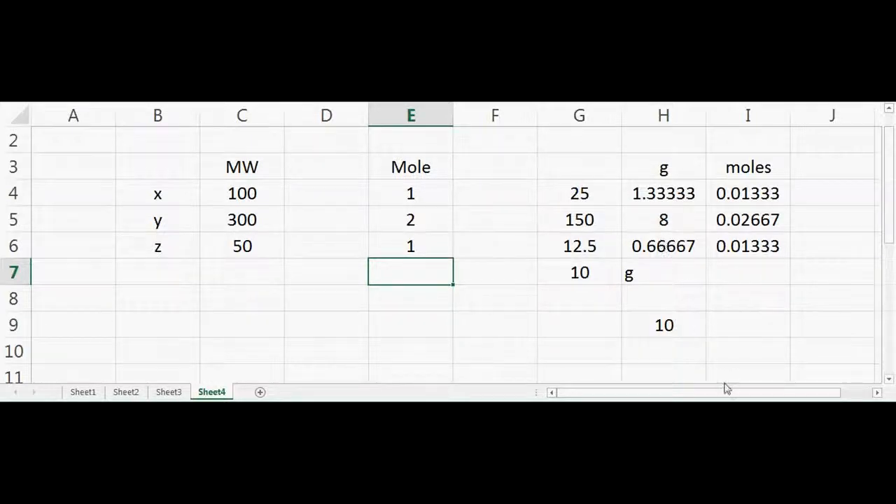
click(687, 413)
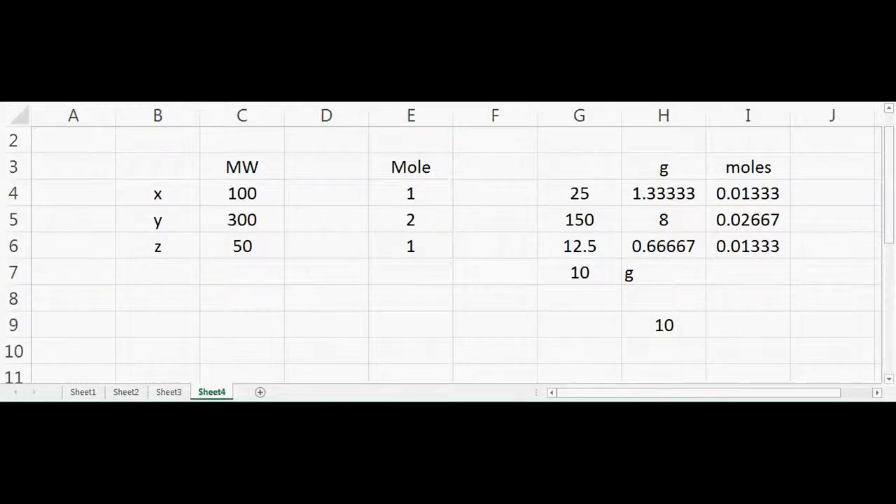
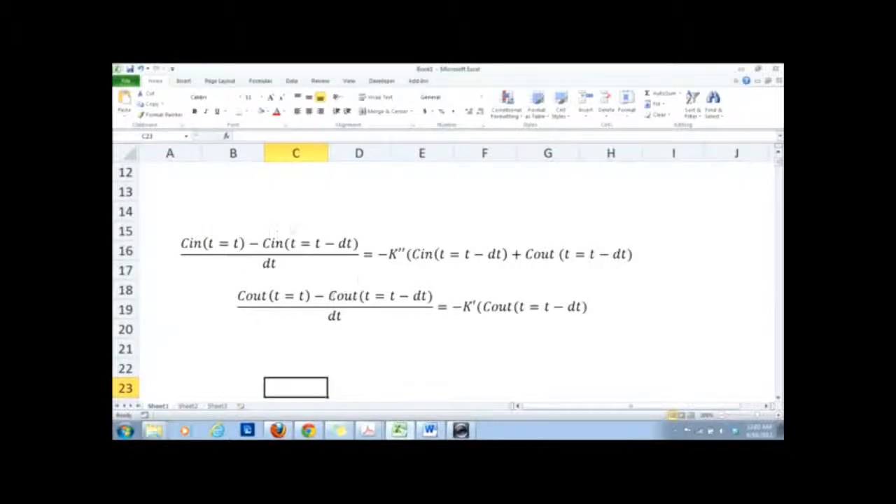
Enter the constant label K'' in A22 with the value 1 in B22.
click(295, 374)
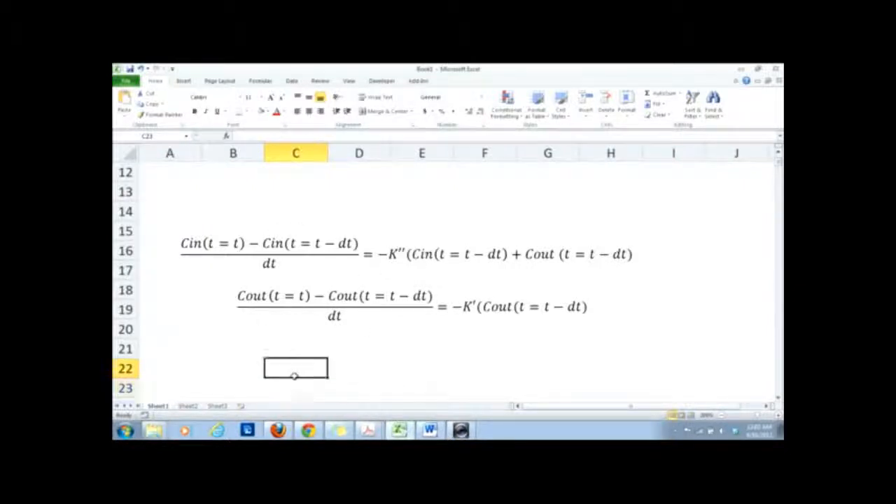
key(Left)
key(Left)
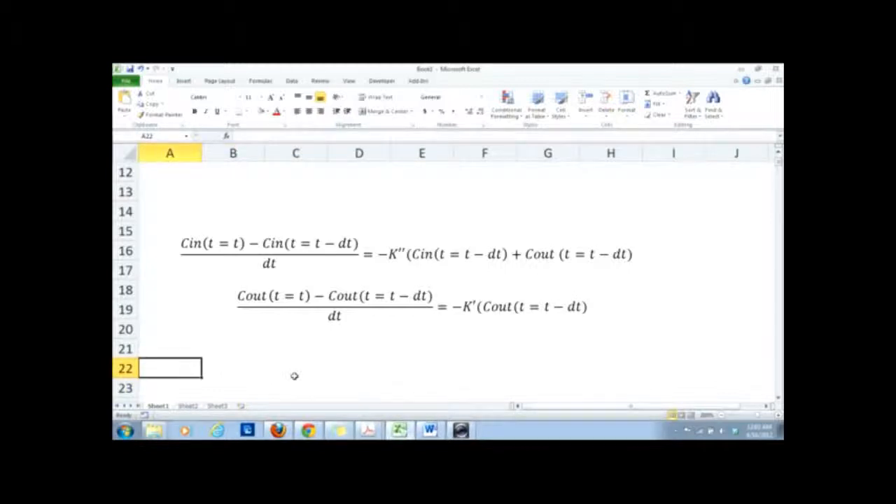
text(K'')
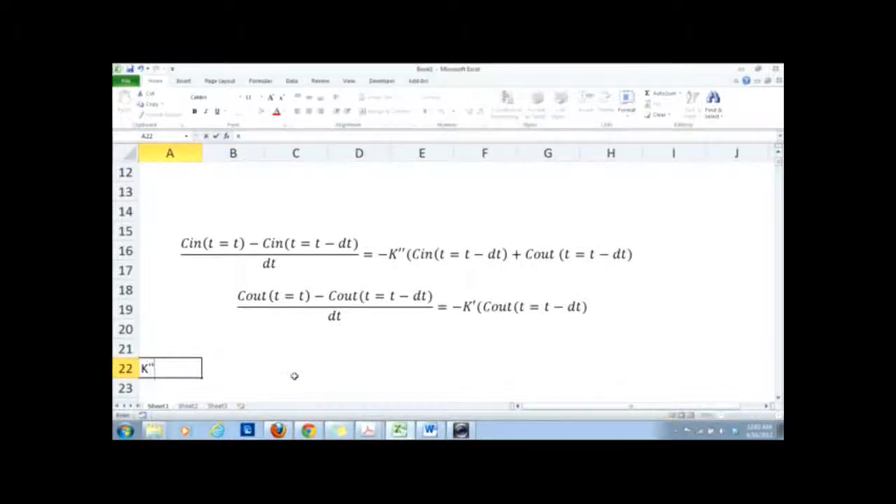
key(Tab)
text(1)
key(Return)
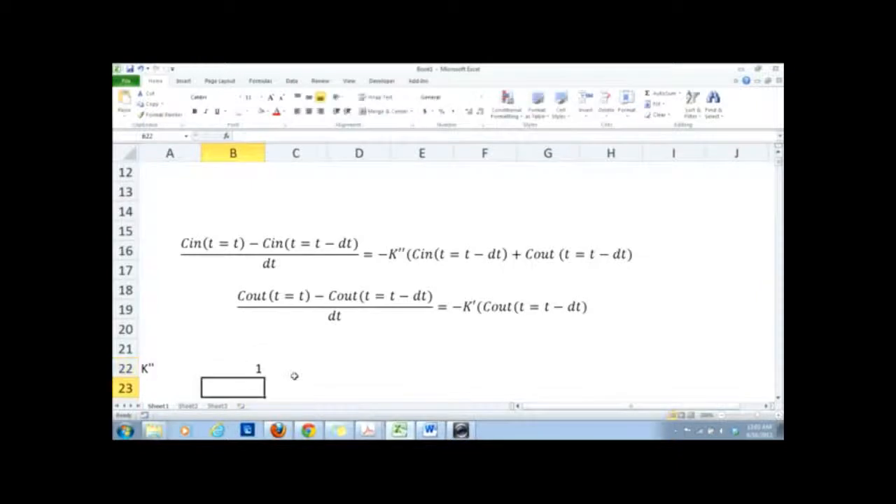
Enter the label K'= in A23 with the value 2 in B23.
key(Left)
text(K'=)
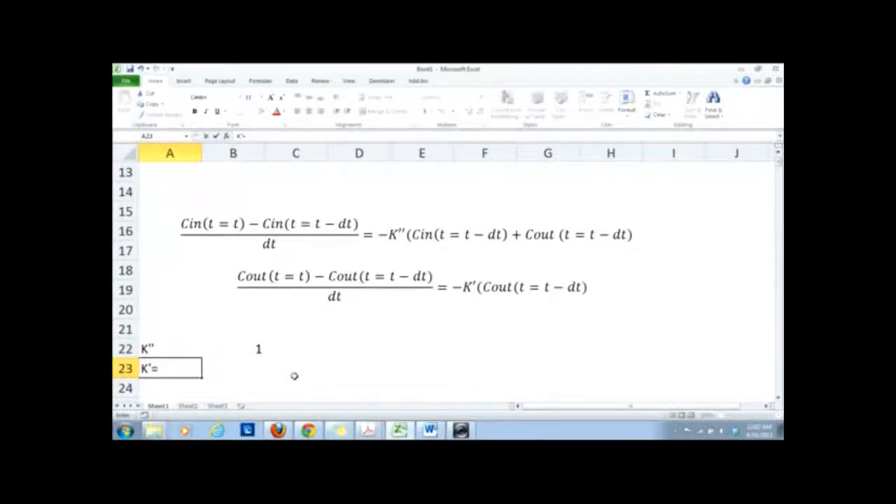
key(Tab)
text(2)
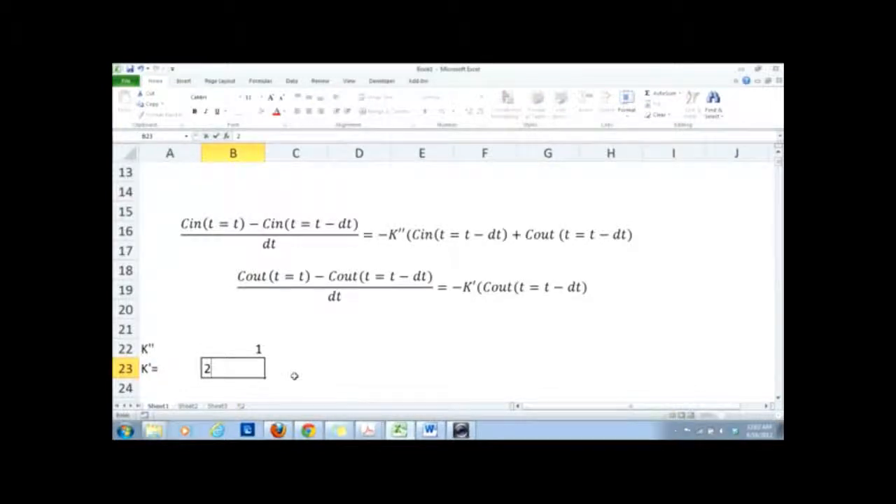
key(Return)
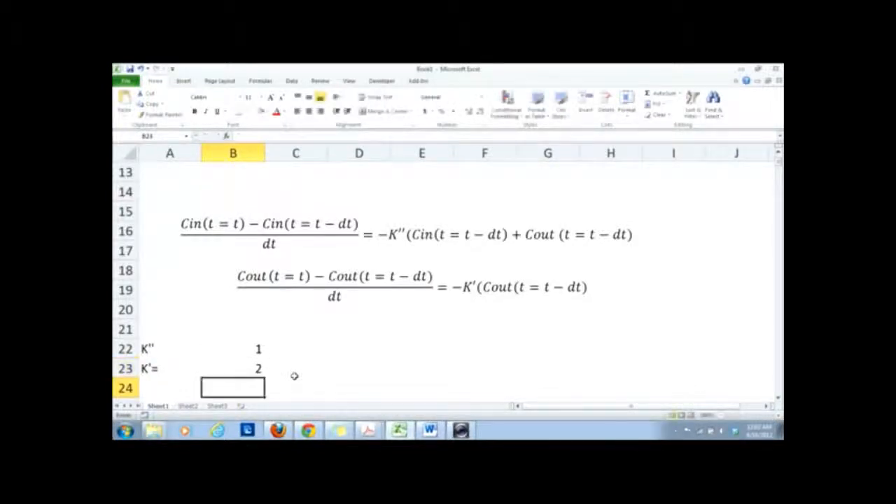
Enter the time step label dt= in A24 and its value .01 separately in B24.
key(Left)
text(dt)
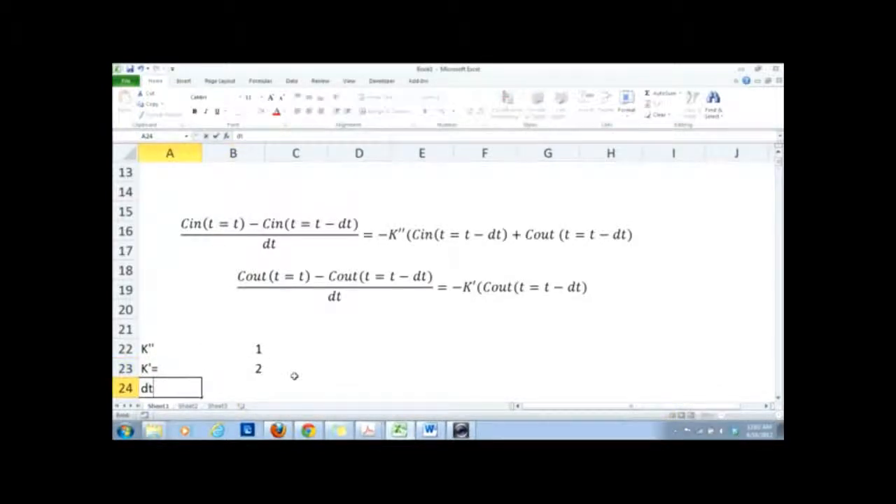
text(=.01)
key(Return)
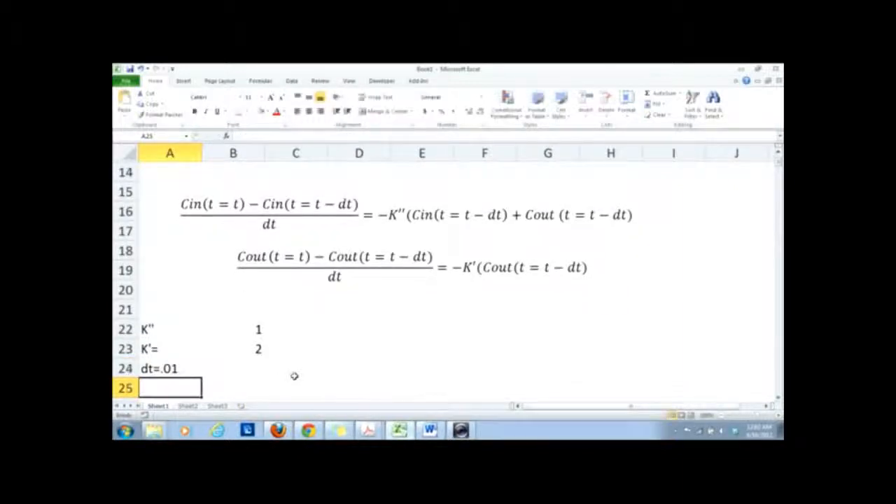
double_click(178, 371)
key(BackSpace)
key(BackSpace)
key(BackSpace)
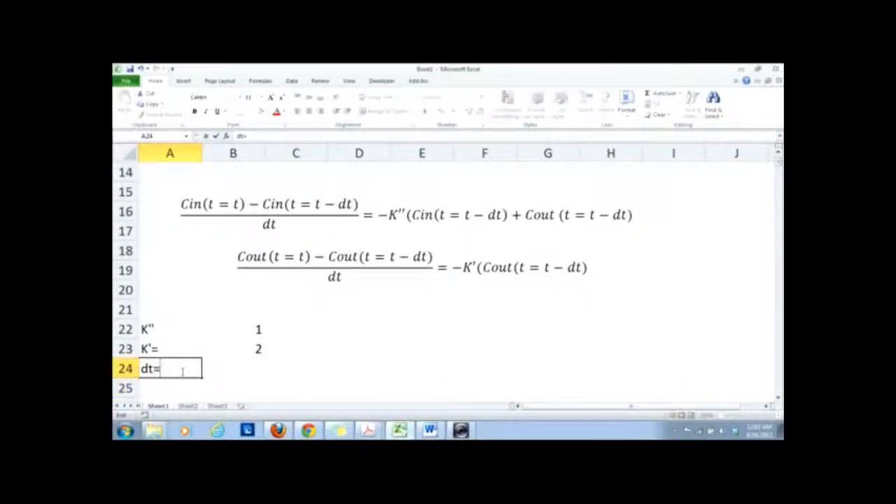
key(Return)
click(240, 363)
text(.01)
key(Return)
Add an equals sign to the K'' label in A22 so it reads K''=.
click(170, 317)
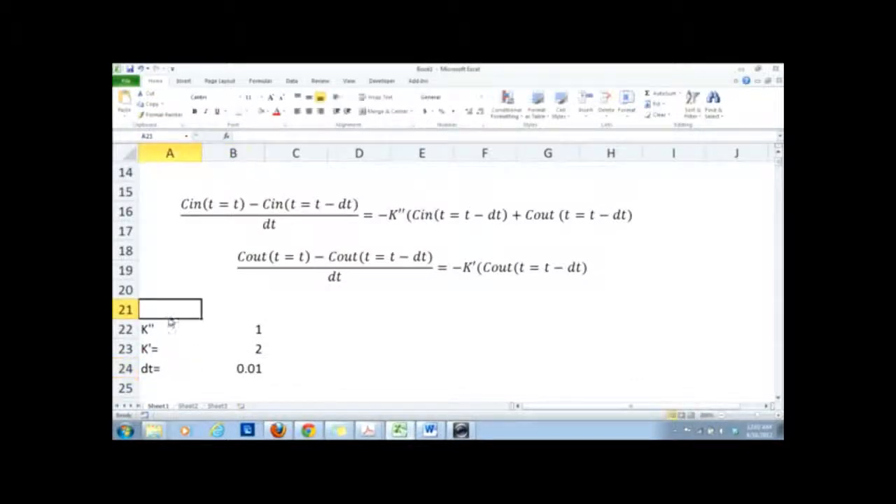
click(175, 325)
double_click(173, 328)
text(=)
key(Return)
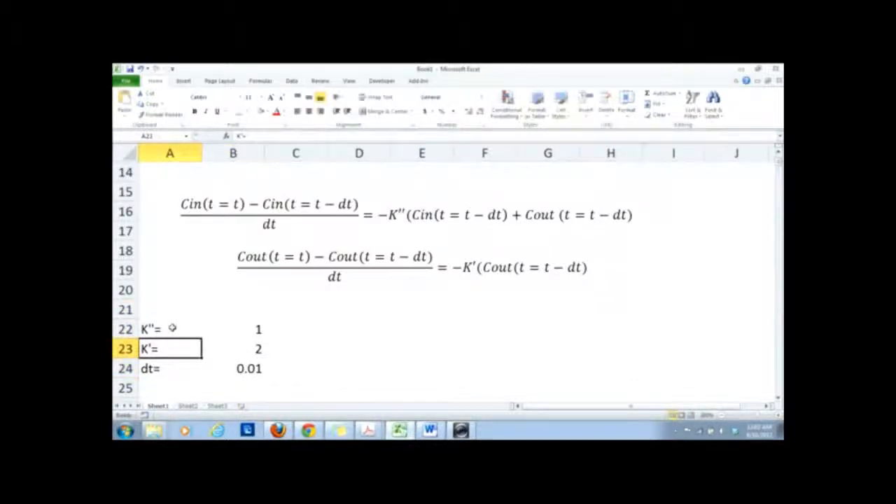
Add the column heading t in A26 and enter the starting time =0 in A27.
click(180, 393)
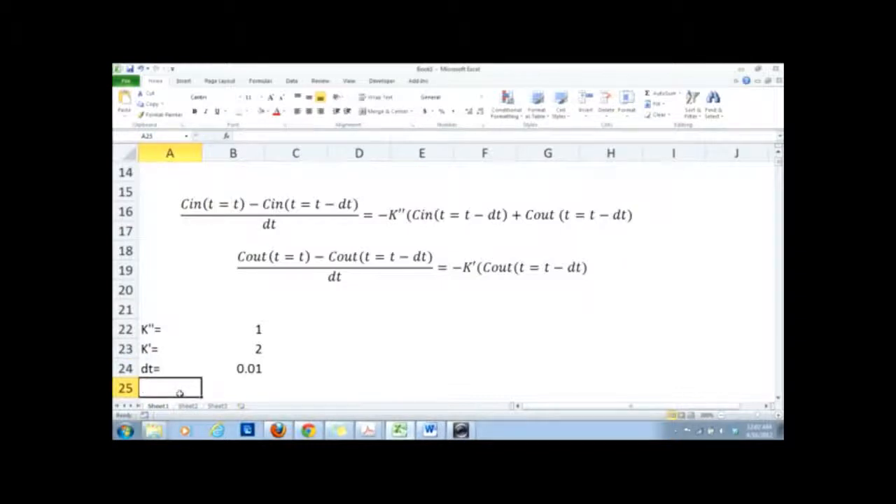
key(Down)
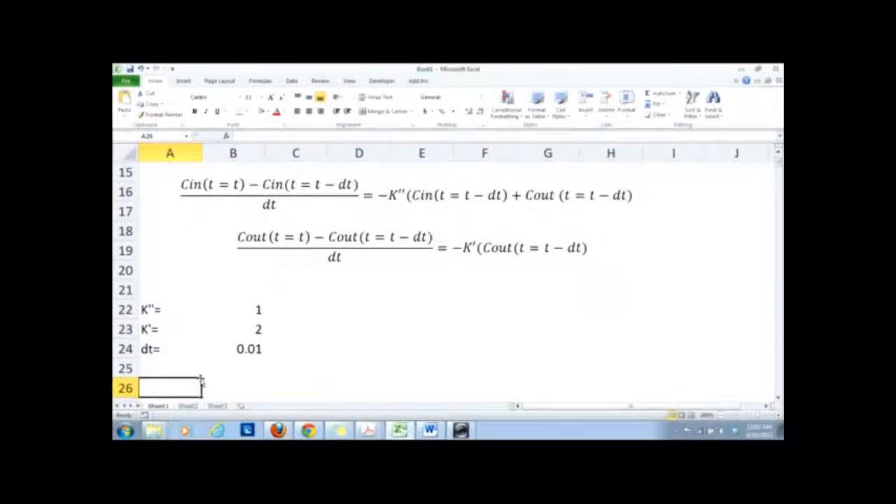
text(=)
key(Escape)
text(t)
key(Return)
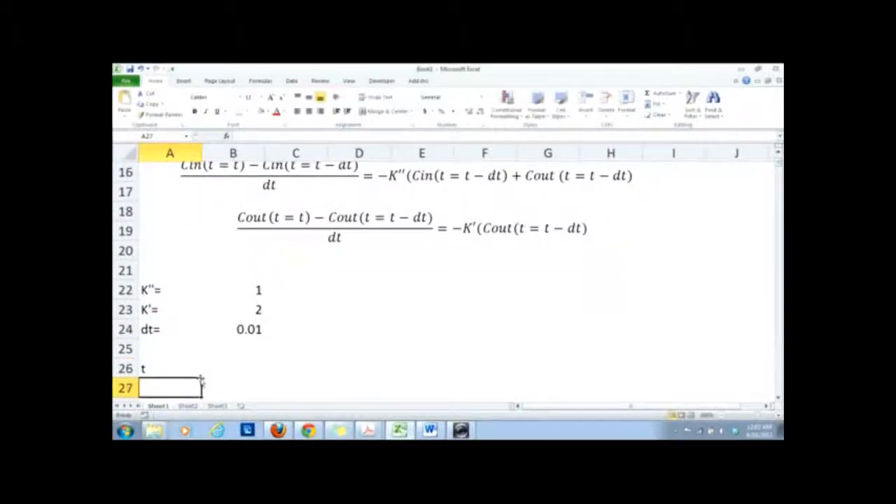
text(=0)
key(Return)
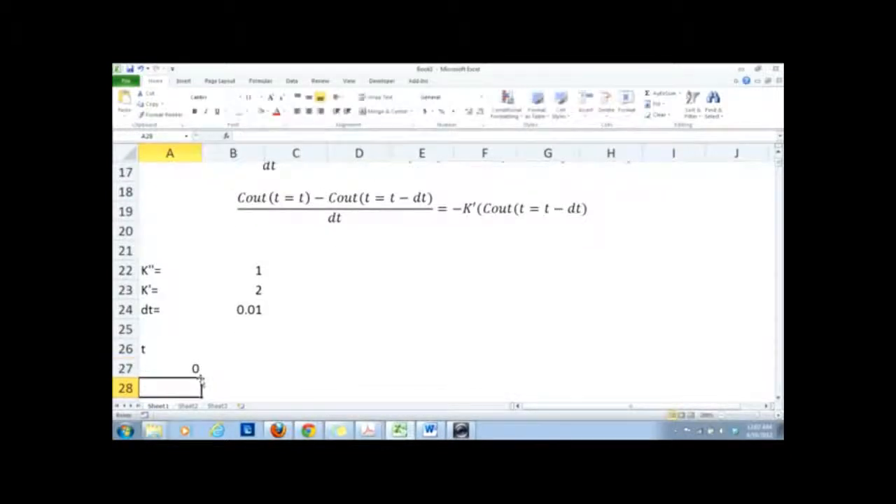
drag(171, 352, 172, 363)
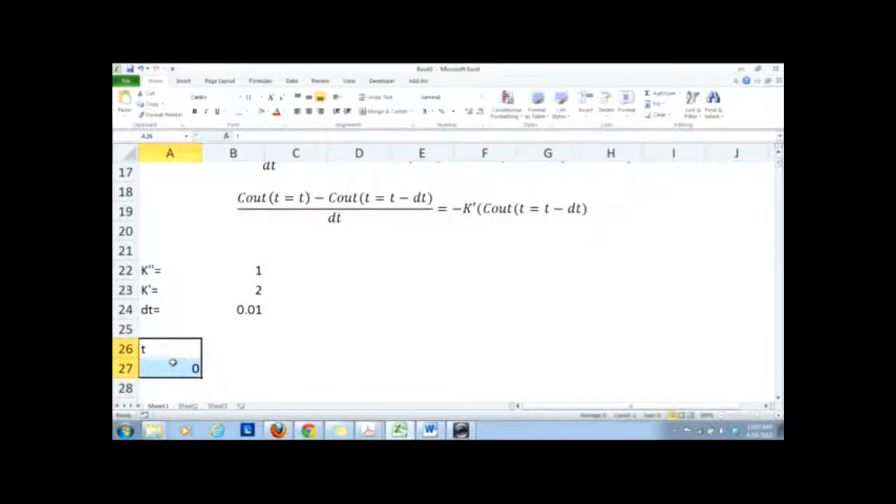
click(183, 81)
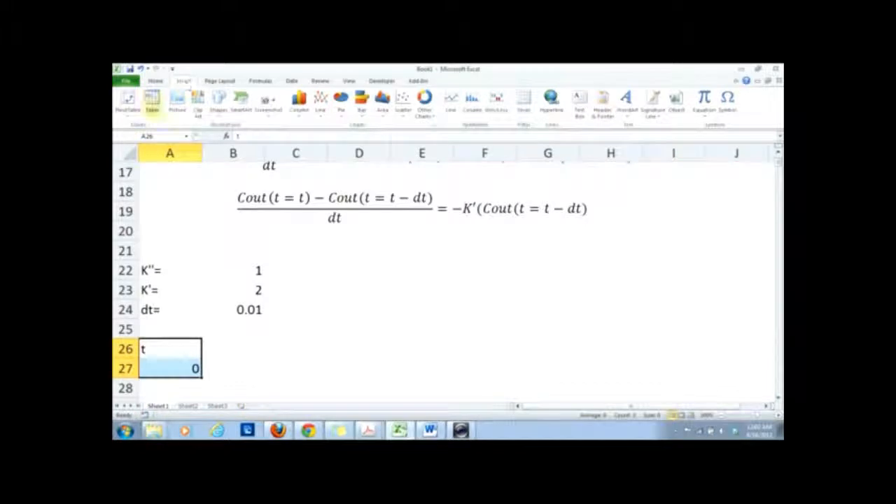
click(154, 81)
Add the headings Cin in B26 and Cout in C26, and center the contents of range A26:C27.
click(234, 343)
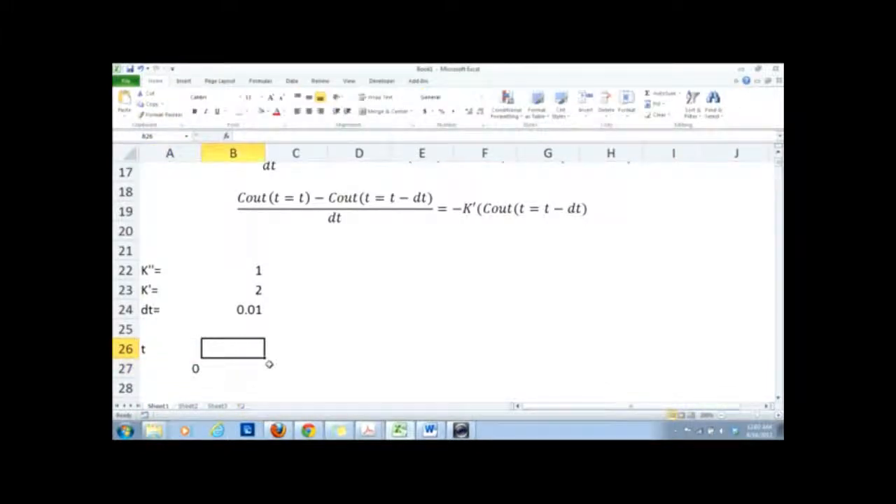
text(C)
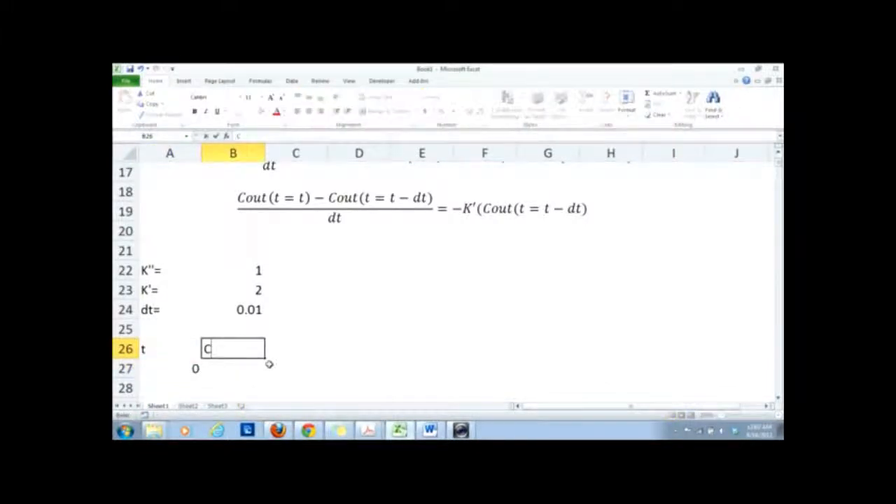
text(in)
key(Return)
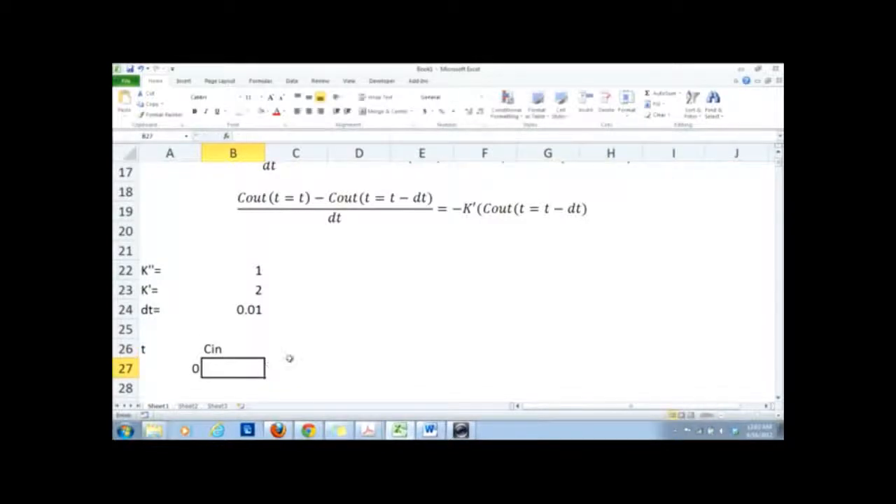
click(298, 351)
text(Cout)
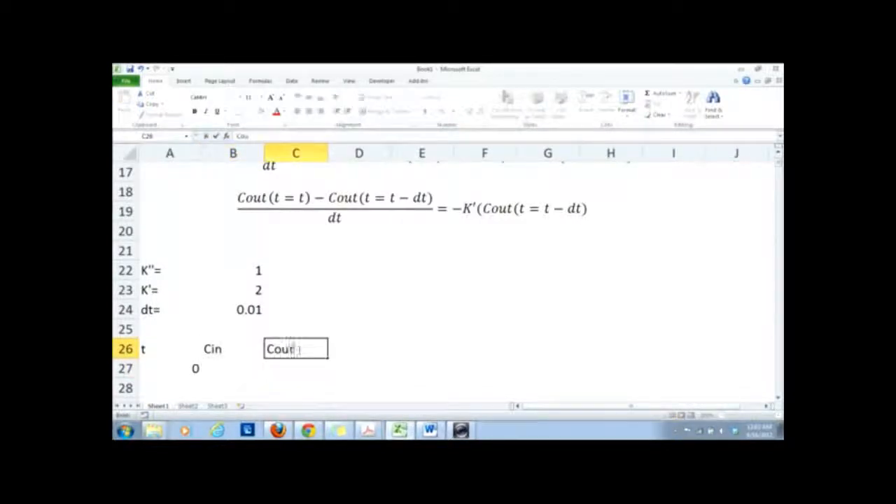
key(Return)
drag(300, 371, 171, 348)
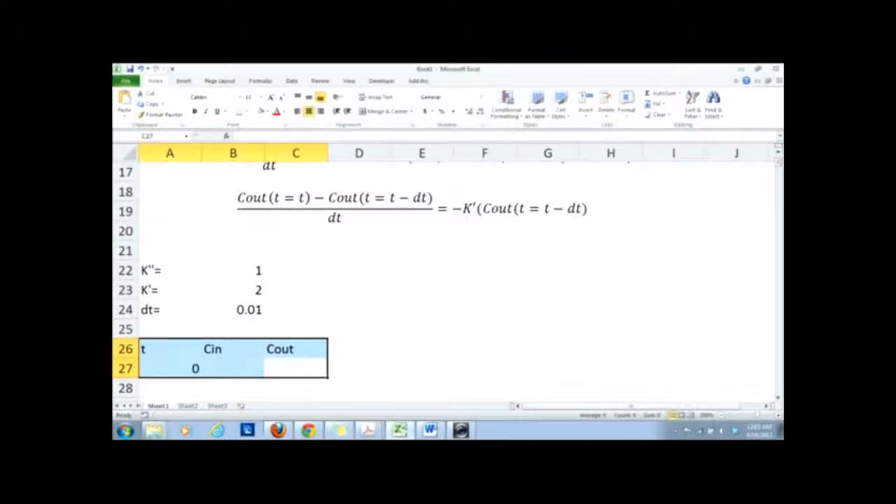
click(309, 111)
Enter the starting concentrations, 100 for Cin in B27 and 100 for Cout in C27.
click(210, 371)
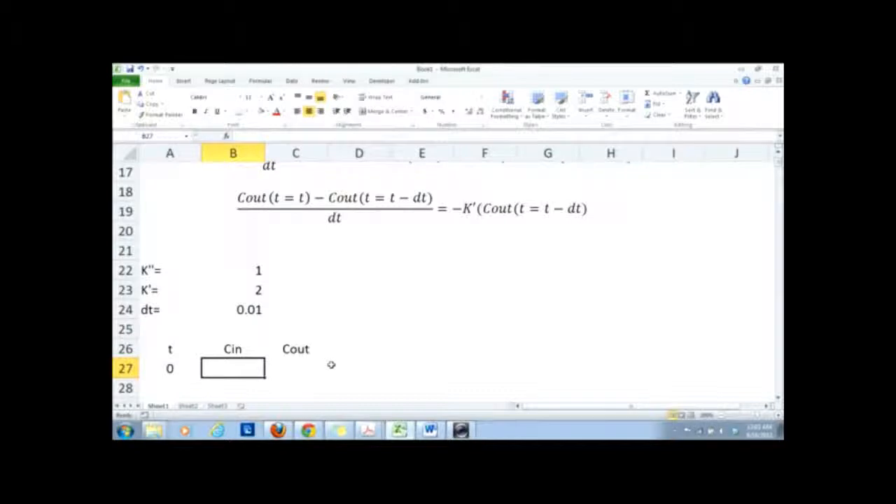
text(100)
key(Return)
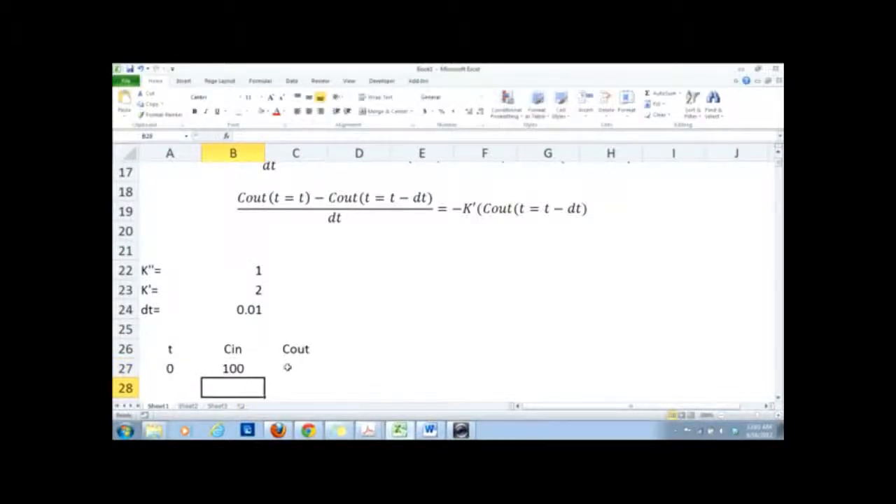
click(287, 367)
text(100)
key(Return)
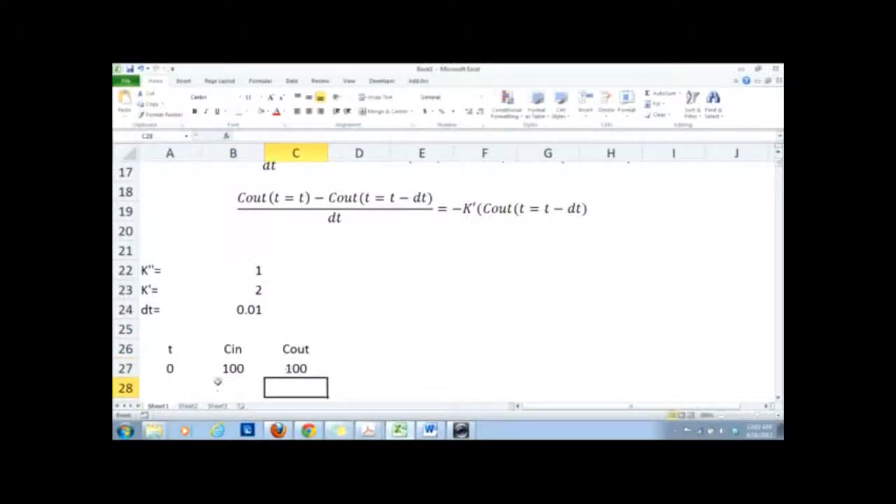
Calculate the next time value in A28 with the formula =A27+$B$24, keeping the dt reference absolute.
click(183, 382)
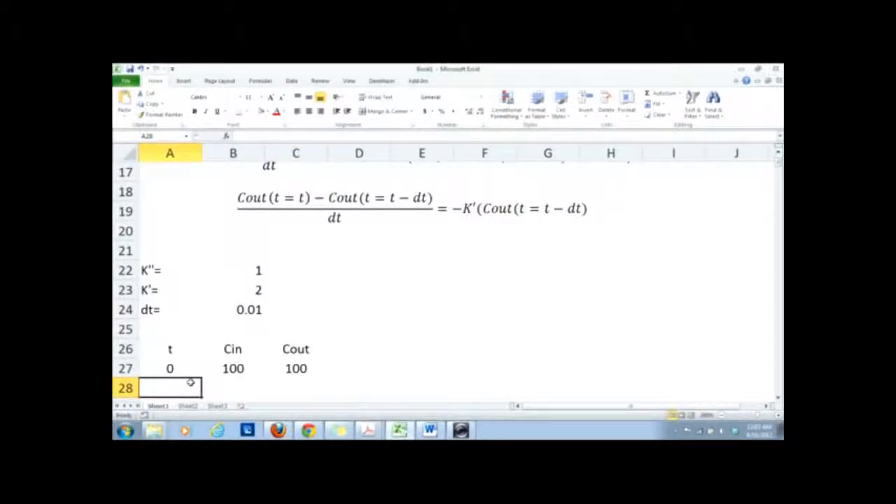
text(=)
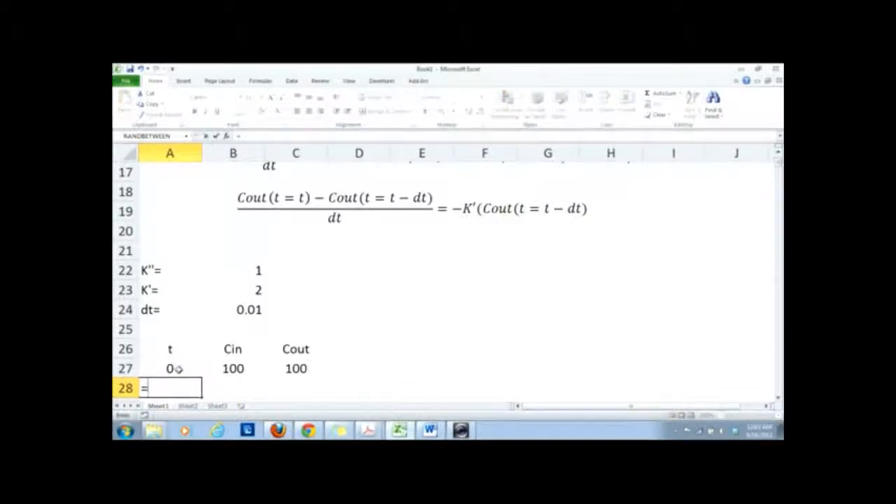
click(179, 369)
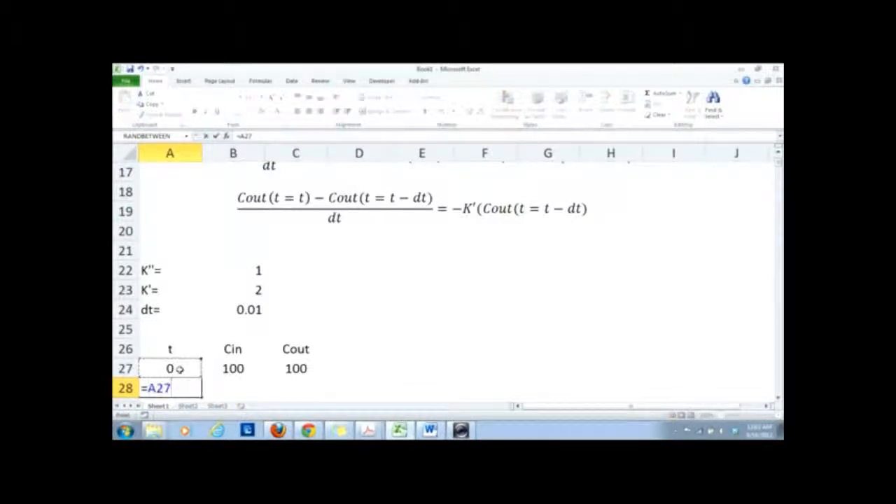
text(+)
click(239, 311)
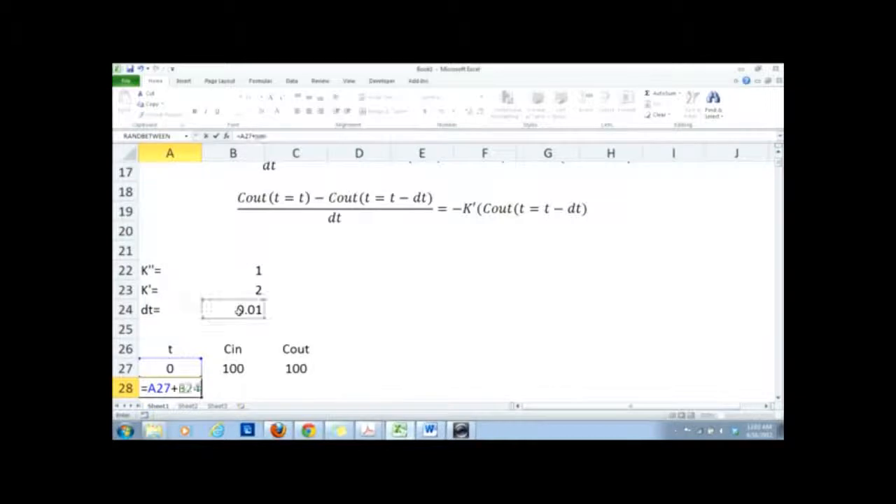
drag(192, 387, 188, 388)
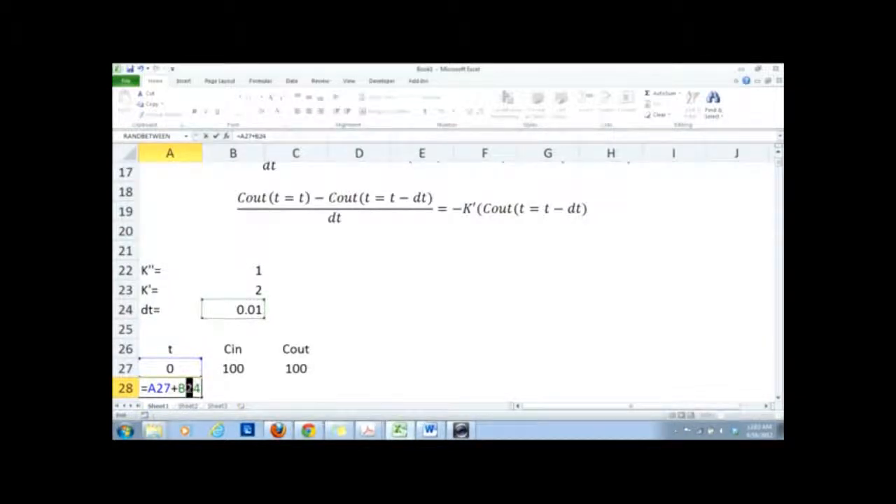
click(177, 388)
text($)
click(193, 388)
text($)
key(Return)
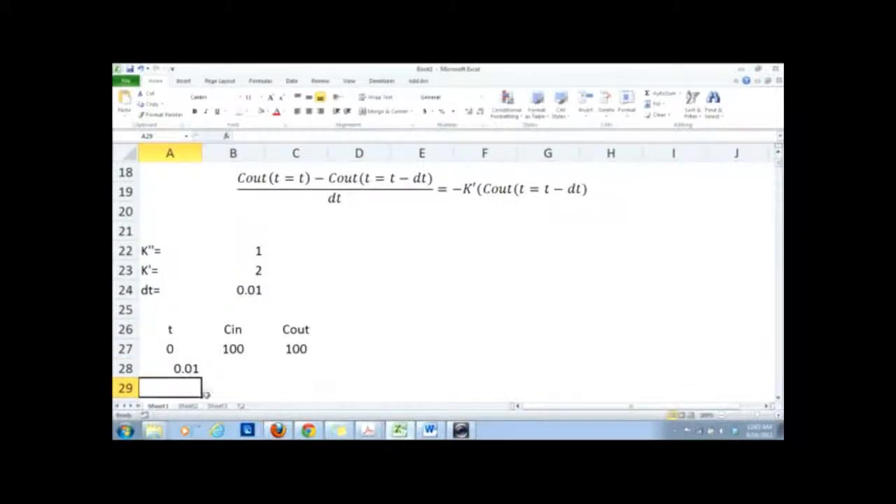
Move the Cin finite-difference equation beside the K'', K' and dt constants, around rows 22 to 25.
click(240, 372)
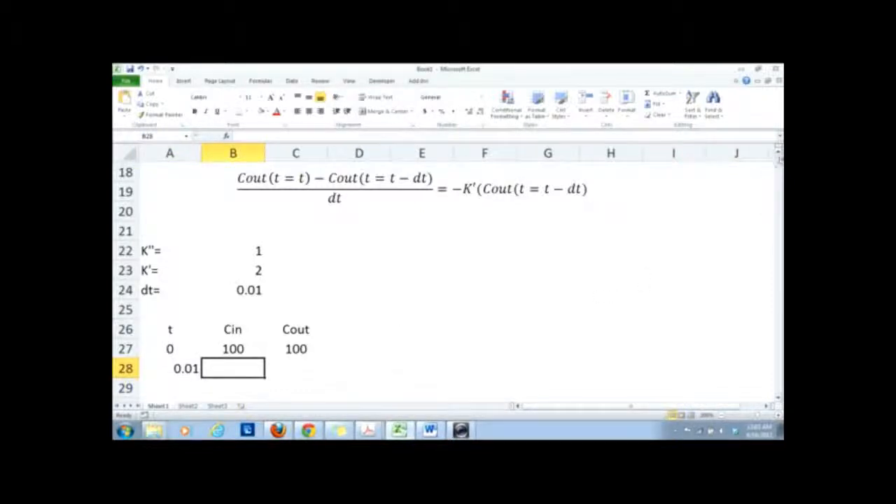
click(779, 151)
click(779, 151)
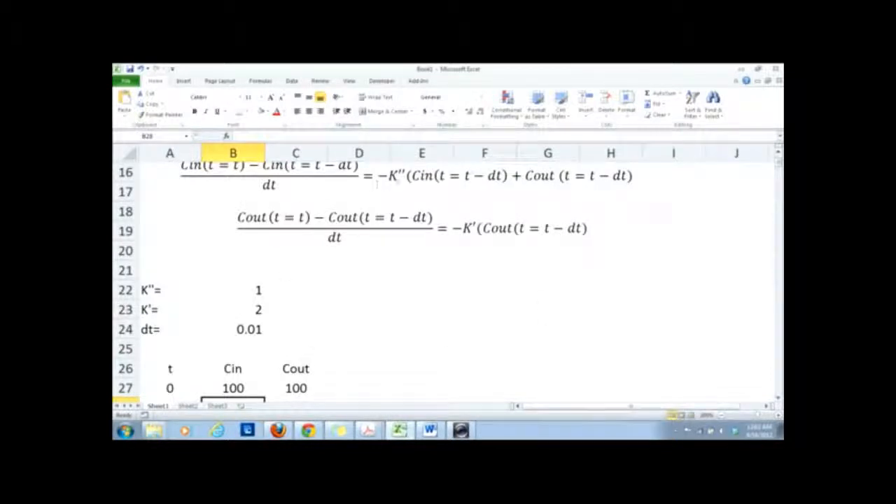
click(399, 178)
click(361, 214)
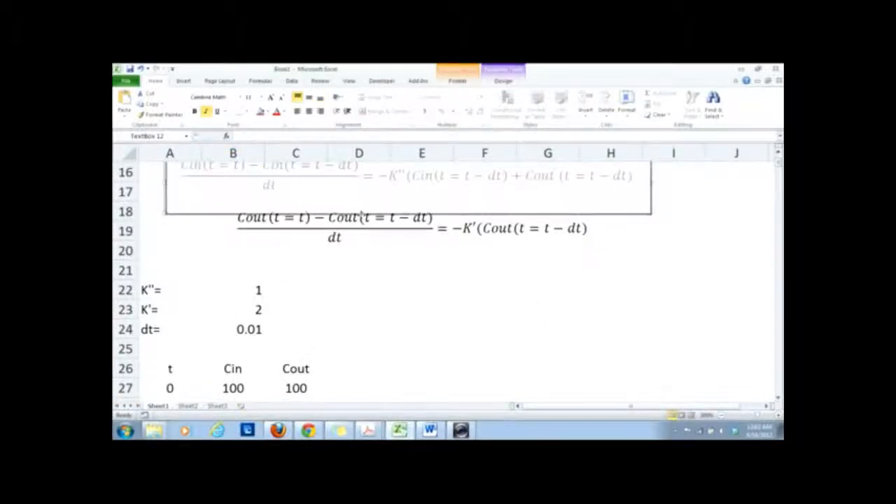
drag(361, 214, 467, 346)
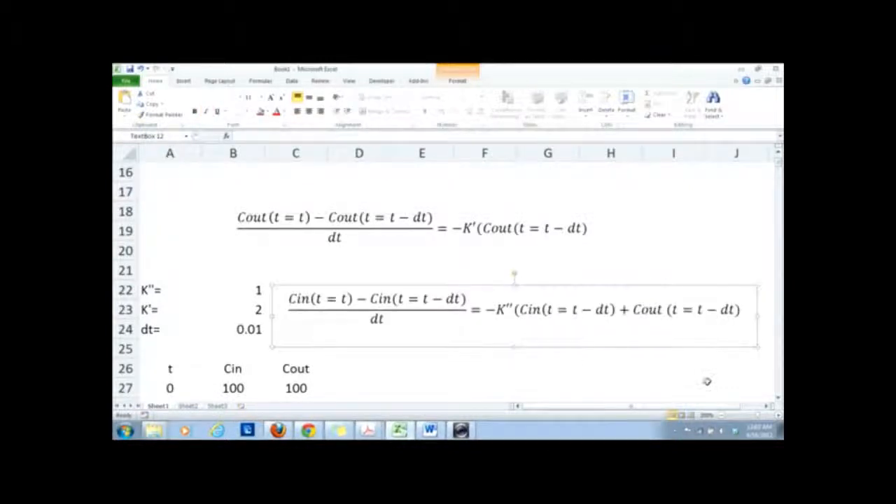
click(779, 399)
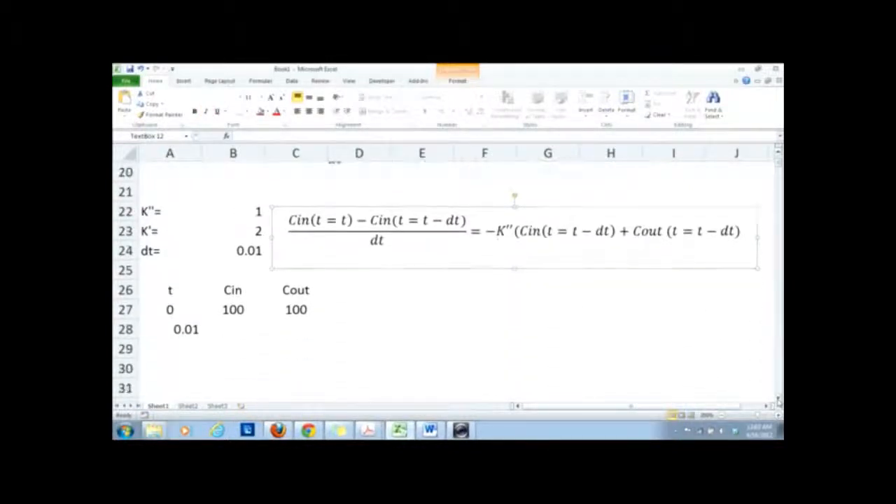
Begin the next Cin value in B28 with the formula part =B27-B$24*B$22, fixing the row references of dt and K''.
click(232, 328)
text(=)
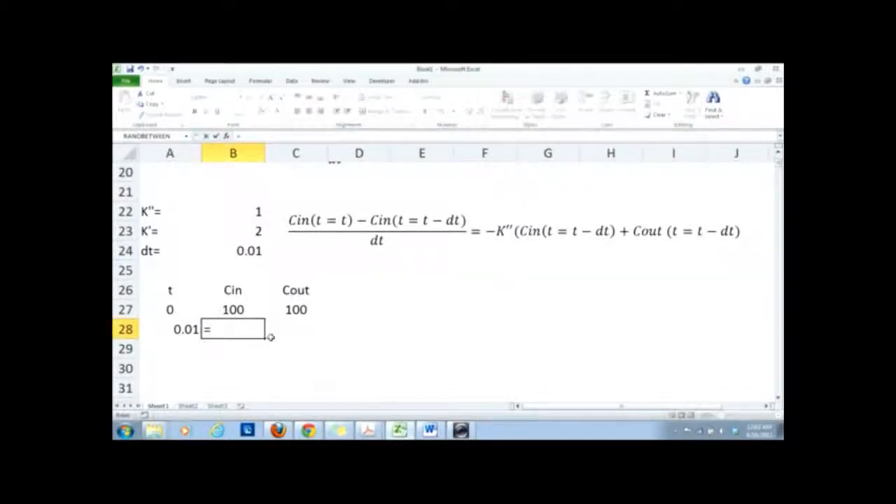
click(249, 309)
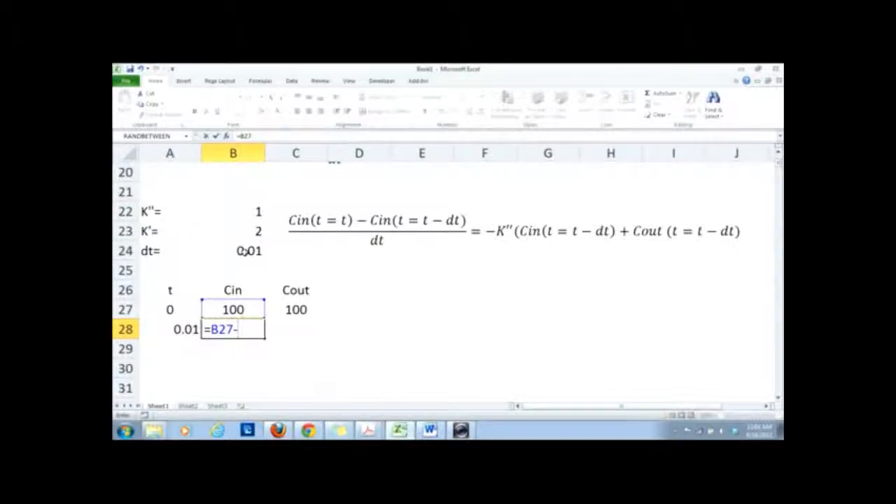
click(243, 251)
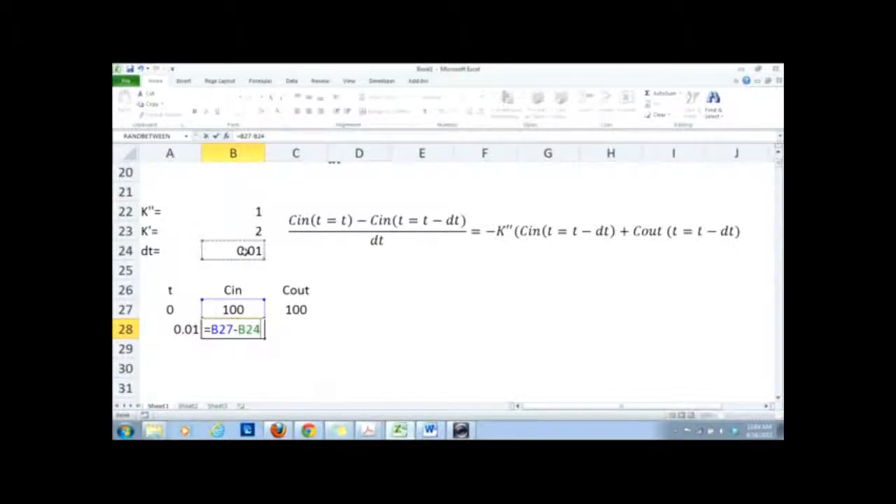
click(245, 329)
text($)
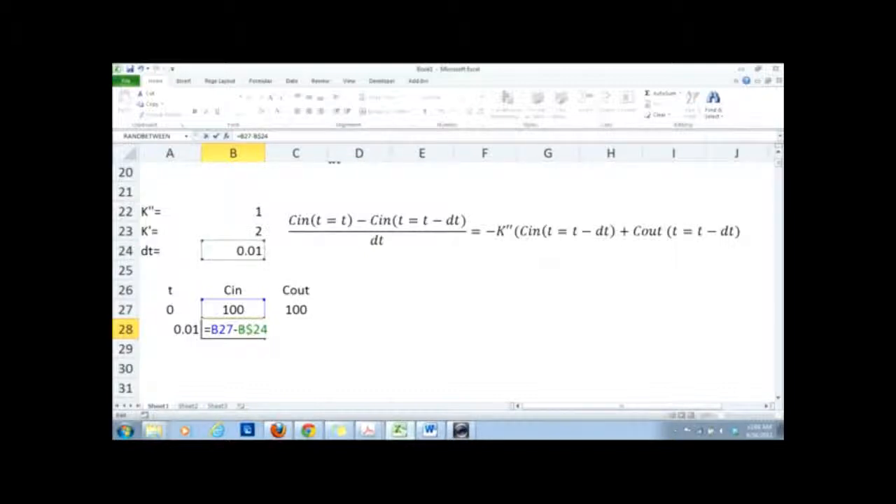
click(282, 329)
text(*)
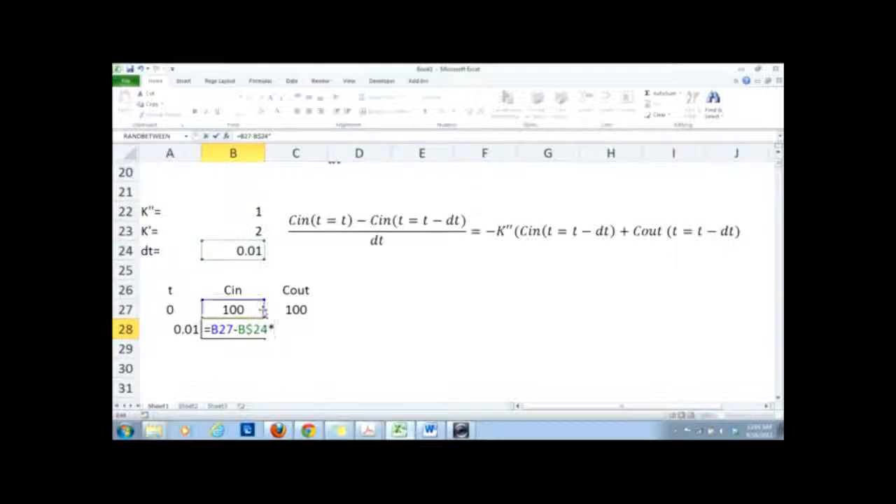
click(238, 212)
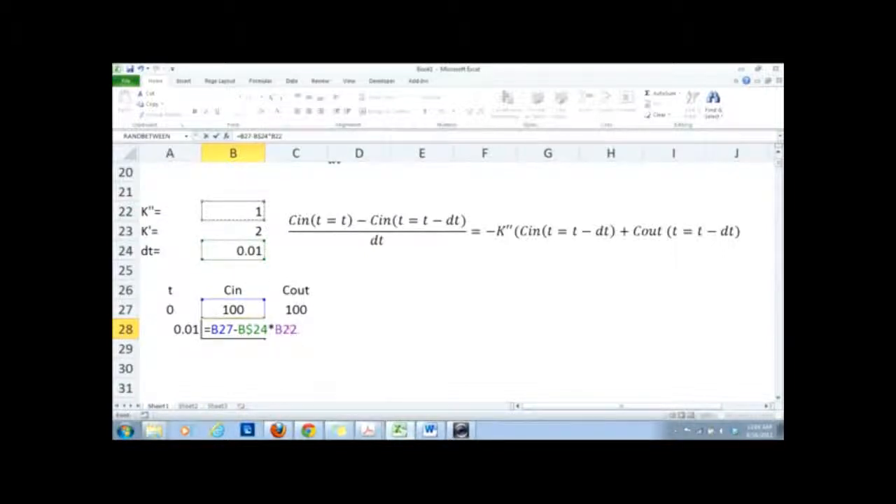
click(284, 329)
text($)
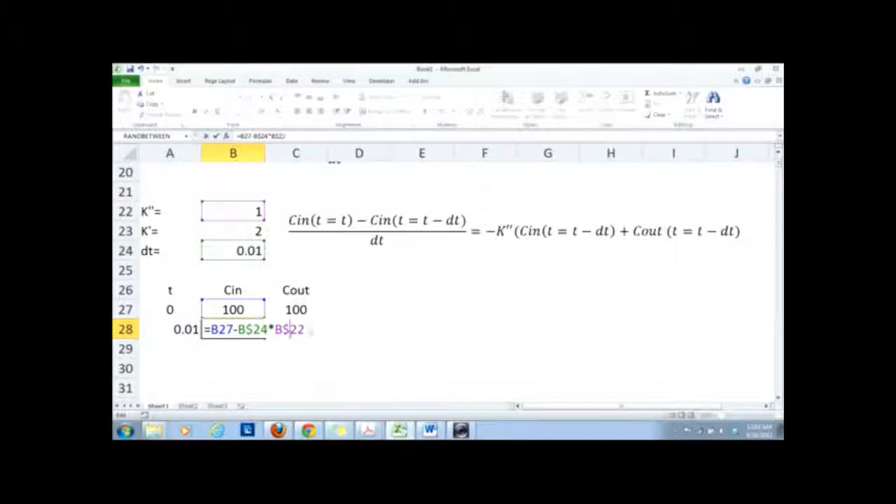
Complete the B28 formula by multiplying by the concentration difference (B27-C27), giving =B27-B$24*B$22*(B27-C27).
click(311, 331)
text(*)
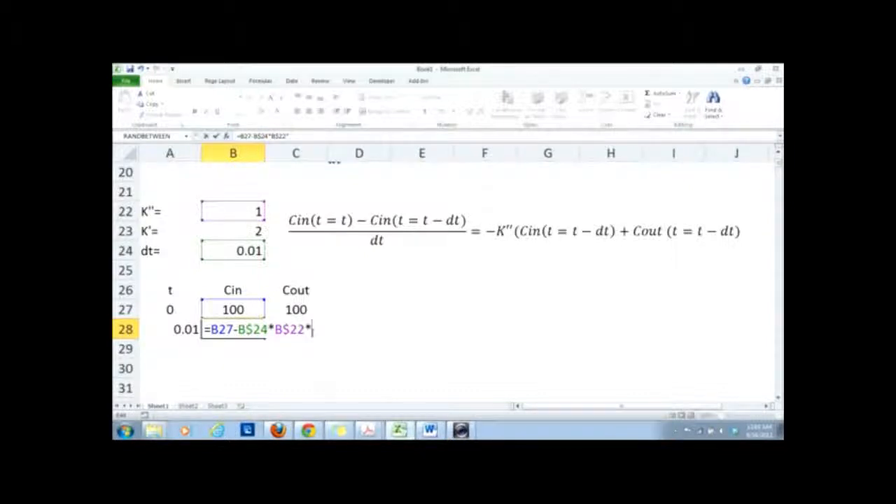
text(()
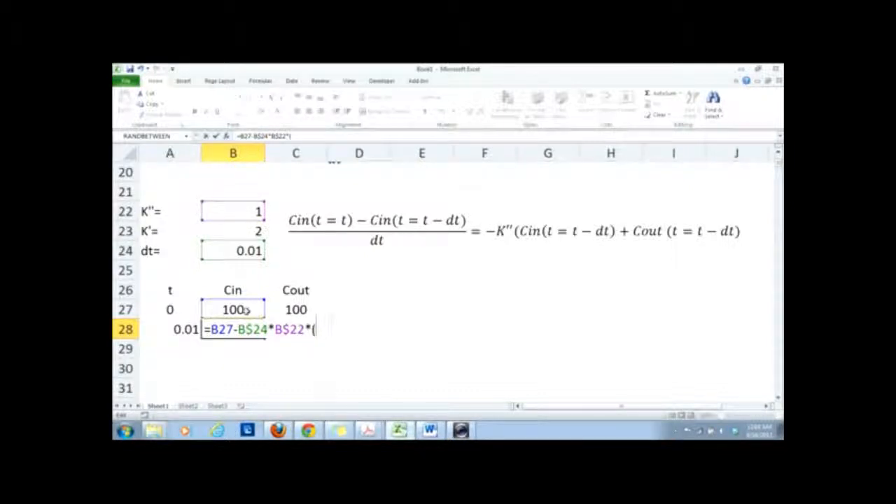
click(243, 309)
text(-)
click(295, 309)
text())
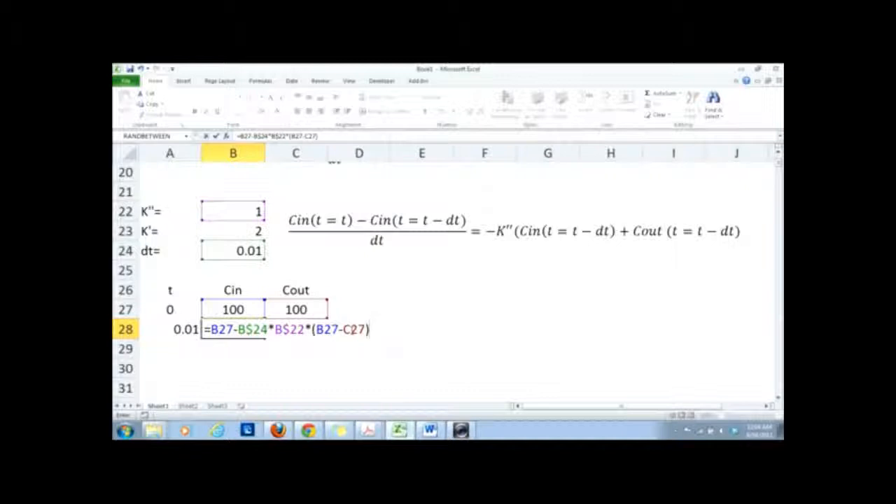
key(Return)
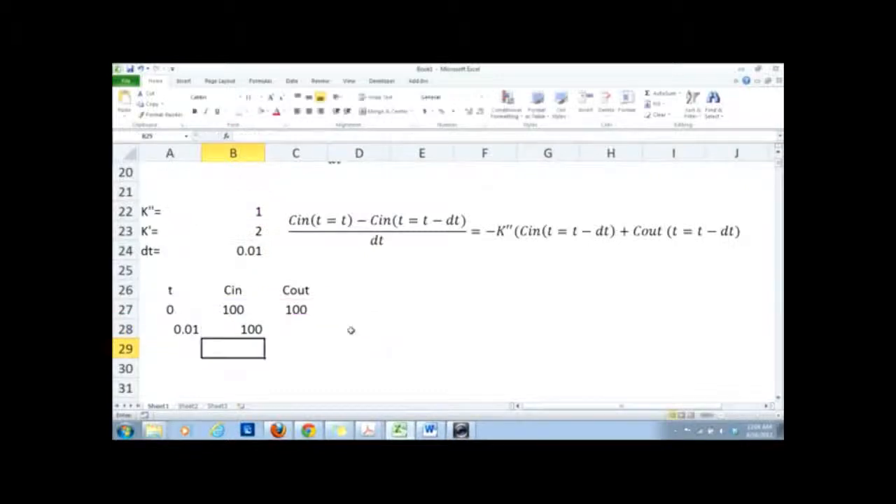
Move the Cout finite-difference equation down below the Cin equation, beside the table.
click(284, 328)
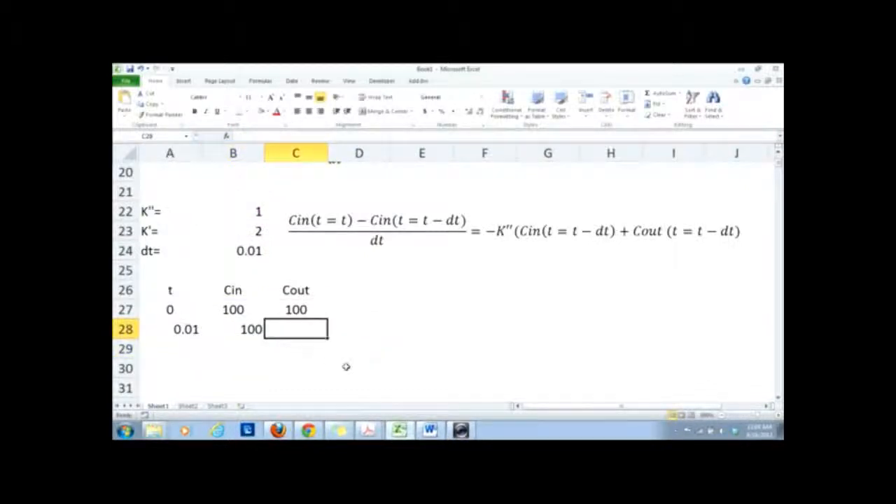
click(336, 161)
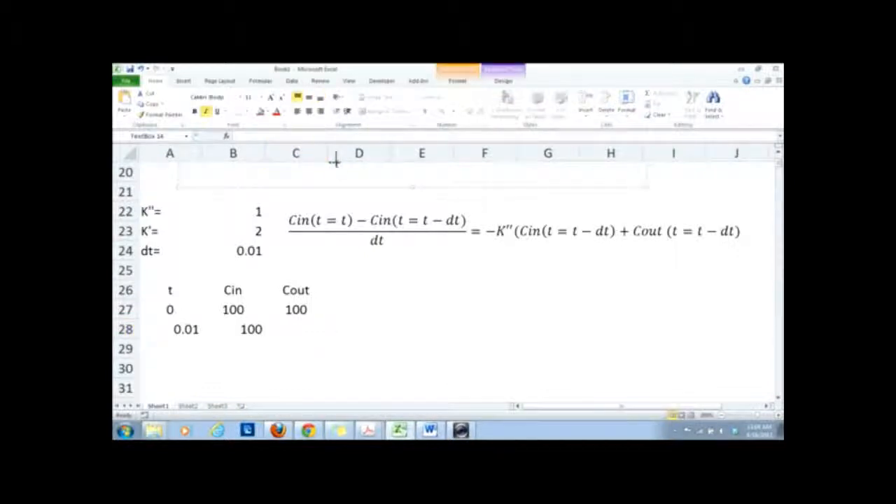
drag(361, 187, 544, 325)
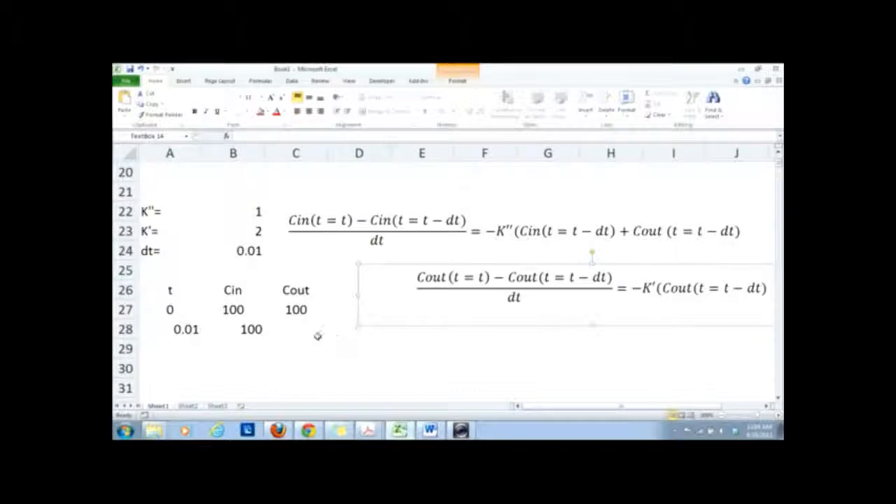
Calculate the next Cout value in C28 with the formula =C27-B$24*B$23*(C27), fixing the row references of dt and K'.
click(318, 335)
text(=)
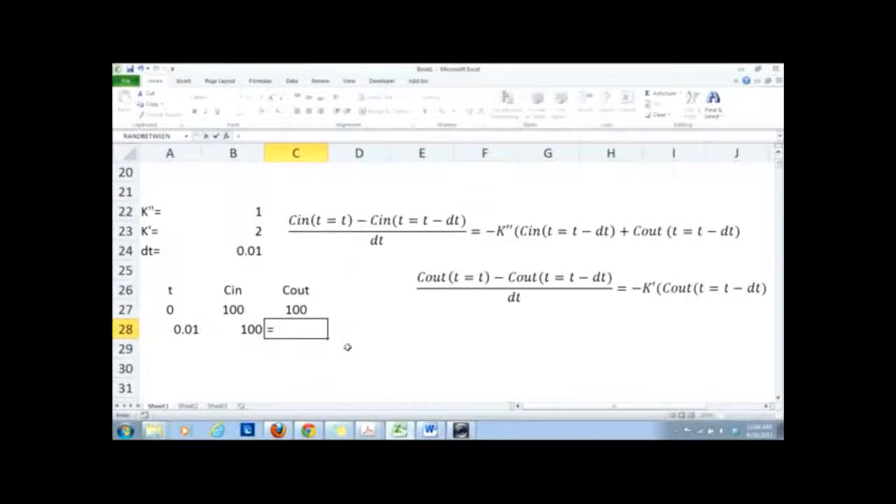
click(295, 308)
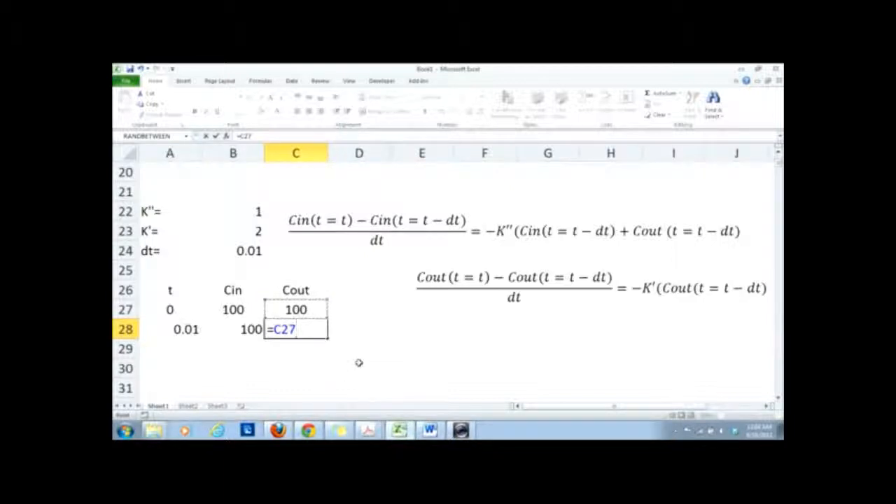
text(-)
click(236, 252)
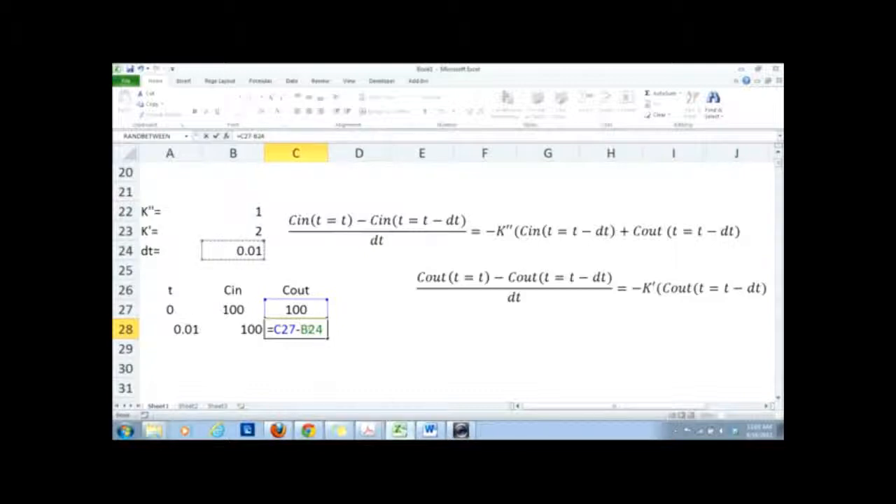
click(311, 330)
text($24)
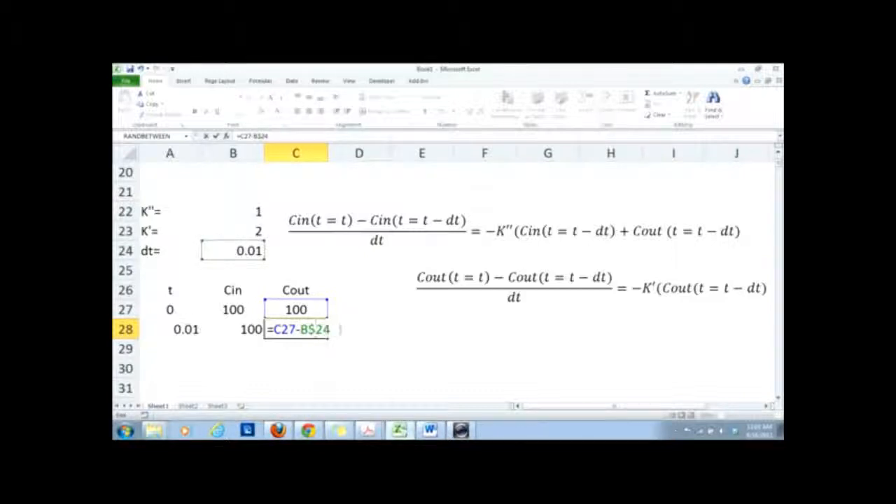
text(*)
click(236, 228)
click(344, 329)
text($23)
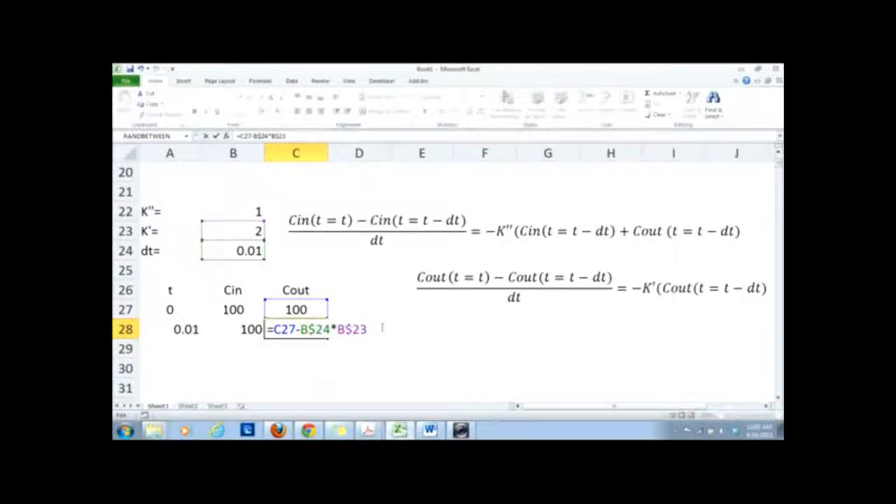
text(*()
click(308, 309)
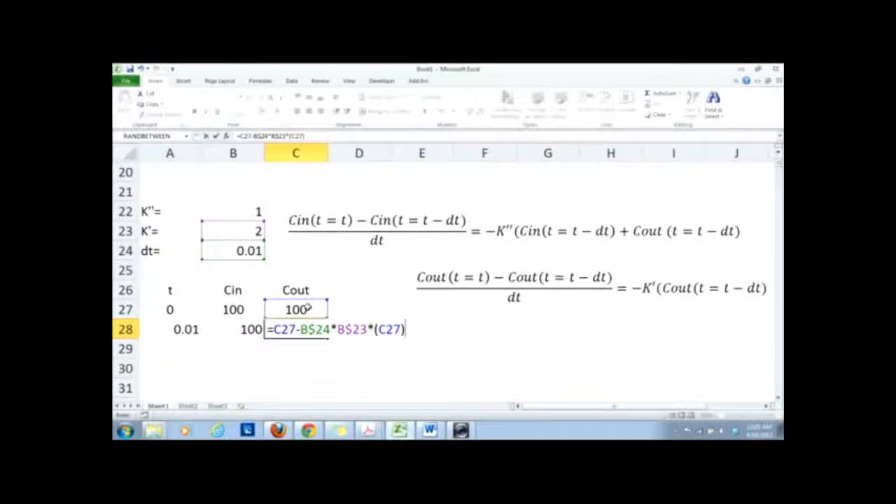
key(Return)
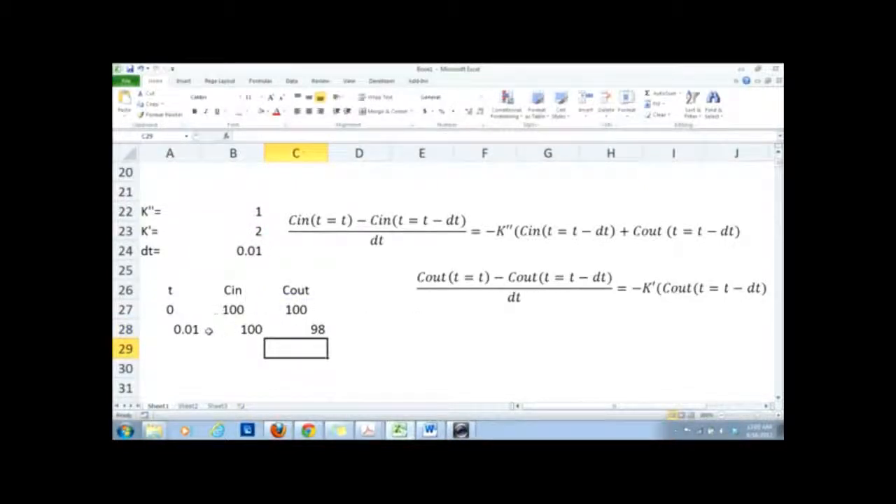
Fill the formulas of A28:C28 down to row 1336 and check the final Cin and Cout cells.
drag(187, 329, 327, 385)
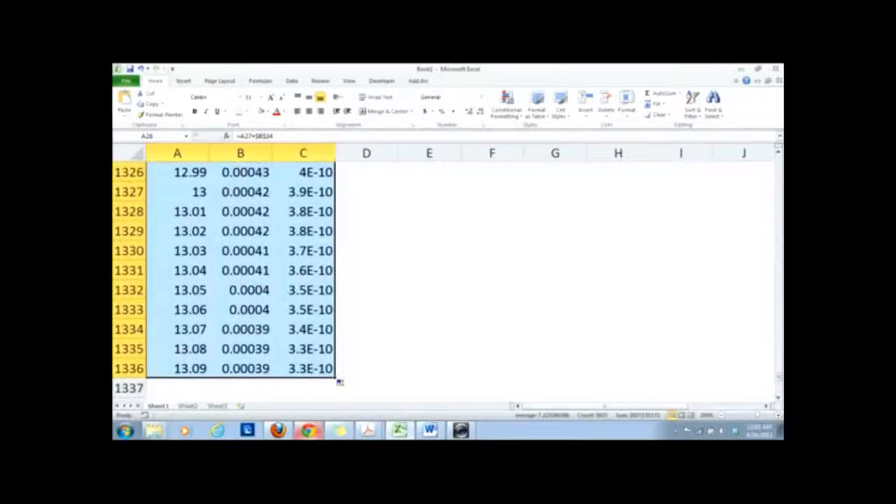
click(376, 336)
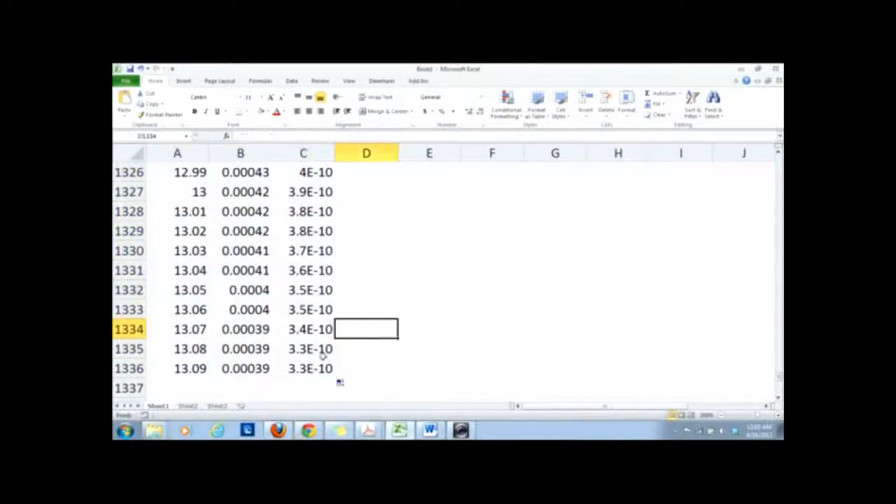
click(250, 371)
click(308, 370)
key(Left)
click(302, 369)
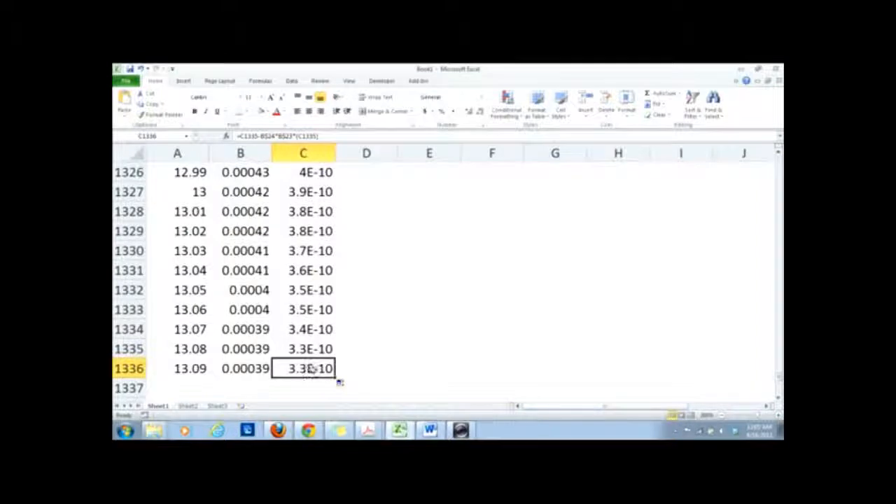
Move the legend of the Cin and Cout chart into its plot area and widen the chart to column J.
drag(779, 378, 776, 169)
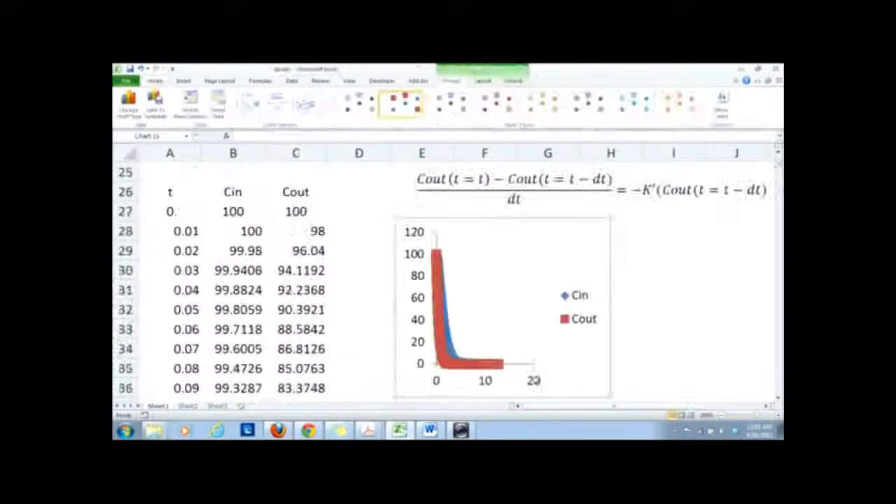
click(583, 319)
drag(590, 286, 503, 277)
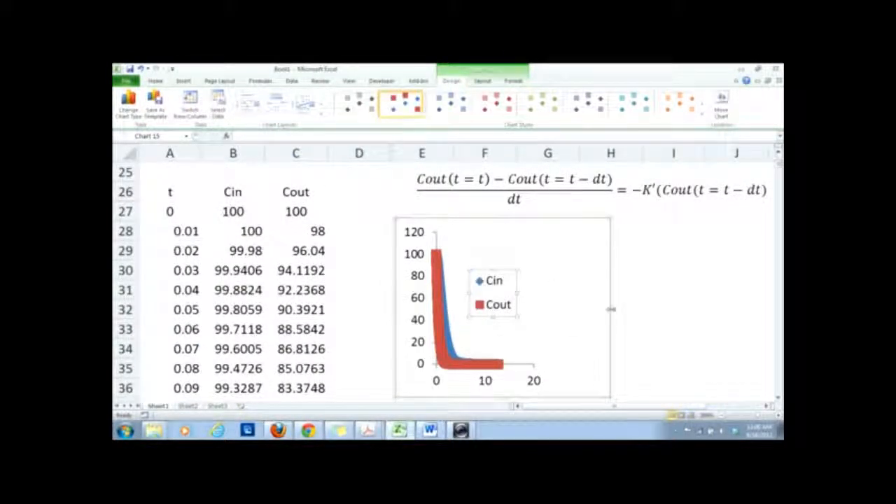
drag(610, 308, 751, 318)
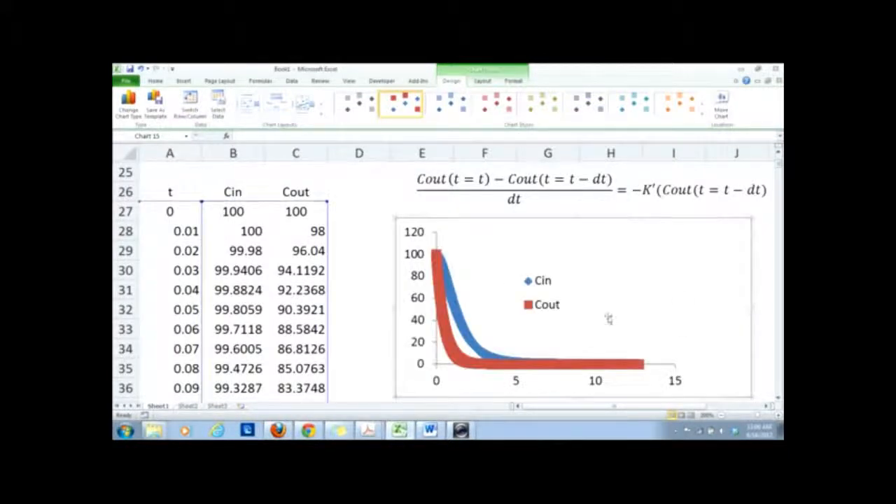
Examine the original rate equations and the Cin/Cout compartment diagram at the beginning of the sheet.
click(371, 309)
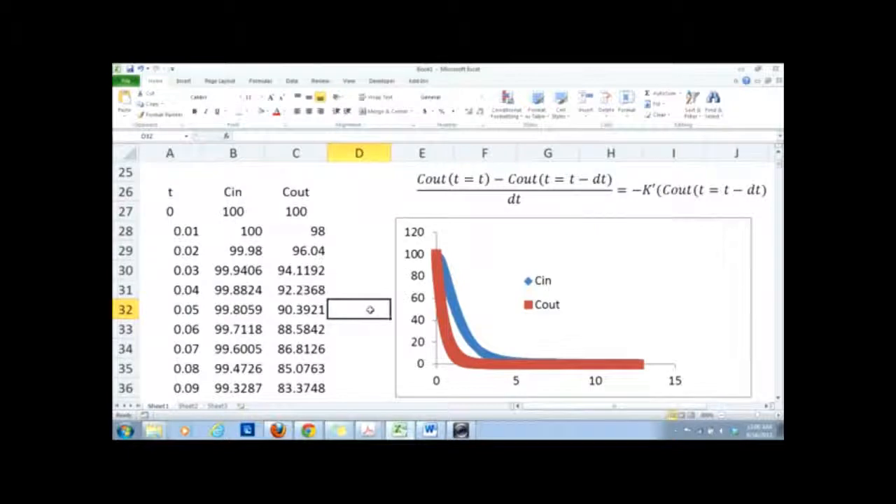
key(Up)
key(Up)
key(Up)
key(Up)
key(Up)
key(Up)
key(Up)
key(Up)
key(Up)
key(Up)
key(Up)
key(Up)
key(Up)
key(Up)
key(Up)
key(Up)
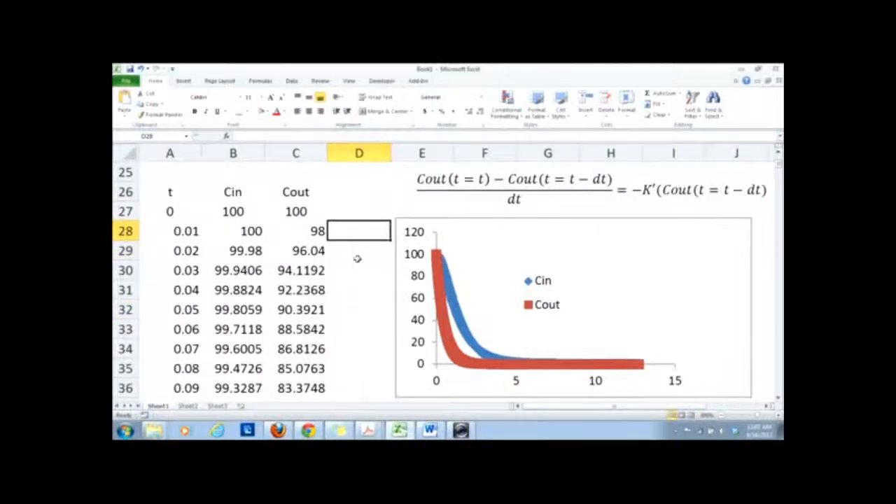
key(Up)
key(Up)
key(Up)
key(Up)
key(Up)
key(Up)
key(Up)
key(Up)
key(Up)
key(Up)
key(Up)
key(Up)
key(Up)
key(Up)
key(Up)
key(Up)
key(Up)
key(Up)
key(Up)
key(Up)
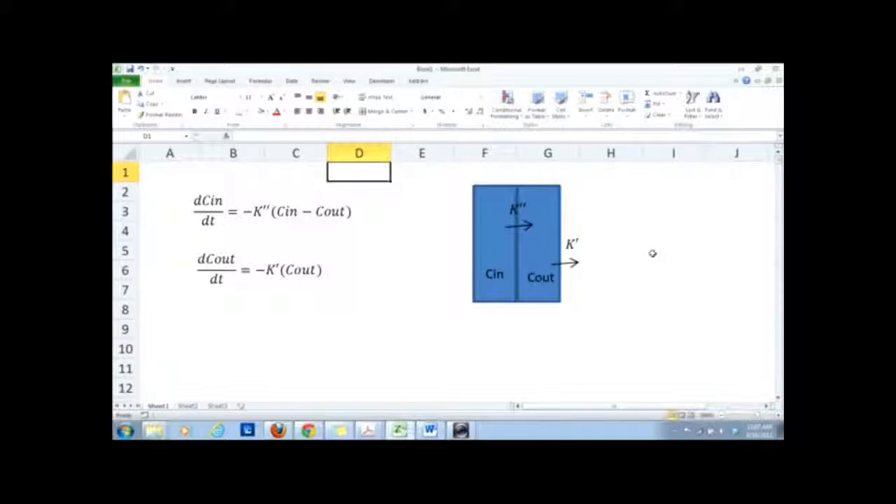
key(Down)
key(Down)
key(Down)
key(Down)
key(Down)
key(Down)
key(Down)
key(Down)
key(Down)
key(Down)
key(Down)
key(Down)
key(Down)
key(Down)
key(Down)
key(Down)
key(Down)
key(Down)
key(Down)
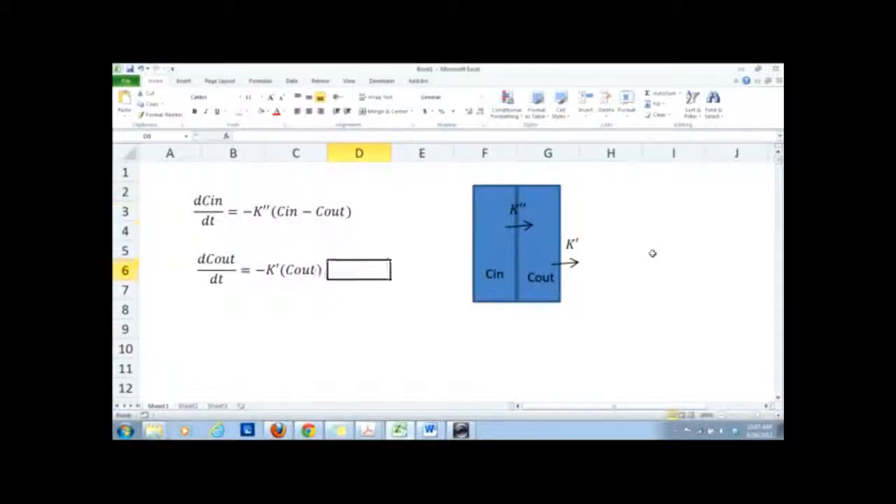
Move the Cin and Cout chart up to just below the Cin difference equation, beside the K'', K' and dt values.
key(Down)
key(Down)
key(Down)
key(Down)
key(Down)
key(Down)
key(Down)
key(Down)
key(Down)
key(Down)
key(Down)
key(Down)
key(Down)
key(Down)
key(Down)
key(Down)
key(Down)
key(Down)
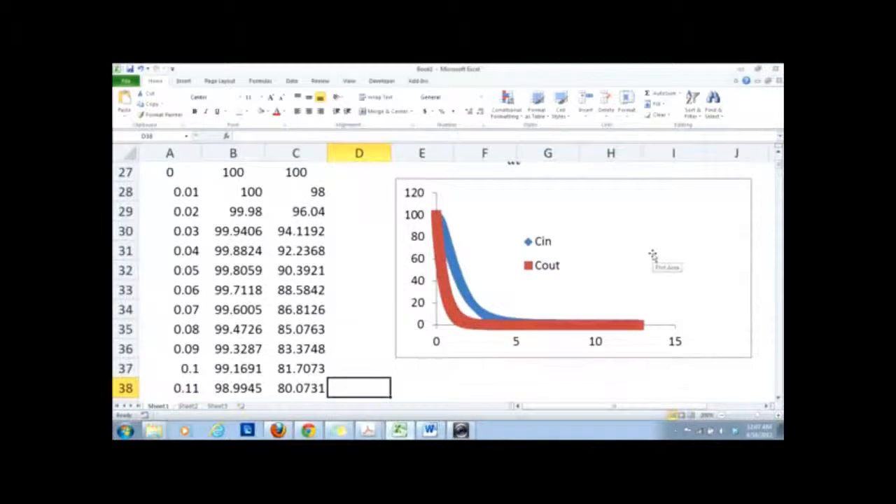
key(Up)
key(Up)
key(Up)
key(Up)
key(Up)
key(Up)
key(Up)
key(Up)
key(Up)
key(Up)
key(Up)
key(Up)
key(Up)
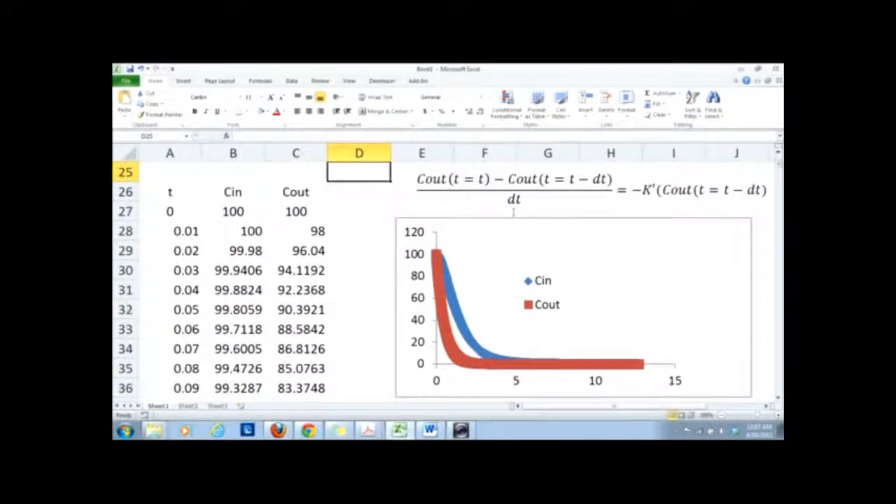
key(Up)
key(Up)
key(Up)
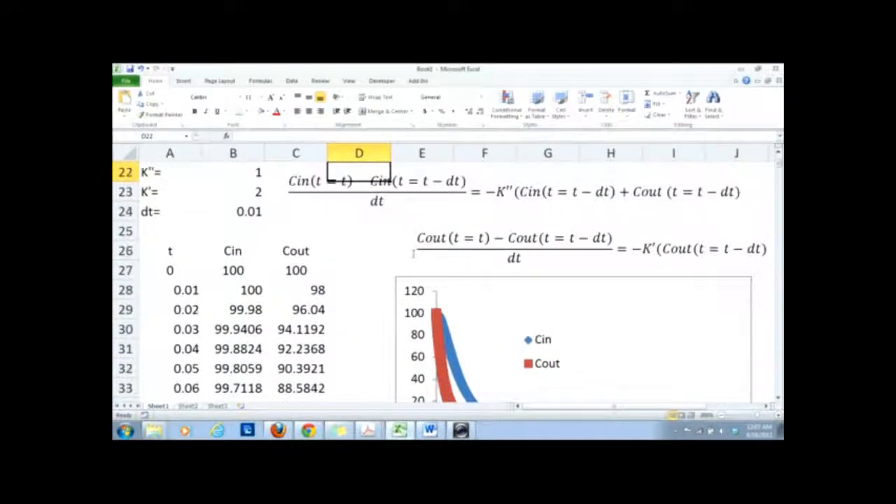
drag(453, 279, 418, 221)
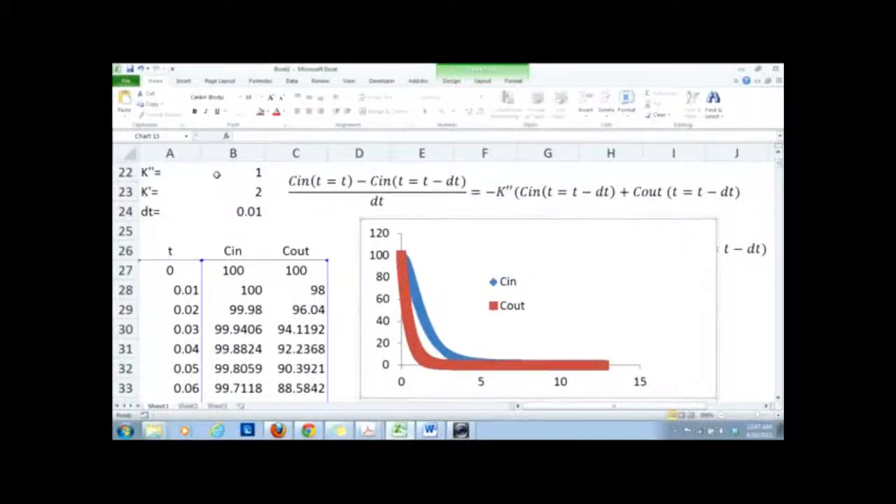
Try a K'' value of 5 in B22 to test its effect on the Cin curve.
click(217, 174)
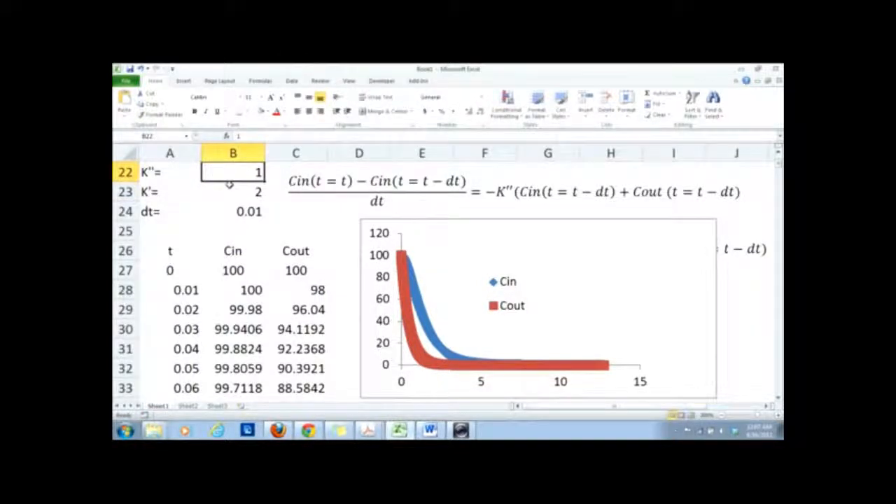
text(5)
key(Return)
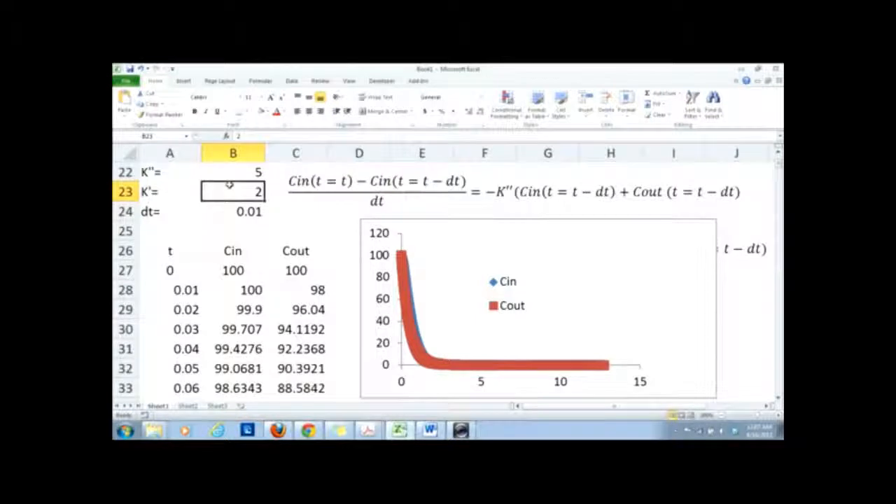
Set K'' in B22 to 0.5 and K' in B23 to 0.3.
click(242, 172)
text(0.5)
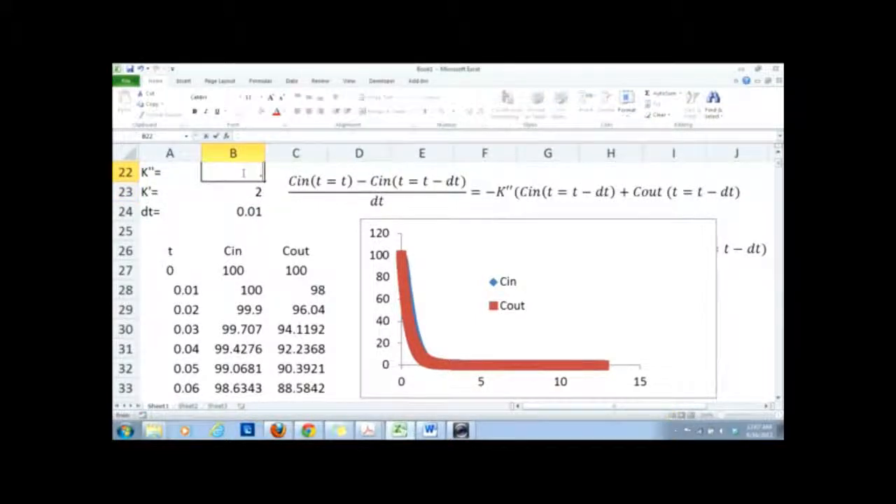
key(Return)
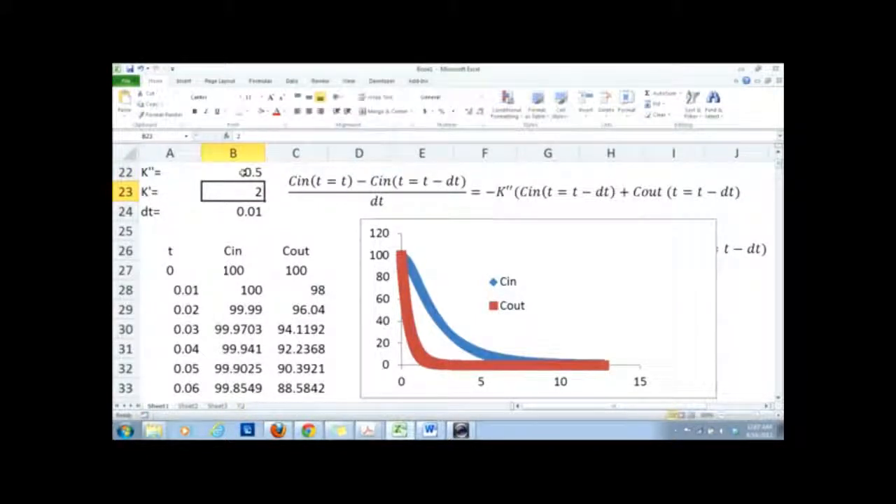
text(0.3)
key(Return)
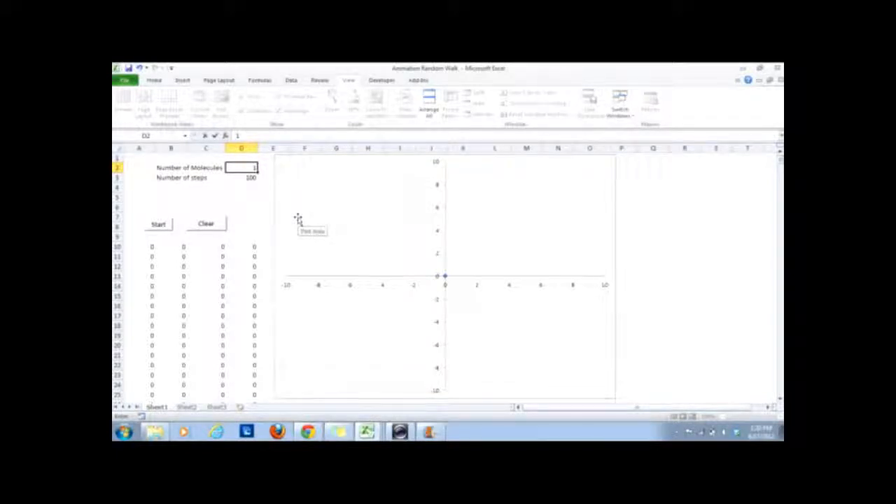
Clear the random walk animation and run it with 50 molecules and 40 steps.
text(50)
key(Return)
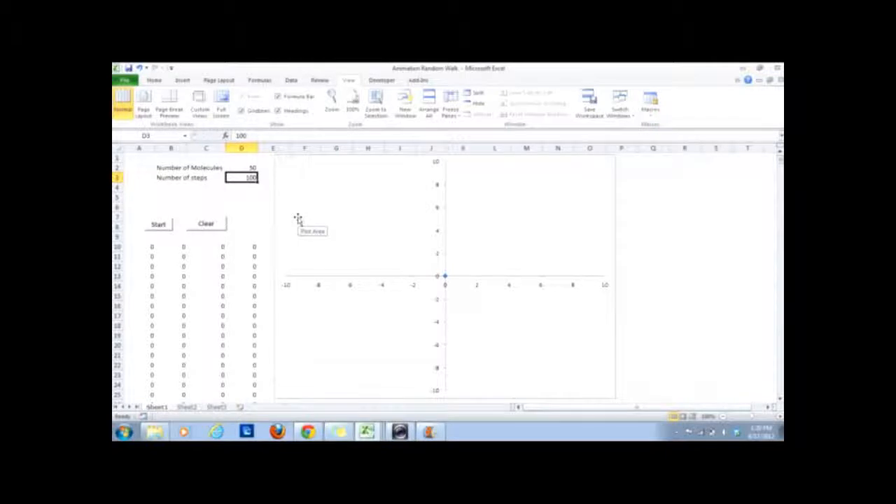
text(3)
text(0)
key(Return)
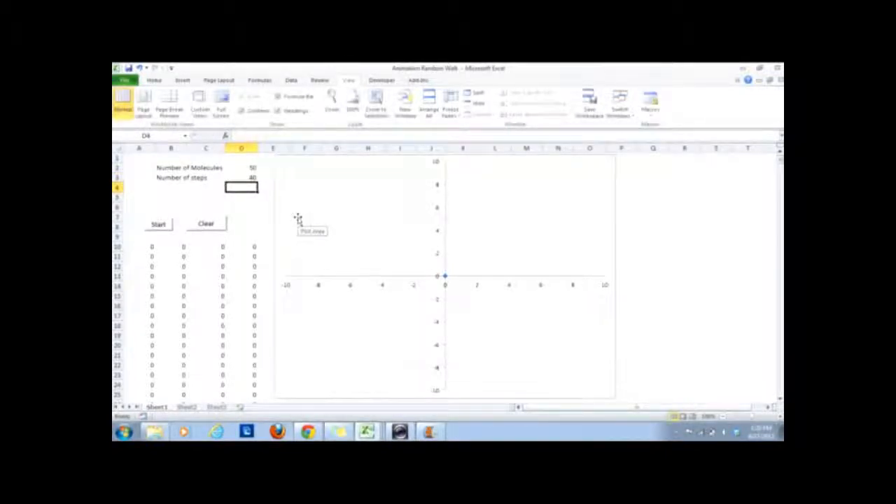
click(210, 226)
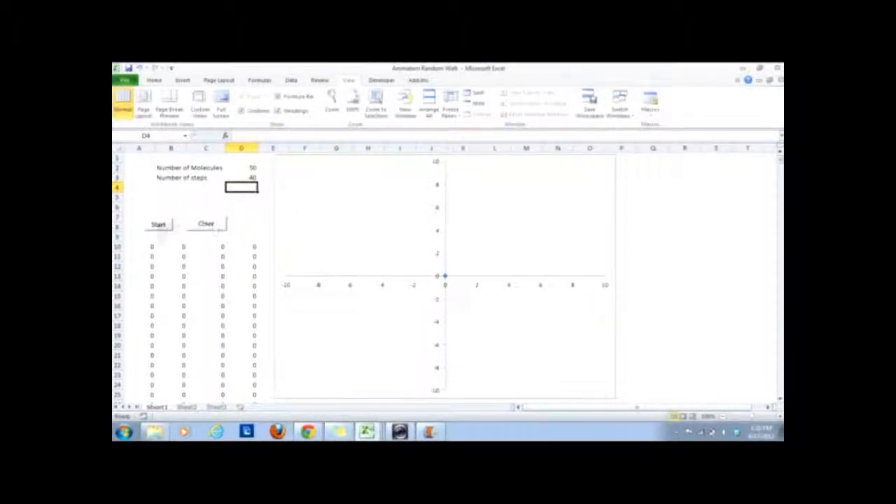
click(163, 229)
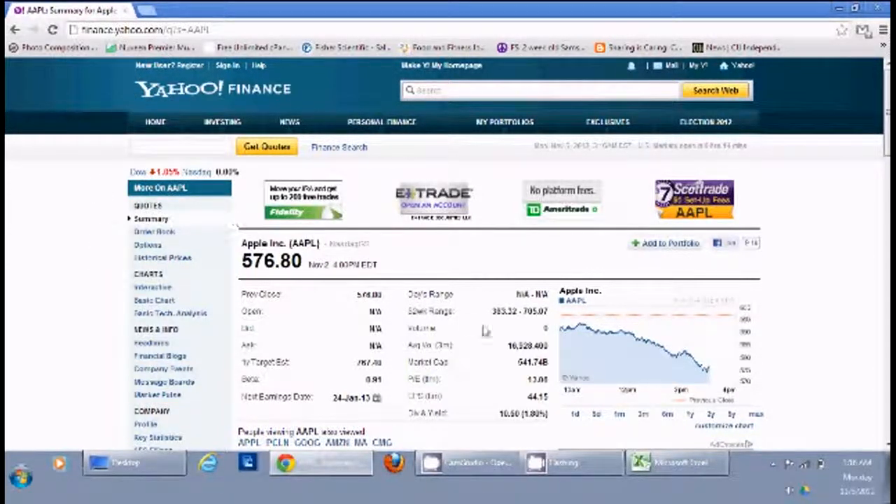
Open the historical prices of Apple (AAPL) and look over the date range settings and daily price table.
click(180, 260)
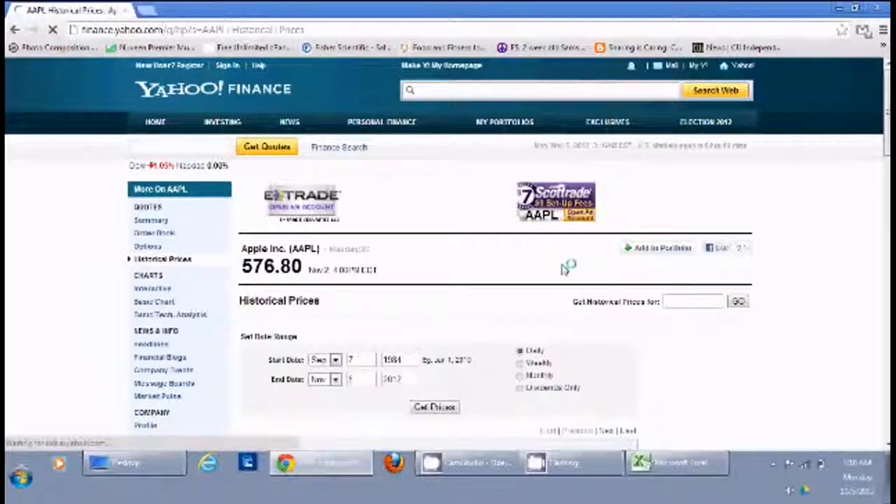
scroll(566, 268, down, 1)
scroll(566, 269, down, 3)
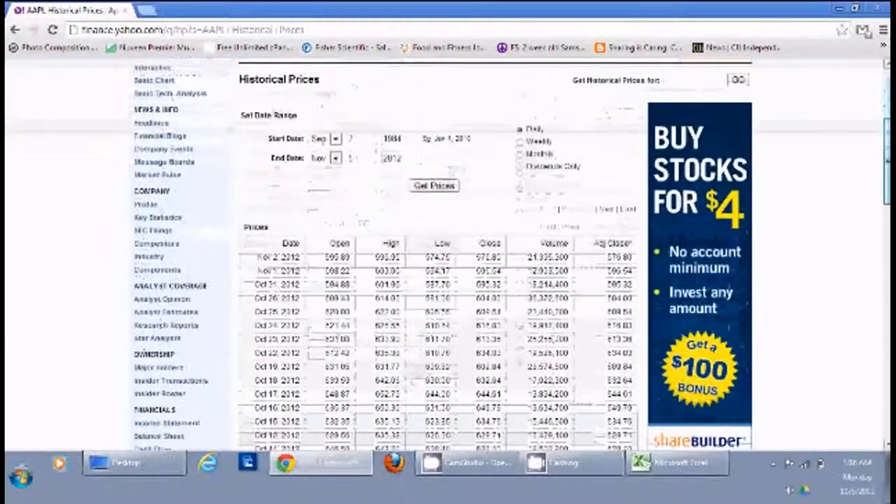
scroll(419, 218, down, 1)
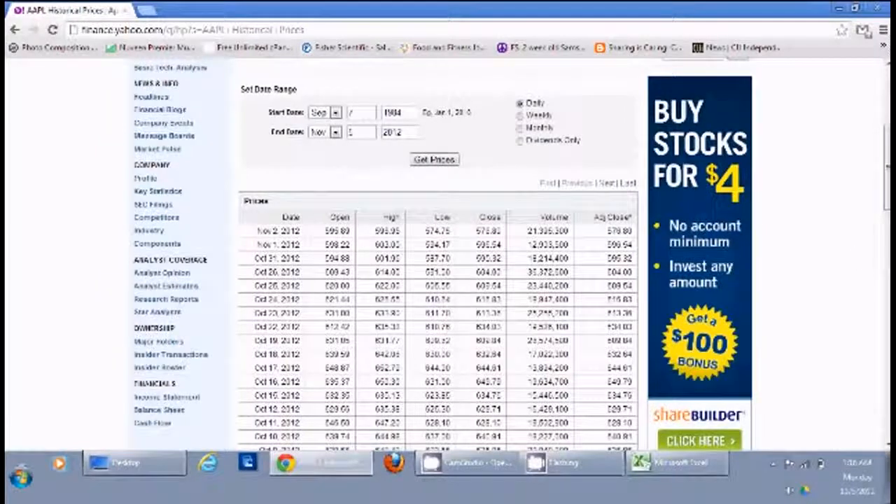
scroll(558, 369, up, 5)
scroll(558, 369, down, 1)
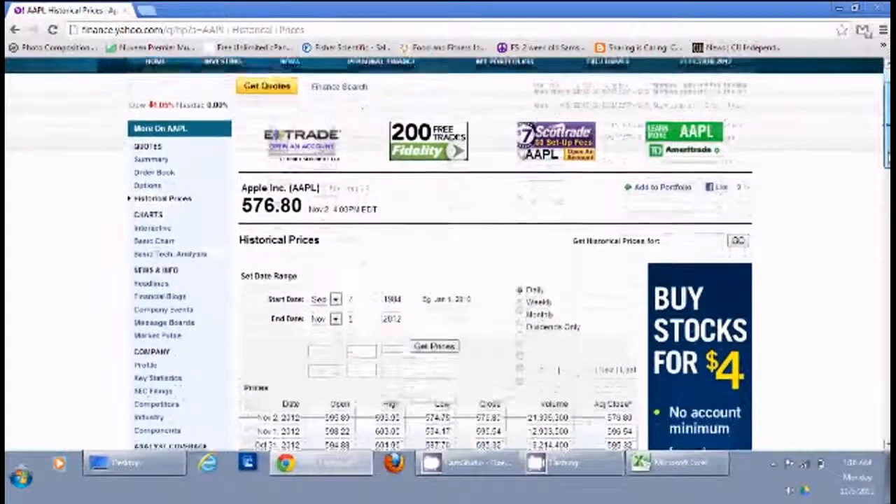
scroll(558, 369, down, 2)
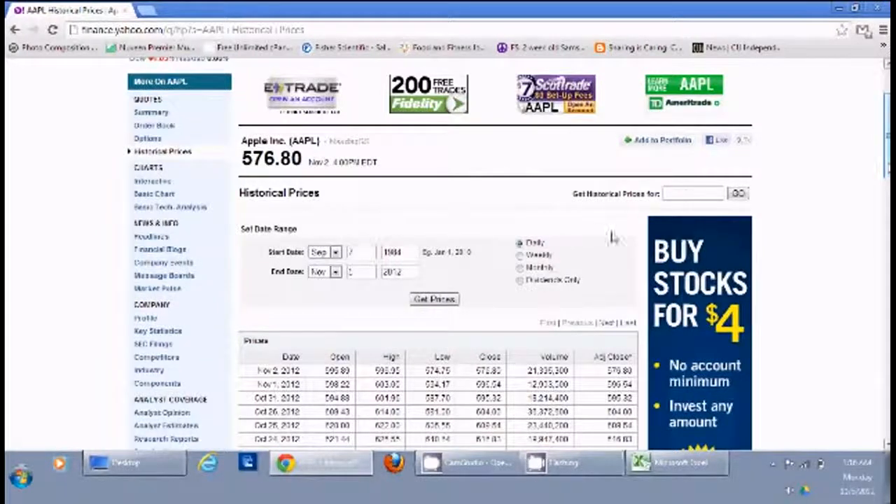
Set the start year of the historical price range to 2007 and retrieve the daily prices.
double_click(391, 252)
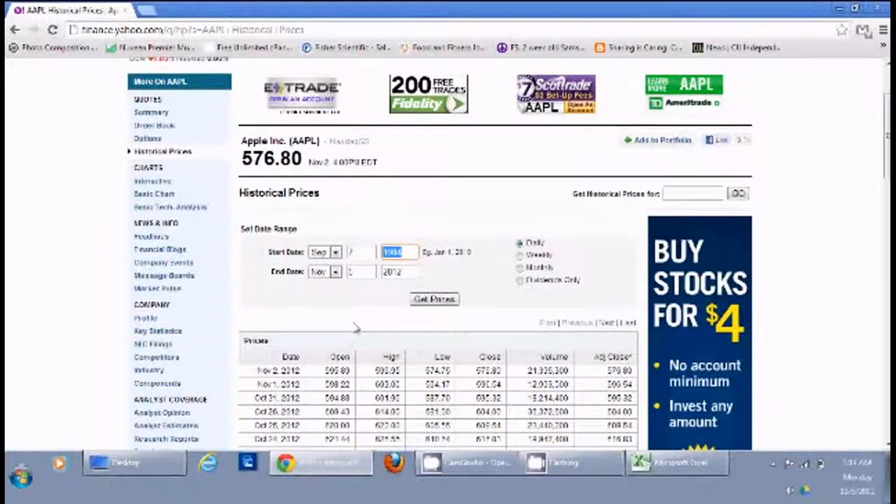
text(2)
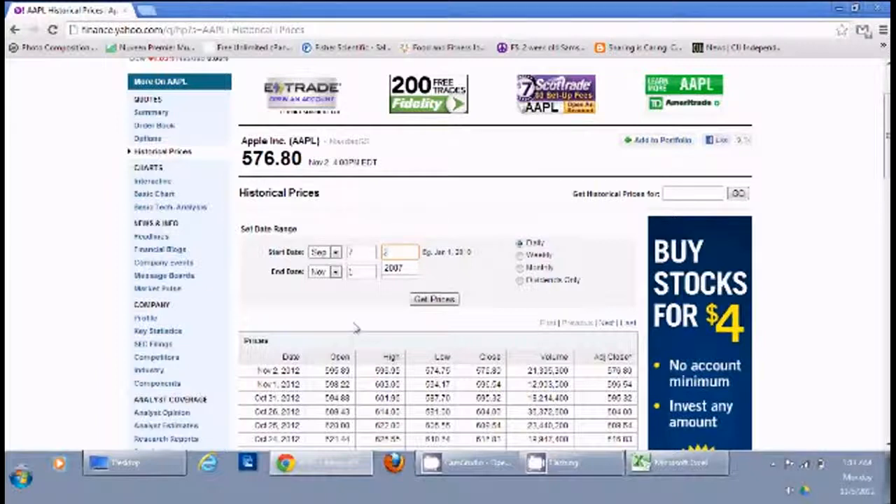
key(BackSpace)
key(BackSpace)
text(2)
click(435, 299)
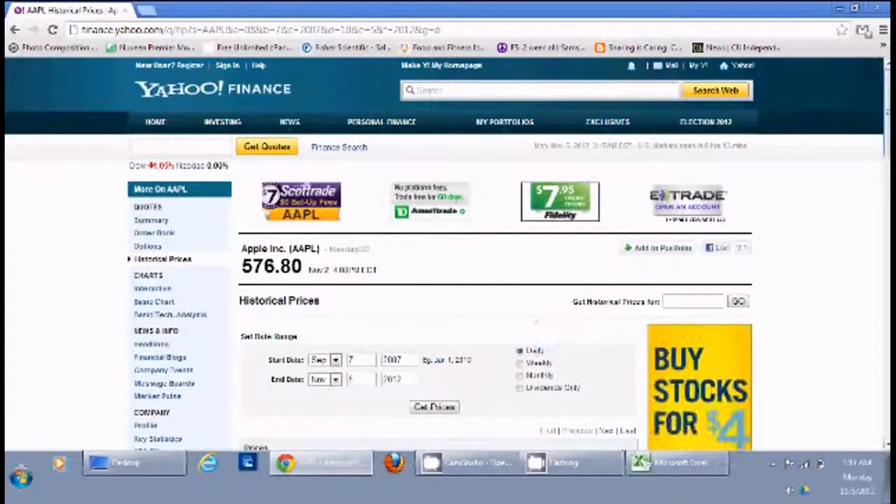
Open the comma-separated version of the retrieved AAPL prices and copy all of its text.
scroll(802, 264, down, 5)
drag(888, 212, 881, 443)
click(253, 170)
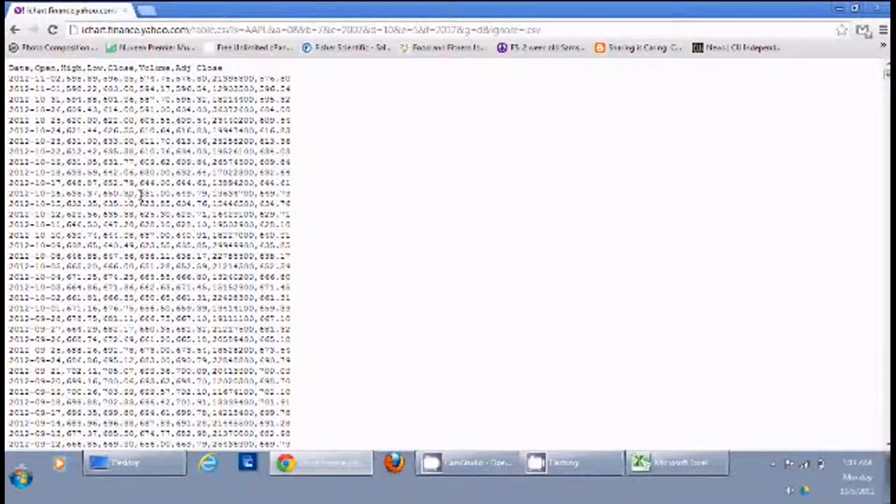
key(ctrl+a)
key(ctrl+c)
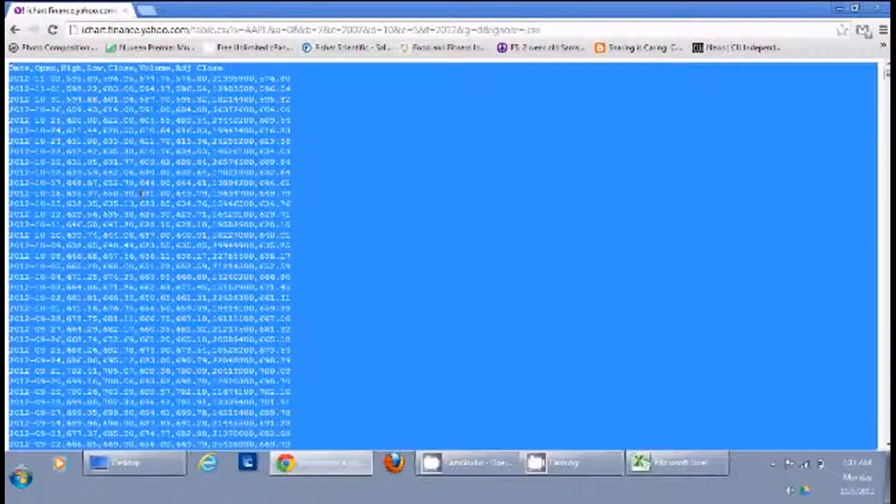
right_click(136, 192)
click(167, 201)
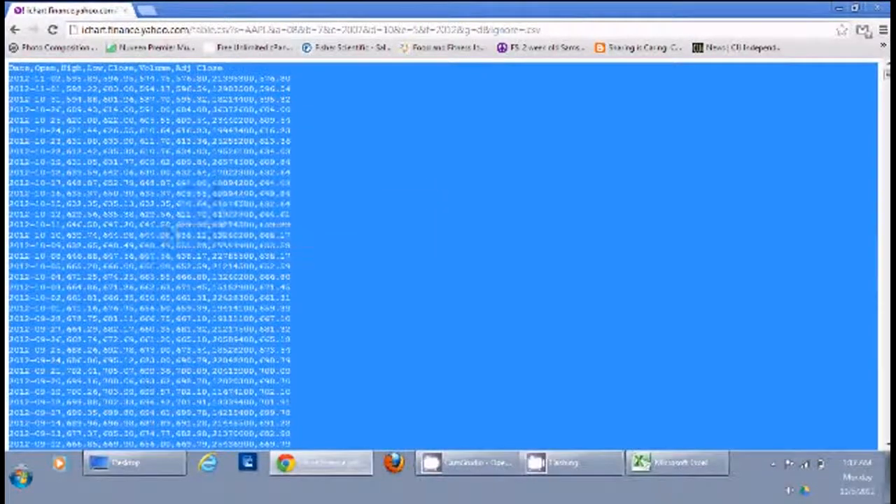
Switch to Excel, create a blank workbook and paste the copied price data starting in A1.
click(662, 462)
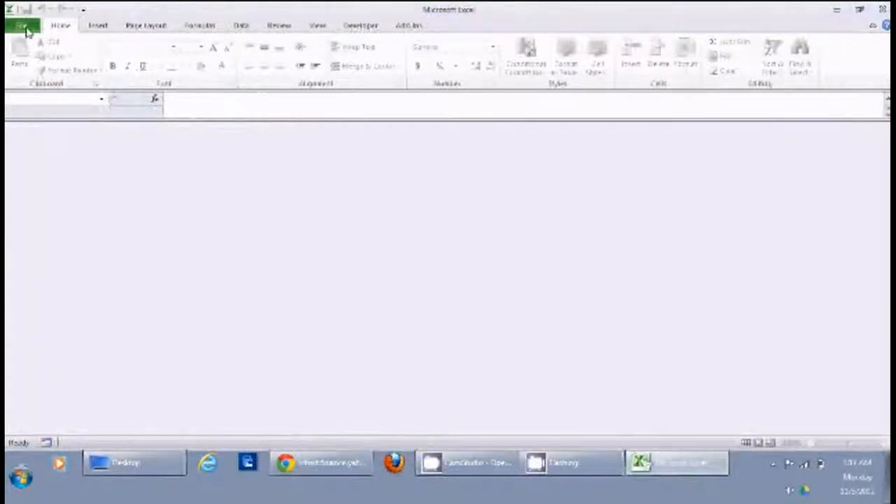
click(24, 27)
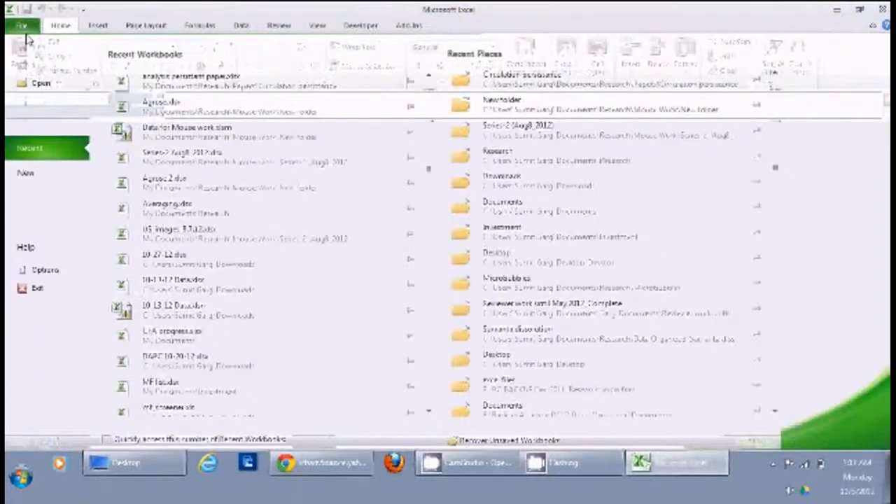
click(51, 172)
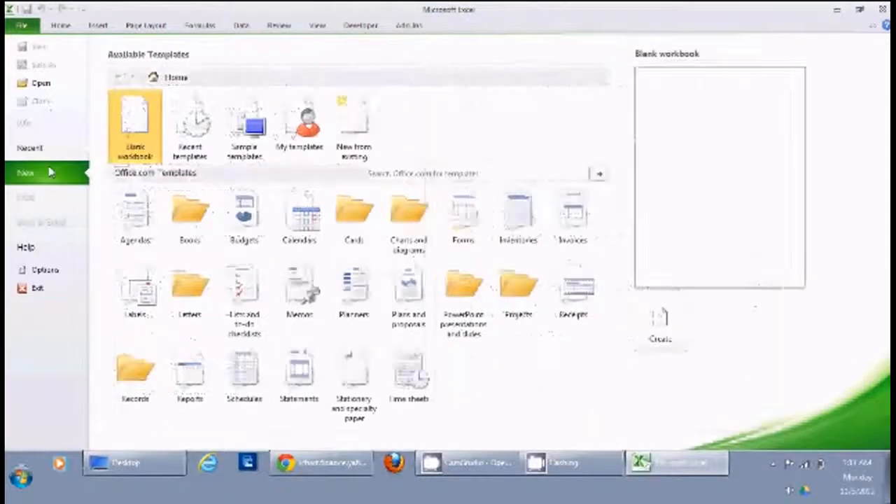
double_click(138, 140)
key(ctrl+v)
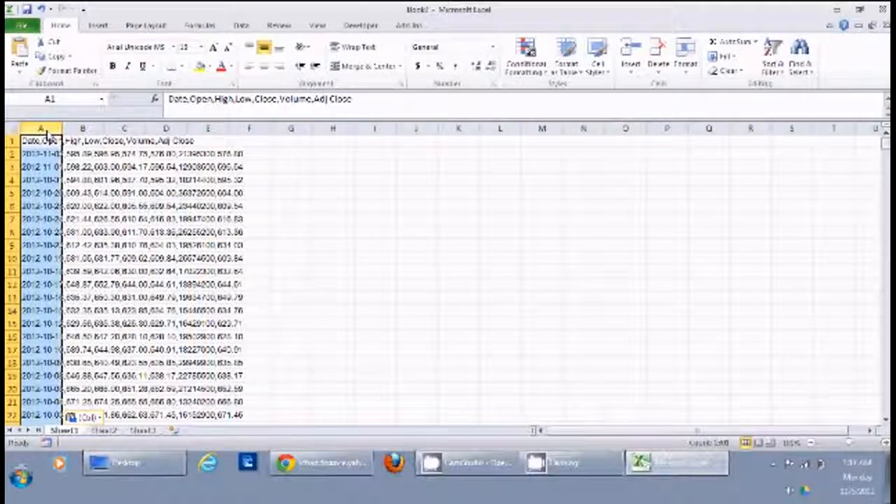
Split the pasted price data with Text to Columns as delimited data, using tab and comma as delimiters.
click(240, 25)
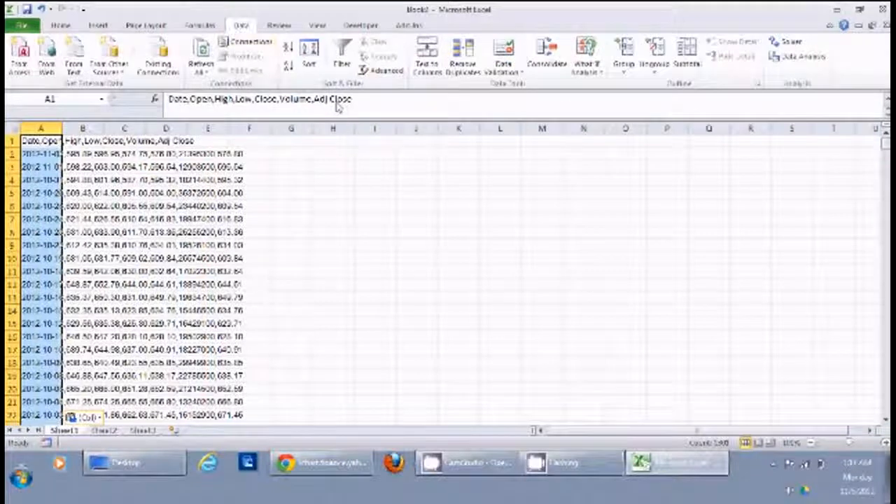
click(429, 64)
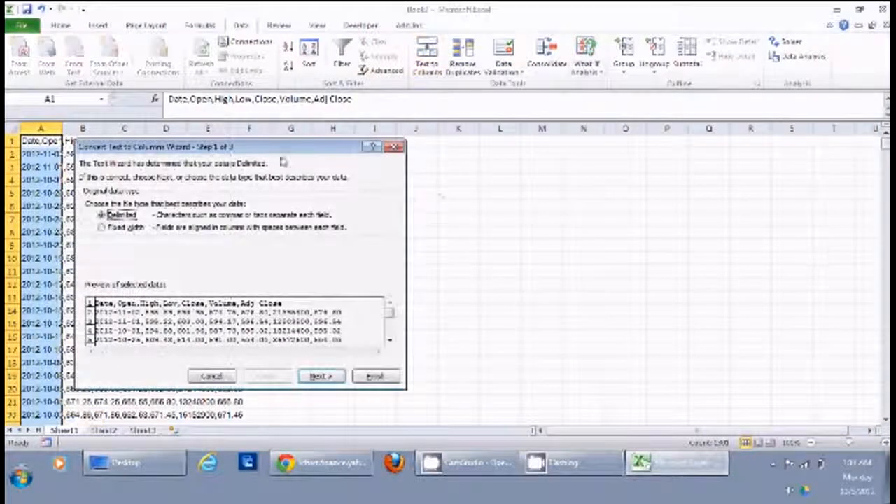
drag(273, 146, 574, 146)
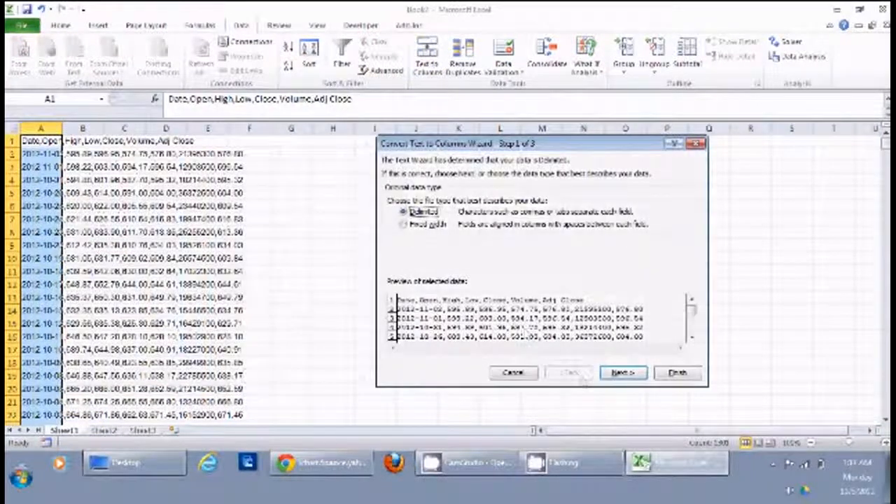
click(626, 374)
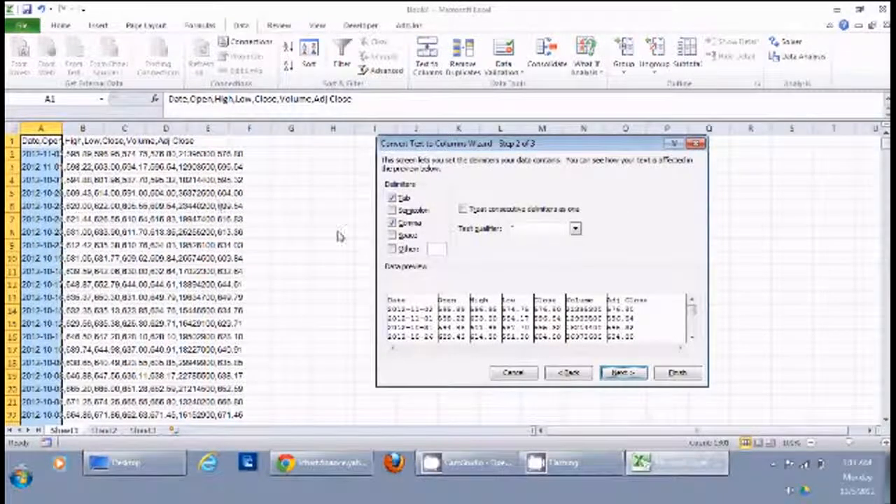
click(678, 373)
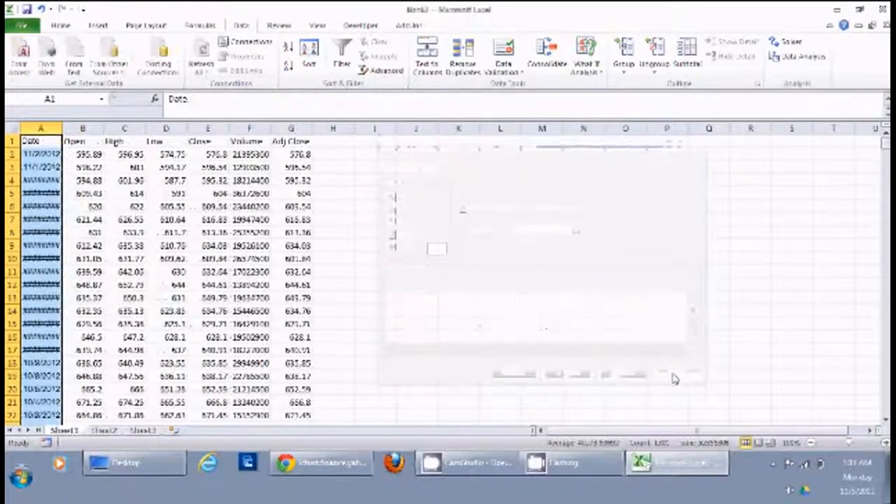
Clear the Volume and Adj Close data from columns F and G.
click(423, 262)
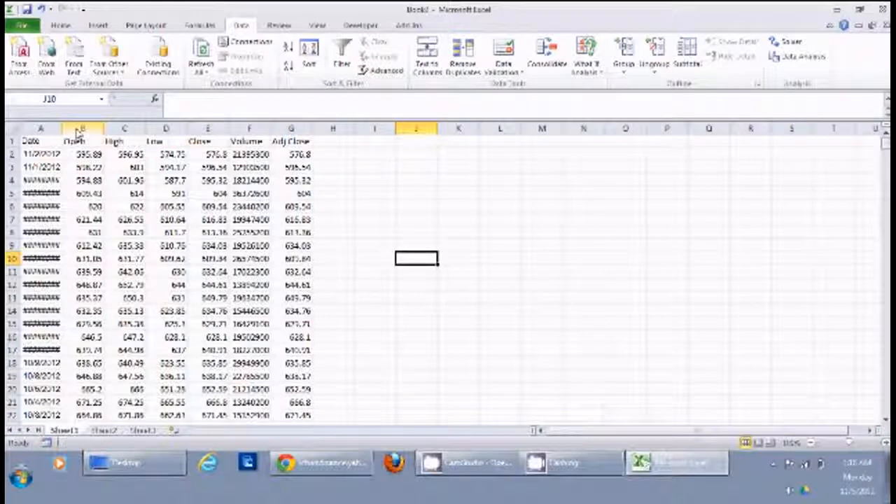
click(124, 129)
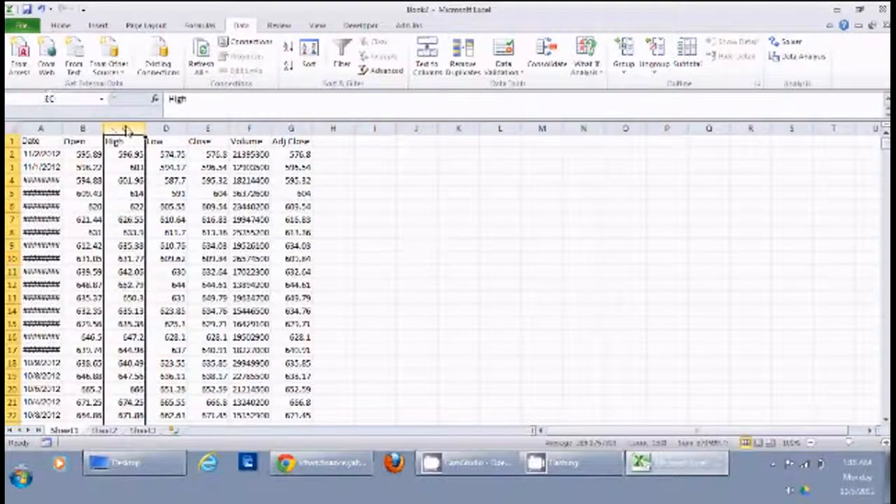
click(166, 129)
click(209, 131)
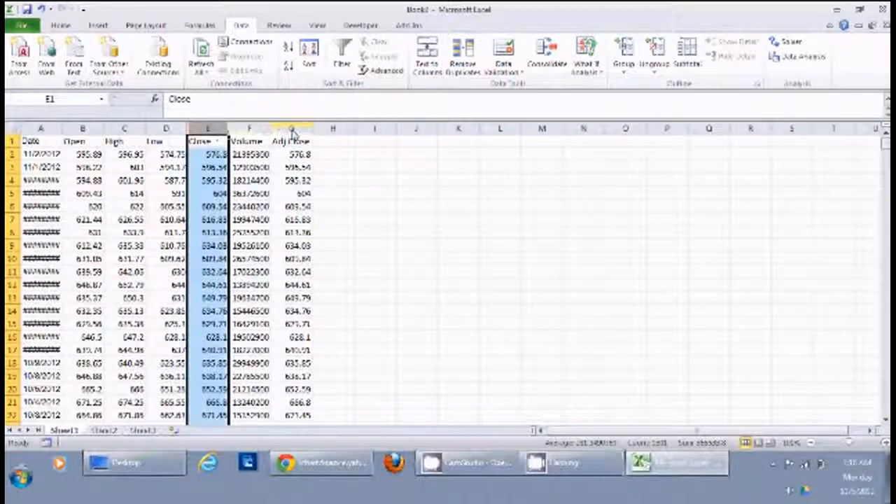
drag(249, 130, 286, 130)
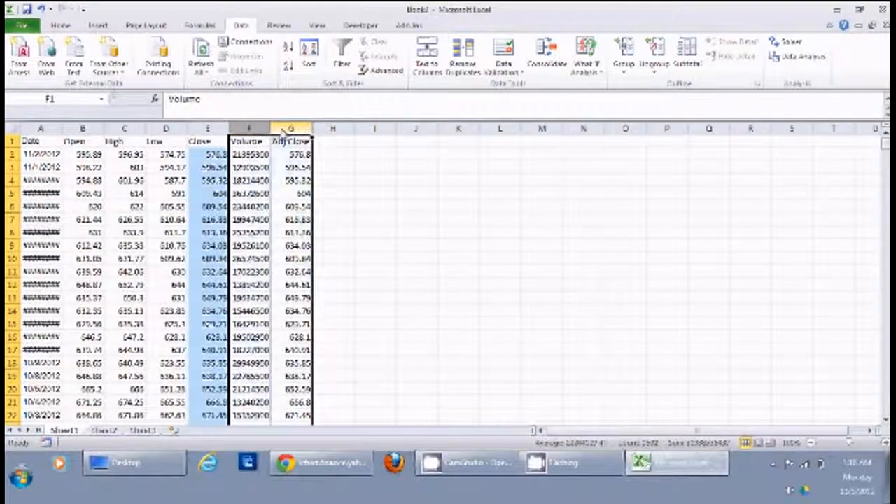
key(Delete)
Clear the Open, High and Low data from columns B to D.
drag(166, 129, 71, 138)
key(BackSpace)
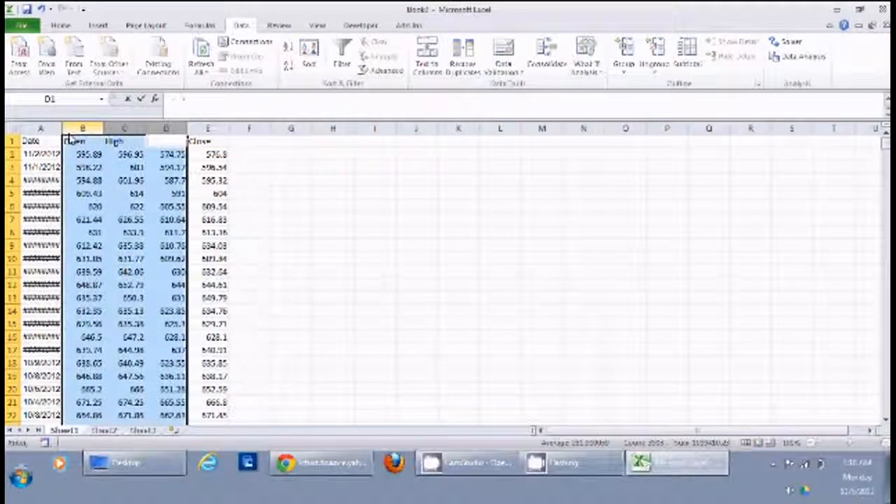
click(333, 219)
drag(168, 130, 68, 141)
key(Delete)
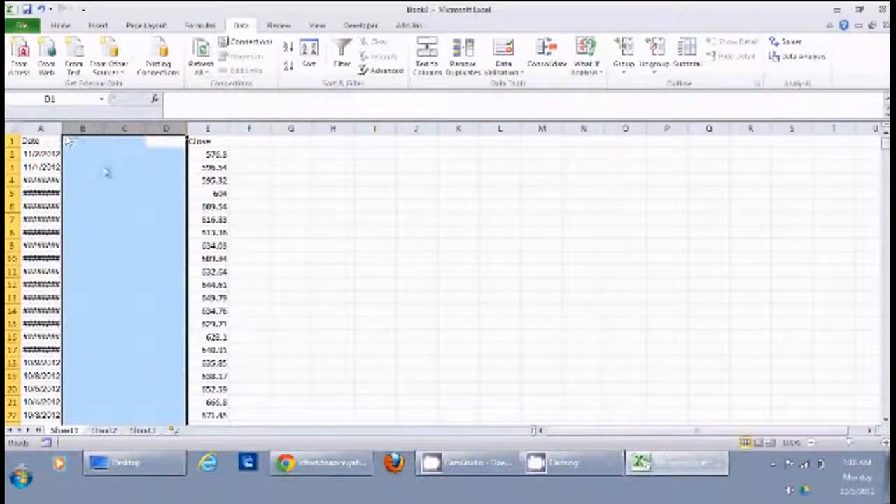
click(246, 199)
Enter the formula =E2/E3 in F2 to divide the latest close by the previous day's close.
click(255, 155)
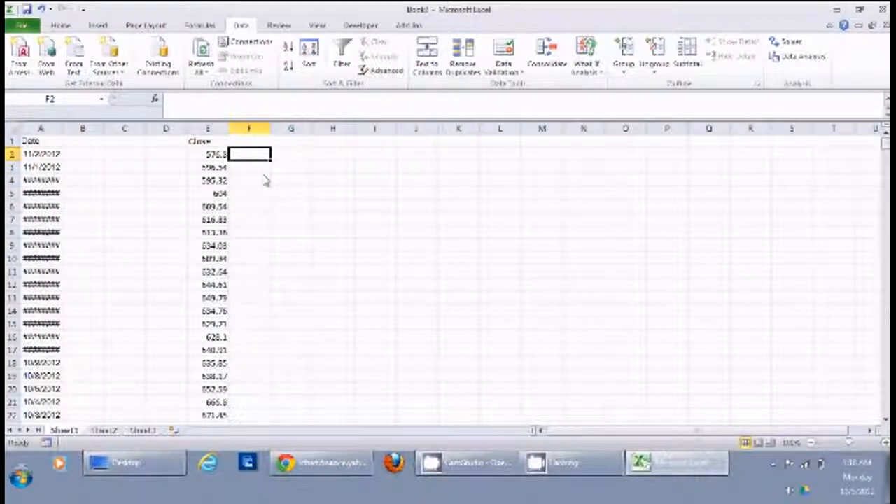
text(=)
click(215, 157)
text(/)
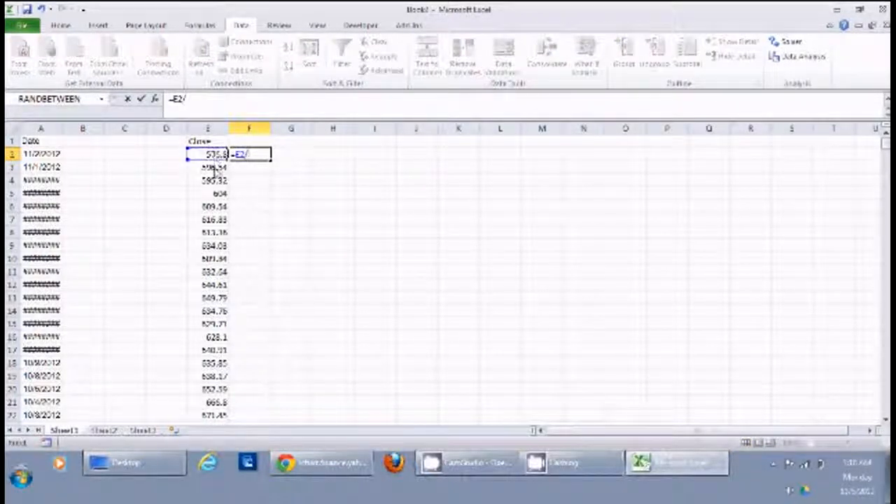
click(215, 168)
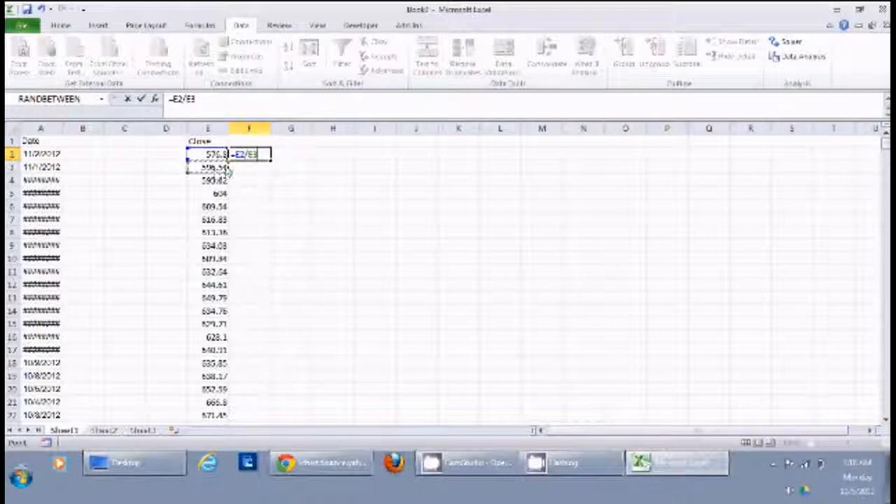
key(Return)
click(269, 206)
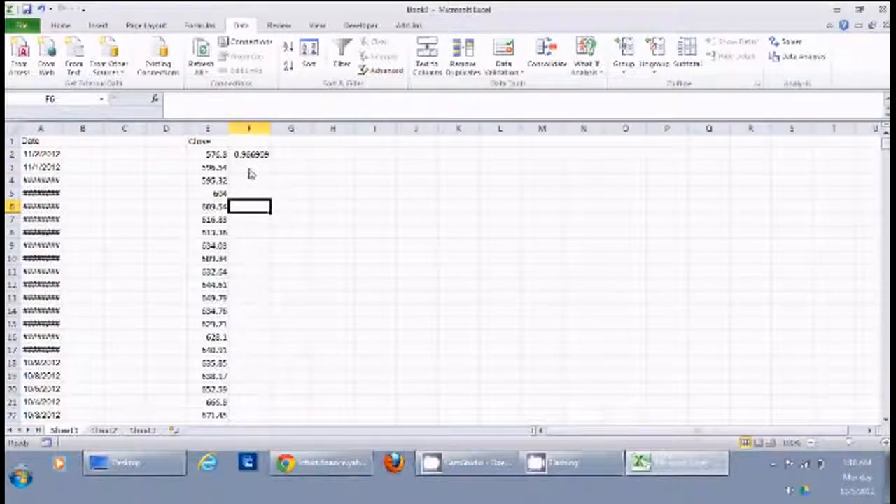
Enter the formula =(F2-1)*100 in G2 to express the daily price change as a percentage.
click(219, 169)
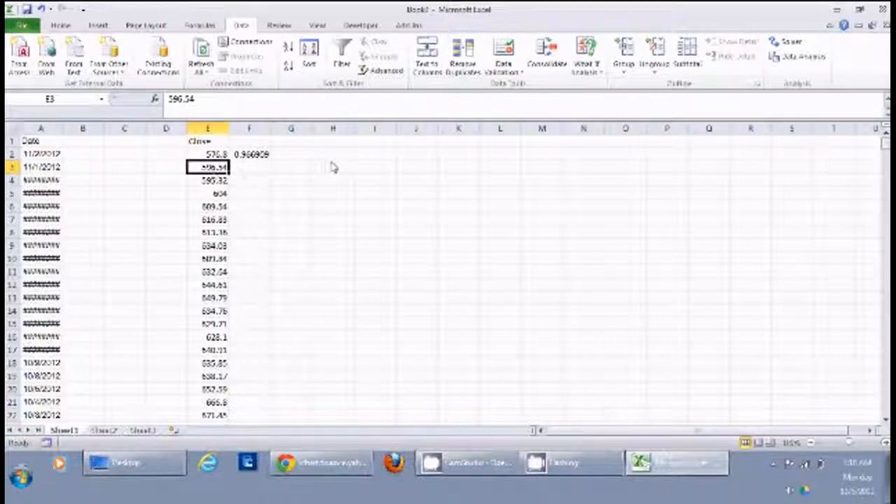
click(291, 157)
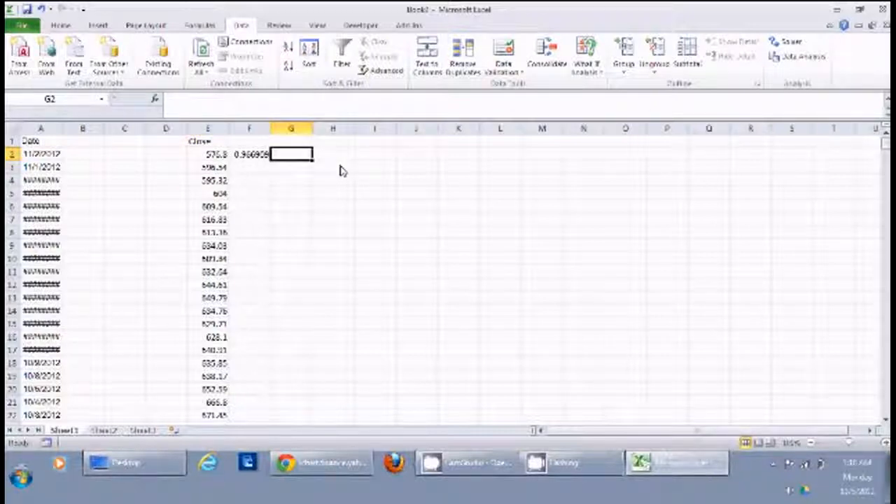
text(=)
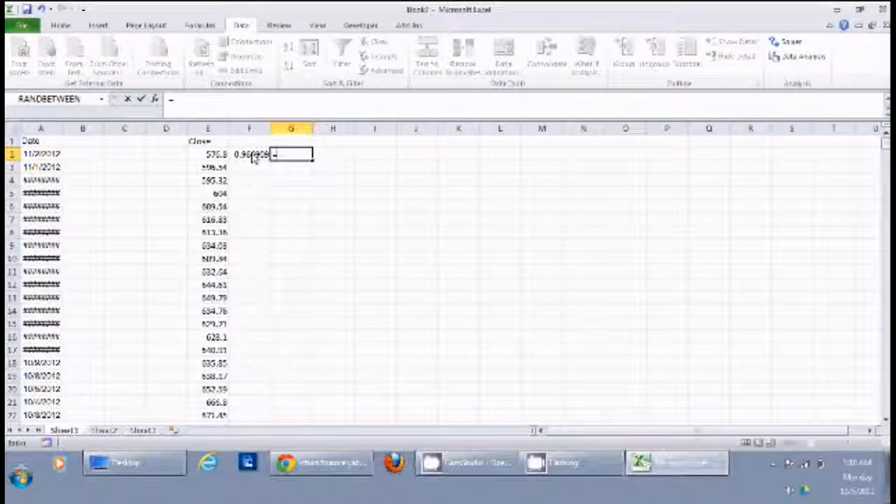
click(253, 157)
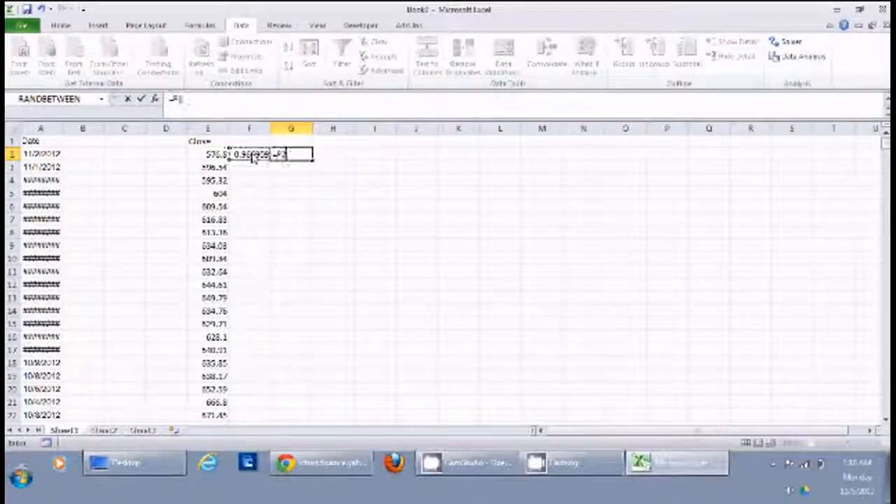
text(1)
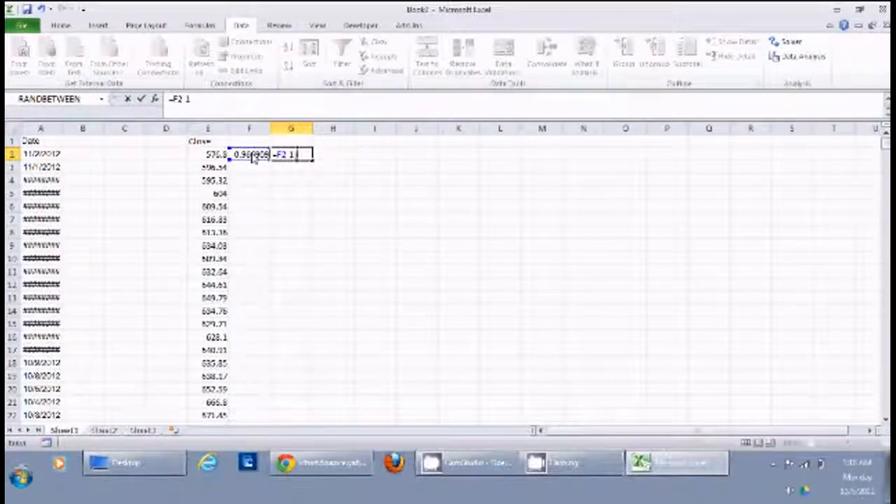
text())
key(Left)
key(Left)
key(Left)
key(Left)
key(Left)
text(()
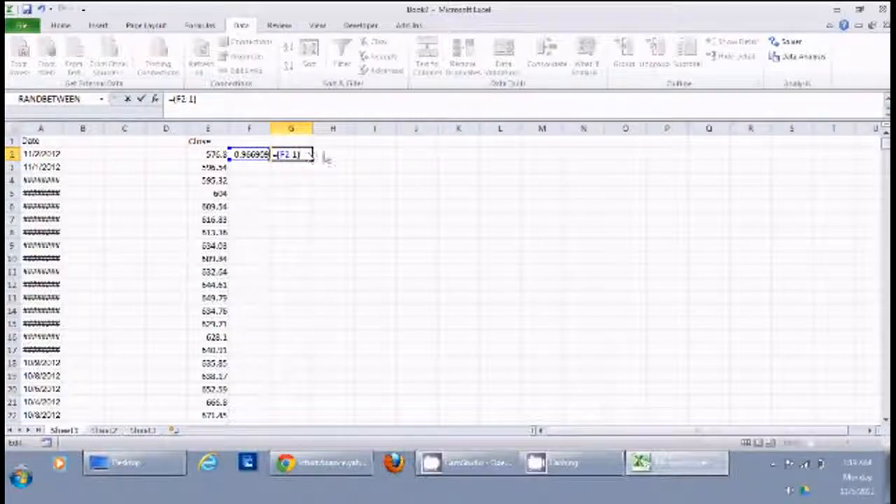
key(Return)
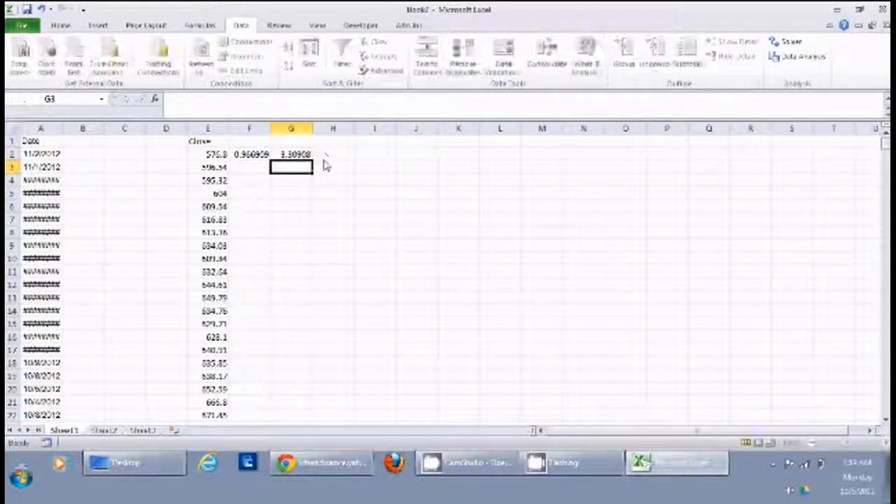
click(294, 186)
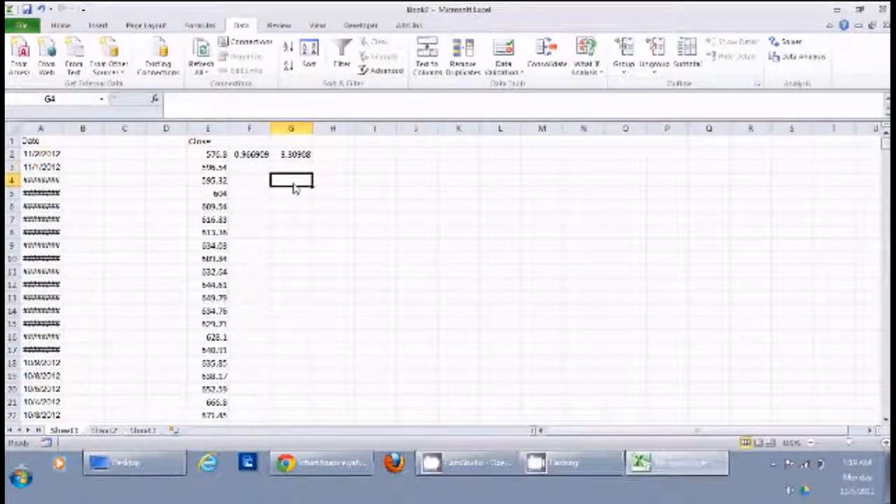
Fill the ratio and percentage formulas in F2:G2 down alongside all the closing prices.
click(300, 156)
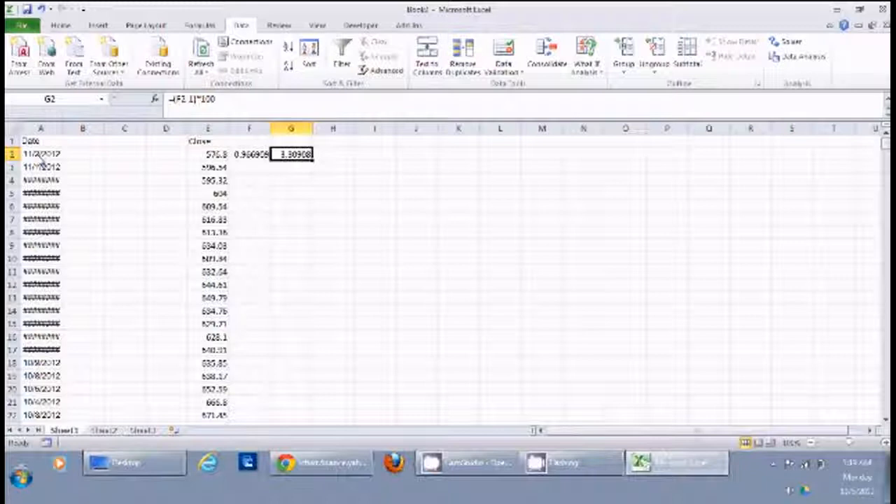
click(348, 221)
drag(250, 155, 296, 162)
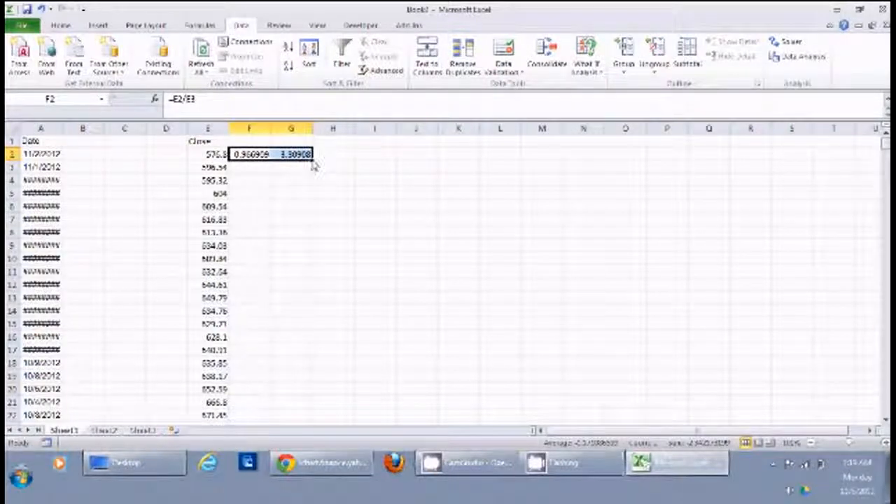
double_click(312, 160)
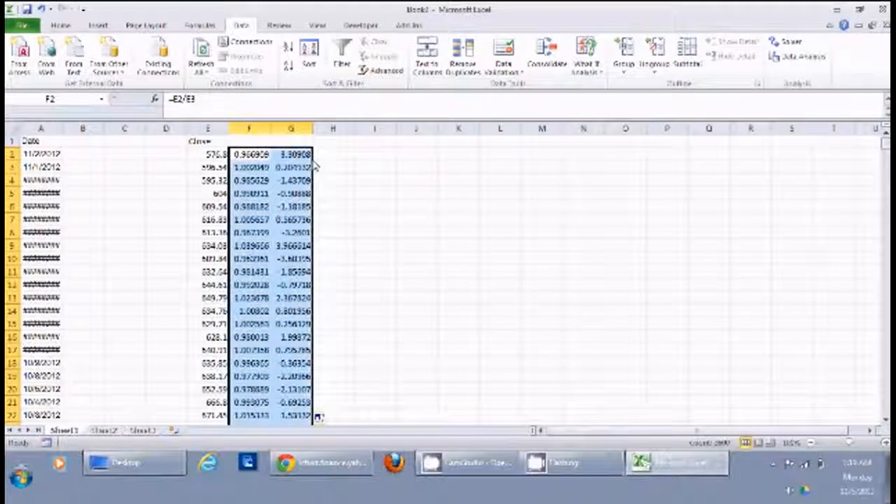
click(350, 217)
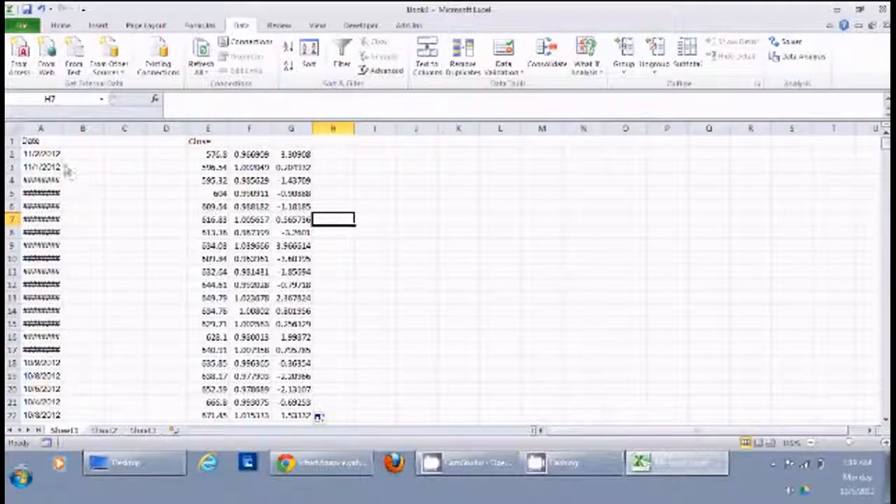
Widen column A so that the full dates fit.
drag(64, 130, 77, 135)
click(263, 232)
click(423, 273)
Enter 1 and 2 in H2 and H3 and fill the number series down to the end of the data.
click(360, 156)
text(1)
key(Return)
text(2)
key(Return)
drag(362, 156, 364, 172)
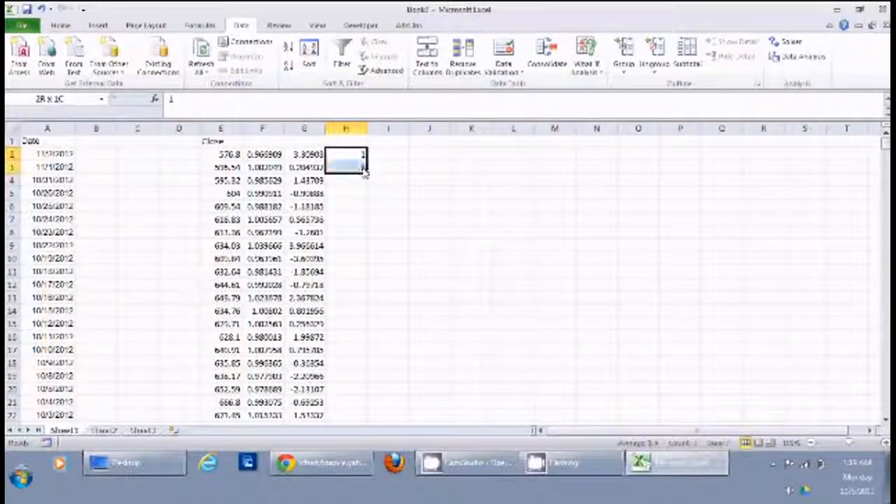
double_click(366, 173)
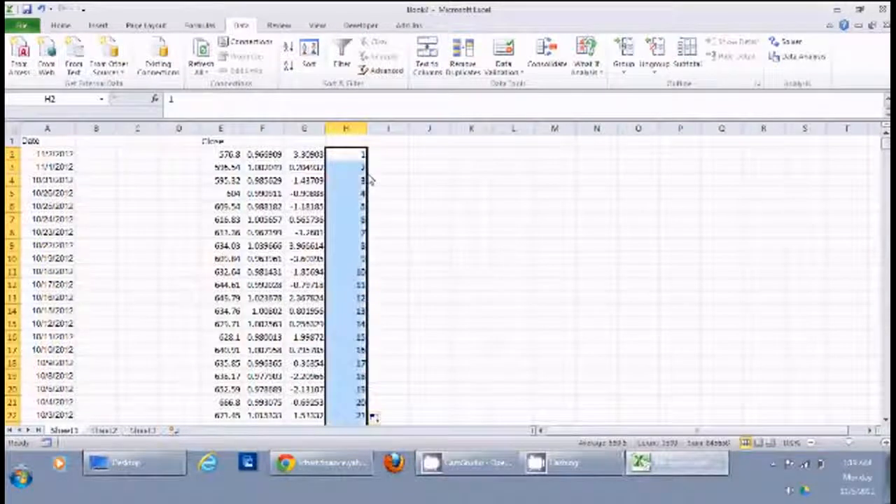
click(412, 218)
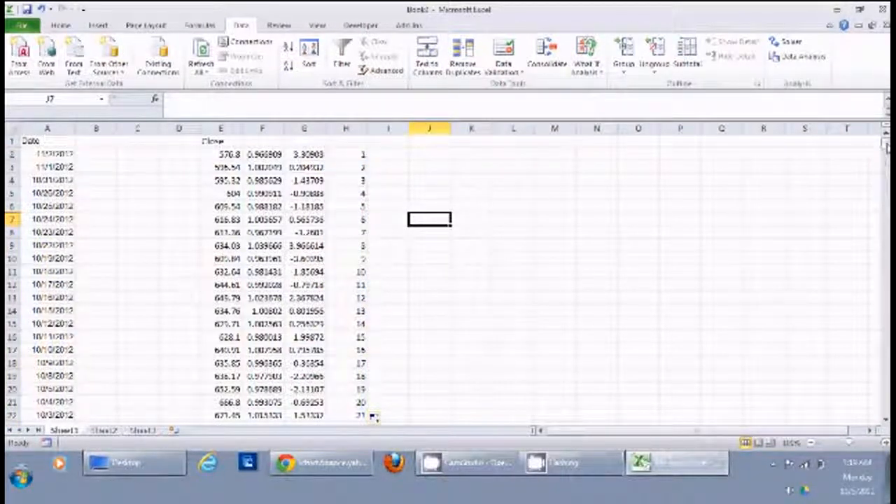
Clear rows 1002 to 1301 so that only the first 1000 numbered prices are kept.
drag(887, 145, 878, 354)
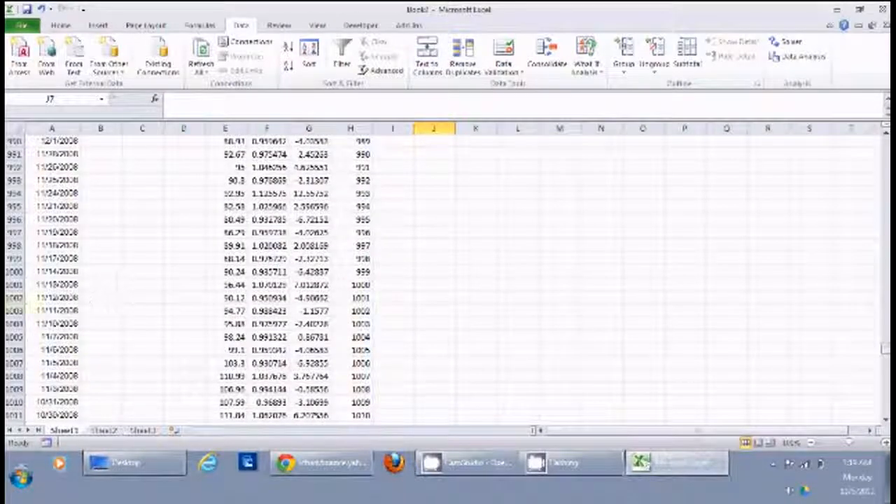
drag(14, 297, 14, 402)
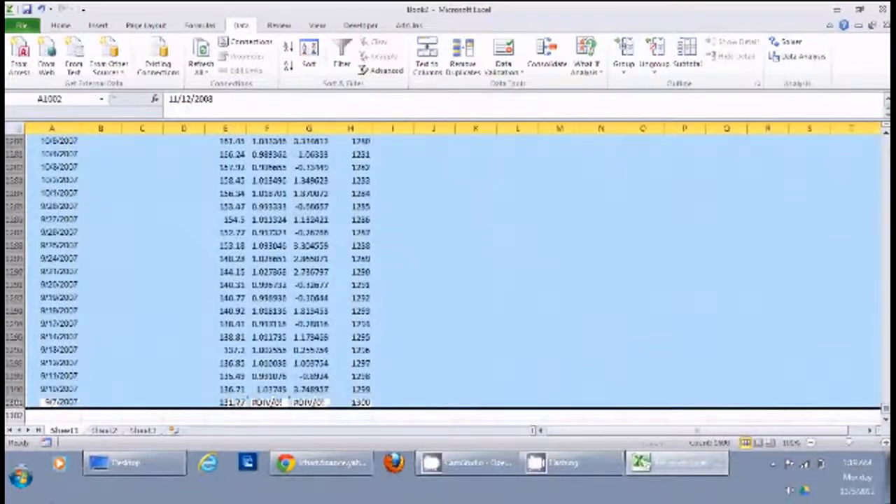
key(Delete)
click(434, 284)
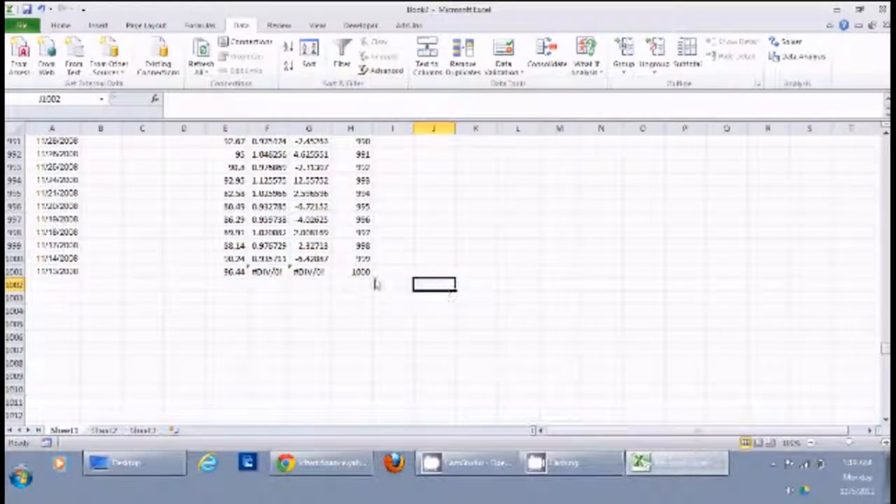
drag(886, 351, 886, 144)
Enter the formula =H2/1000 in I2 and fill it down beside the numbered rows.
click(405, 155)
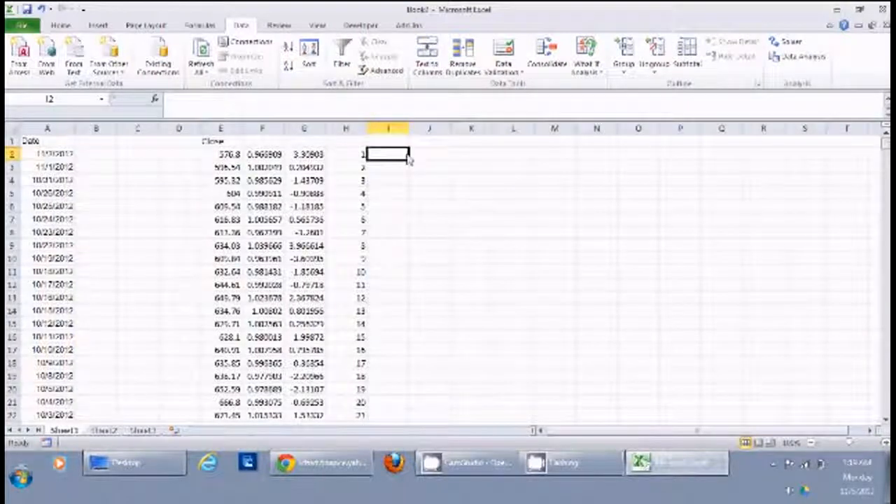
text(=)
key(Left)
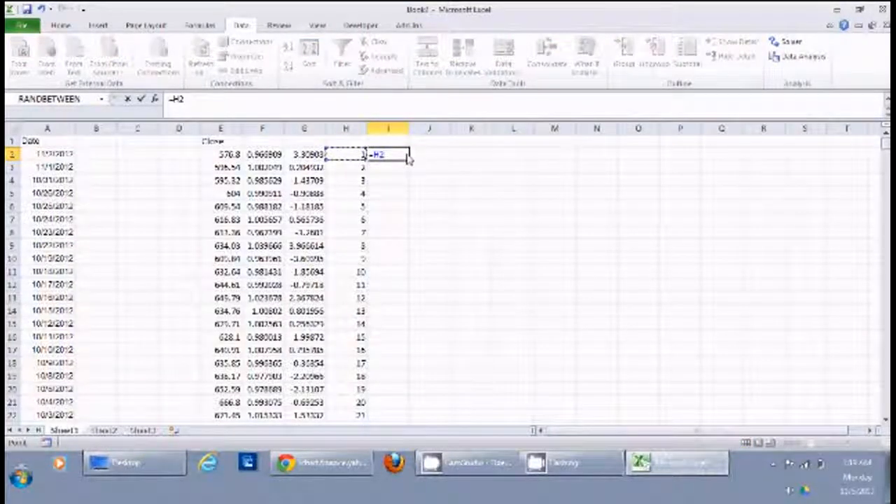
text(/1000)
key(Return)
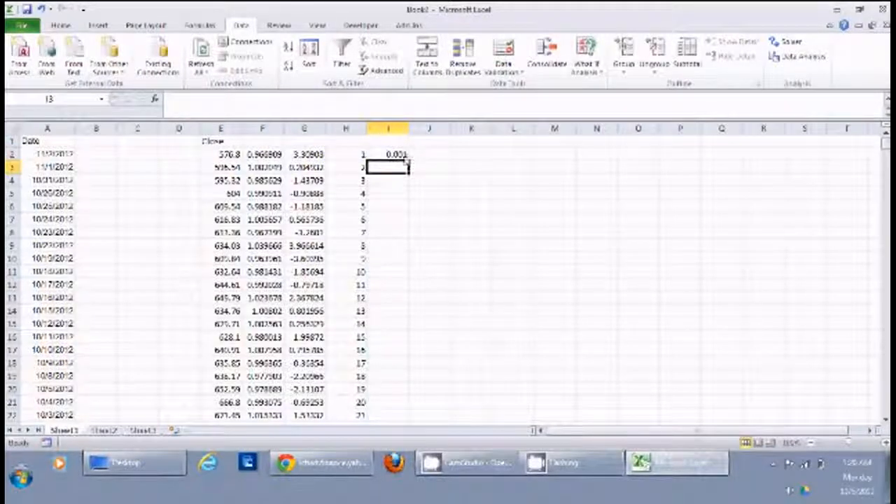
key(Up)
double_click(410, 163)
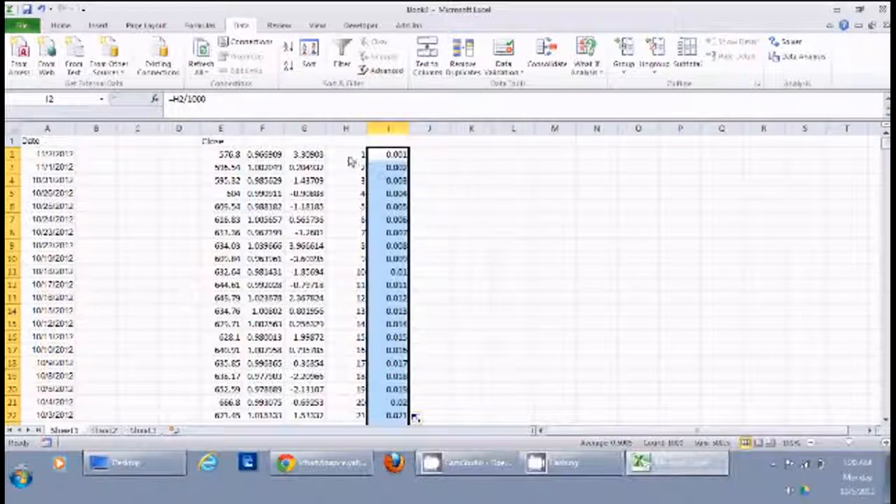
Copy the percentage changes in column G and paste them as values only into column J.
click(306, 130)
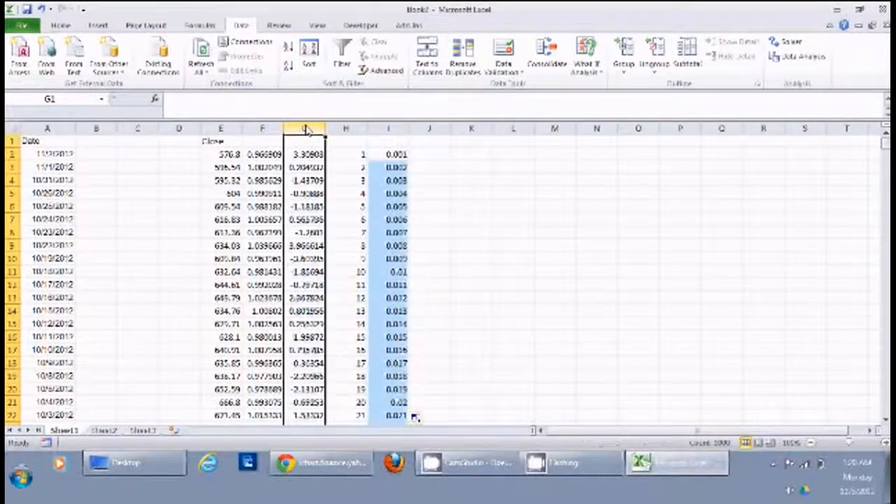
key(ctrl+c)
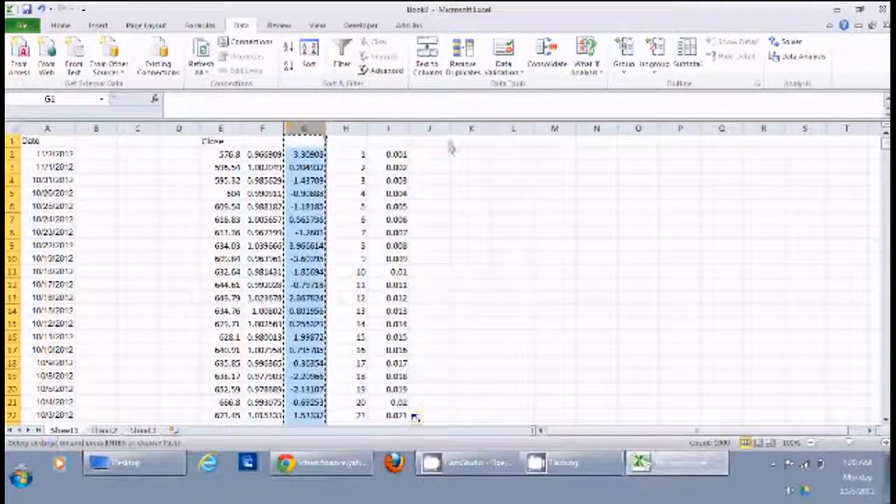
click(430, 131)
right_click(431, 132)
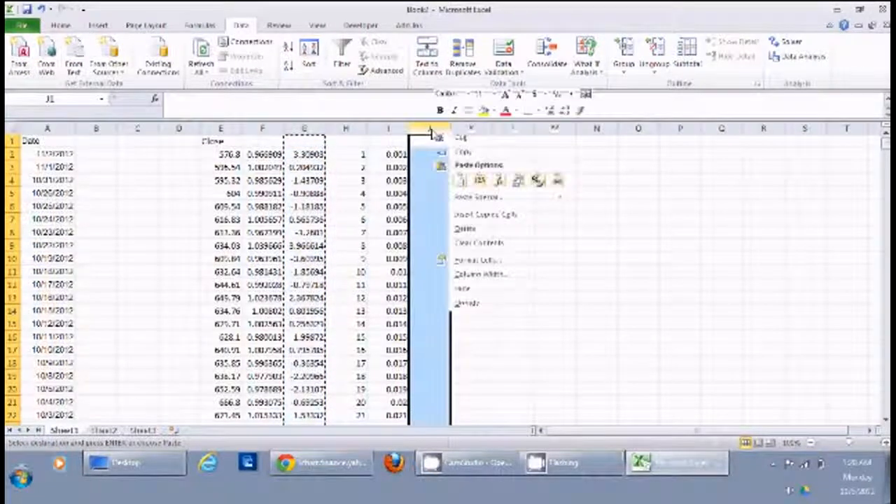
click(479, 197)
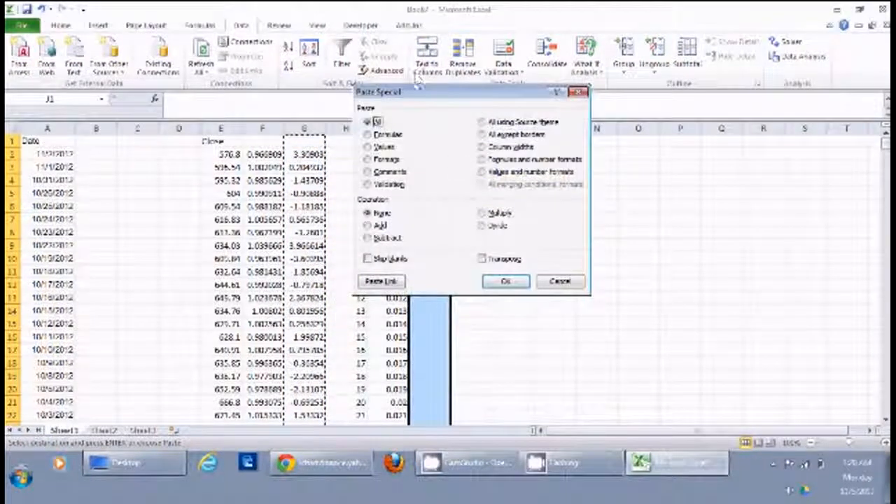
drag(419, 95, 696, 90)
click(661, 142)
click(783, 276)
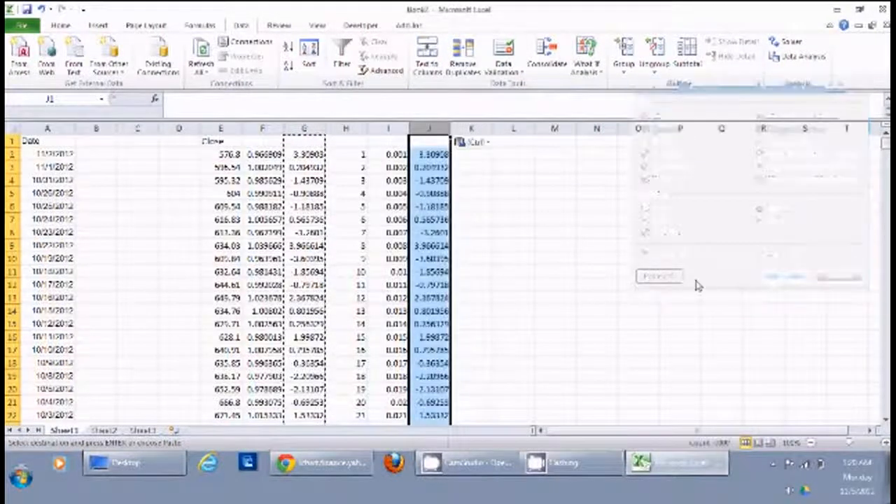
click(582, 237)
Sort J2:J1000 from smallest to largest, continuing with the current selection only.
drag(429, 155, 458, 252)
drag(886, 146, 886, 346)
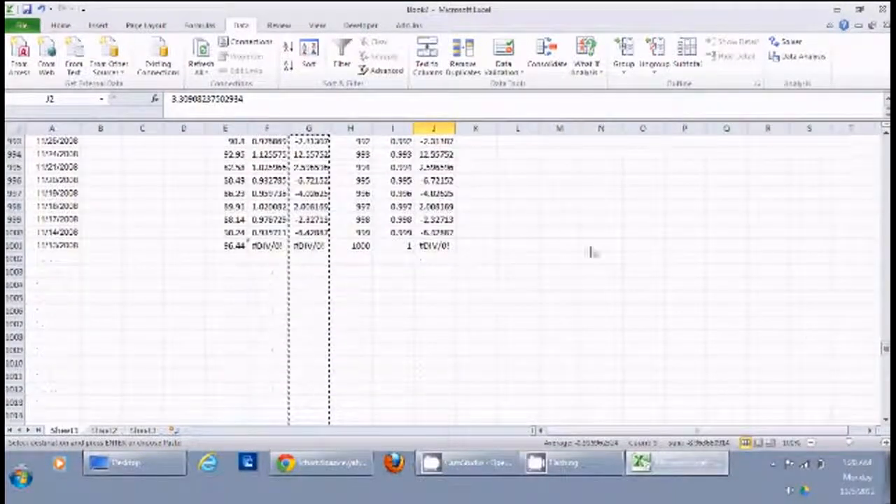
shift+click(452, 235)
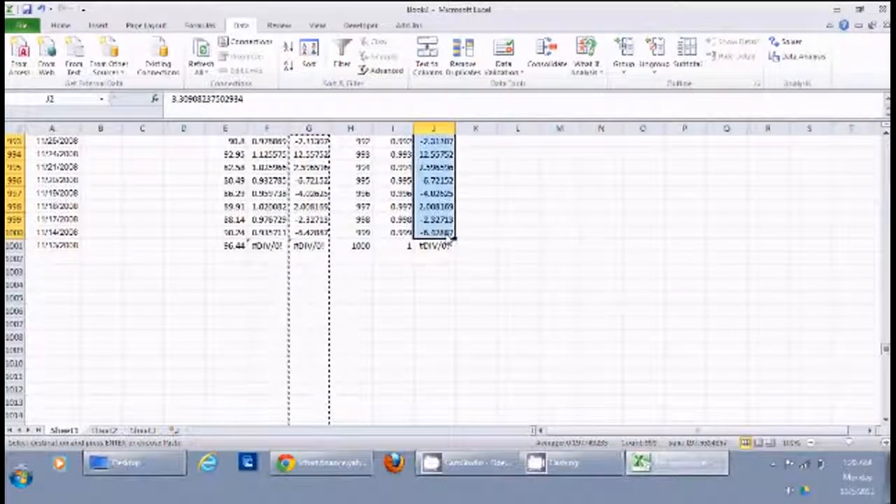
drag(887, 350, 873, 120)
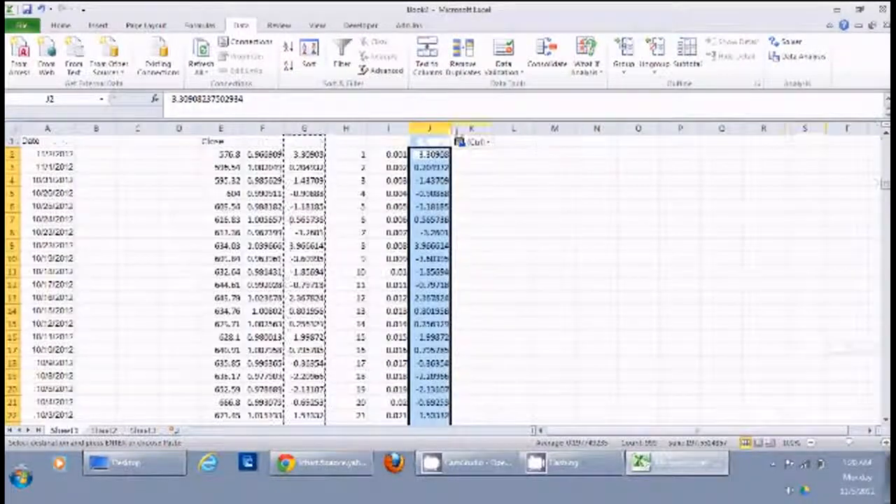
click(289, 47)
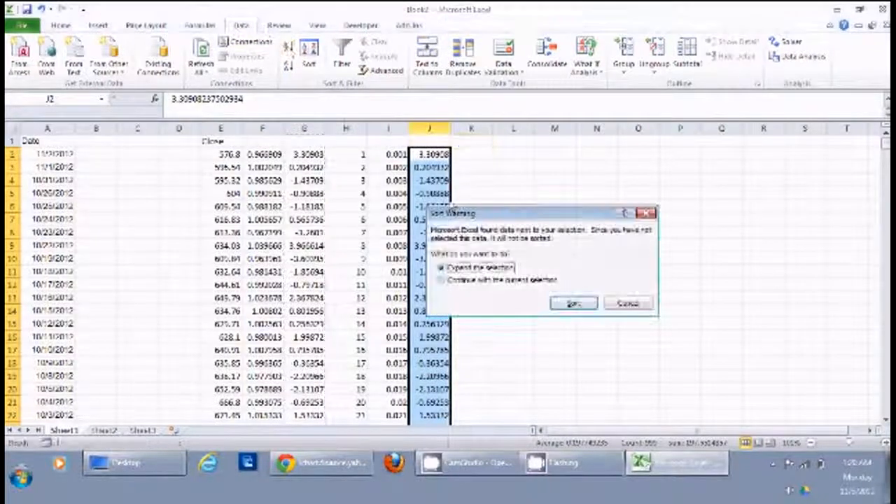
click(514, 280)
click(573, 303)
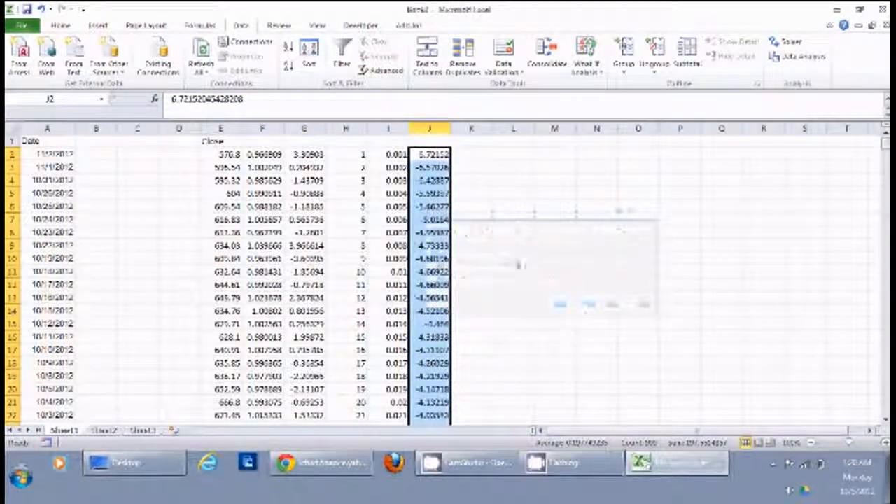
click(464, 209)
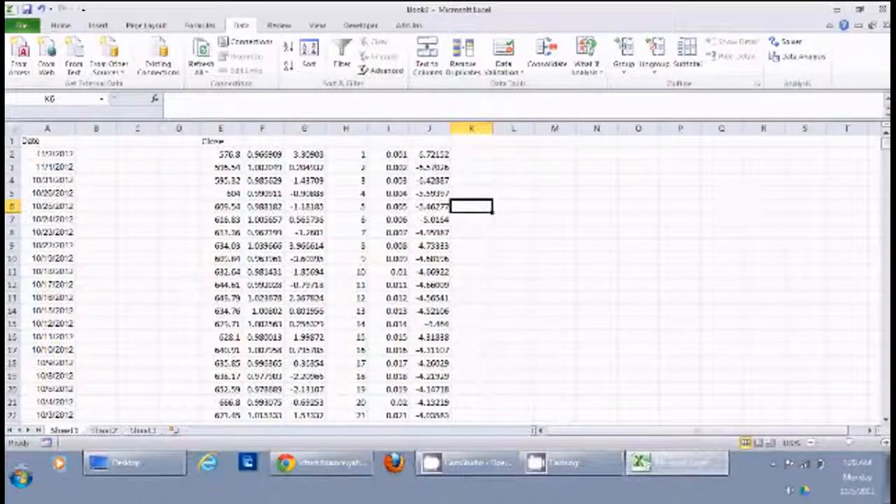
Clear the contents of row 1001, the last data row containing the division errors.
drag(886, 147, 886, 379)
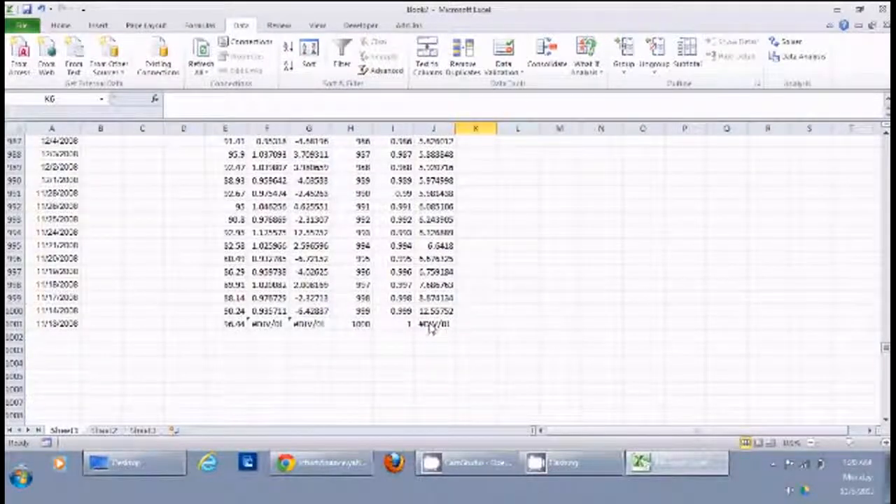
click(14, 324)
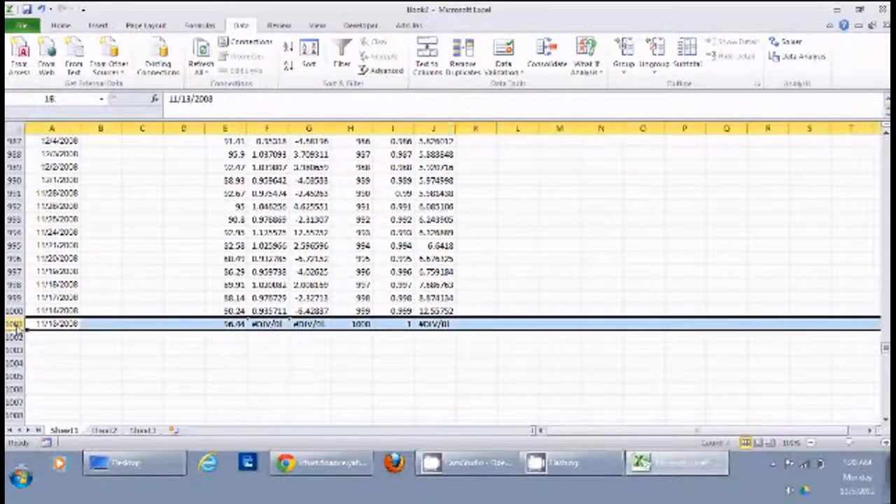
key(Delete)
click(433, 394)
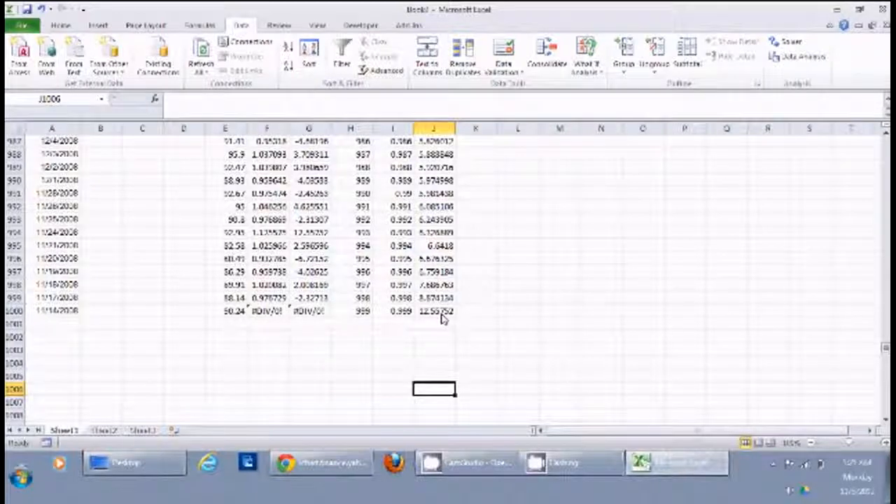
drag(886, 348, 882, 143)
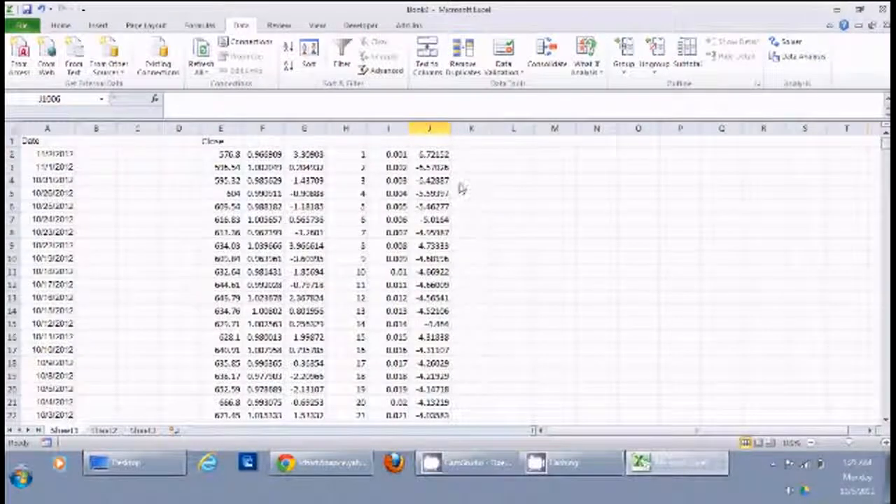
Enter the heading "% Change" in J1 above the sorted values.
click(436, 144)
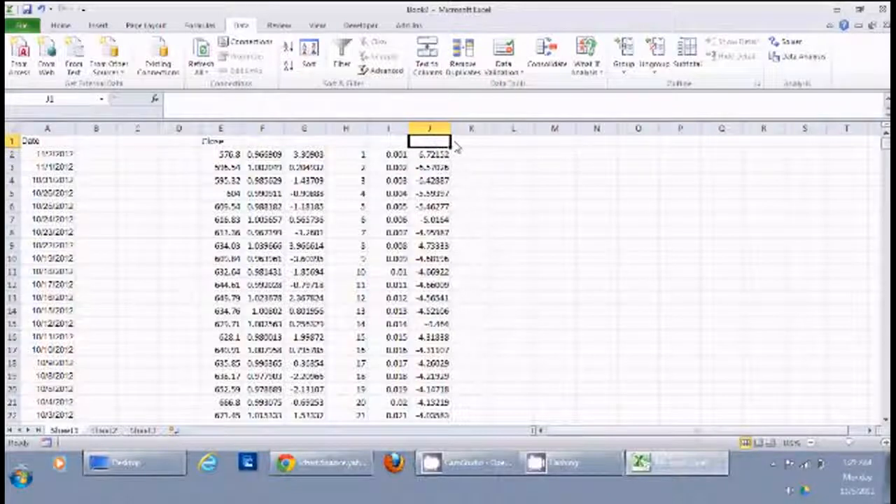
text(% CHANGE)
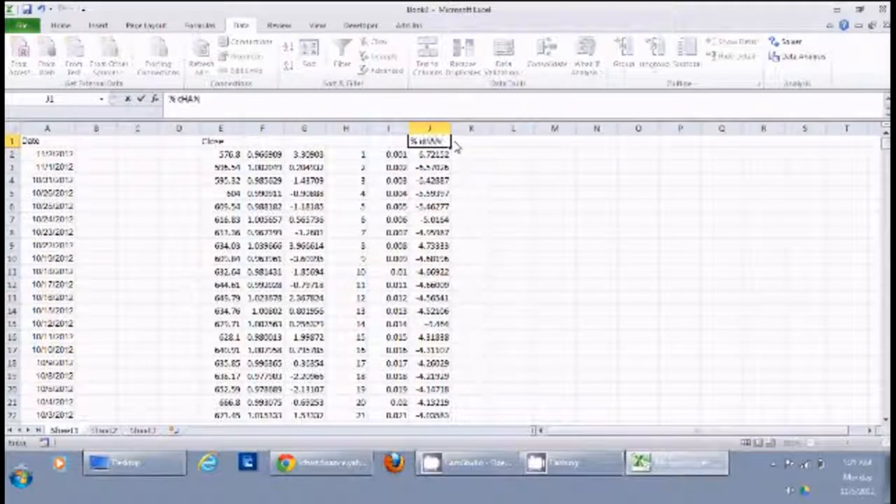
key(BackSpace)
key(BackSpace)
key(BackSpace)
key(BackSpace)
key(BackSpace)
key(BackSpace)
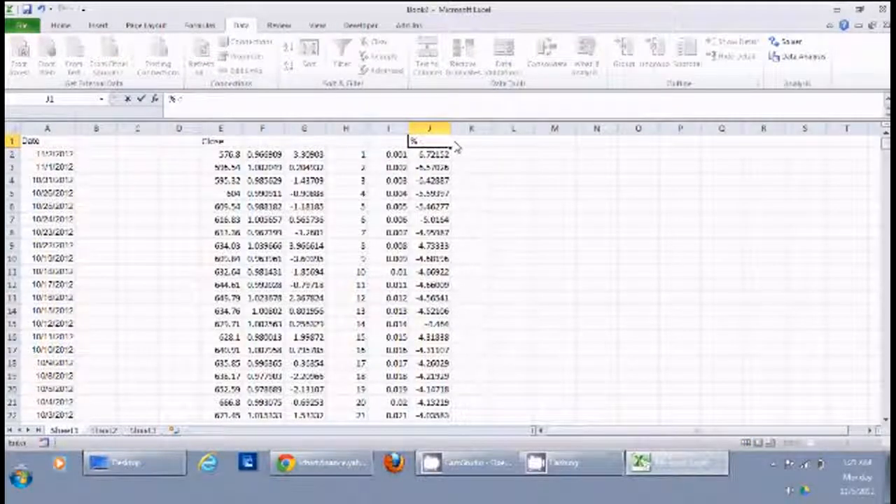
text(Change)
key(Return)
Widen column I and enter the heading "Comm Dist Function" in I1.
key(Left)
key(Up)
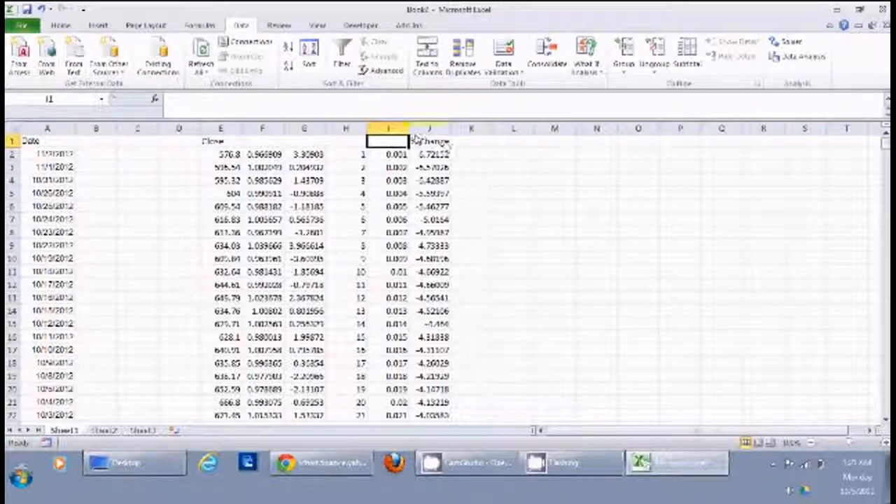
drag(409, 130, 463, 133)
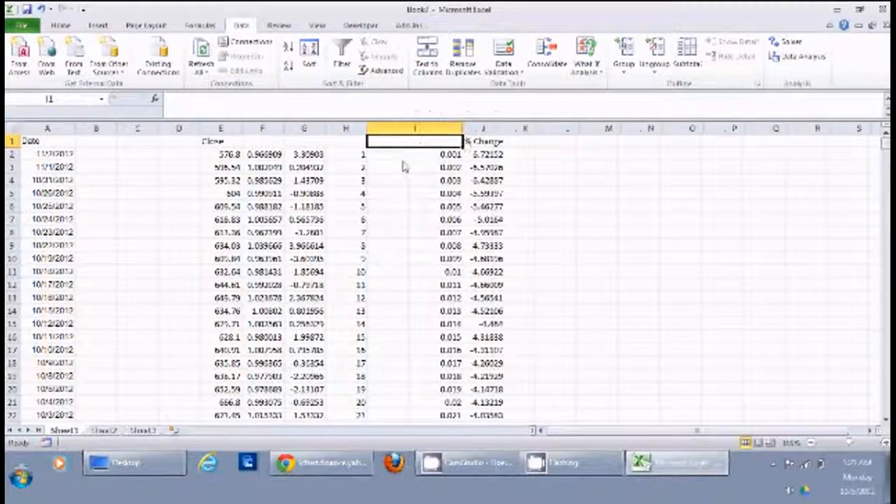
text(Comm)
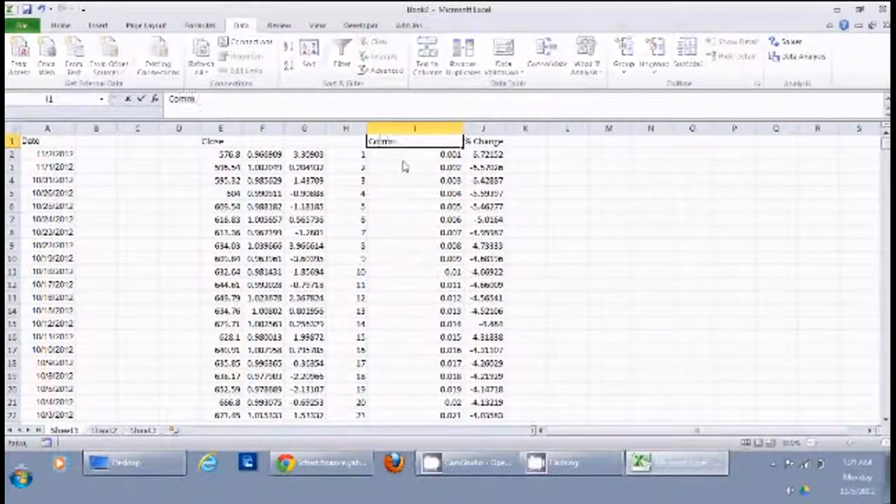
text( Dist F)
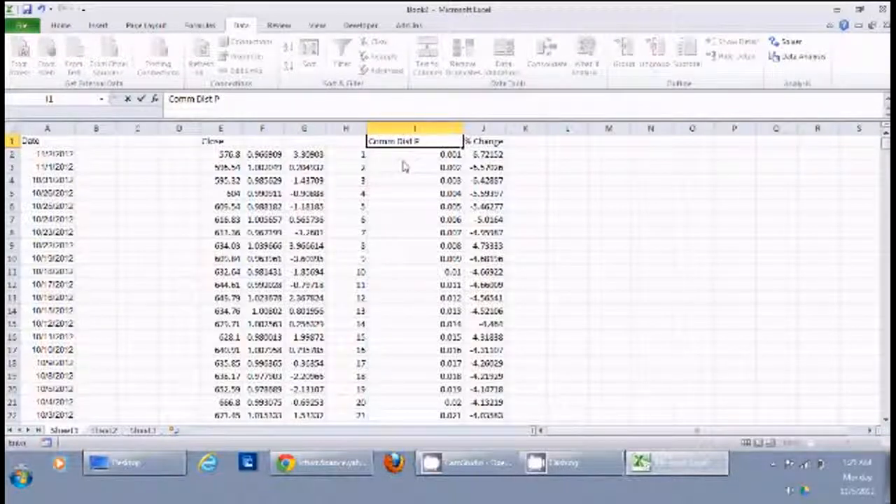
text(unction)
key(Return)
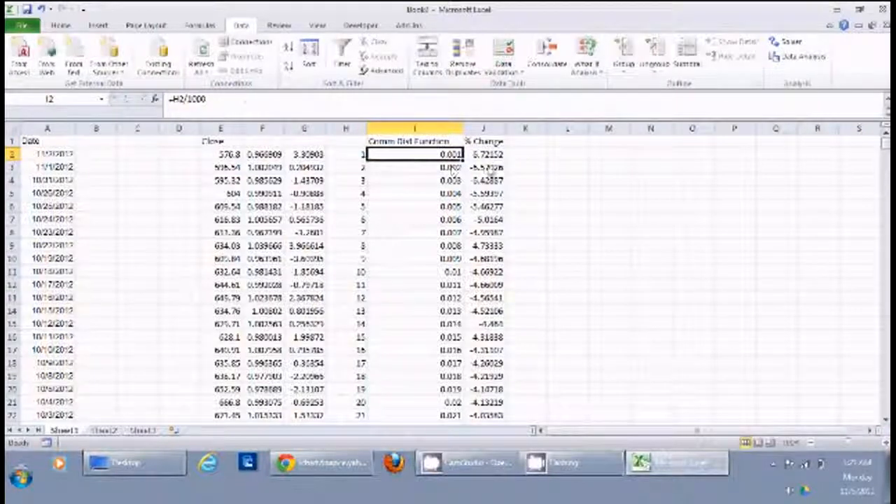
Move the Comm Dist Function column to column K and plot it against % Change as a markers-only scatter chart.
click(445, 129)
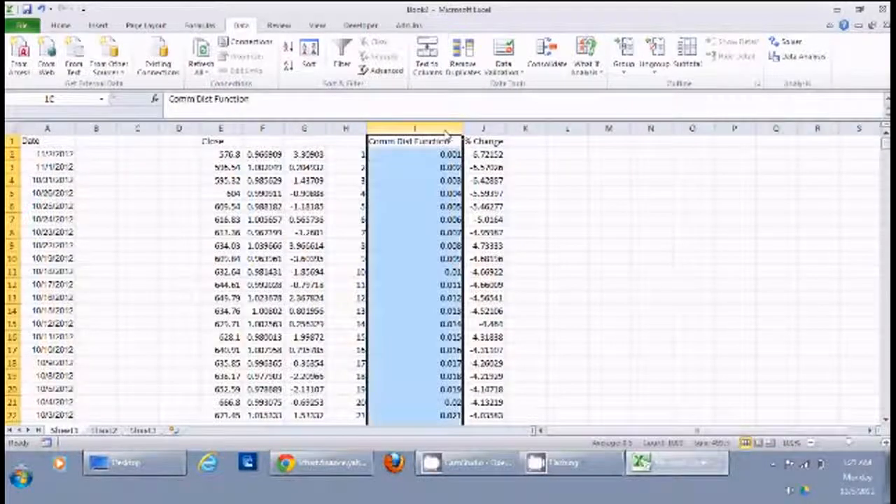
drag(465, 176, 522, 176)
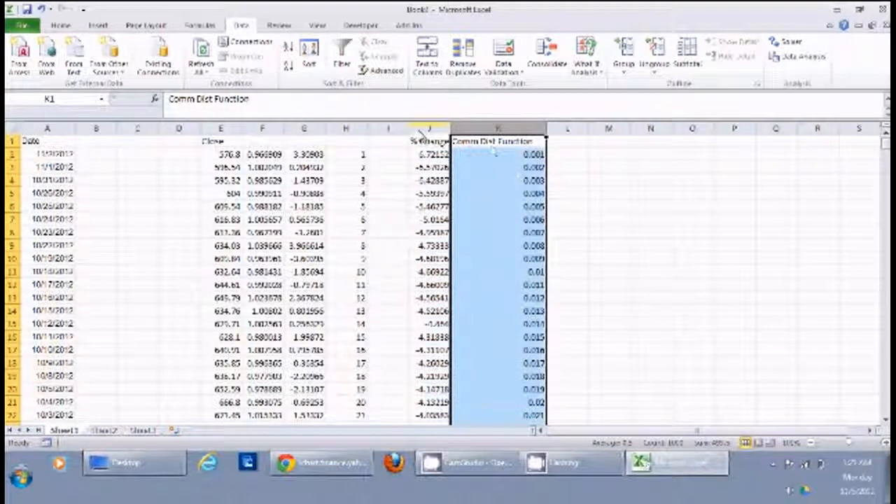
drag(430, 129, 497, 129)
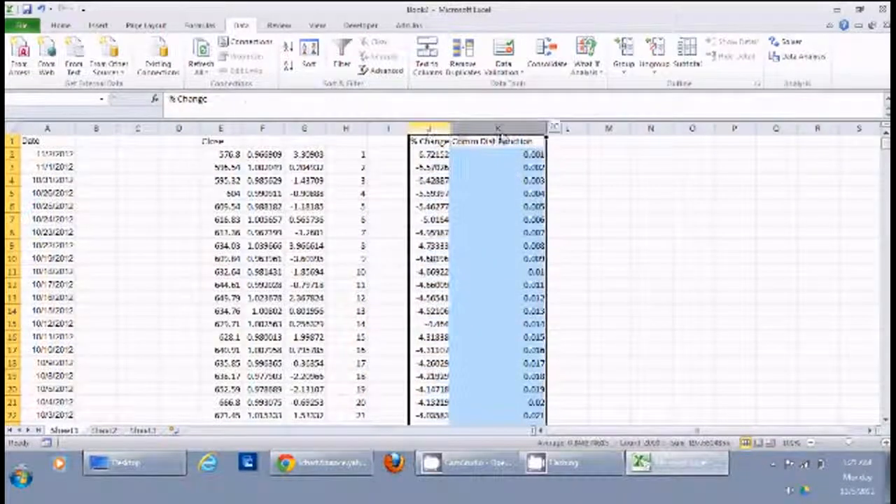
click(101, 25)
click(391, 56)
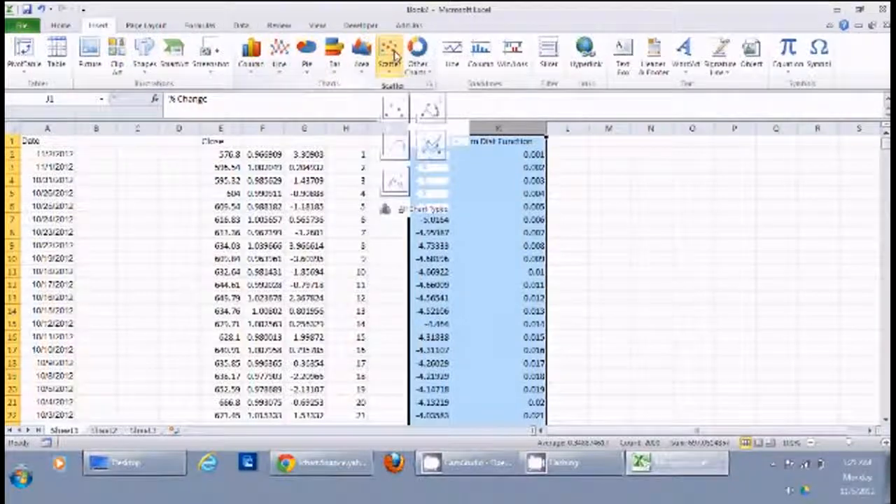
click(395, 110)
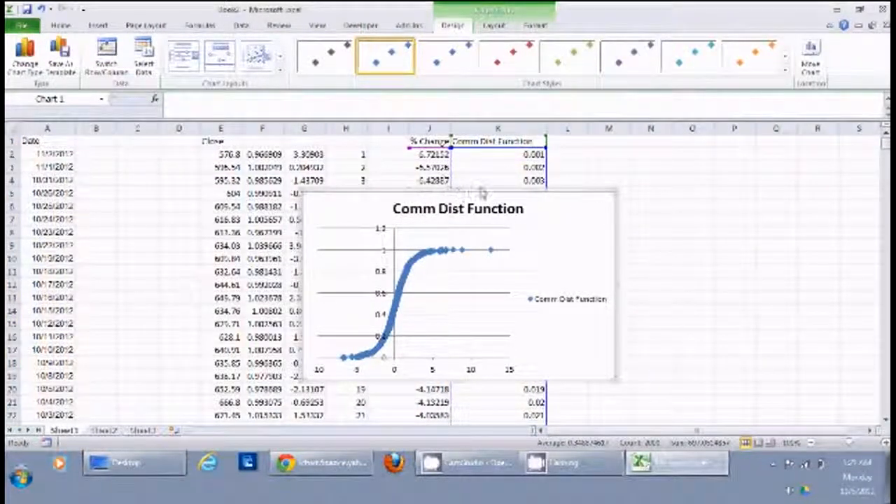
Move the Comm Dist Function chart over columns A to G, clear of the % Change data.
drag(483, 192, 750, 142)
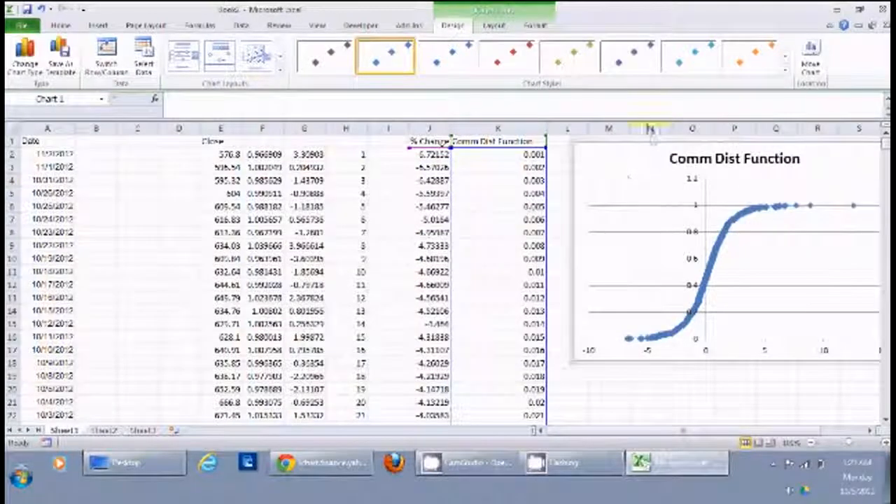
drag(657, 146, 109, 165)
click(614, 168)
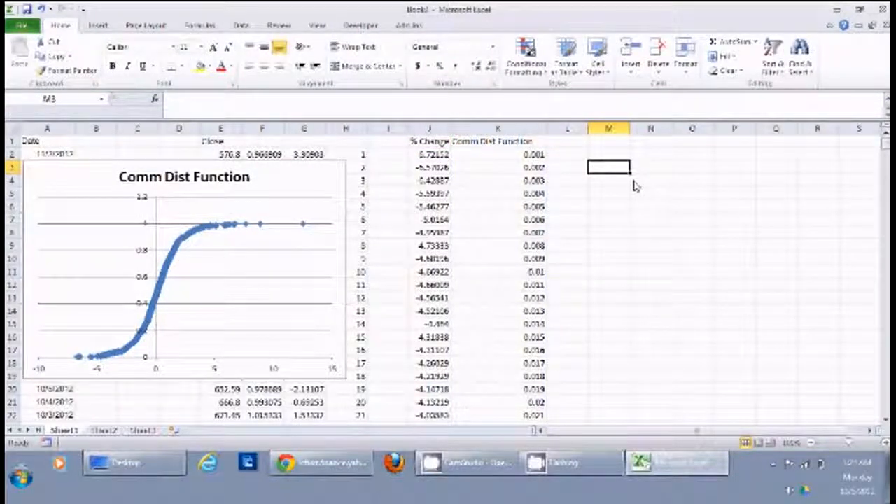
Enter 0.5 in M2 as the probability to look up.
key(Up)
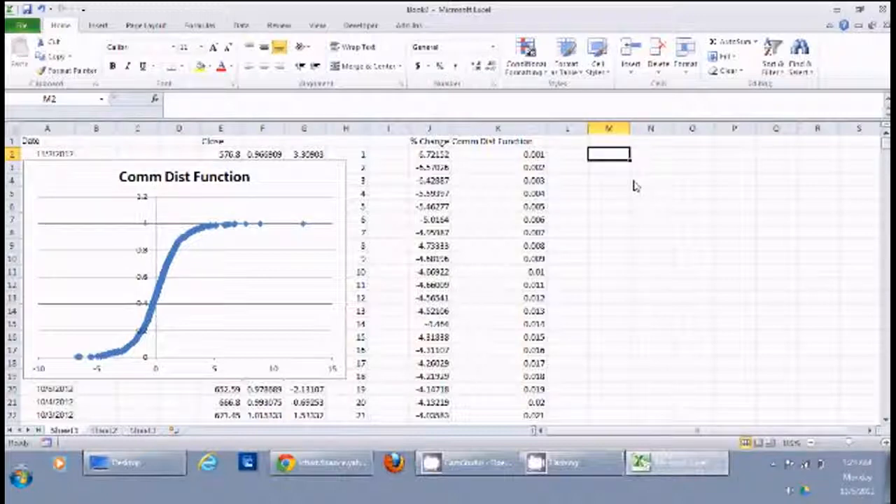
text(0.1)
key(Return)
Begin a LOOKUP formula in M4 with M2 as the lookup value and K2:K1000 as the lookup vector.
click(629, 183)
text(lookup)
key(BackSpace)
key(BackSpace)
key(BackSpace)
key(BackSpace)
key(BackSpace)
key(BackSpace)
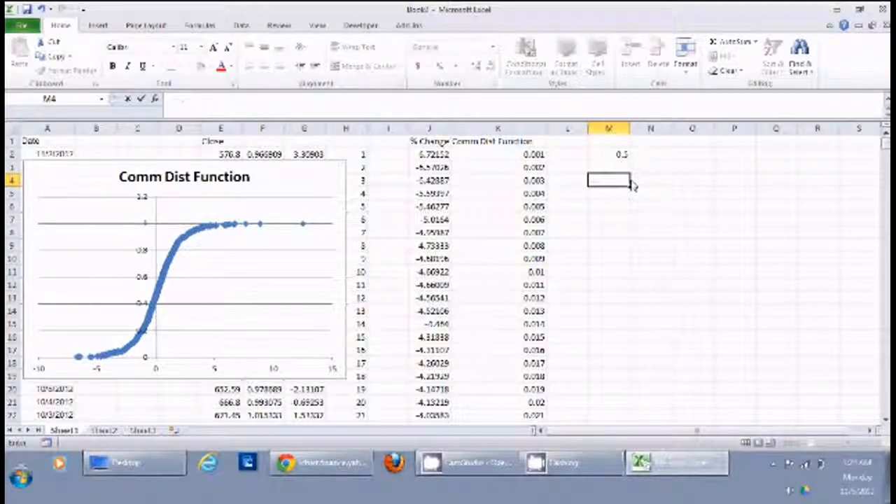
text(=lookup)
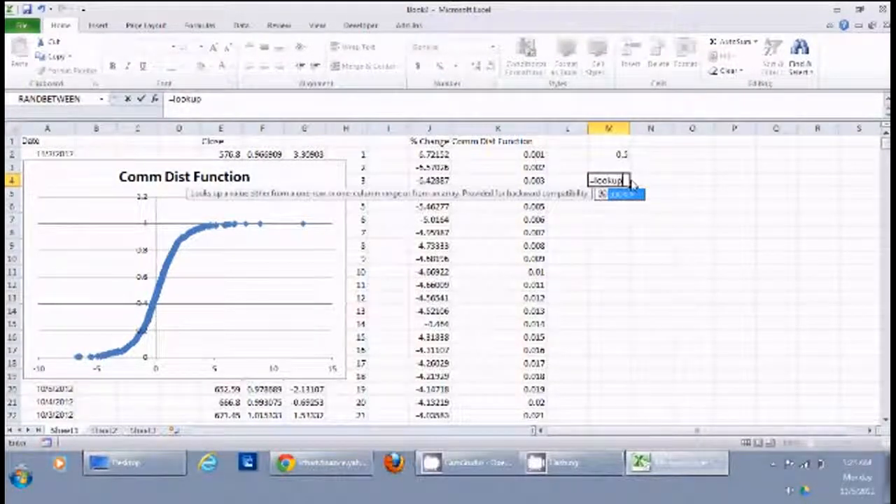
text(()
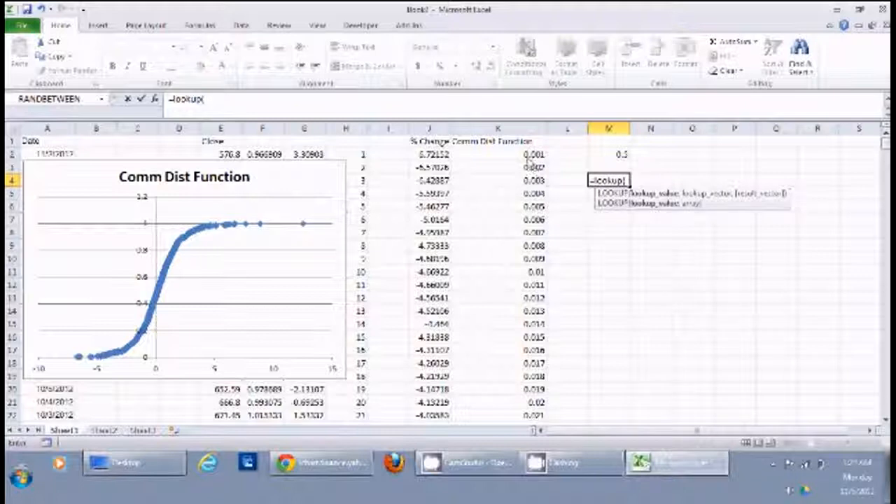
click(612, 155)
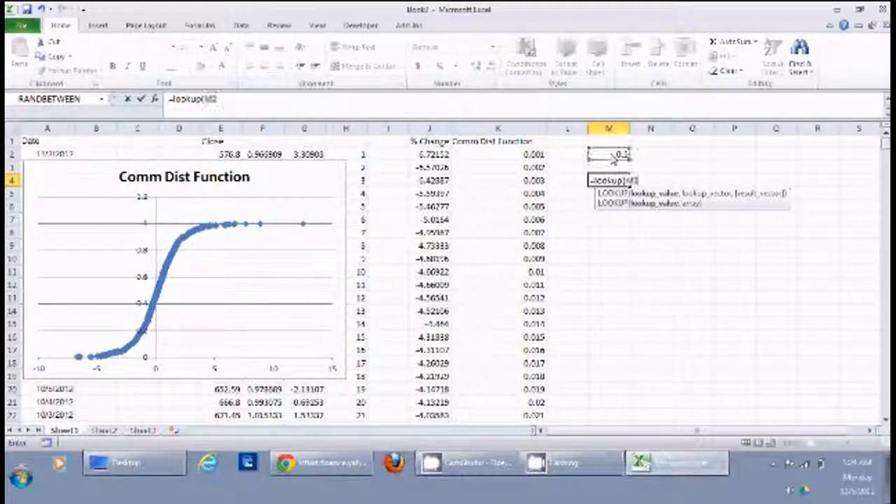
text(,)
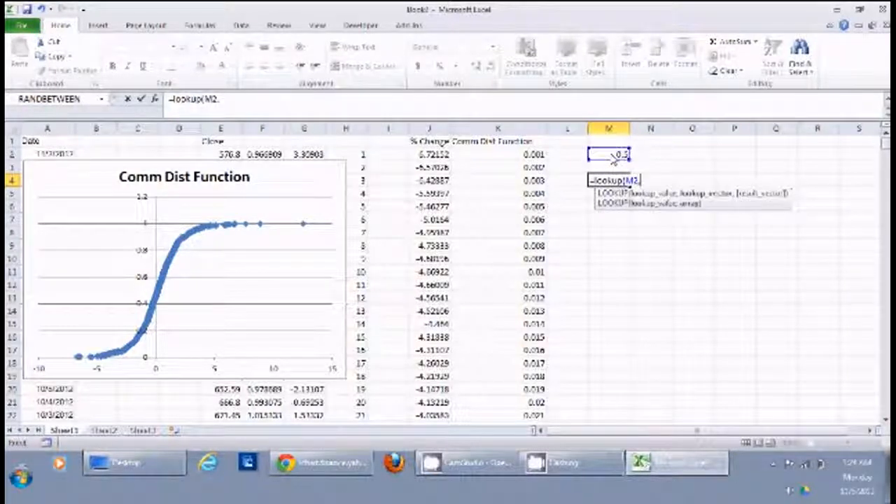
drag(526, 155, 538, 414)
drag(506, 501, 526, 405)
text(,)
drag(885, 343, 878, 127)
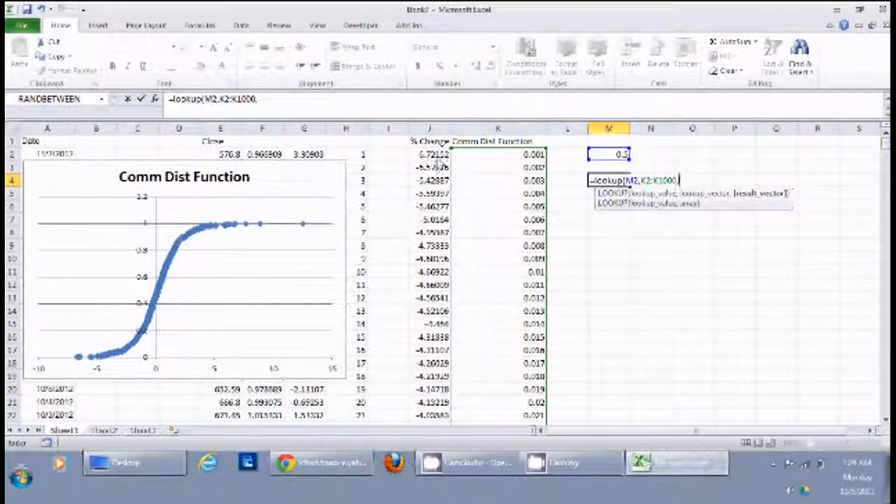
Complete the LOOKUP formula in M4 with the % Change range J2:J1000 as the result vector.
drag(440, 157, 432, 310)
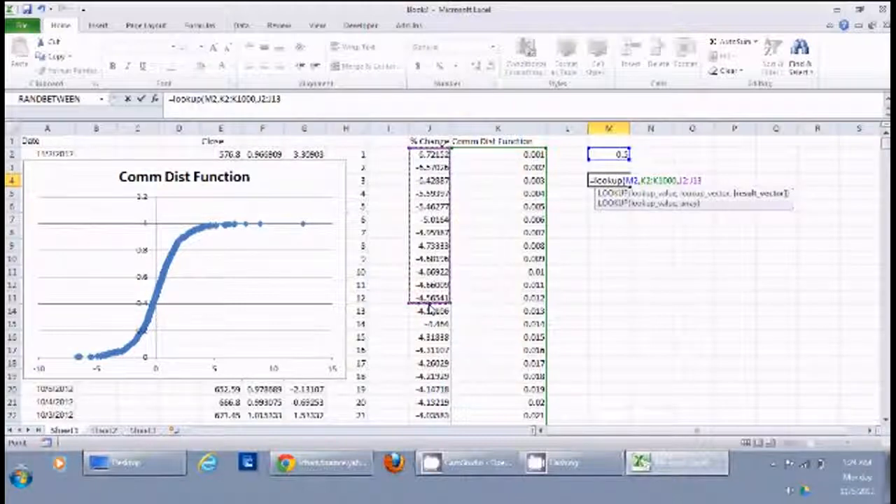
key(BackSpace)
key(BackSpace)
key(BackSpace)
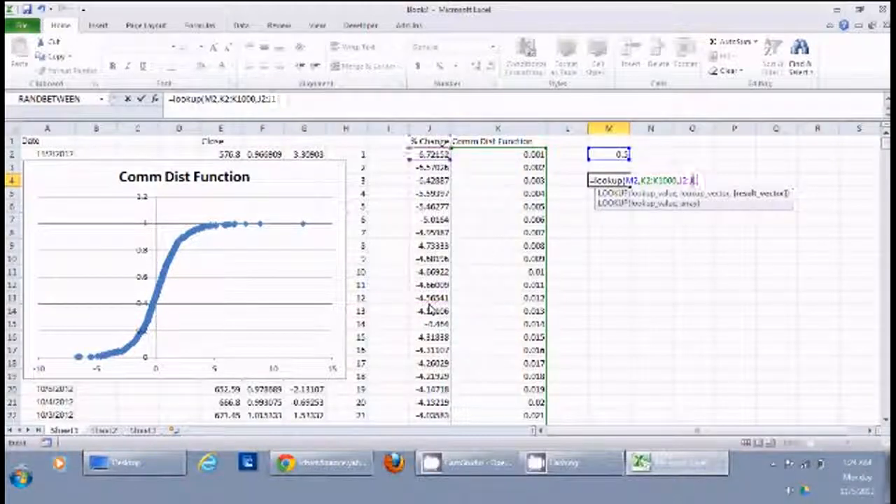
text(J1000)
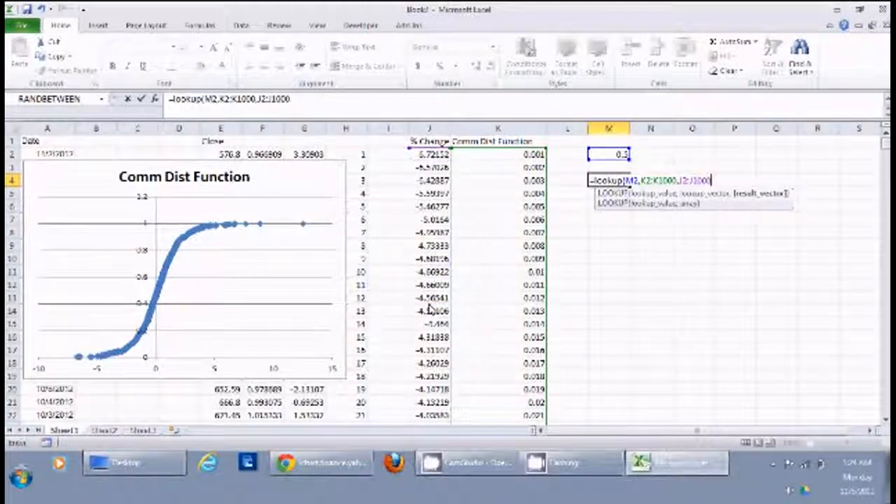
key(Return)
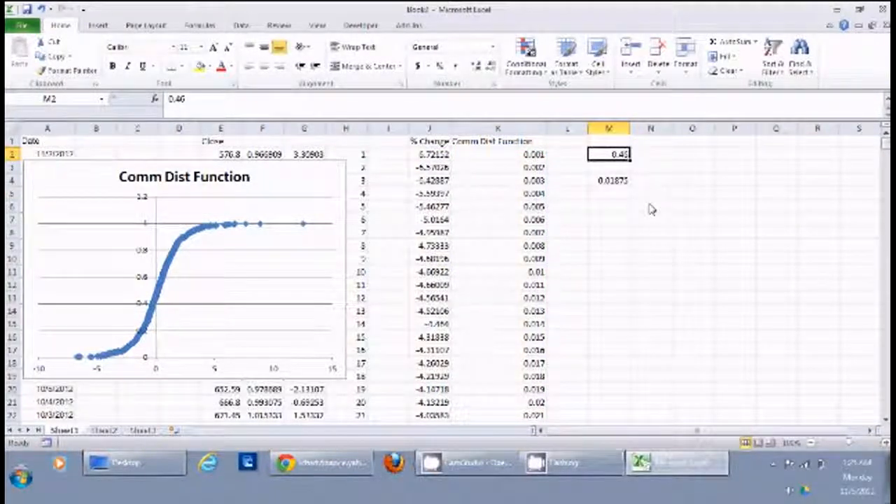
Test the lookup by setting the probability in M2 to 0.7 and then to 0.8.
text(0.7)
key(Return)
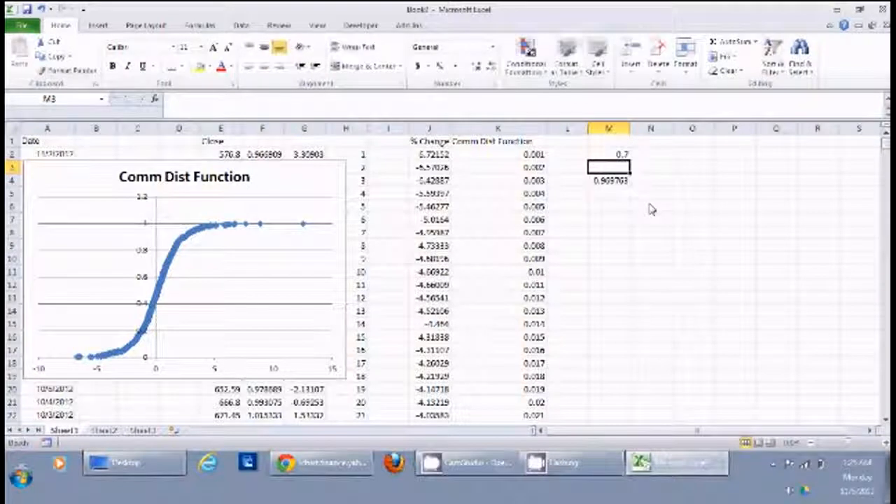
click(619, 210)
click(652, 184)
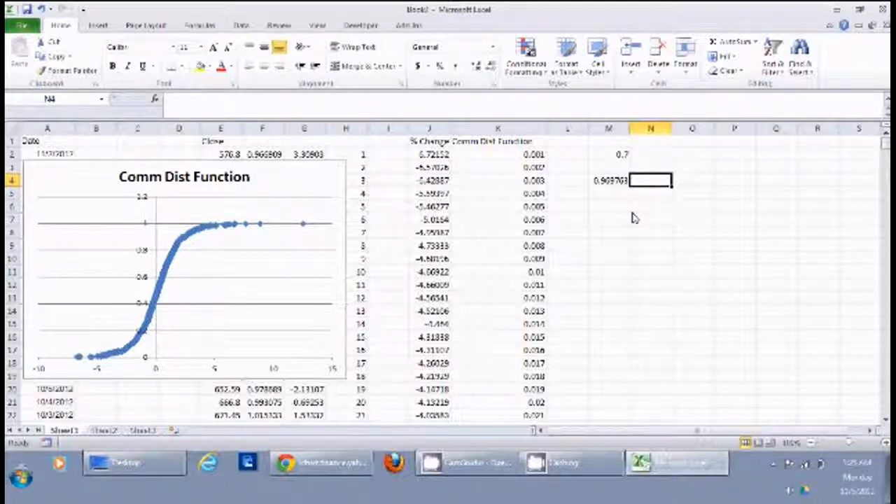
click(645, 156)
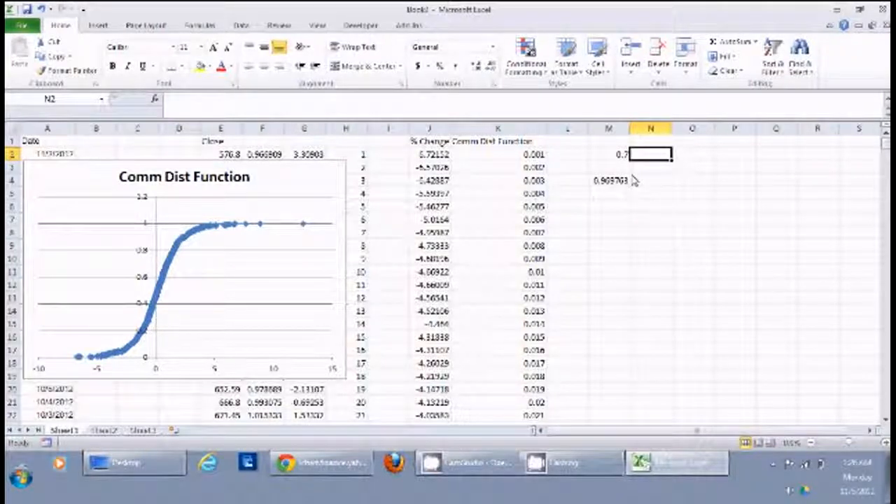
click(617, 158)
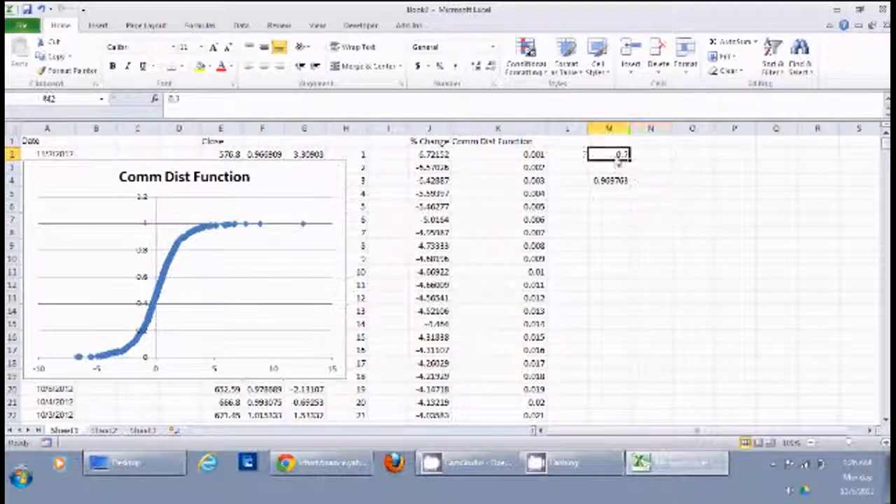
text(0.8)
key(Return)
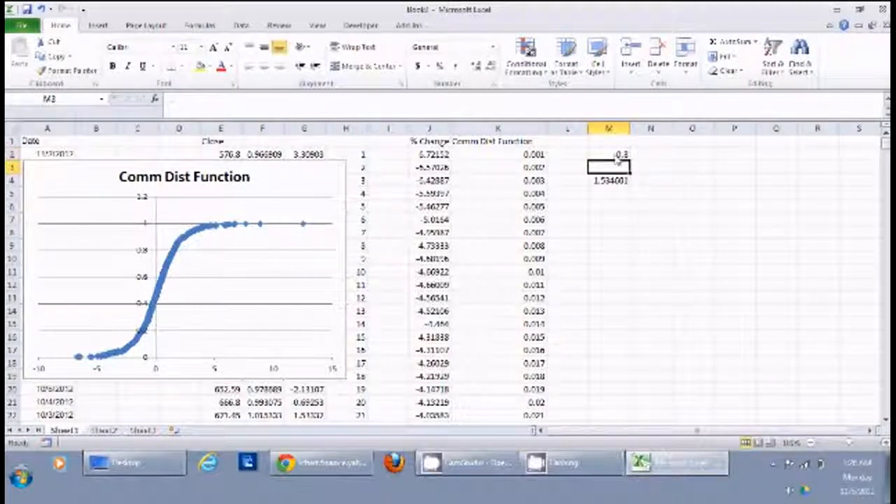
click(656, 224)
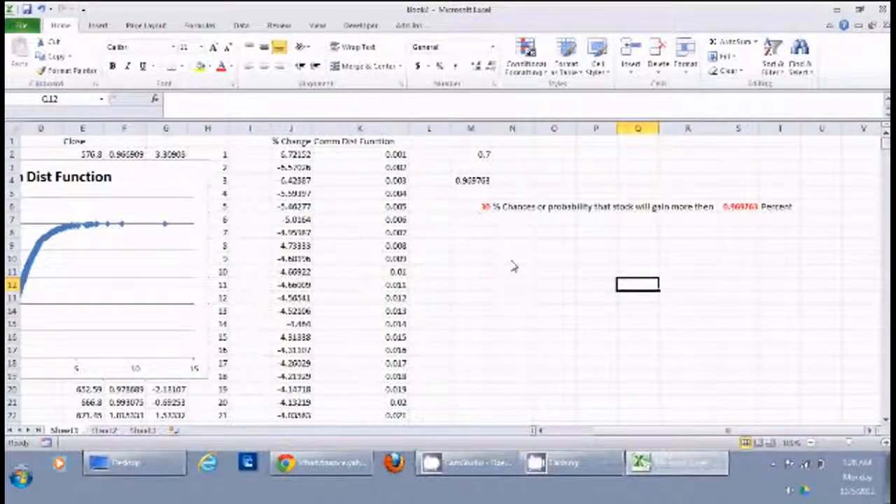
Test the stock gain sentence by setting its chance percentage in M6 to 20 and then to 10.
click(478, 220)
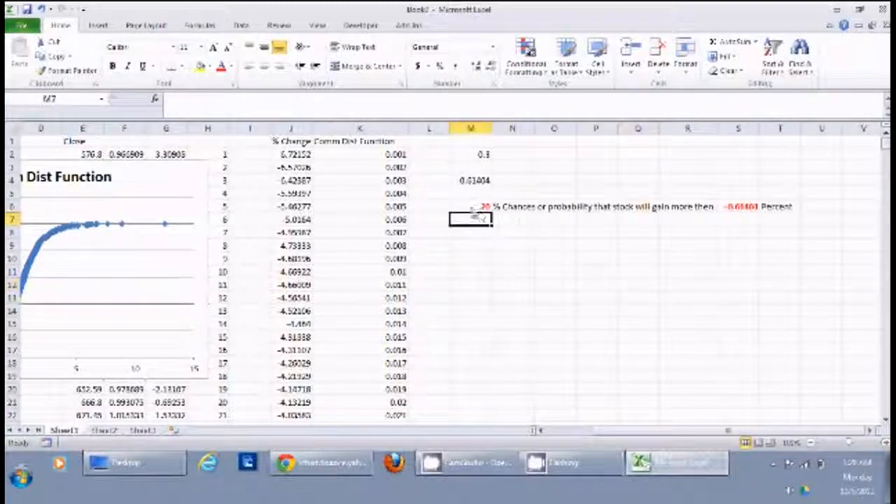
click(485, 208)
text(20)
key(Return)
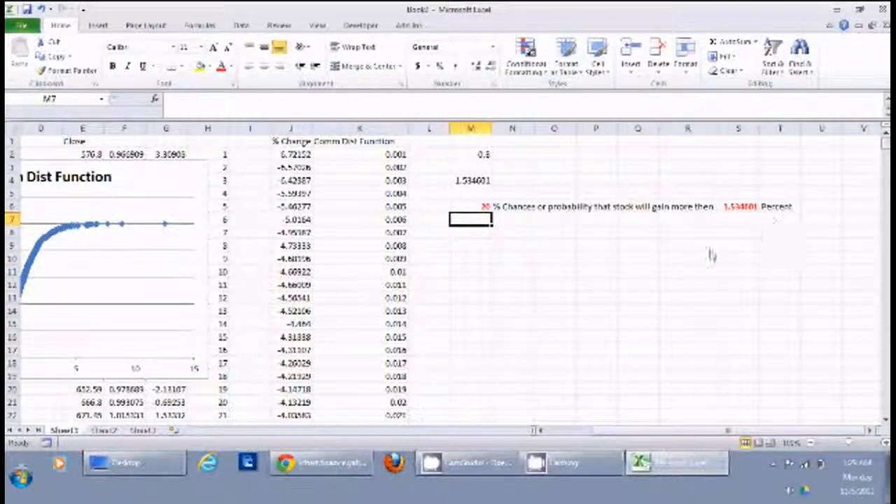
click(477, 208)
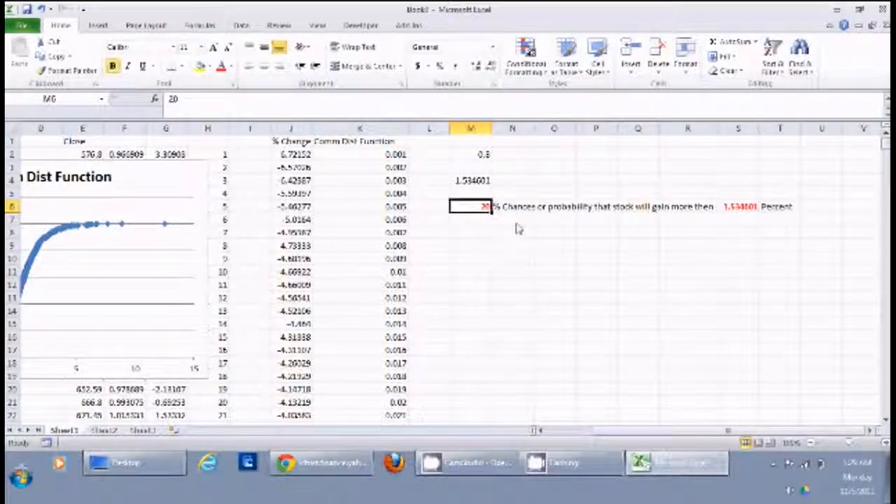
text(10)
key(Return)
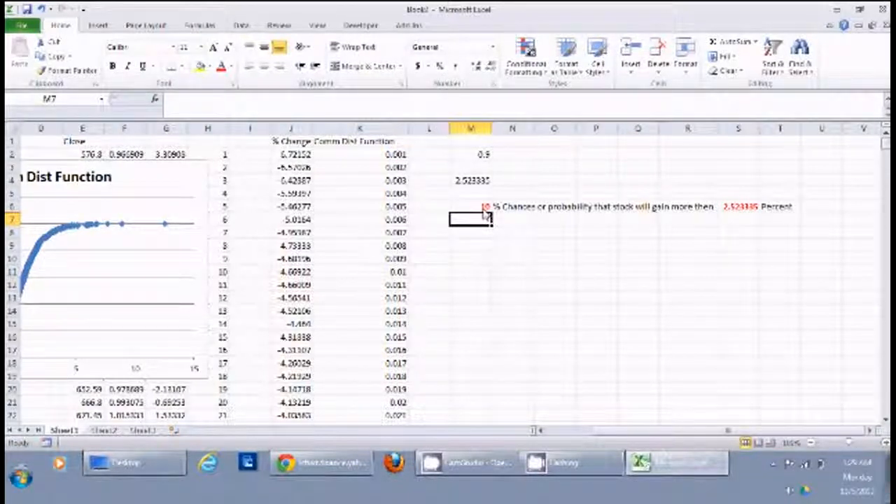
click(496, 251)
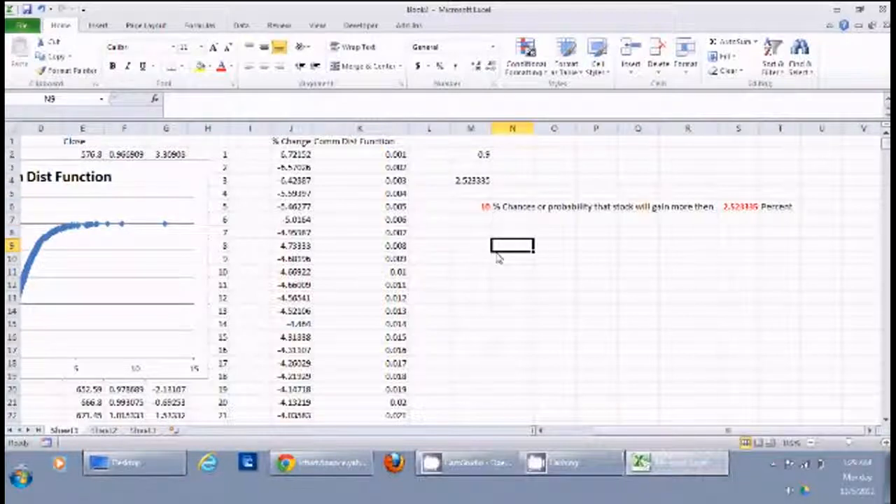
key(Home)
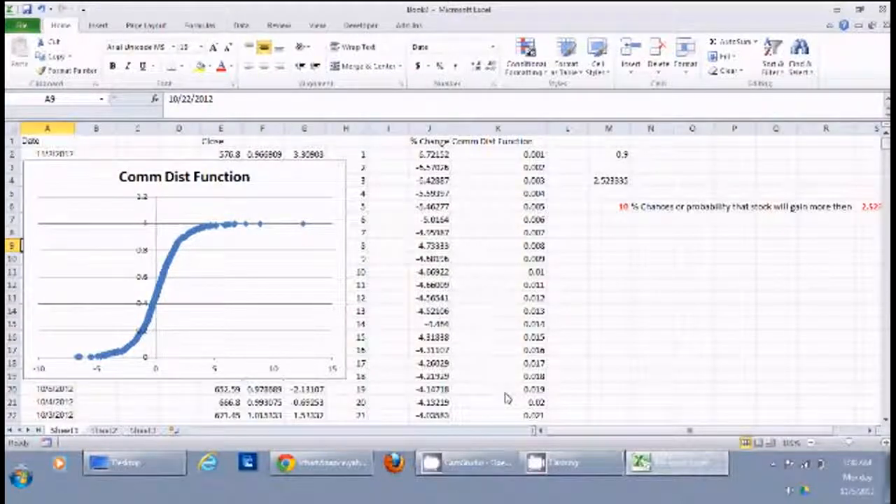
key(Right)
key(Right)
key(Right)
key(Right)
key(Right)
key(Right)
key(Right)
key(Right)
key(Right)
key(Right)
key(Right)
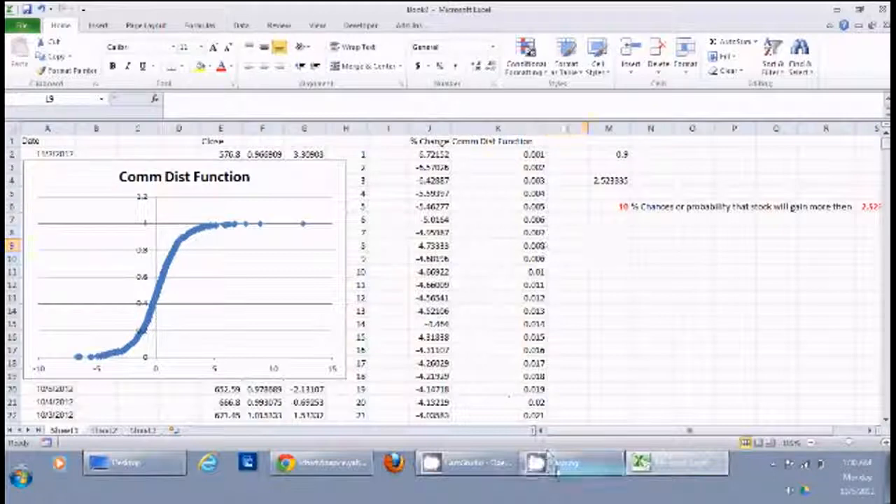
click(471, 466)
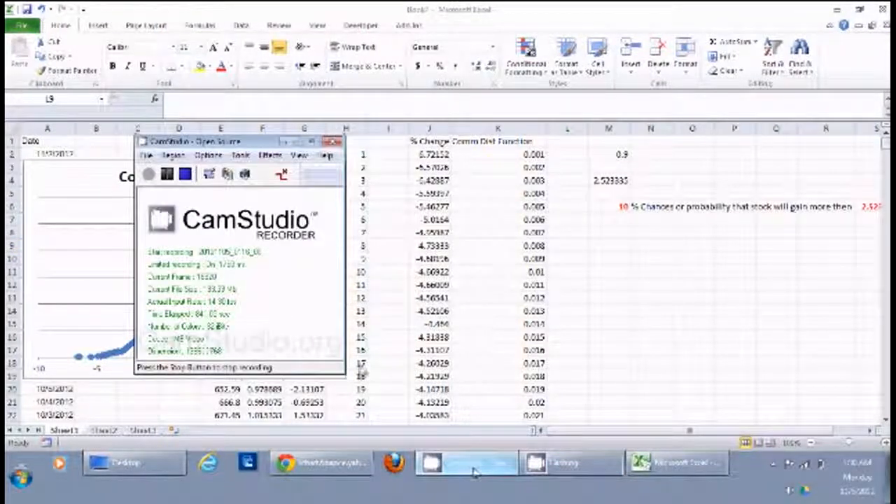